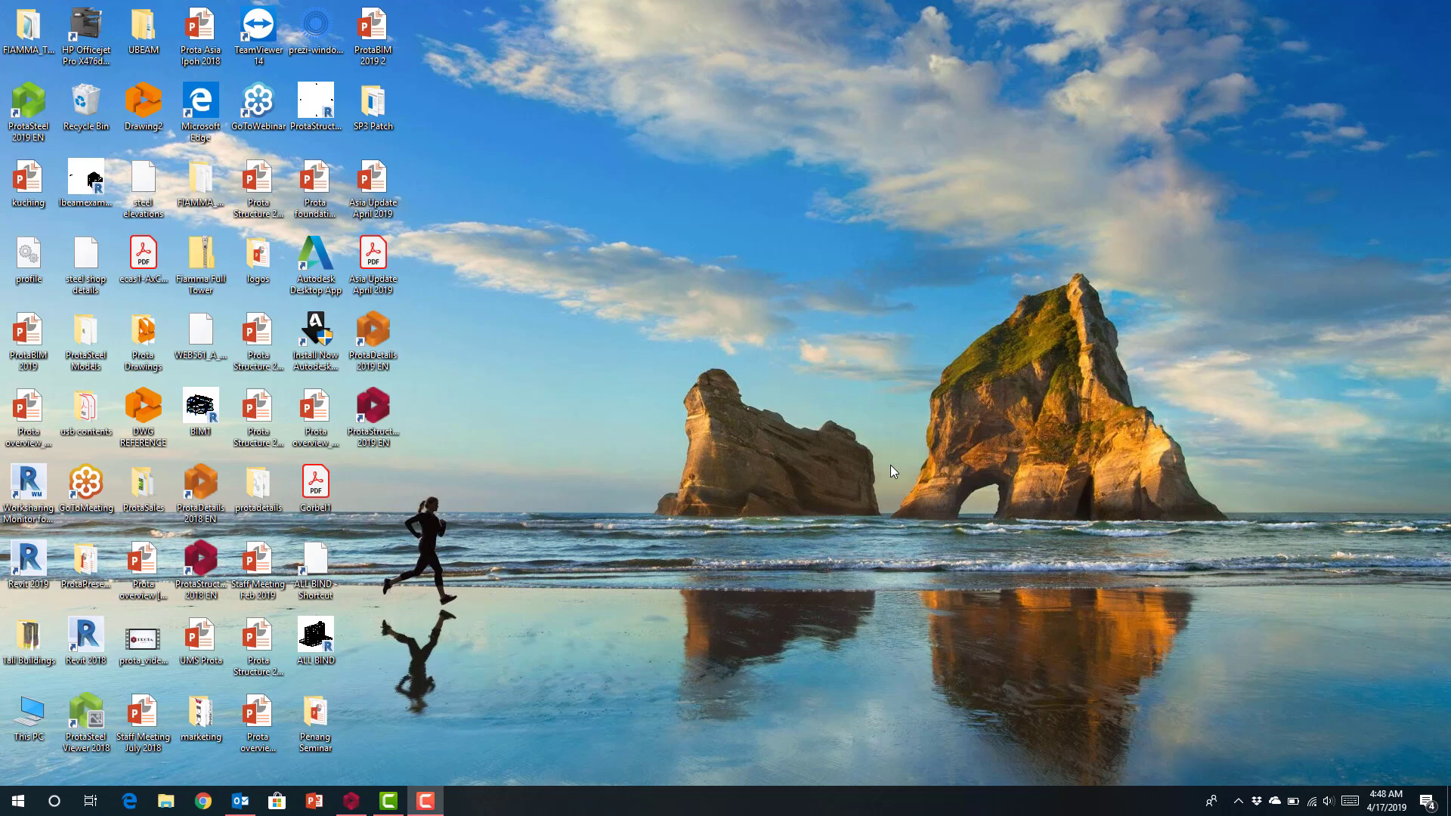
- Switch to ProtaStructure to examine the ConstructSing 3D model of concrete and steel frames, and minimise its window
{"action": "left_click", "coordinate": [350, 800]}
{"action": "mouse_move", "coordinate": [740, 611]}
{"action": "middle_mouse_down"}
{"action": "mouse_move", "coordinate": [876, 610]}
{"action": "mouse_move", "coordinate": [842, 602]}
{"action": "mouse_move", "coordinate": [664, 641]}
{"action": "mouse_move", "coordinate": [593, 621]}
{"action": "mouse_move", "coordinate": [804, 603]}
{"action": "mouse_move", "coordinate": [812, 629]}
{"action": "mouse_move", "coordinate": [839, 605]}
{"action": "middle_mouse_up"}
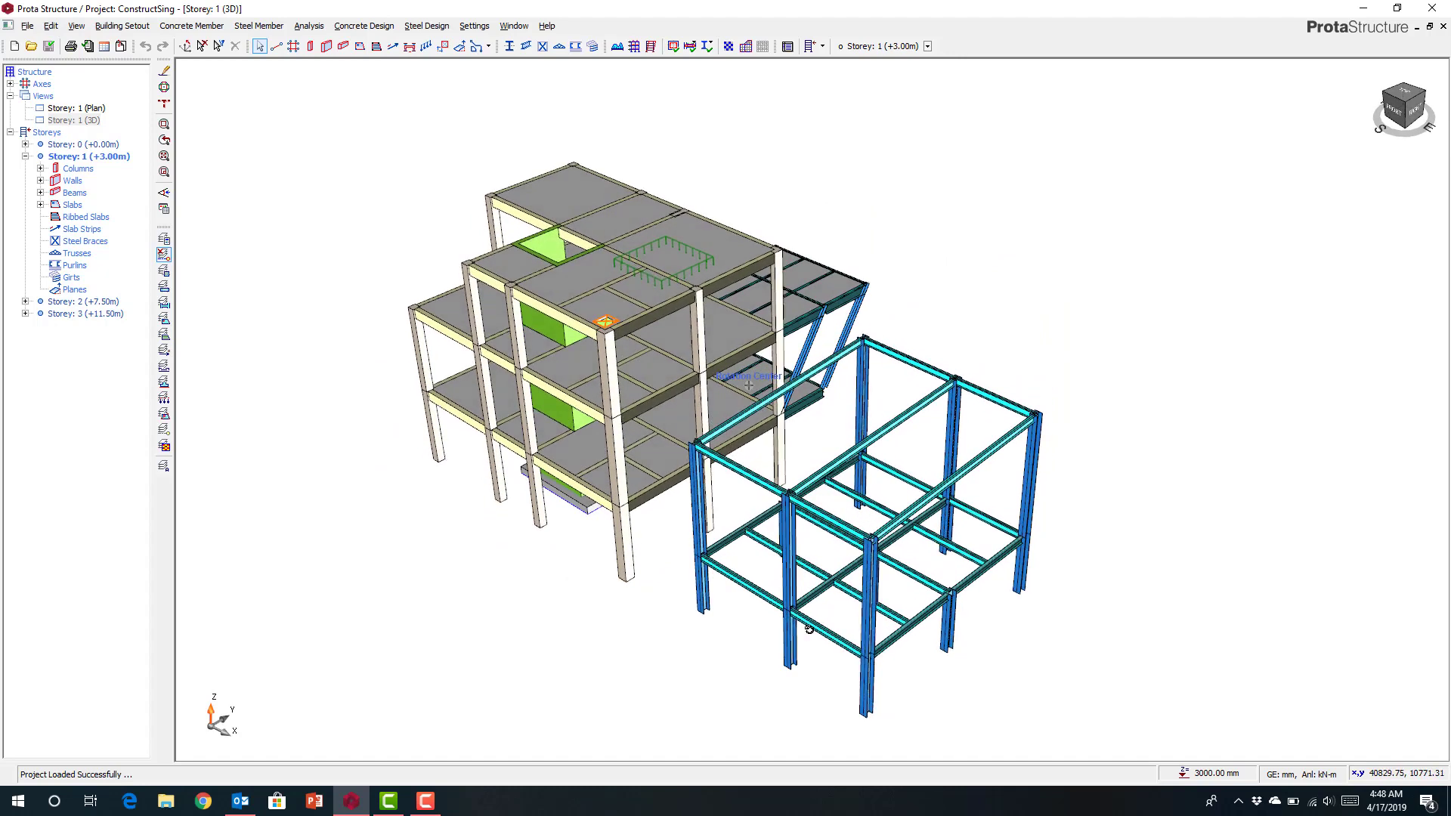
{"action": "left_click", "coordinate": [1364, 12]}
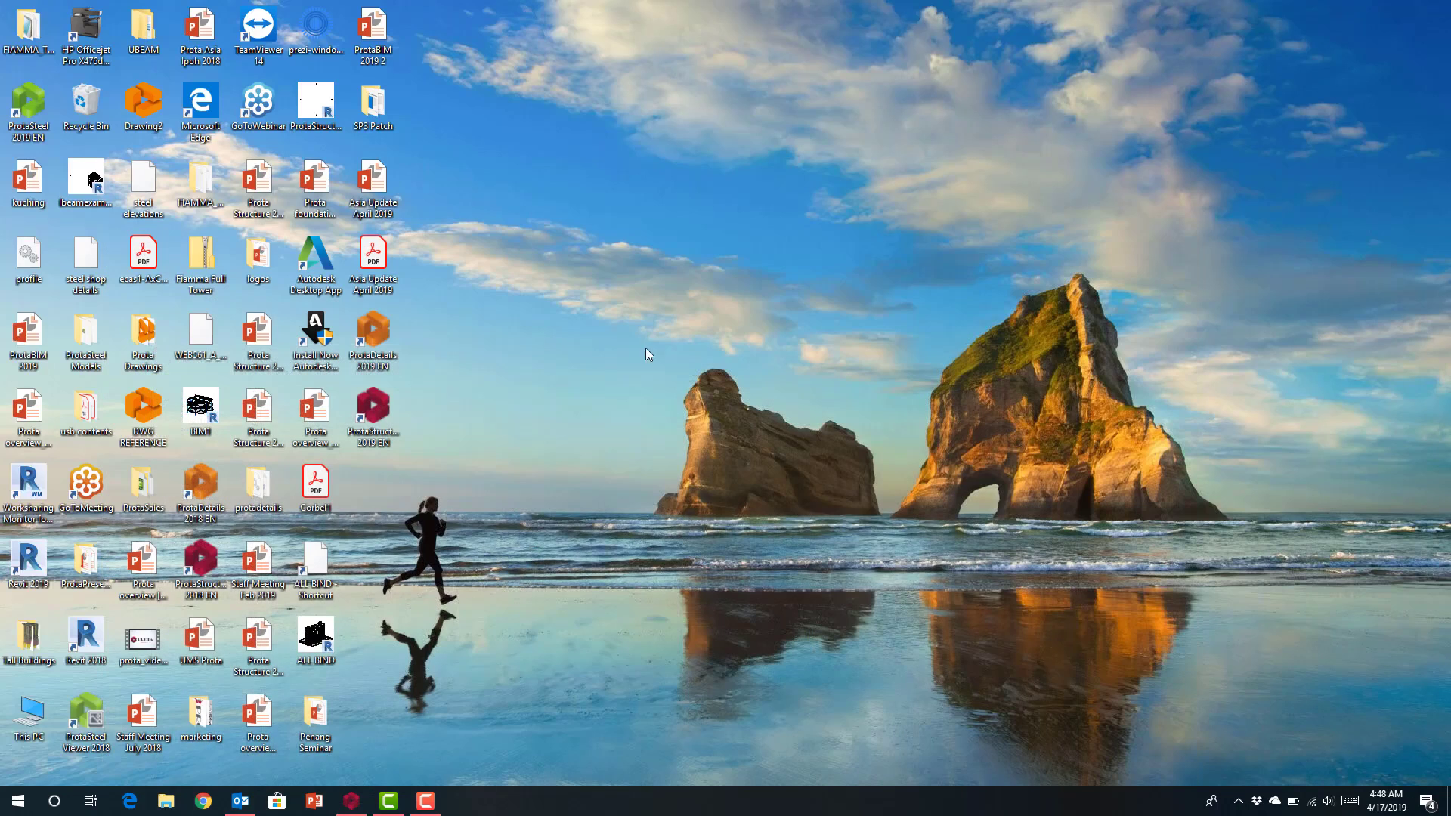
- Launch Revit 2019 and create a new project from the ProtaStructure_Metric_2019.rte template
{"action": "double_click", "coordinate": [30, 559]}
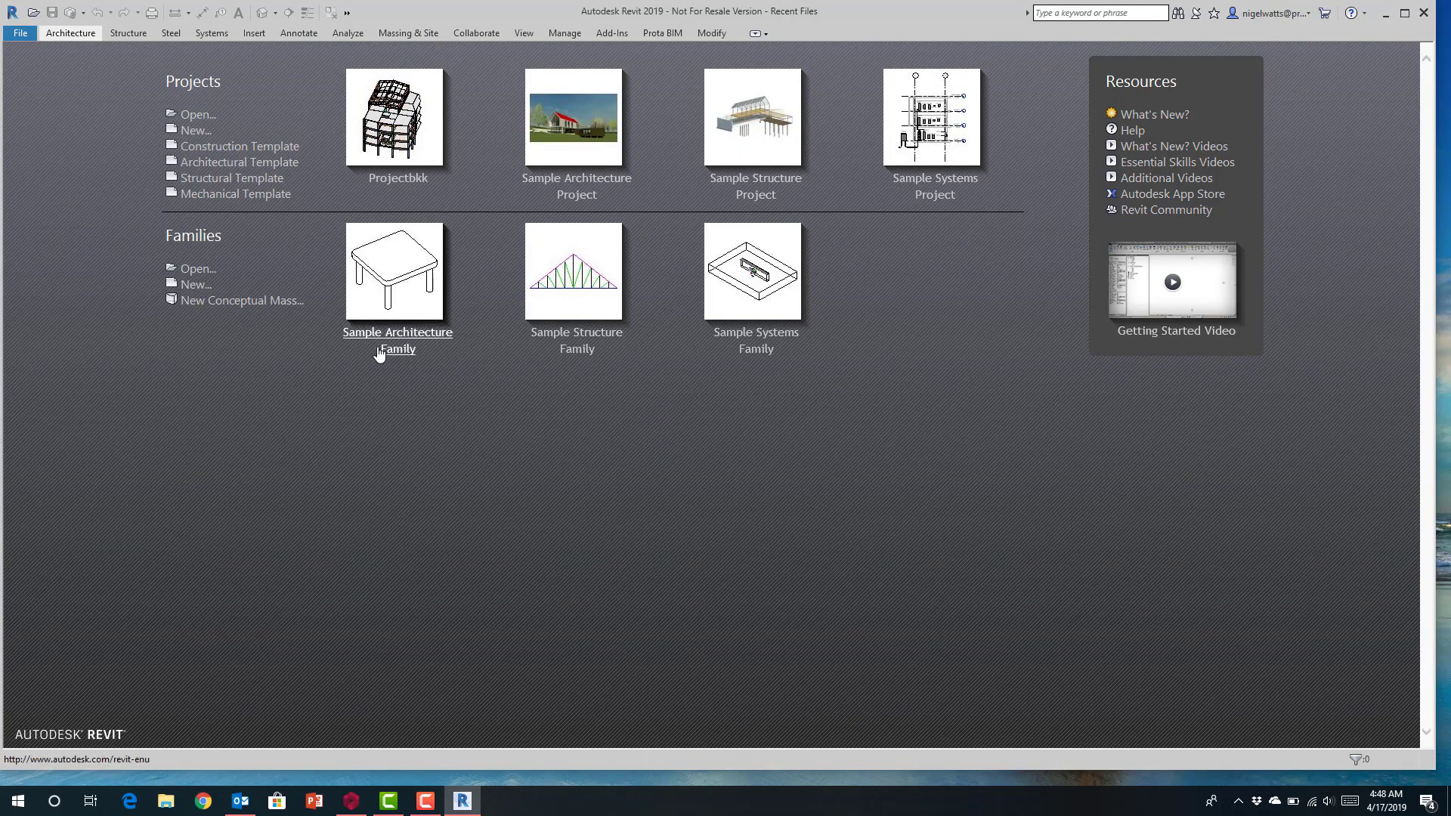
{"action": "left_click", "coordinate": [190, 146]}
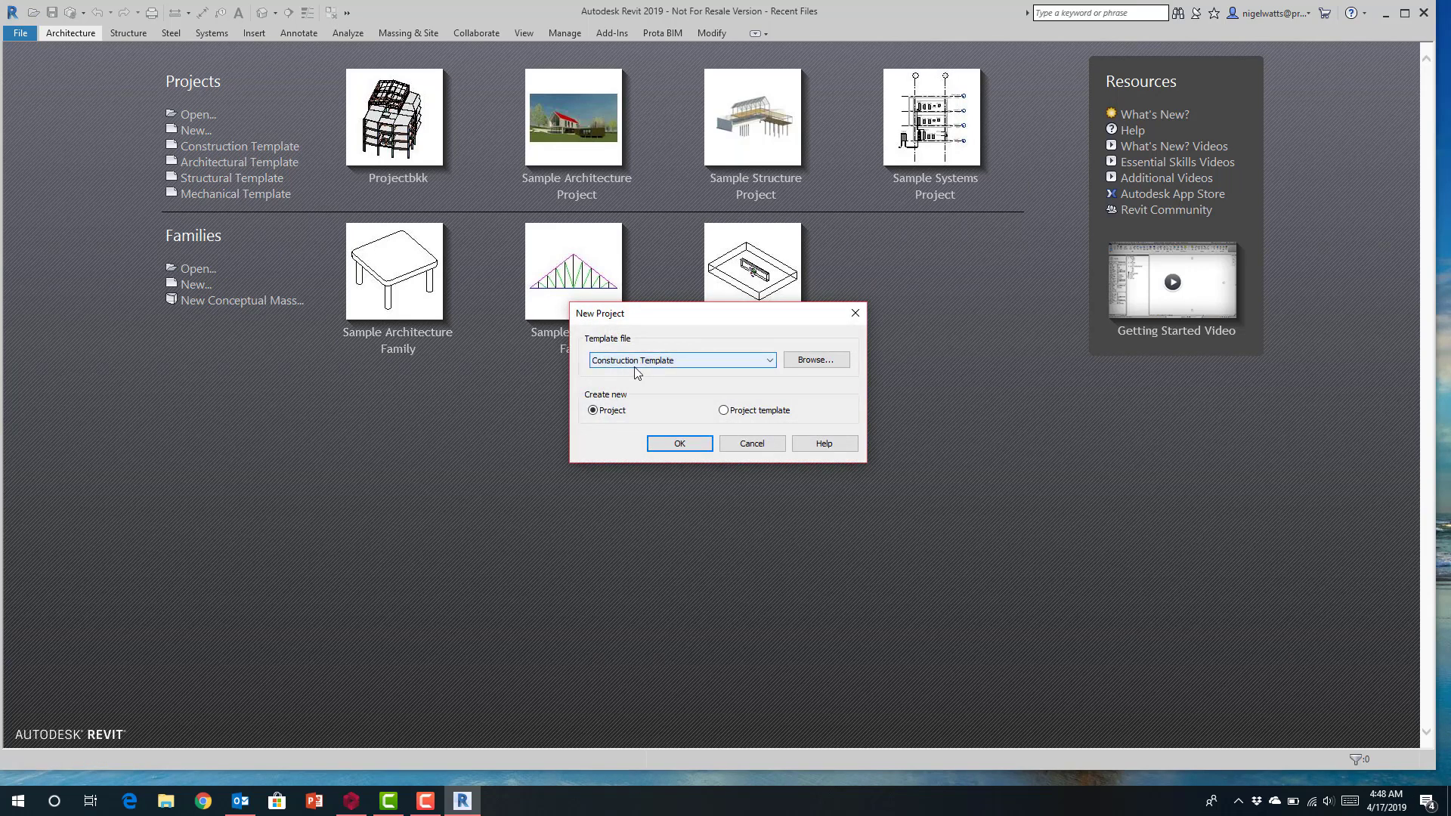
{"action": "left_click", "coordinate": [815, 359]}
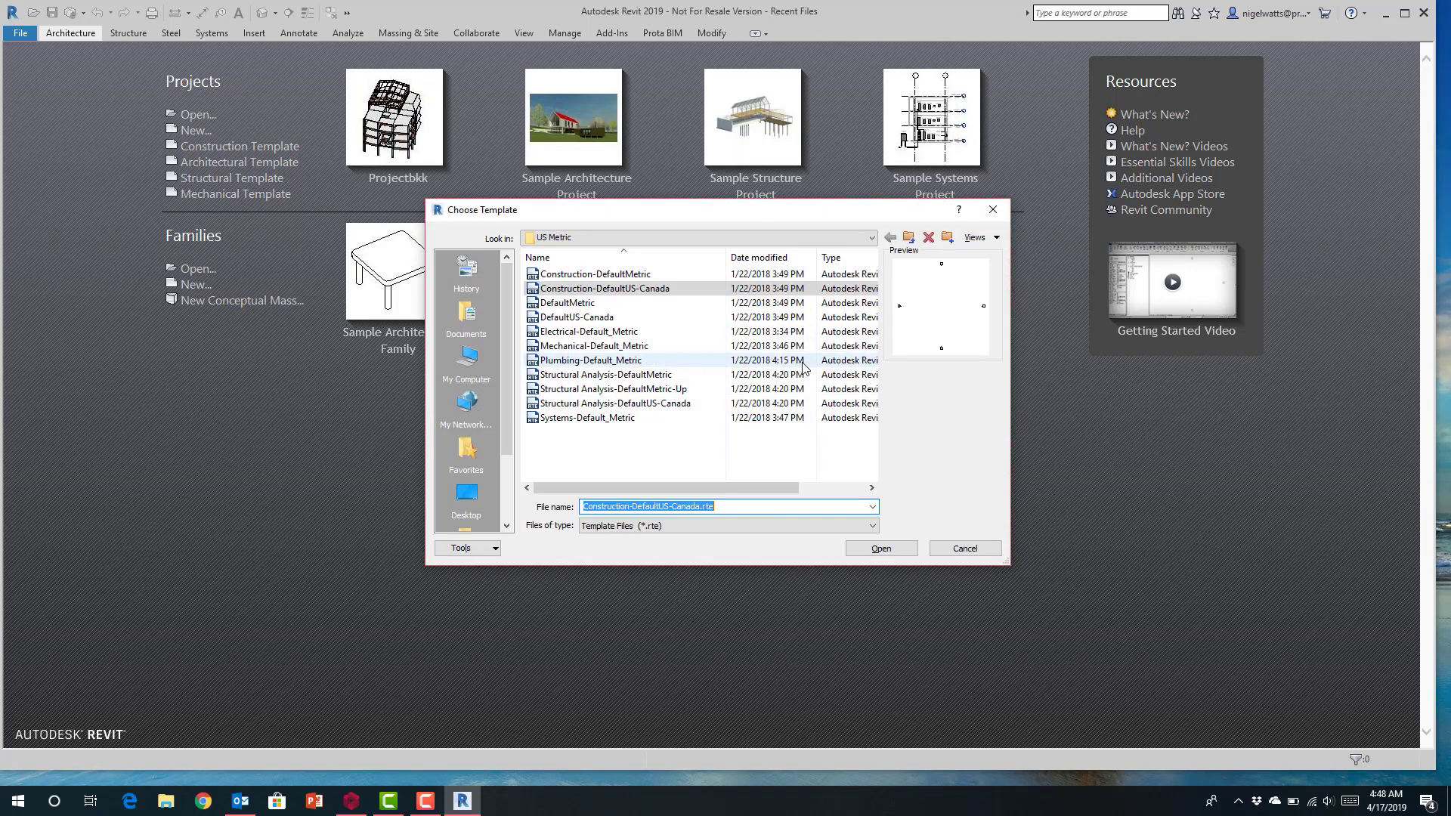
{"action": "left_click", "coordinate": [464, 272]}
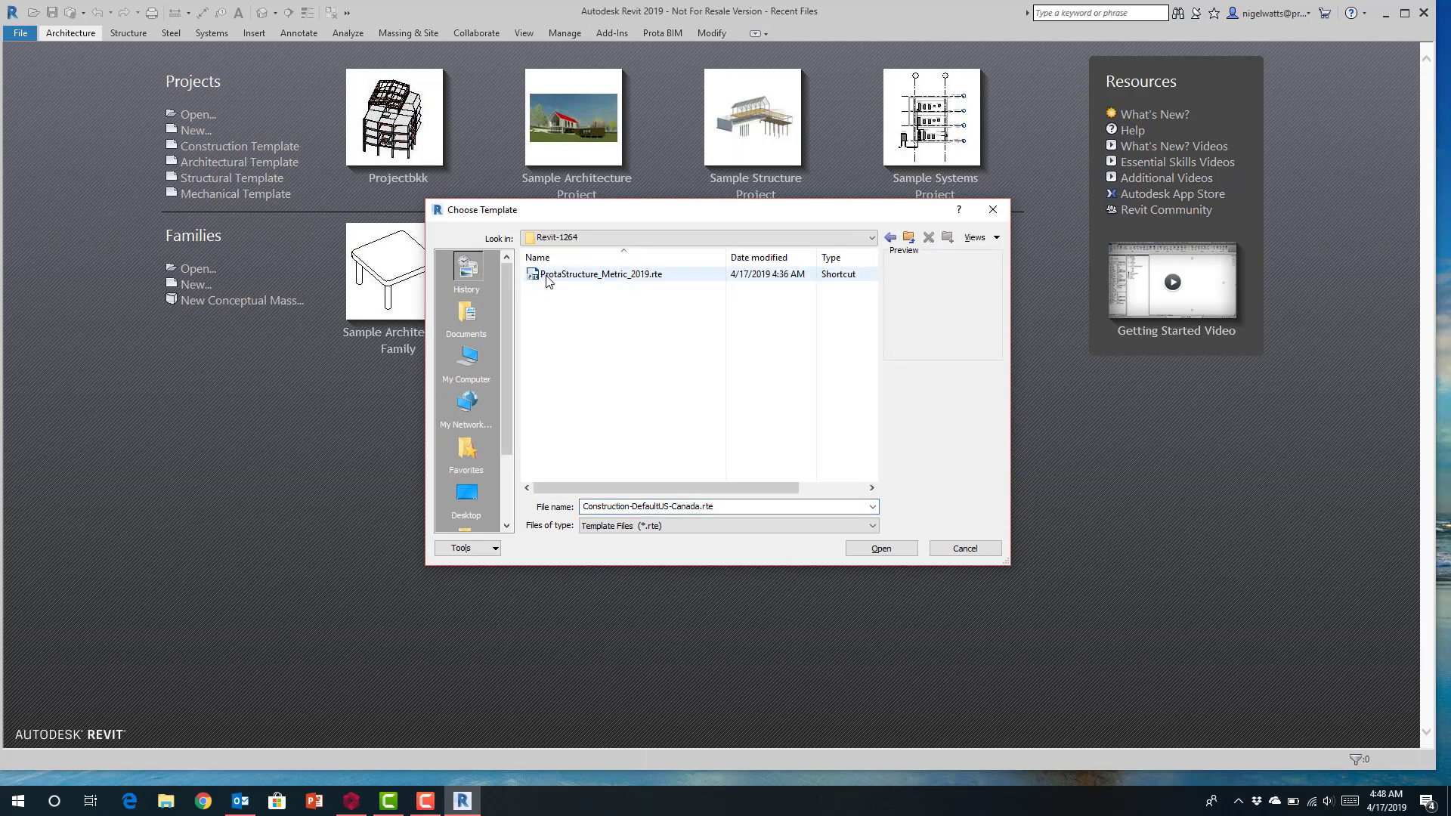
{"action": "left_click", "coordinate": [554, 277]}
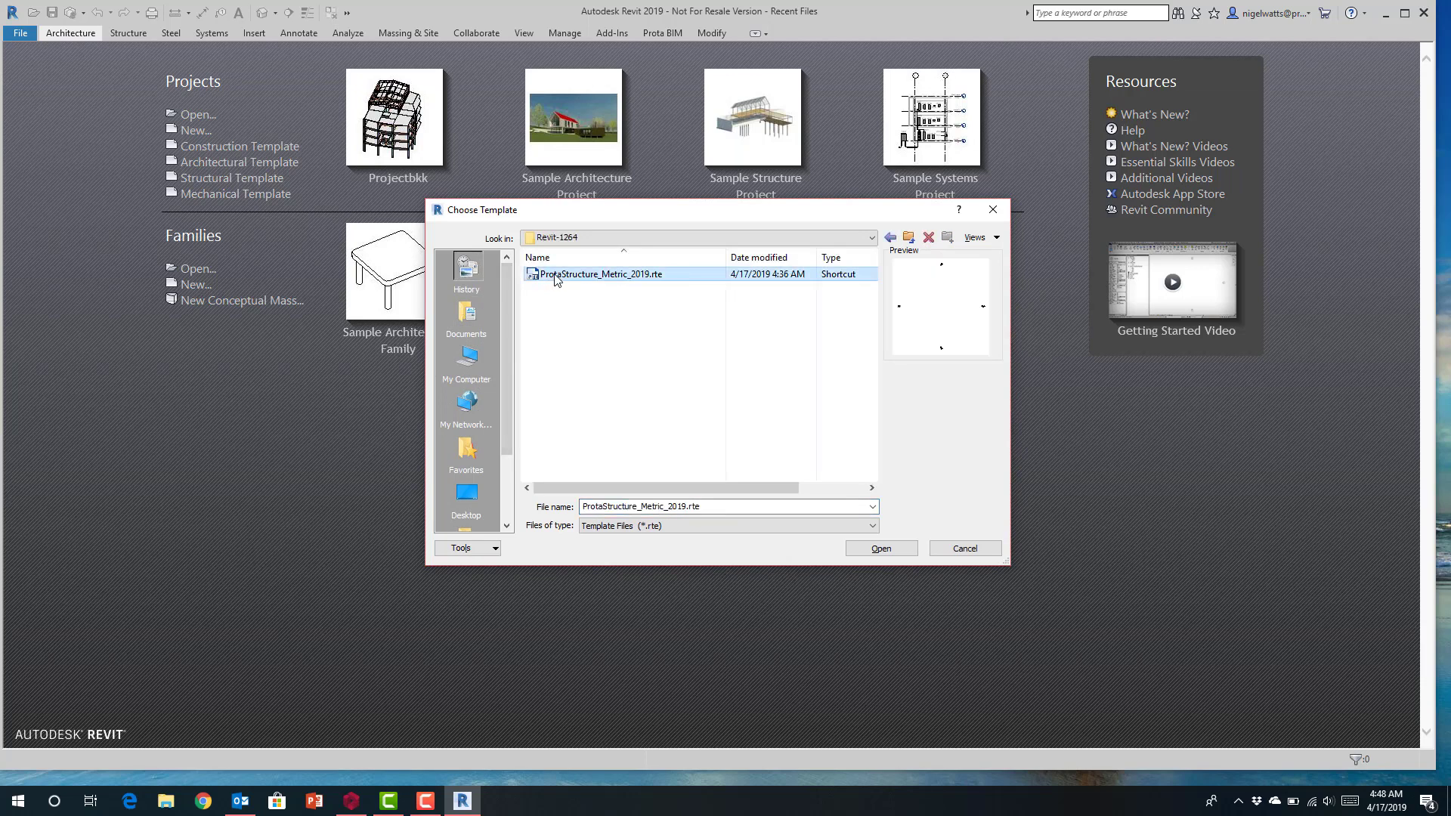
{"action": "left_click", "coordinate": [883, 552]}
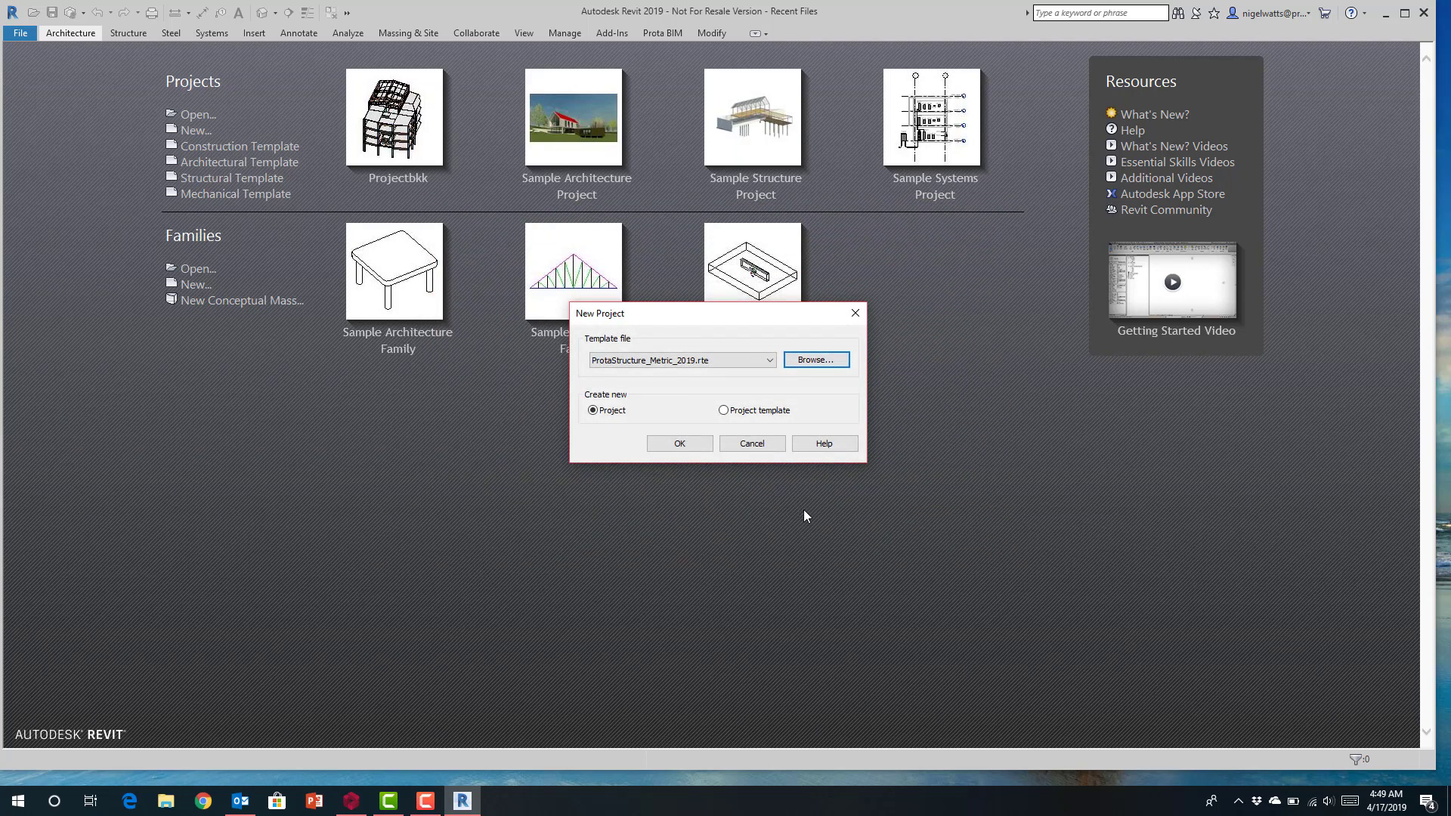
{"action": "left_click", "coordinate": [686, 449]}
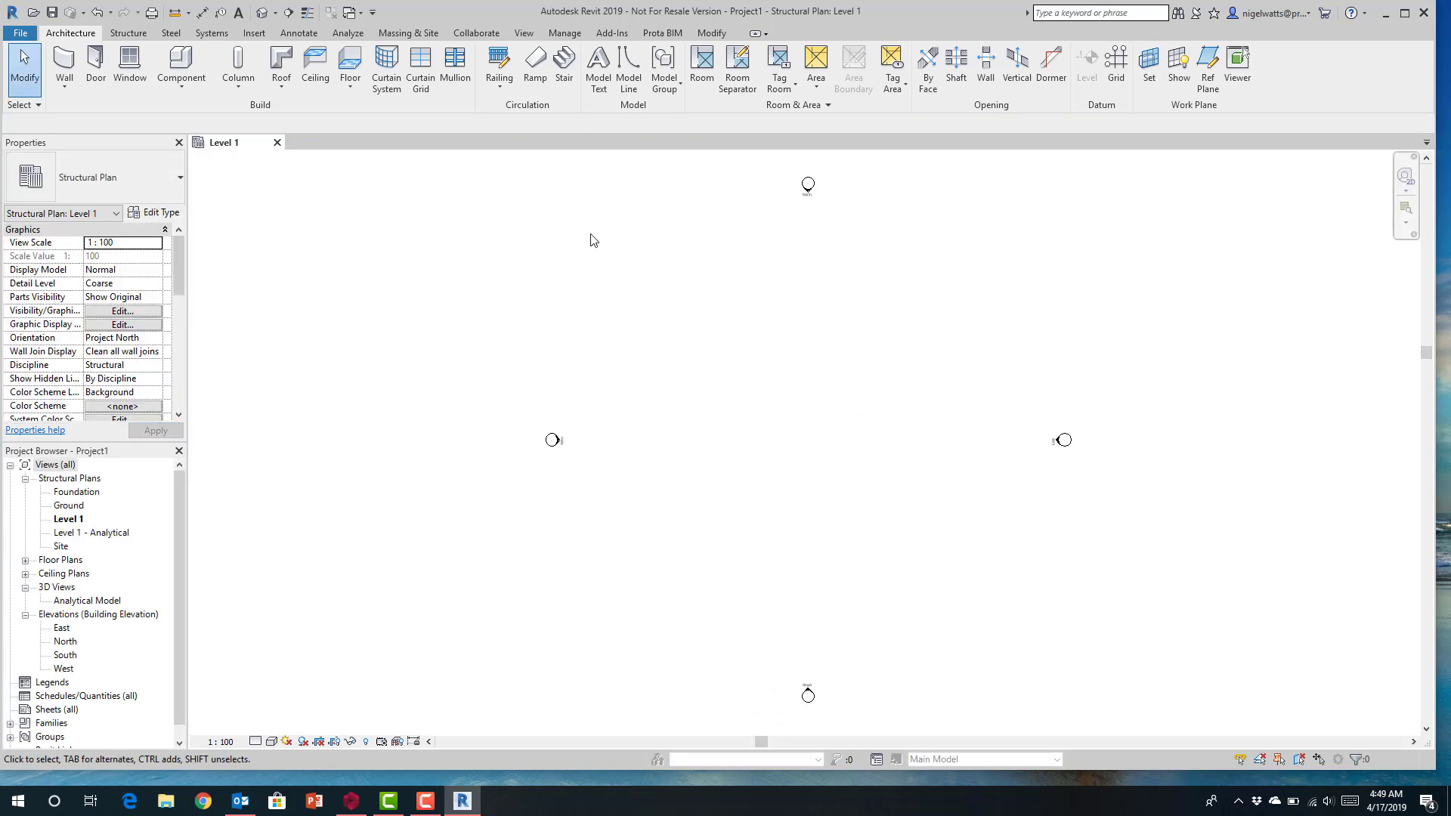
- Start the ProtaBIM import from ProtaStructure and load ConstructSing.Prota from the ConstructSing folder in ProtaData2018 as the source project
{"action": "left_click", "coordinate": [662, 34]}
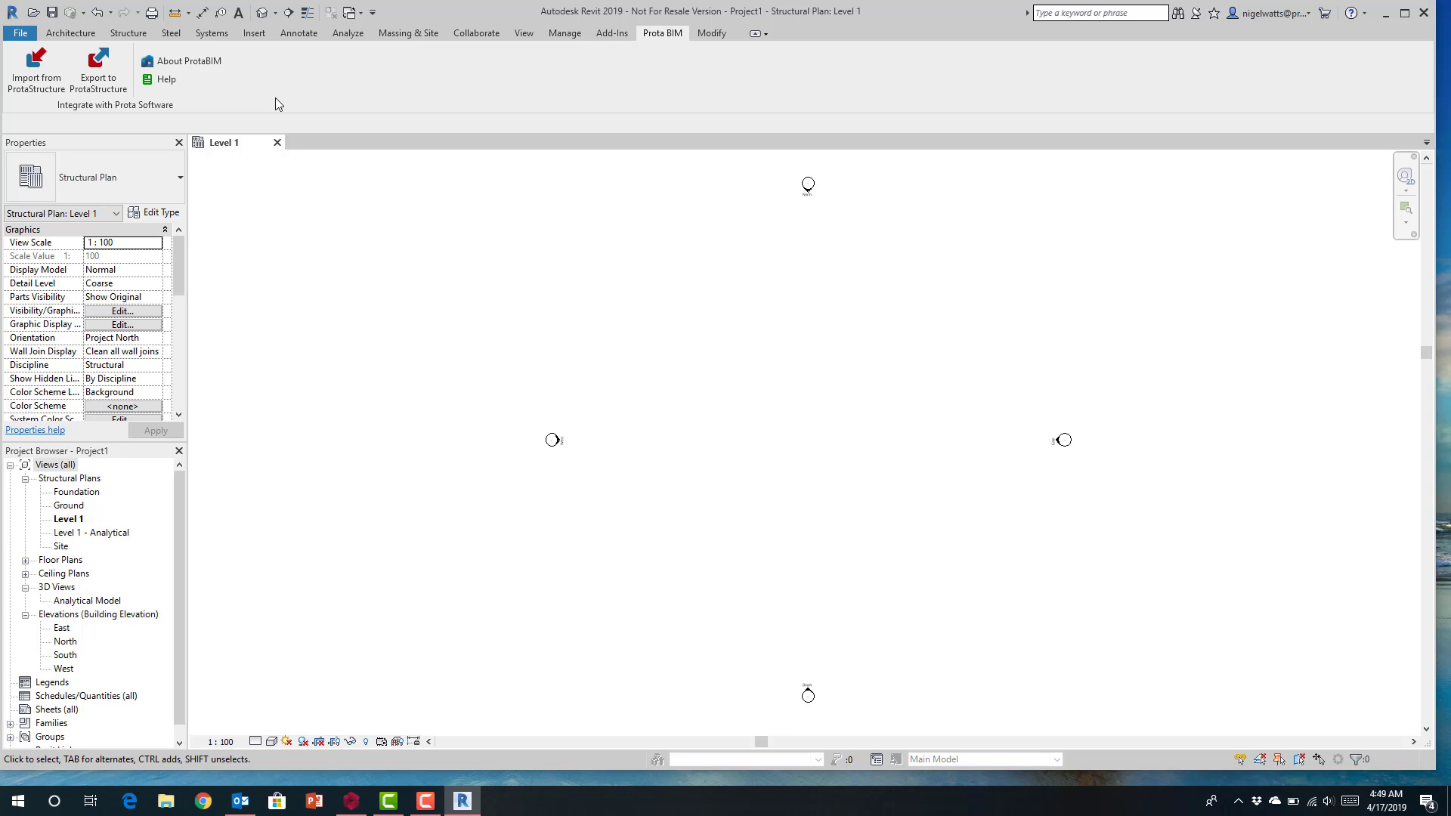
{"action": "left_click", "coordinate": [38, 76]}
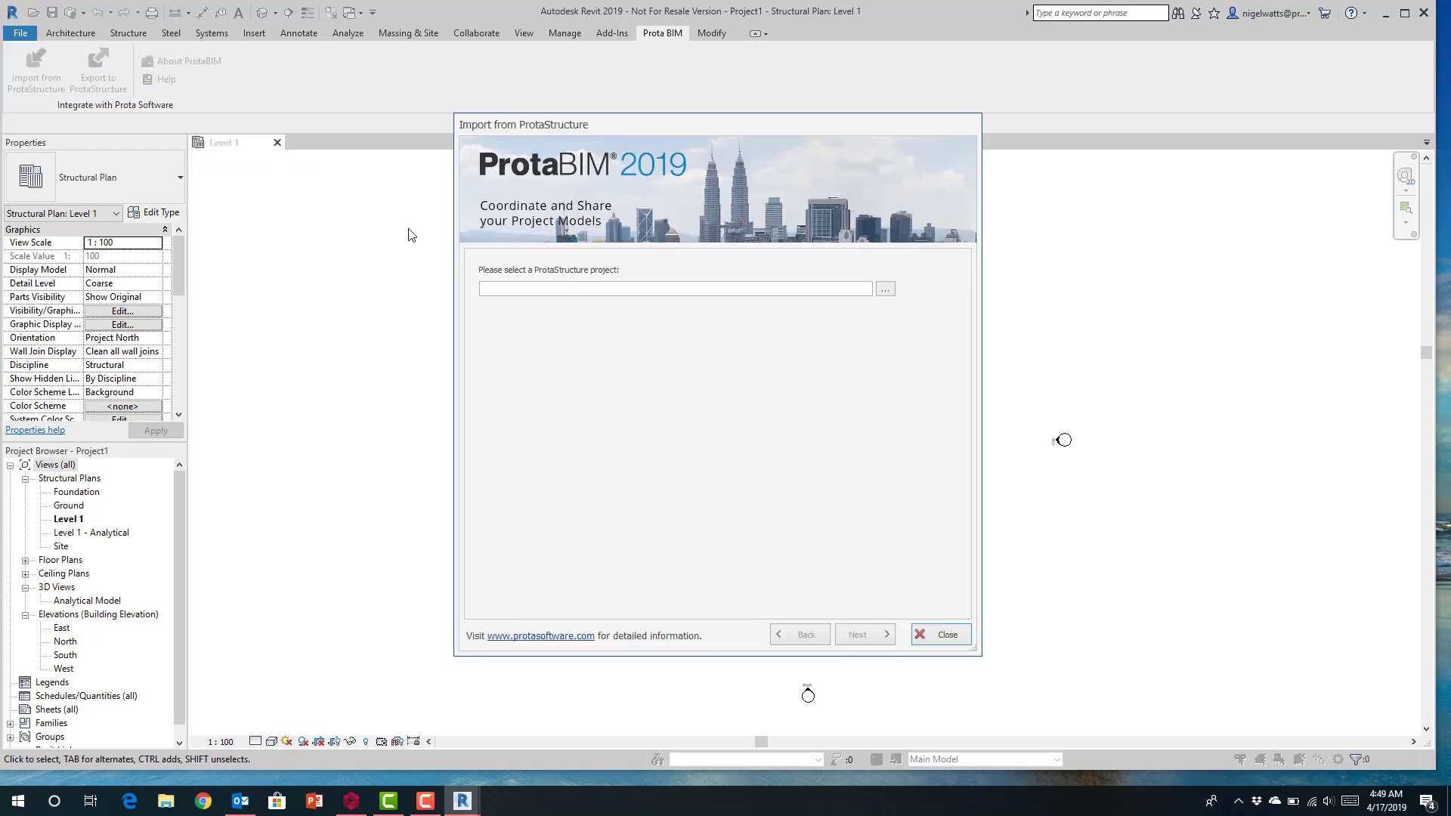
{"action": "left_click", "coordinate": [889, 293]}
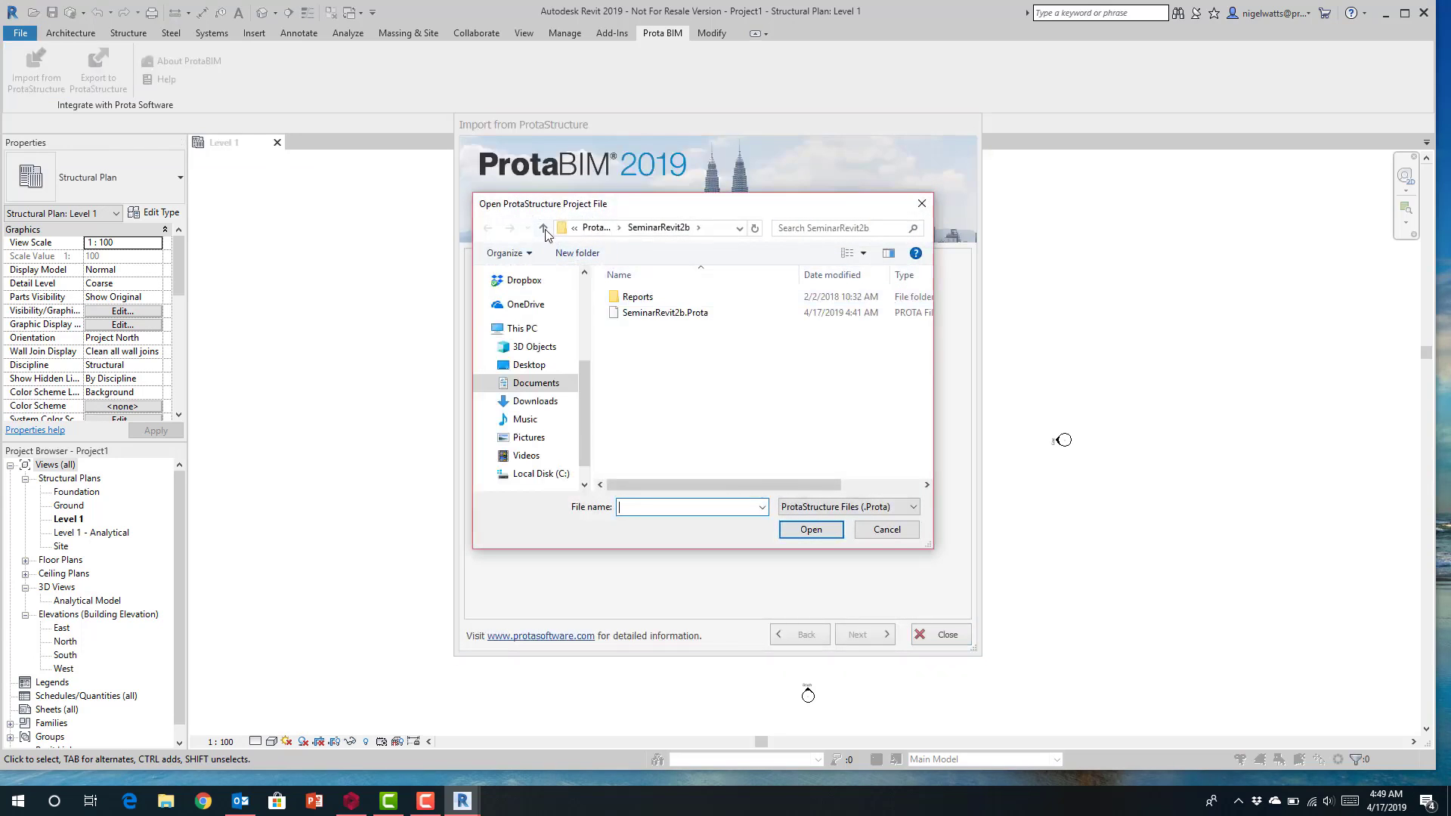
{"action": "left_click", "coordinate": [544, 229]}
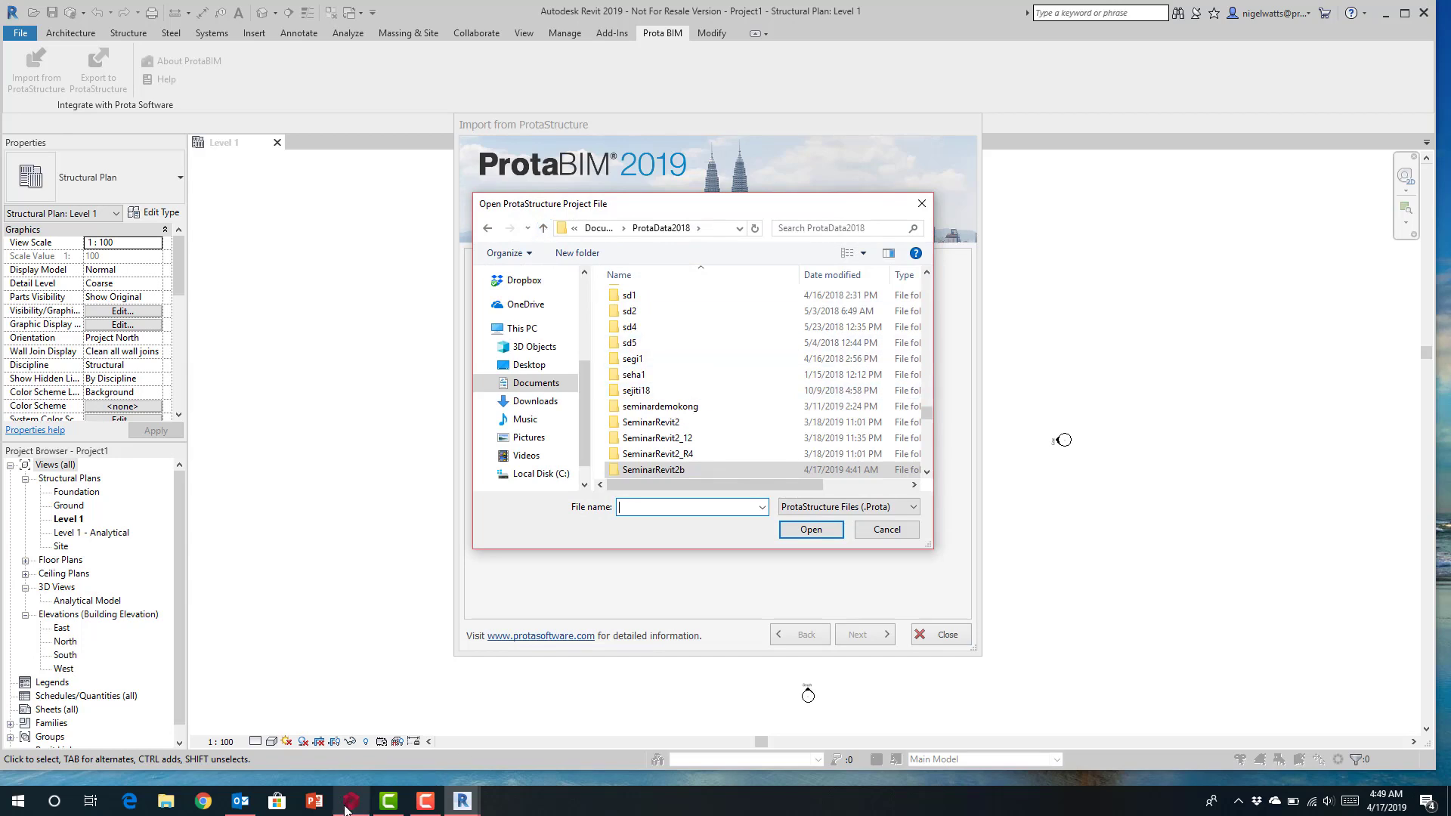
{"action": "mouse_move", "coordinate": [345, 809]}
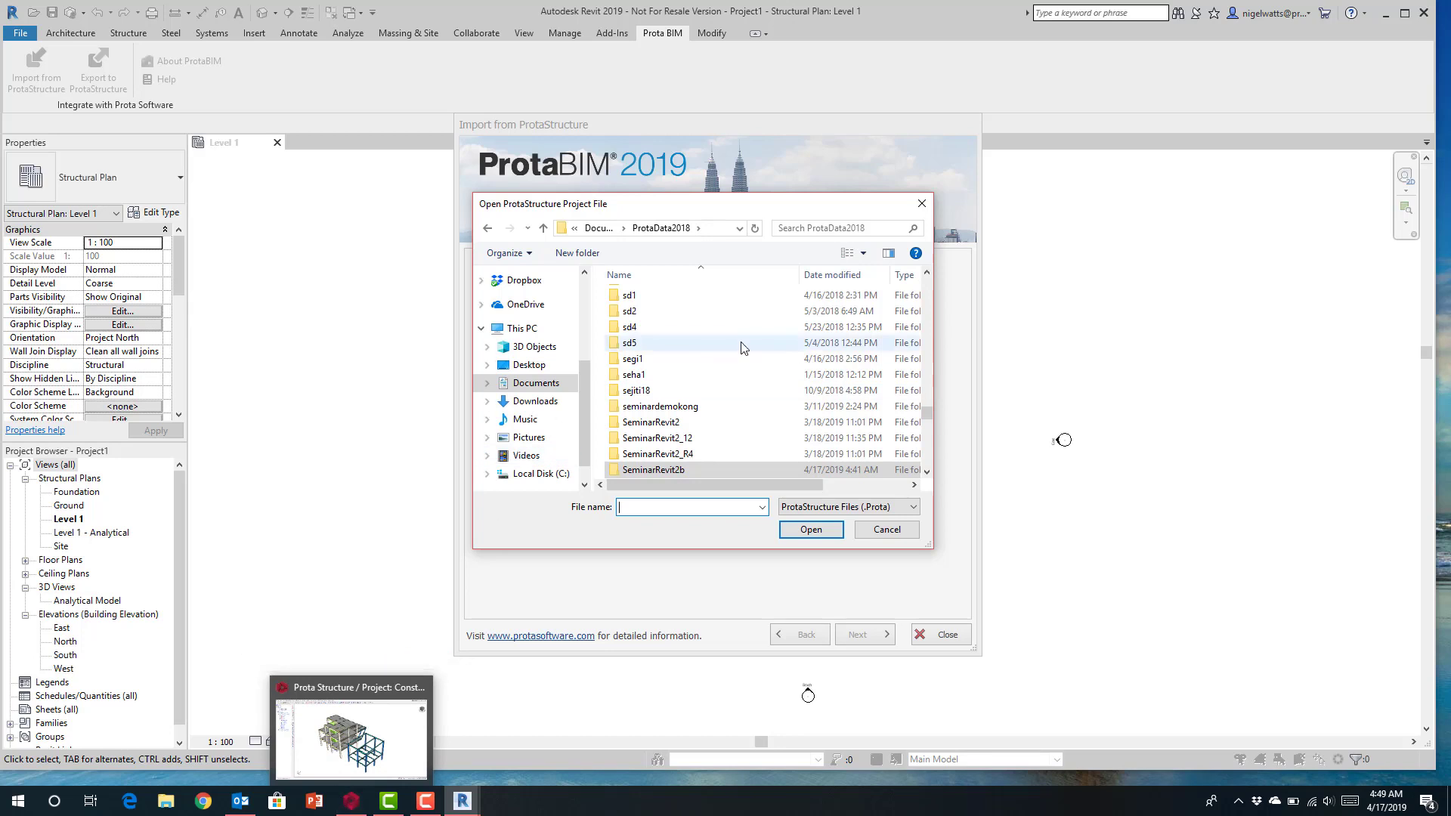
{"action": "left_click_drag", "start_coordinate": [926, 408], "coordinate": [927, 302]}
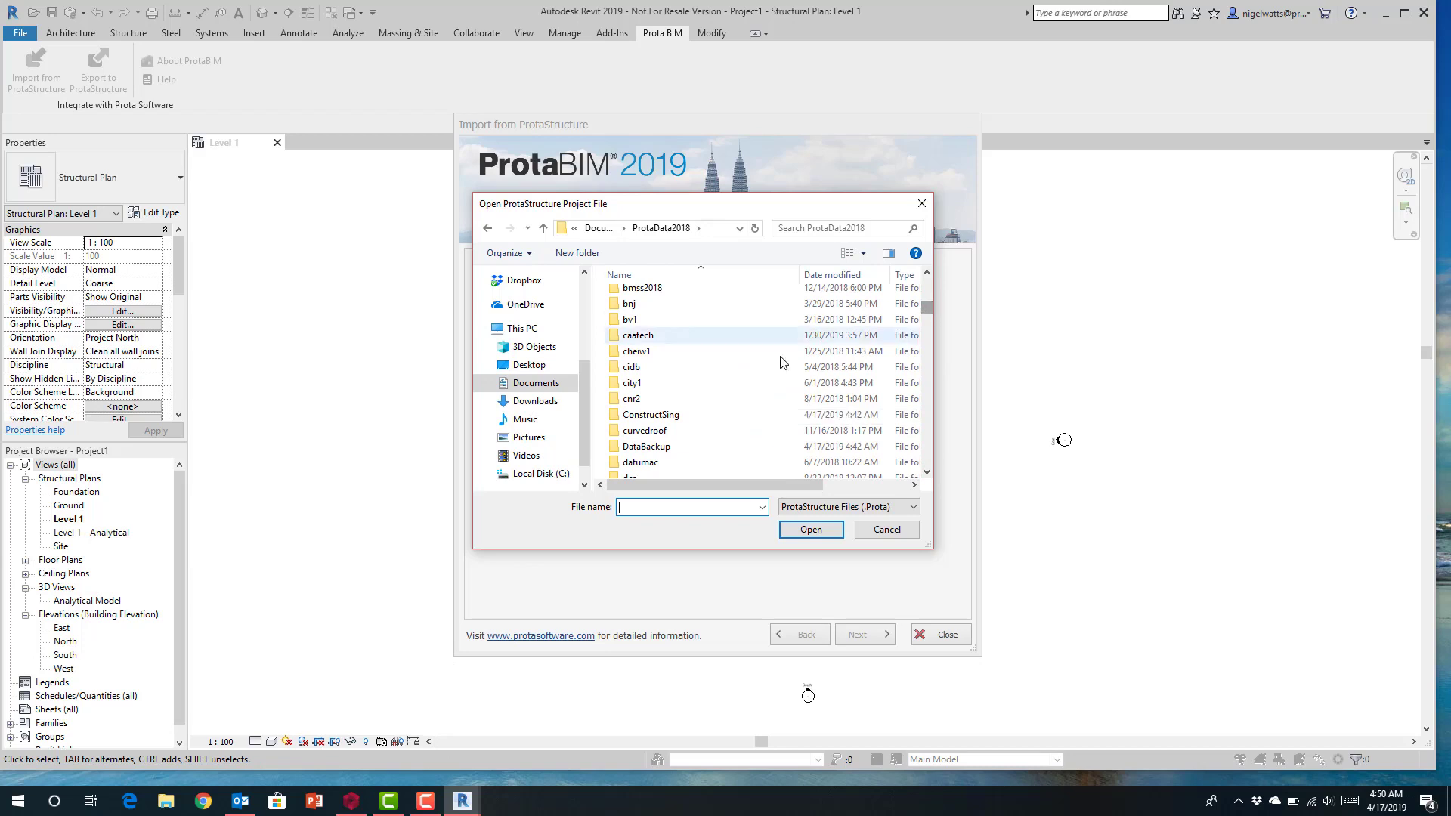
{"action": "double_click", "coordinate": [646, 414]}
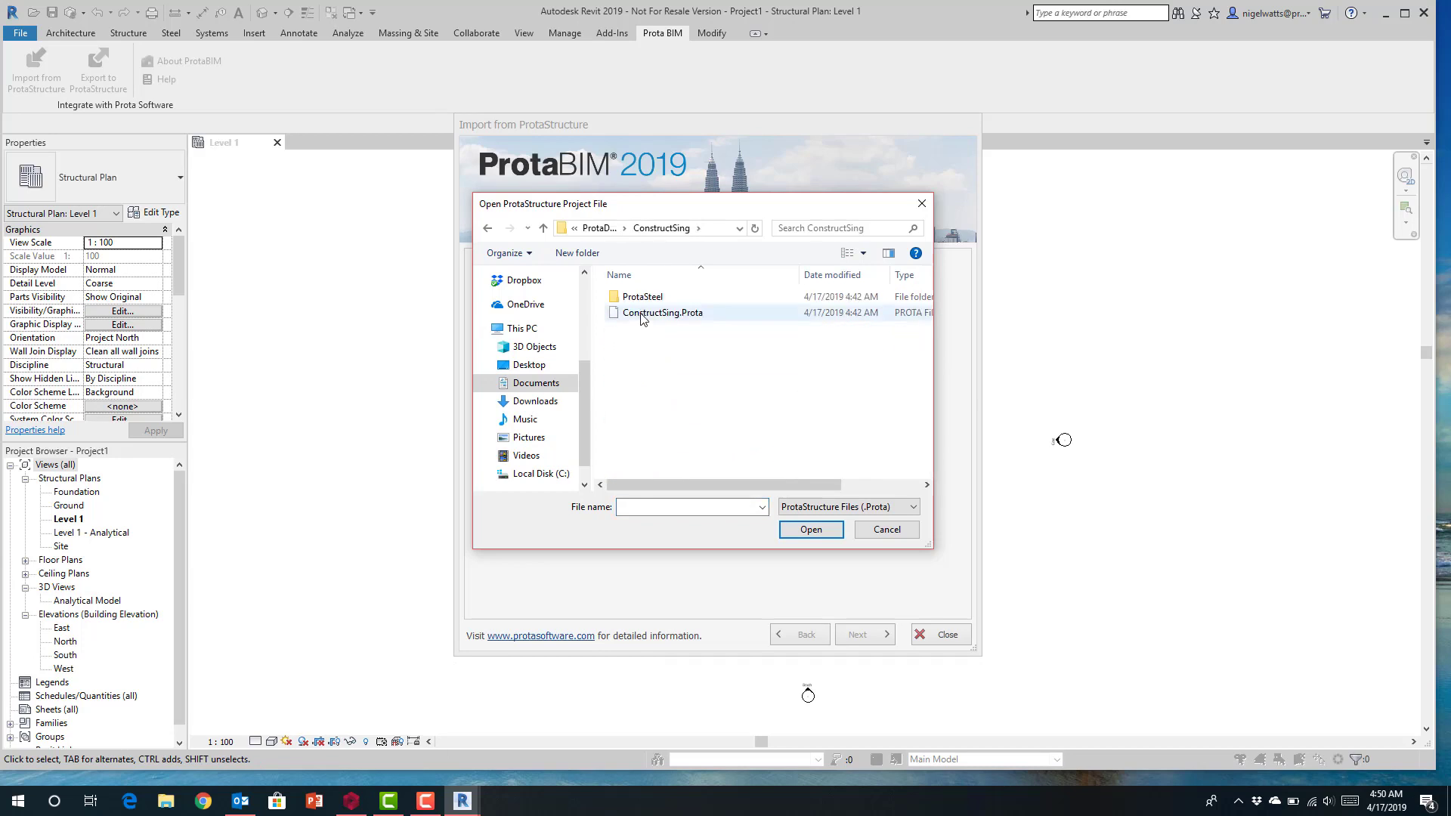
{"action": "left_click", "coordinate": [642, 319]}
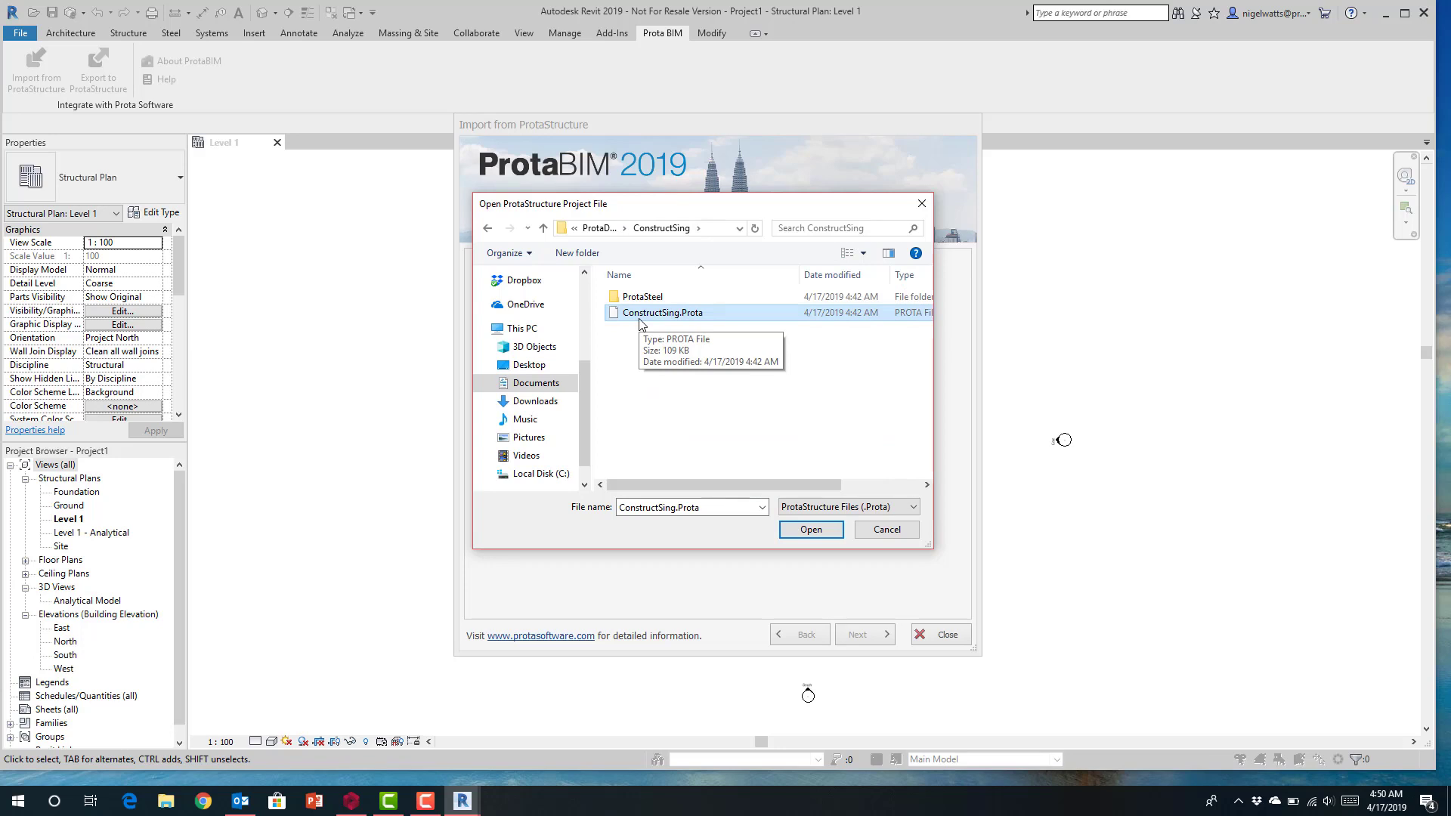
{"action": "left_click", "coordinate": [808, 529]}
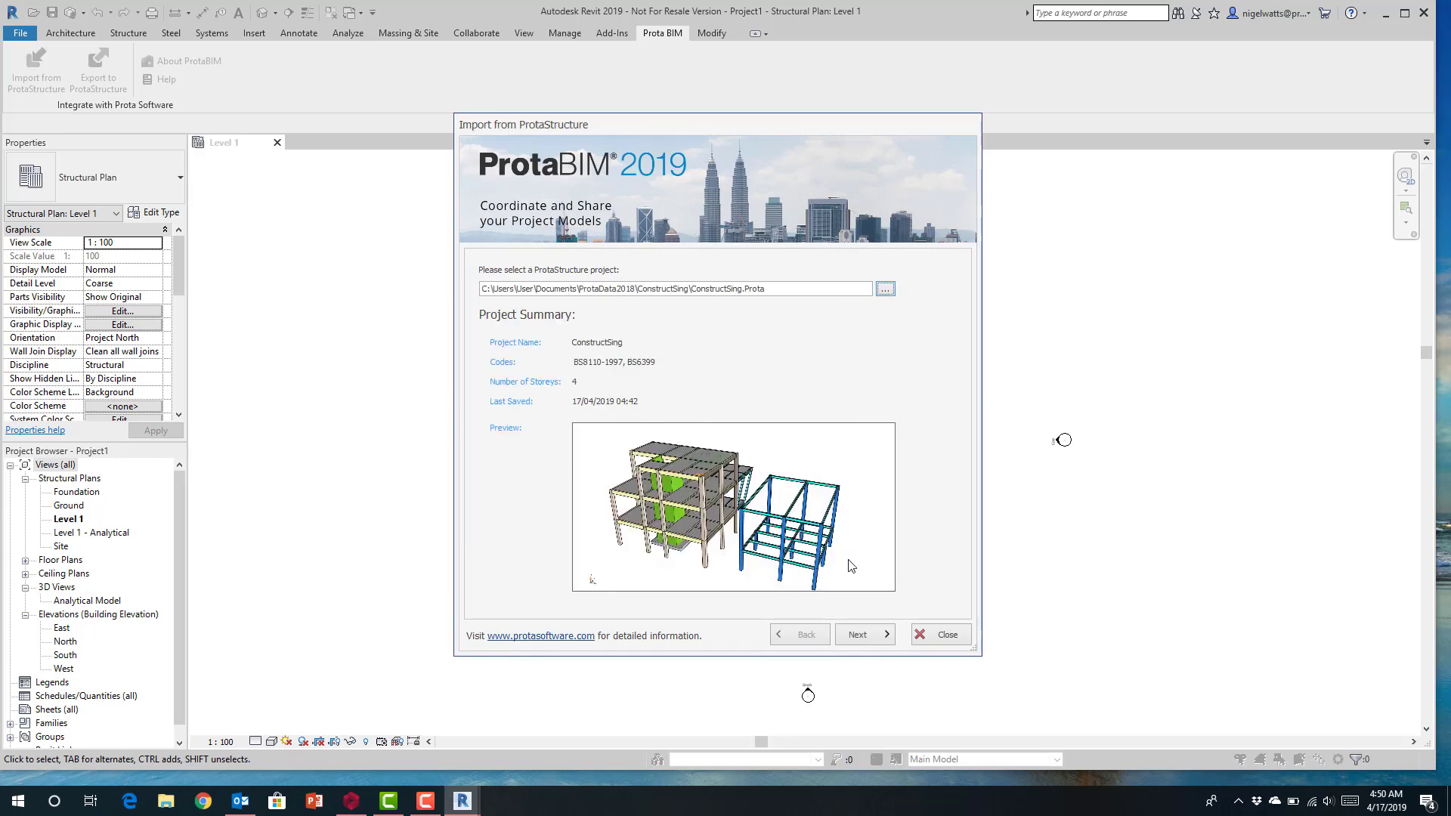
- Run a first-time import of all levels and all structural member types, and close the import summary
{"action": "left_click", "coordinate": [866, 639]}
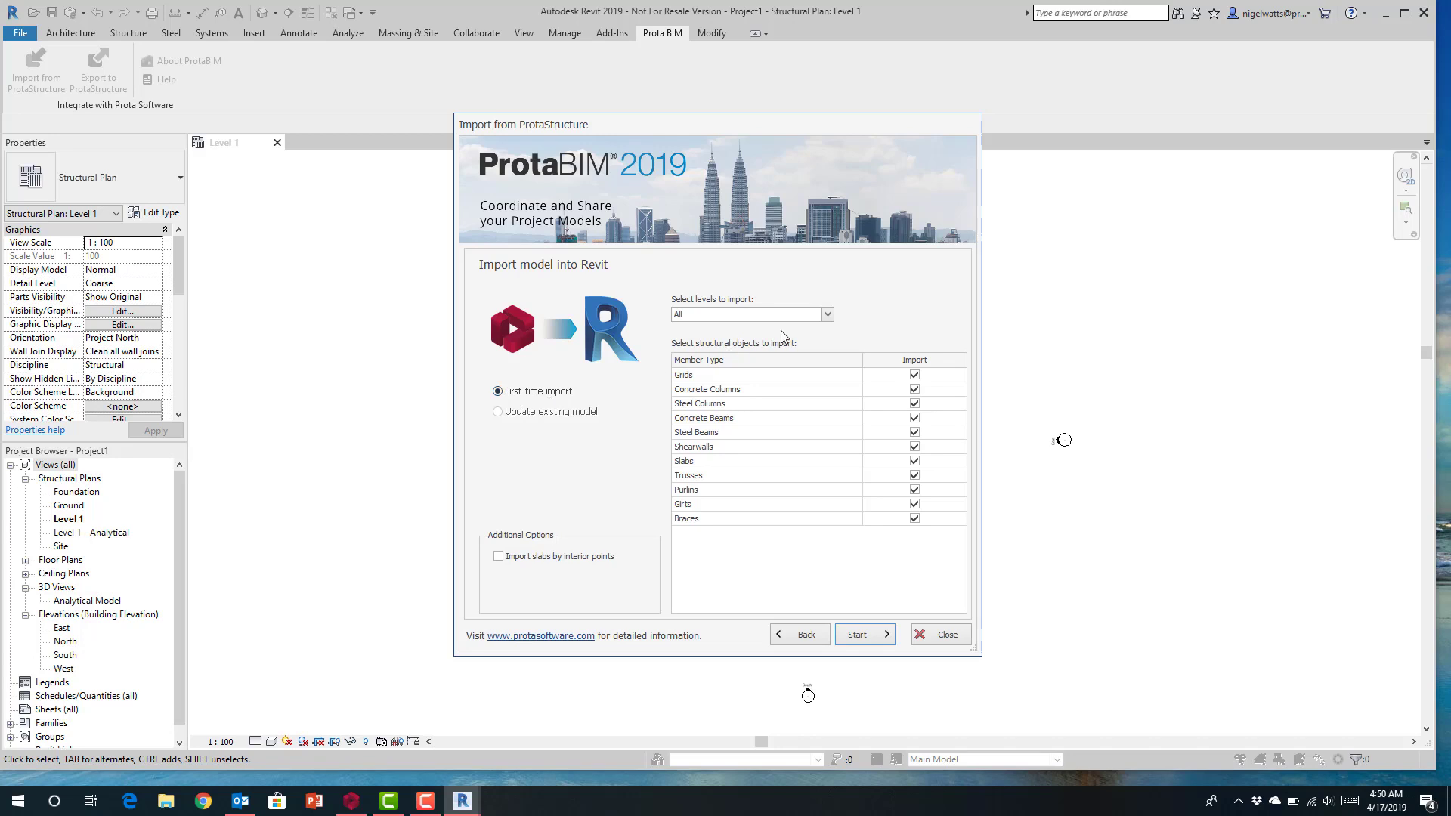
{"action": "left_click", "coordinate": [828, 315]}
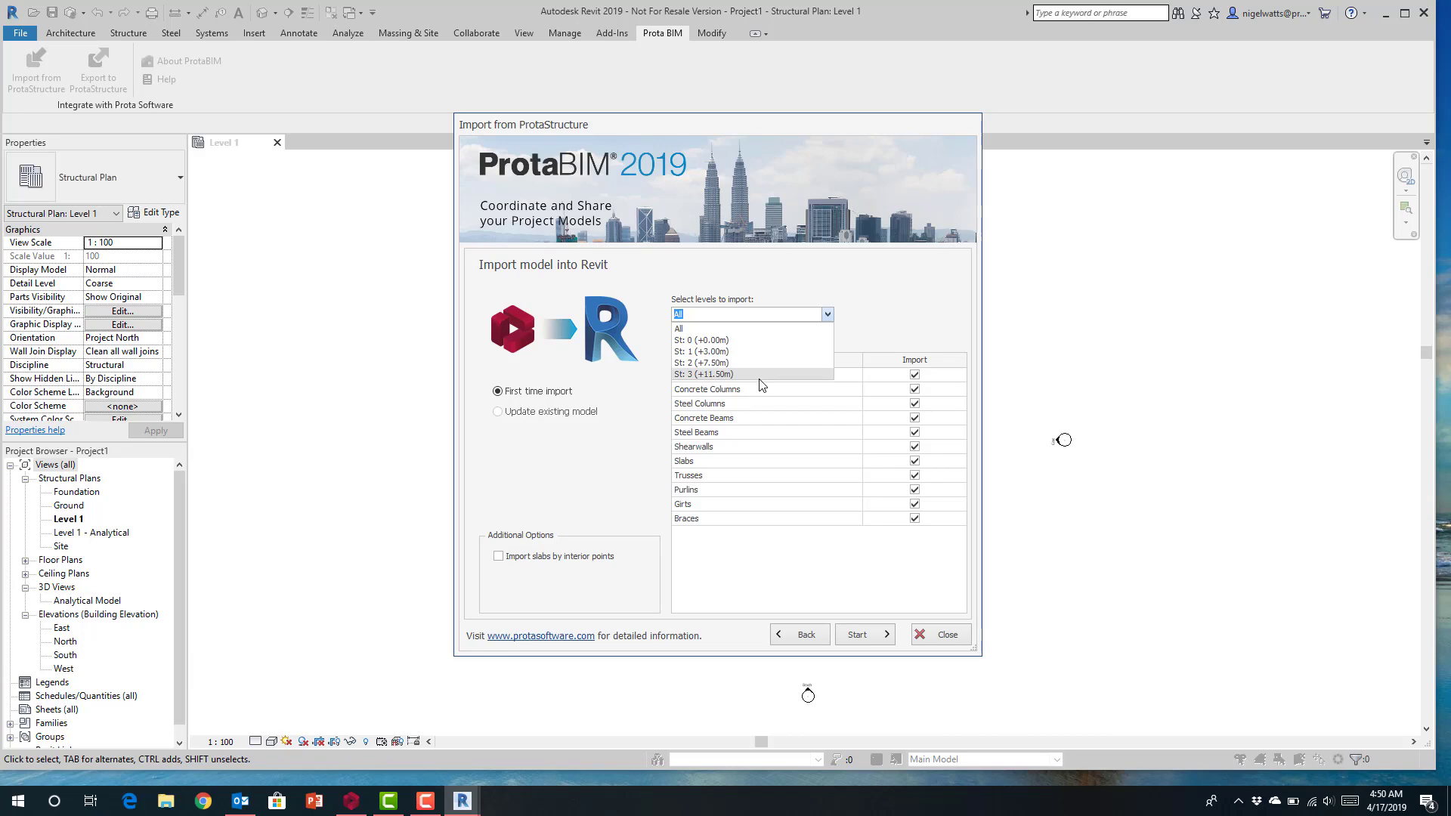
{"action": "left_click", "coordinate": [689, 330]}
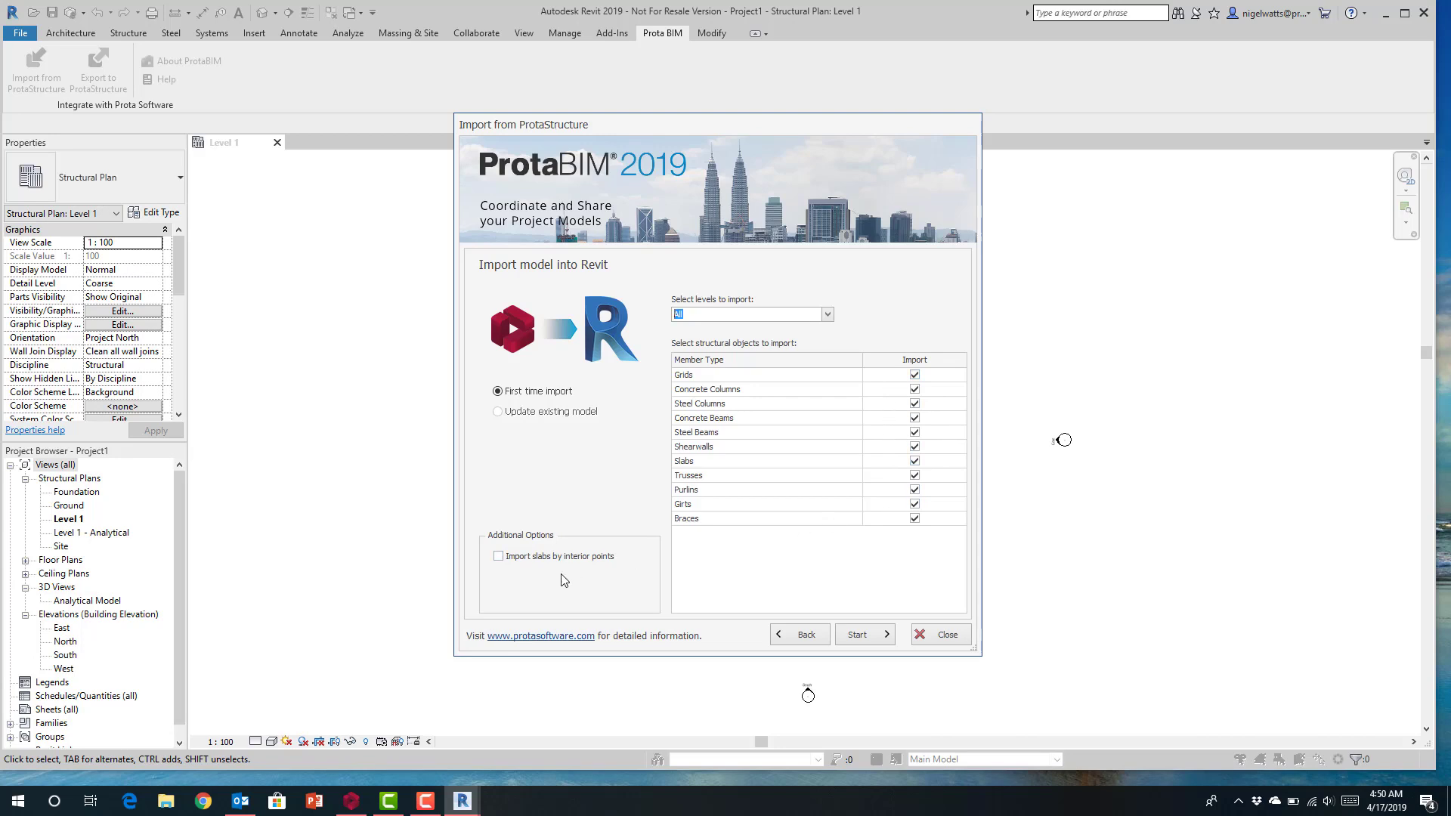
{"action": "left_click", "coordinate": [861, 634]}
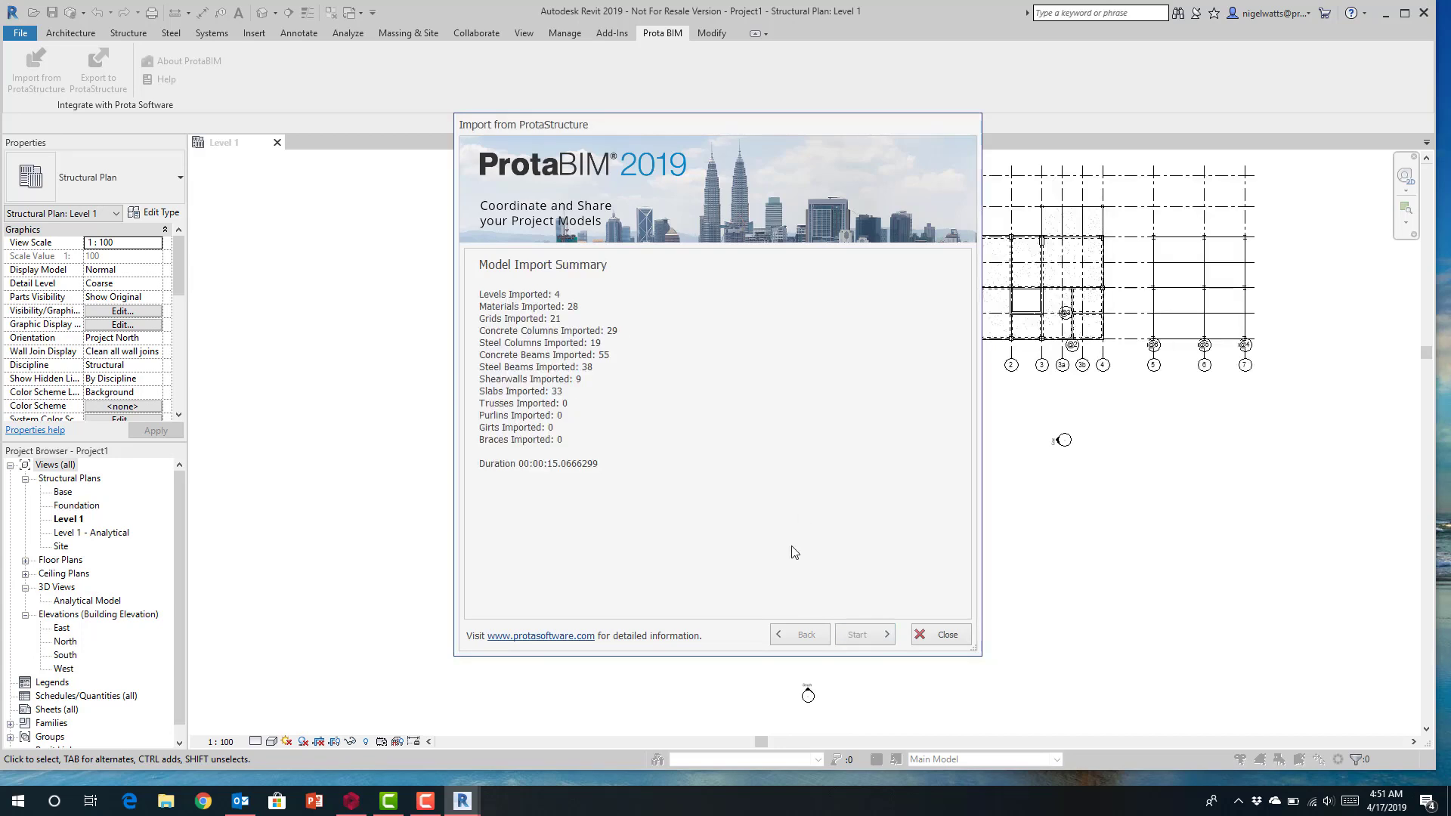
{"action": "left_click", "coordinate": [928, 644]}
{"action": "middle_click_drag", "start_coordinate": [951, 457], "coordinate": [516, 600]}
{"action": "scroll", "coordinate": [741, 424], "scroll_direction": "up", "scroll_amount": 3}
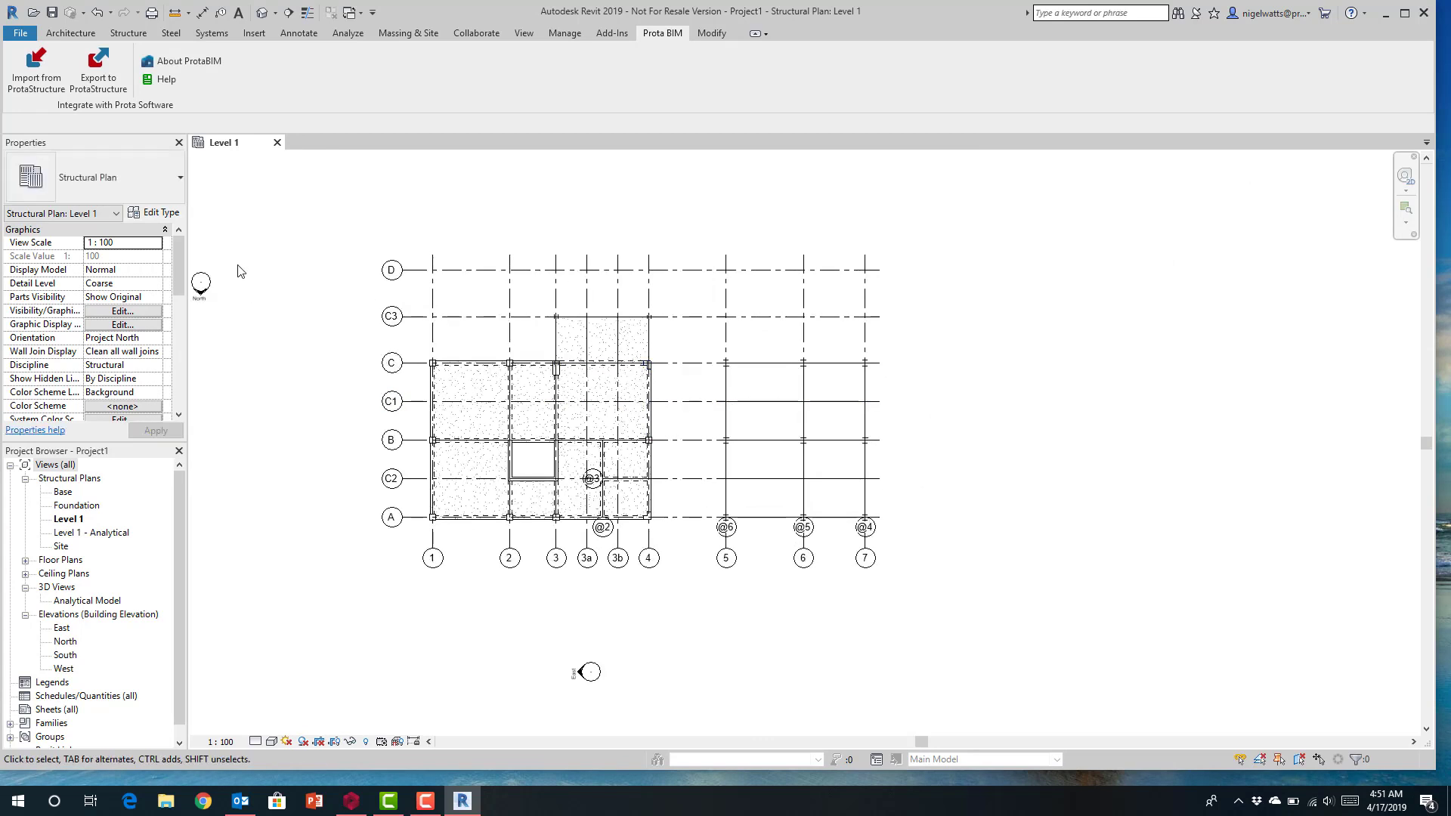
- Create the default 3D view of the imported model and set its visual style to Shaded
{"action": "left_click", "coordinate": [523, 33]}
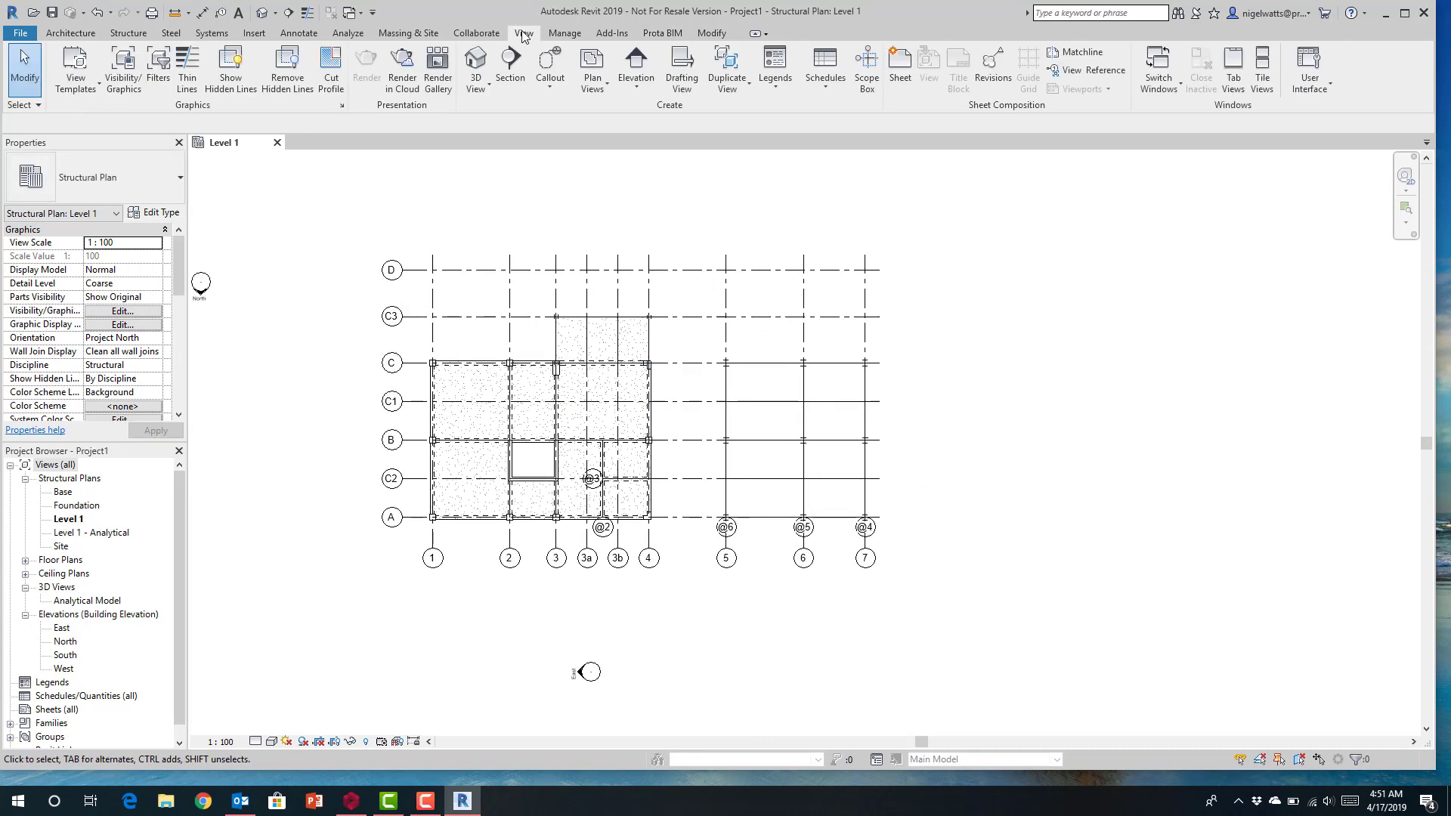
{"action": "left_click", "coordinate": [475, 70]}
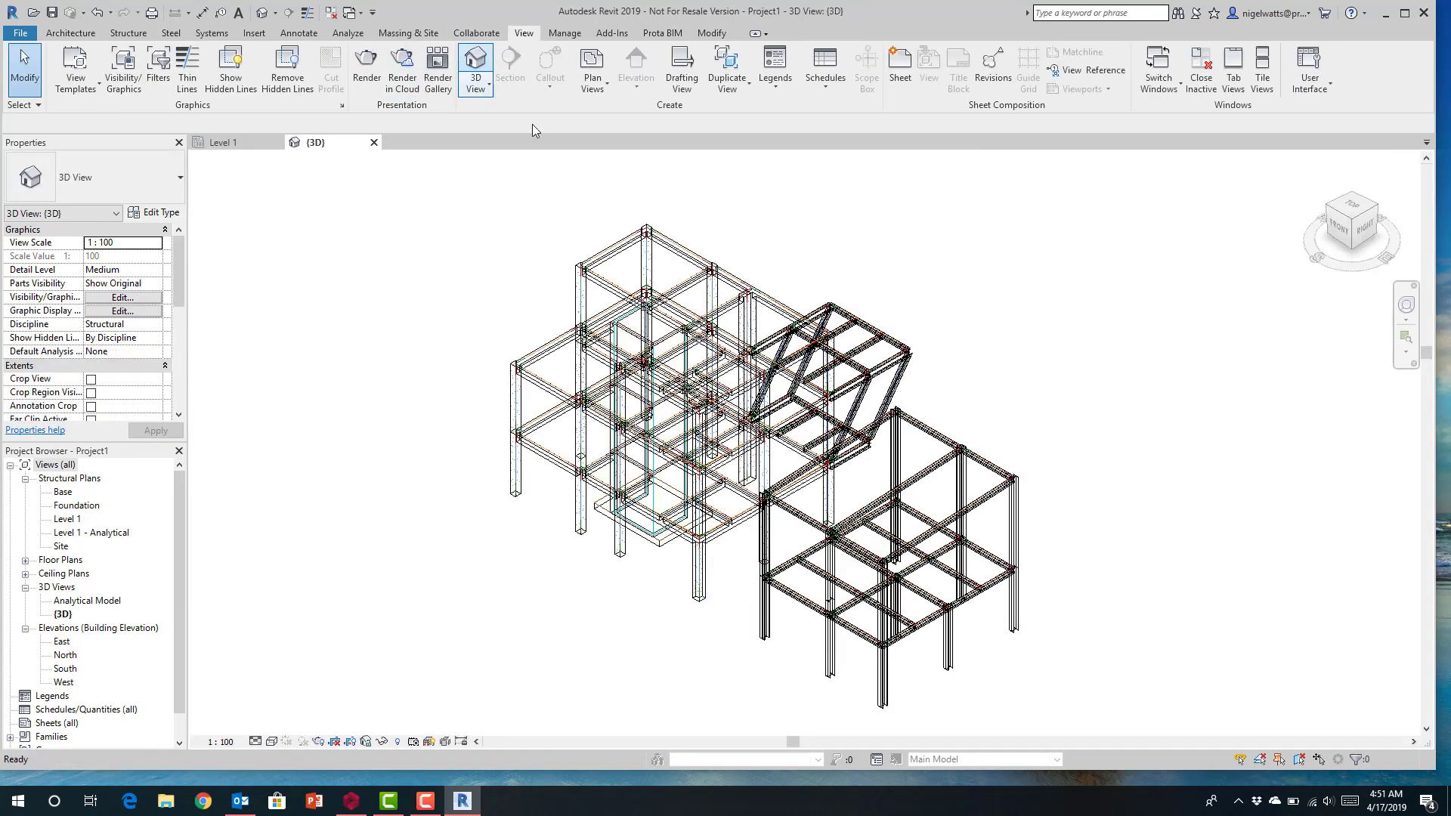
{"action": "left_click", "coordinate": [271, 741]}
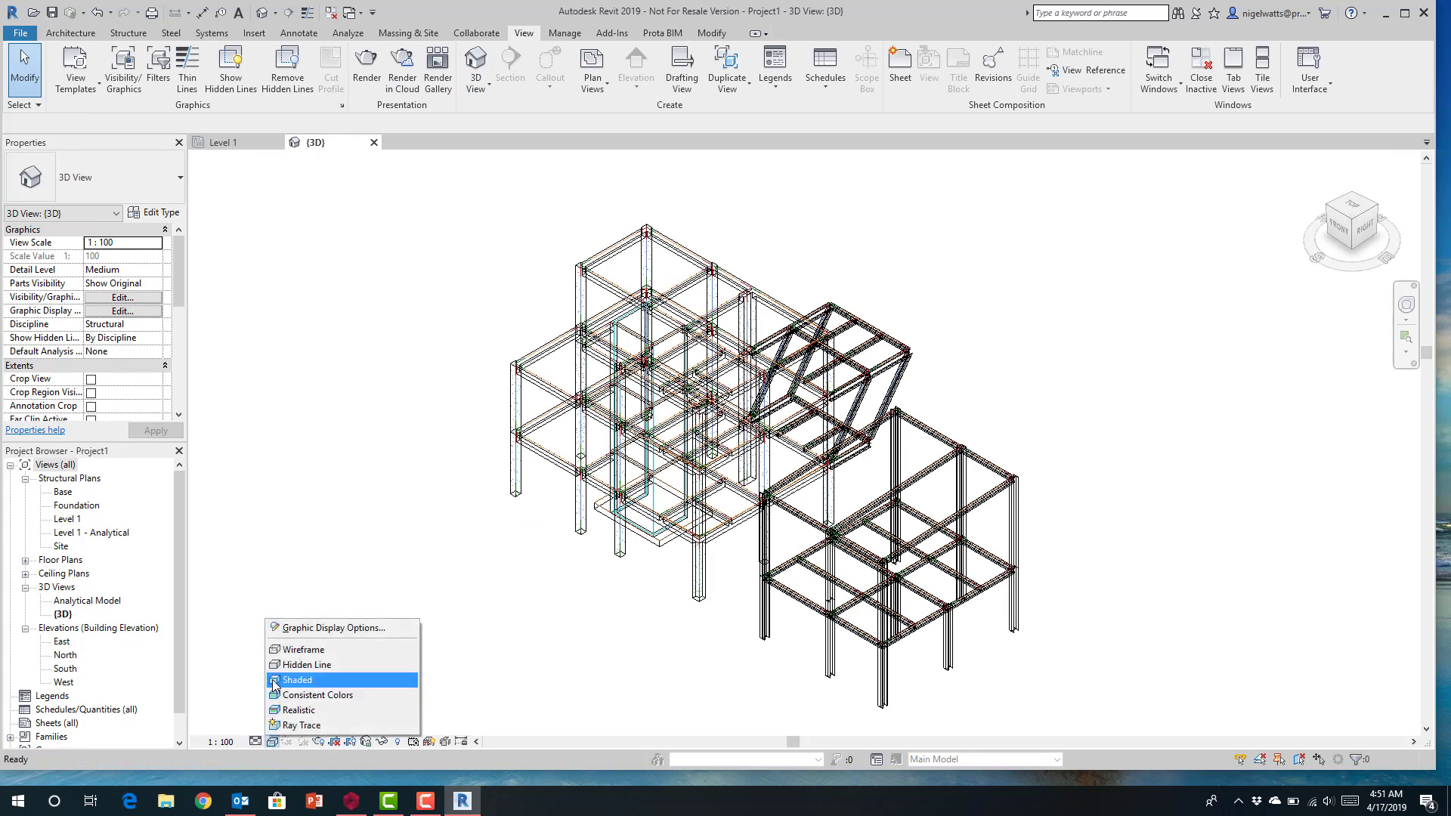
{"action": "left_click", "coordinate": [287, 680]}
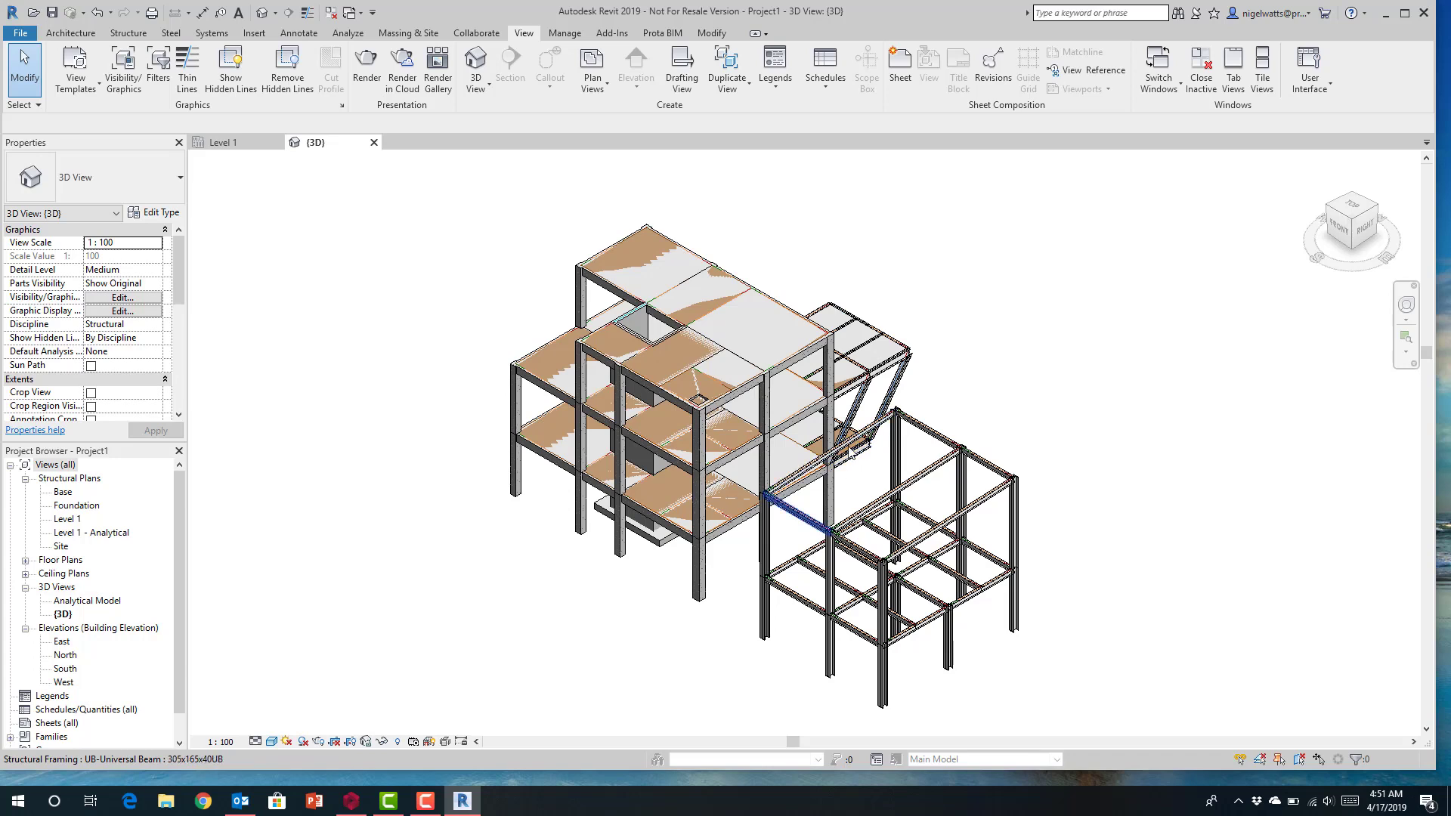
{"action": "scroll", "coordinate": [670, 363], "scroll_direction": "up", "scroll_amount": 3}
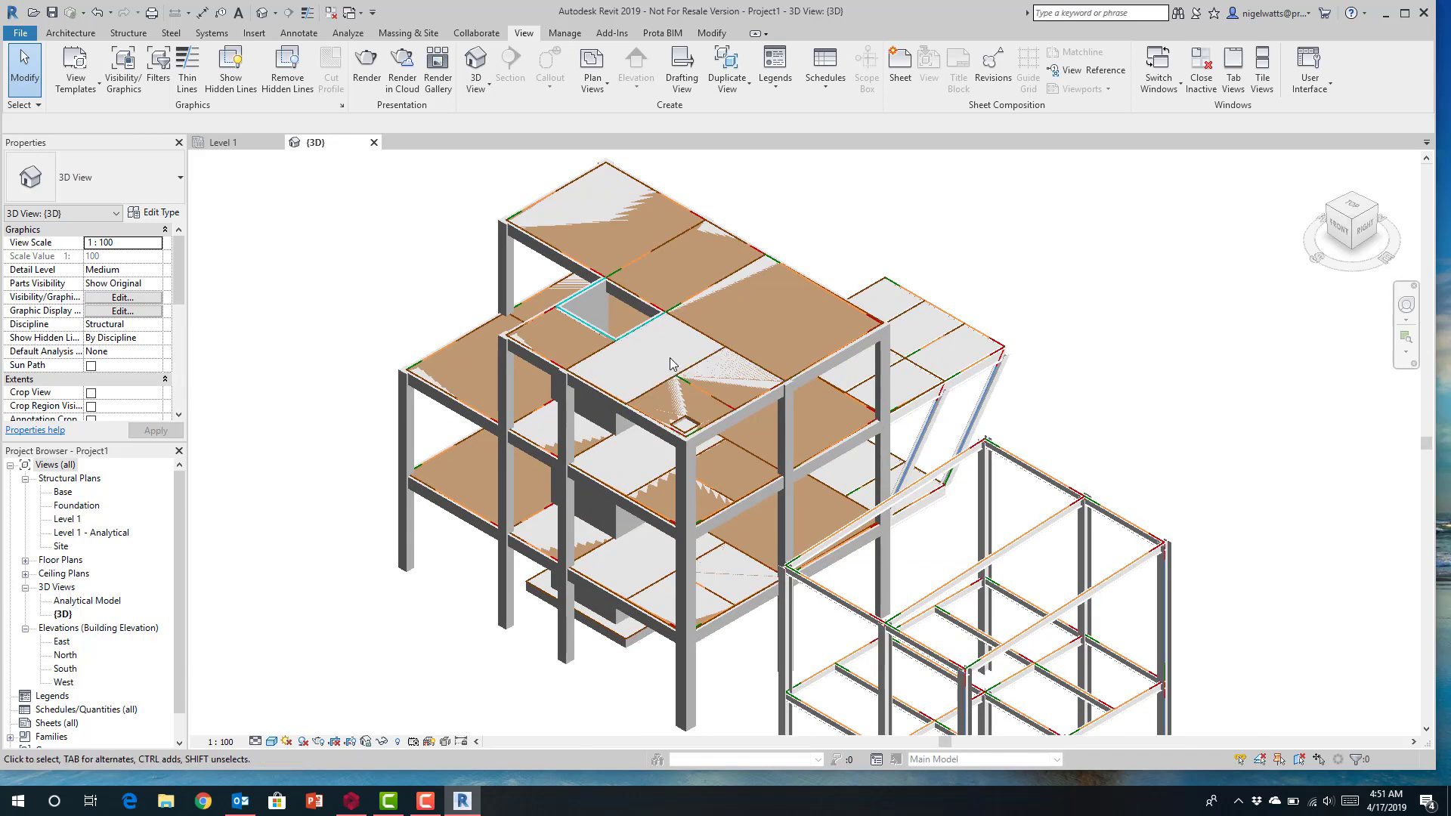
{"action": "scroll", "coordinate": [764, 356], "scroll_direction": "down", "scroll_amount": 1}
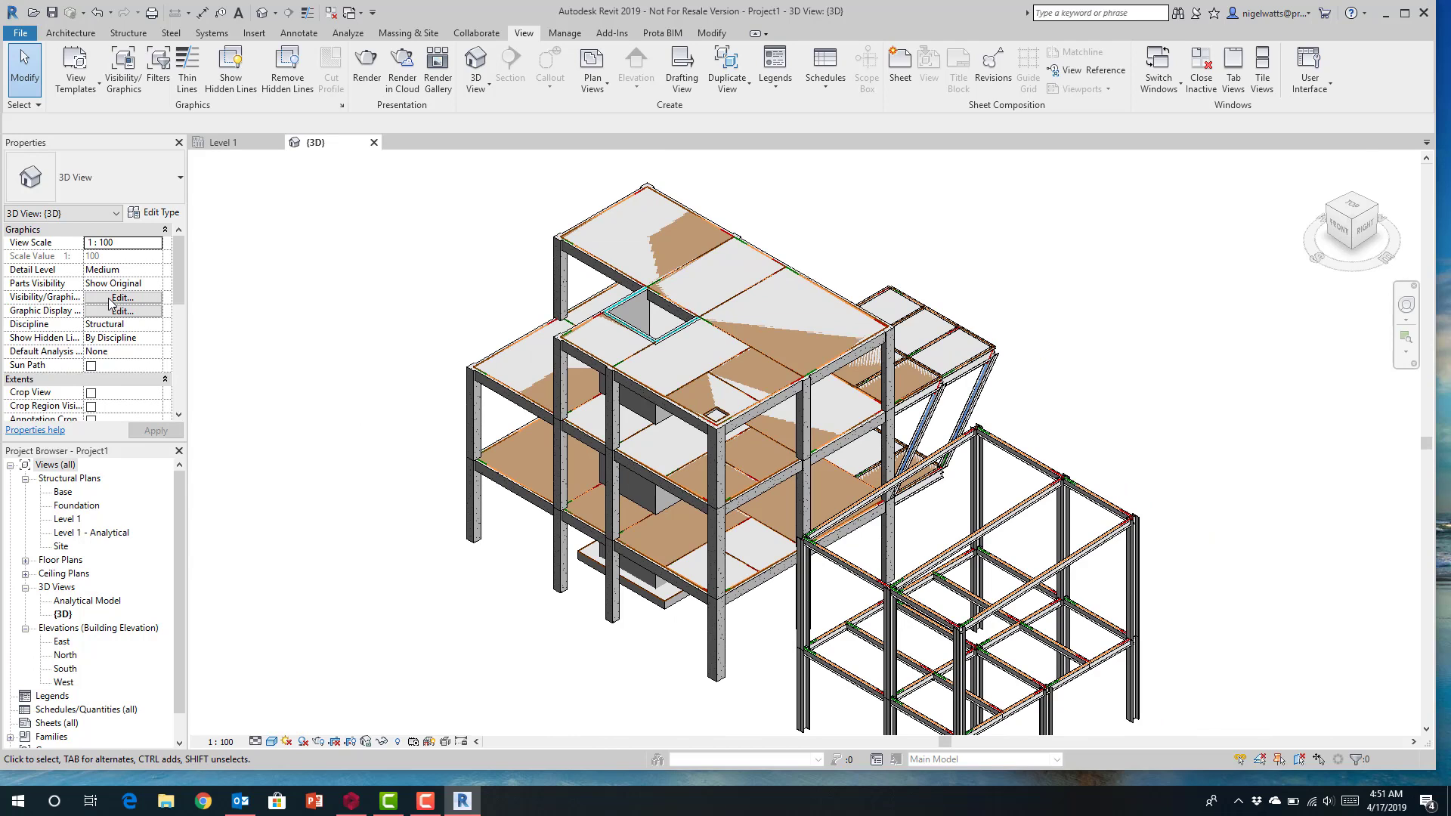
- Turn off the visibility of Analytical Braces in the 3D view's visibility/graphic overrides
{"action": "left_click", "coordinate": [114, 298]}
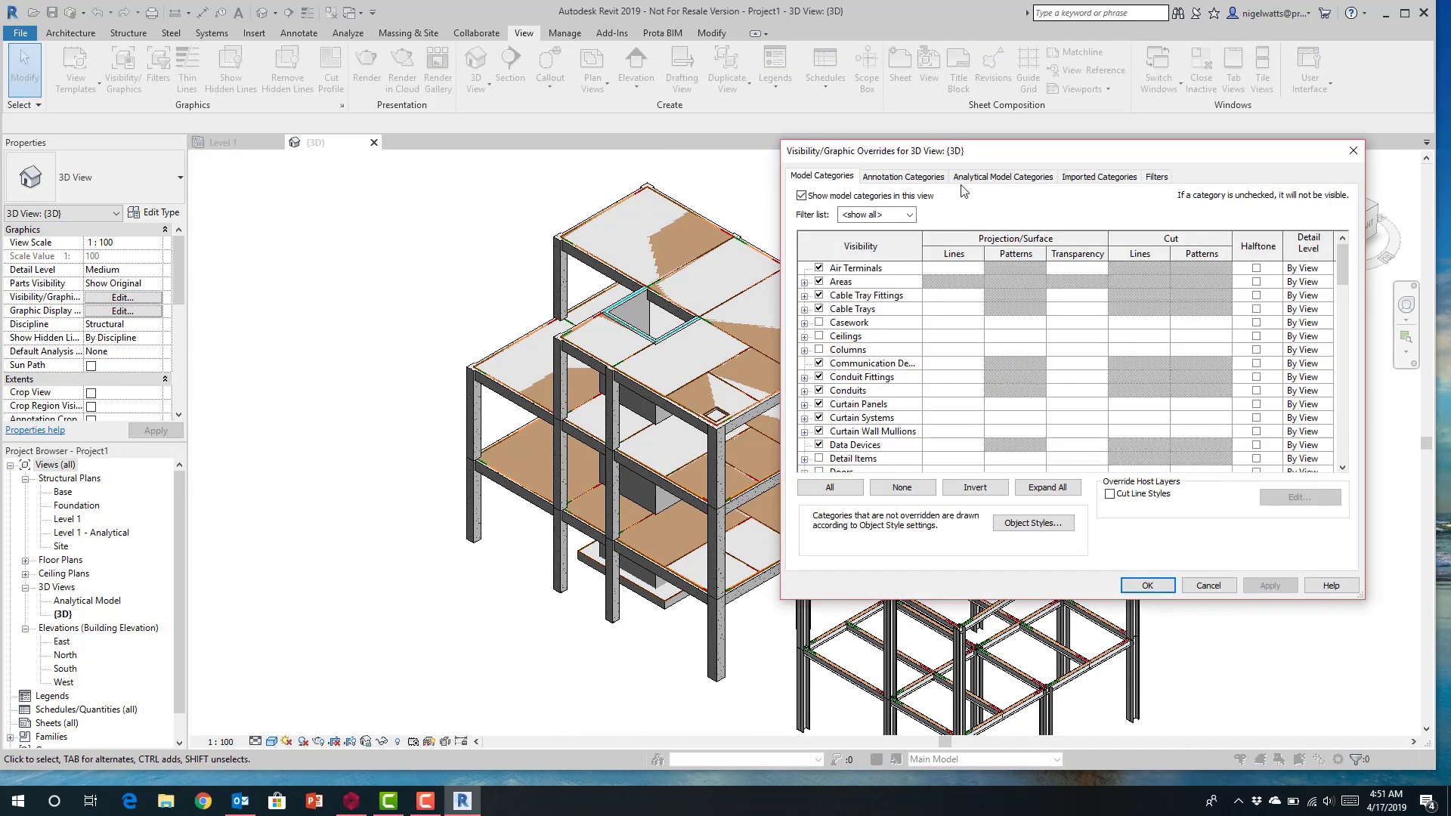
{"action": "left_click", "coordinate": [975, 176]}
{"action": "left_click", "coordinate": [819, 285]}
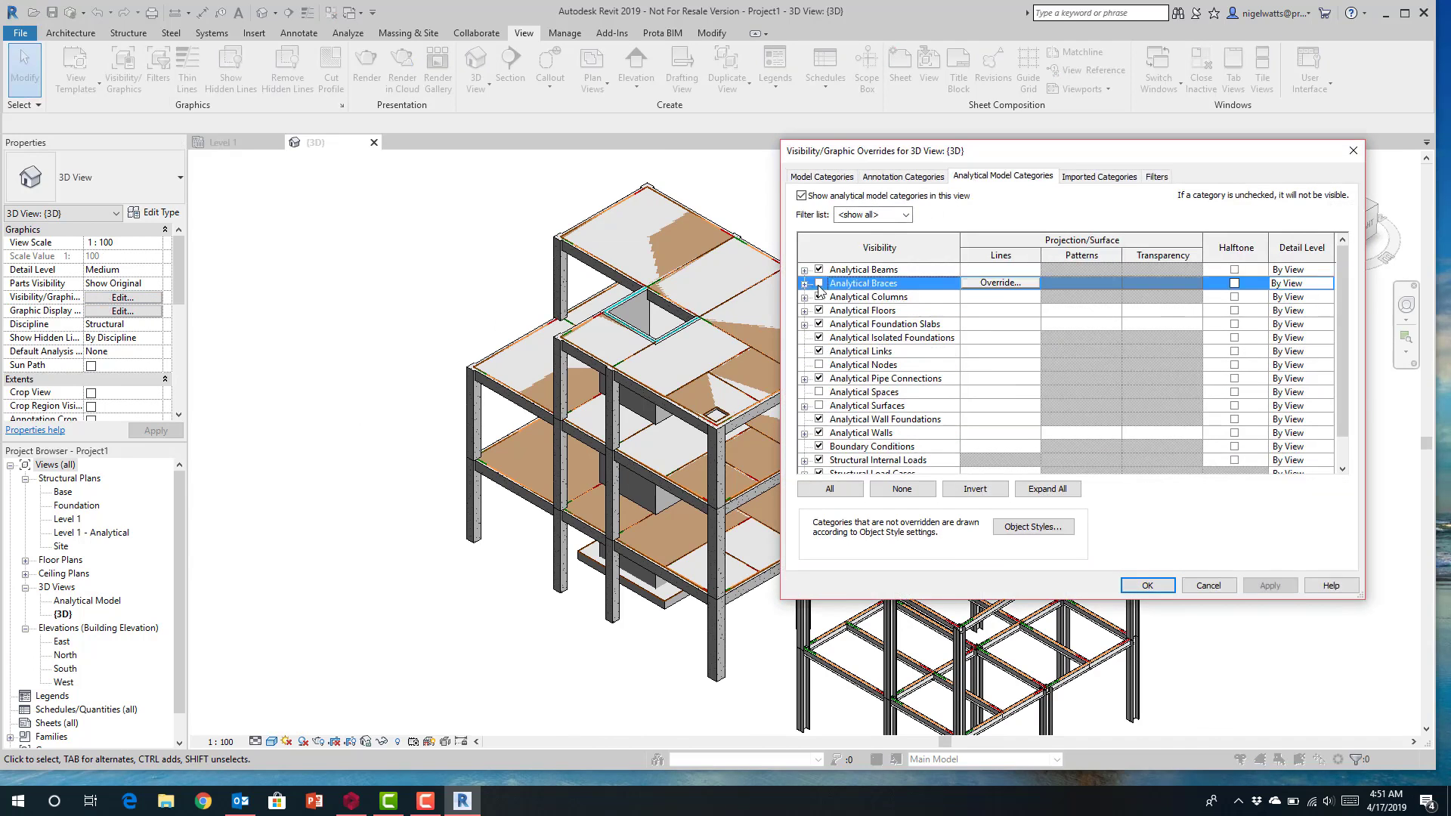
{"action": "left_click", "coordinate": [1269, 585]}
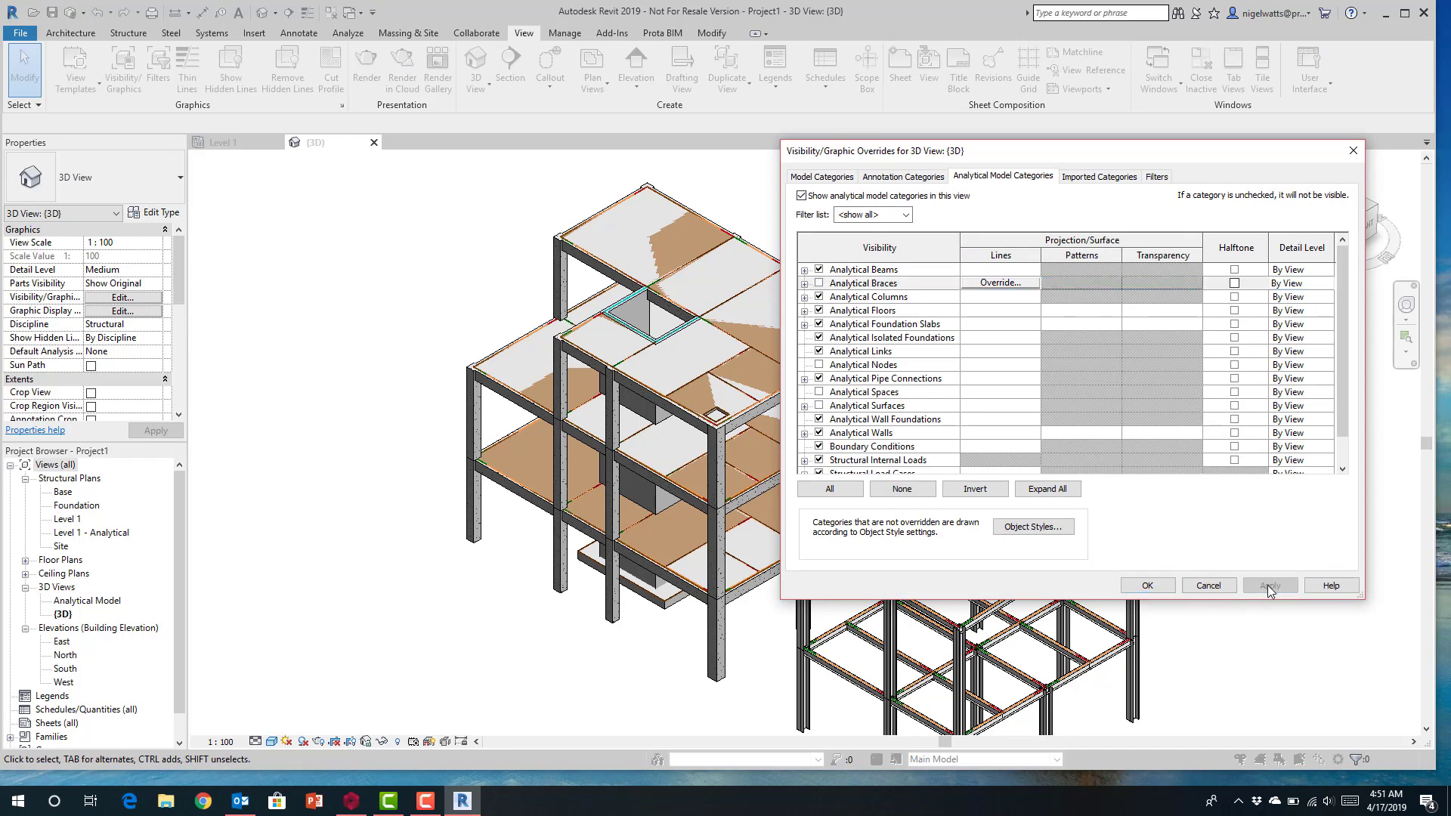
{"action": "left_click", "coordinate": [1147, 586]}
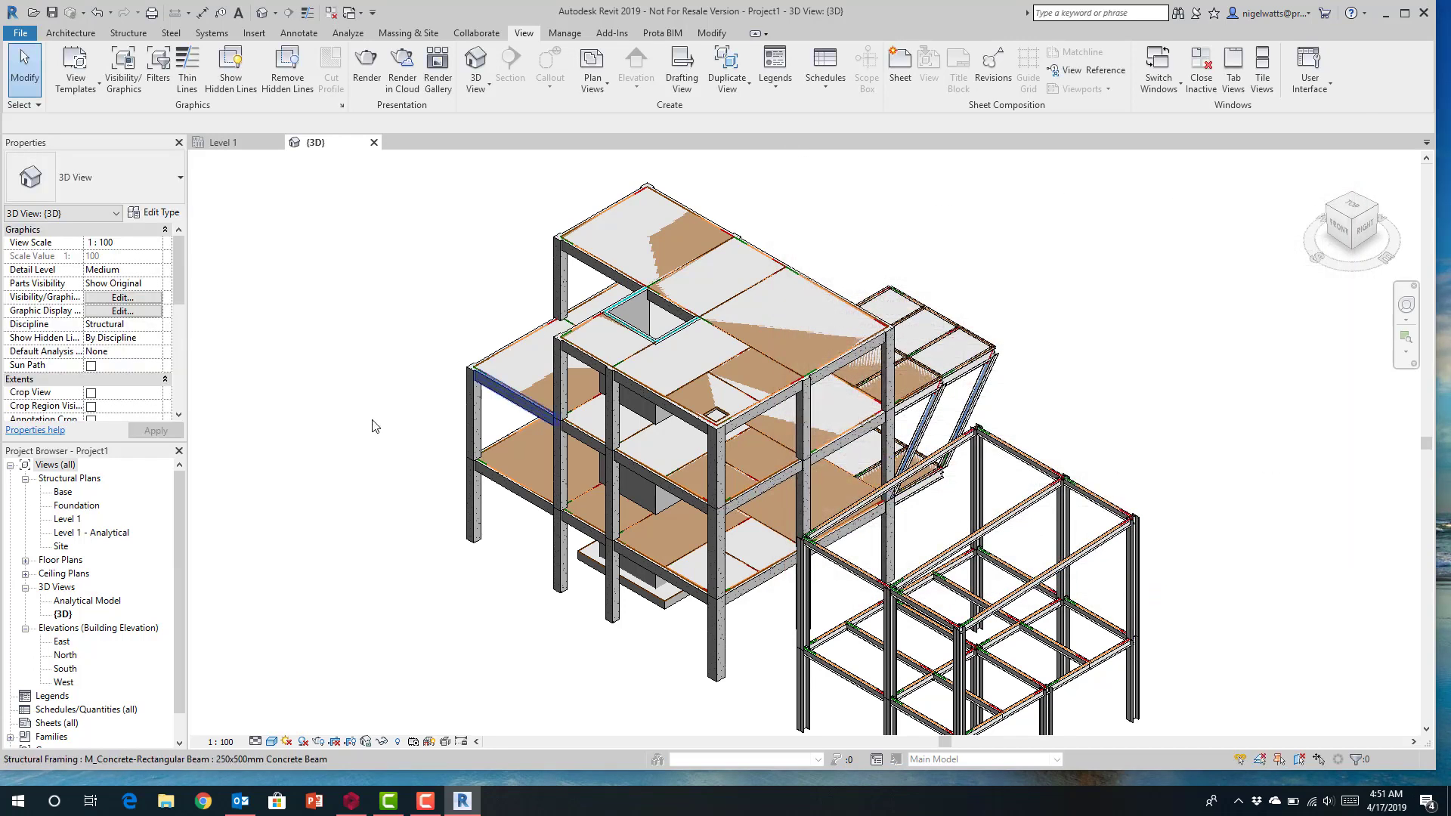
- Turn off the visibility of Analytical Floors in the 3D view's visibility/graphic overrides and apply the change
{"action": "left_click", "coordinate": [122, 297]}
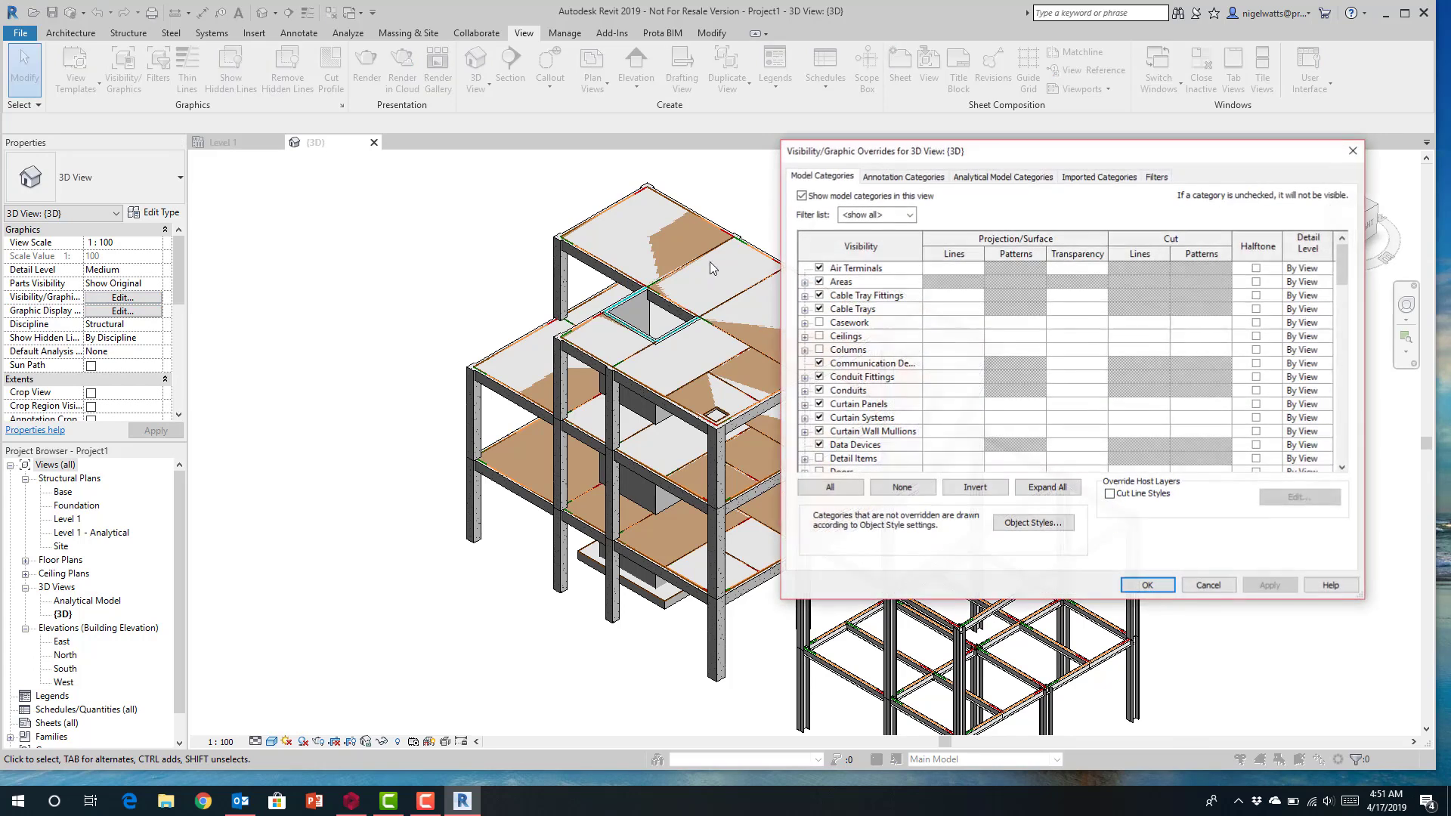
{"action": "left_click", "coordinate": [1002, 176]}
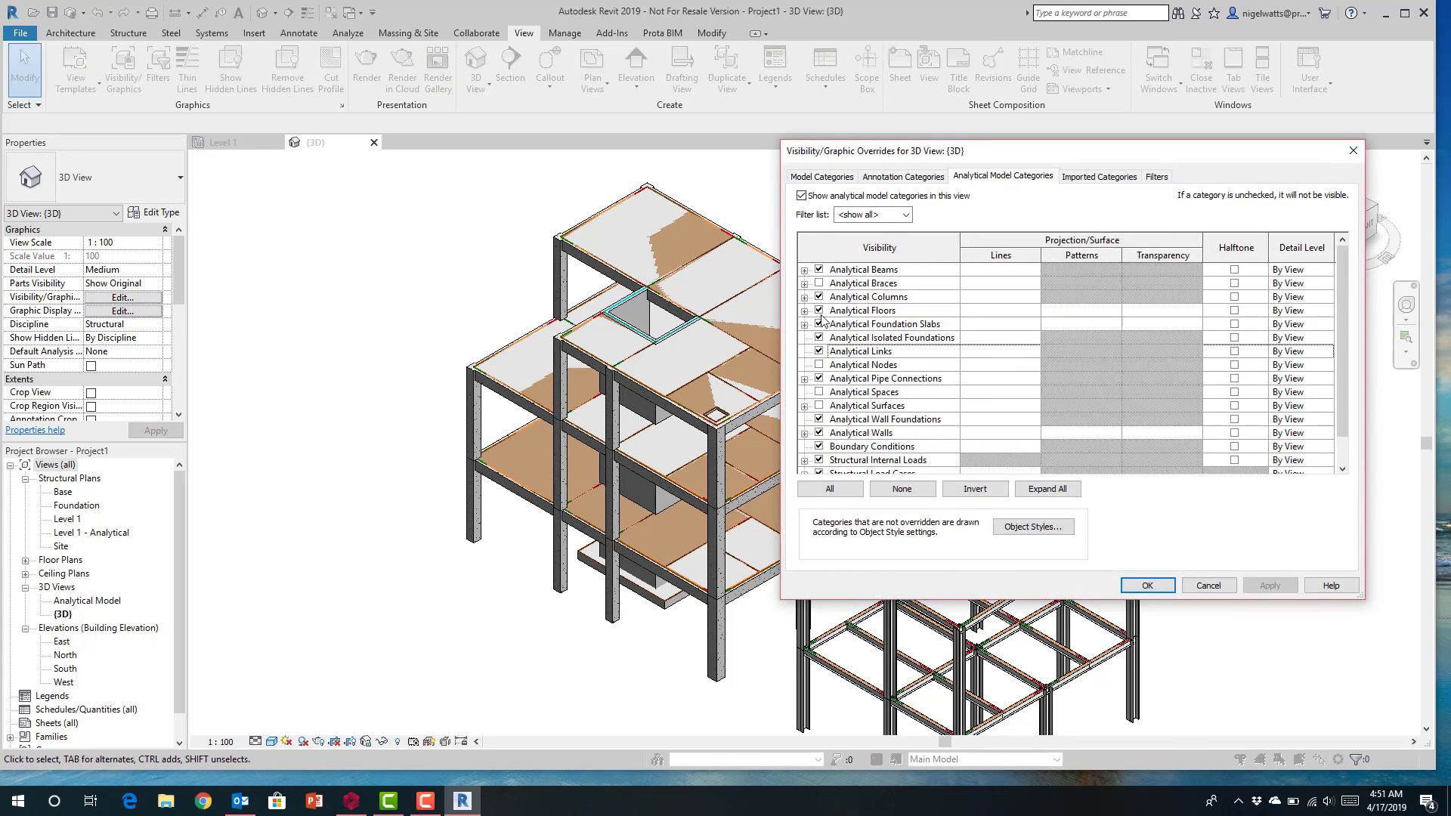
{"action": "left_click", "coordinate": [819, 310]}
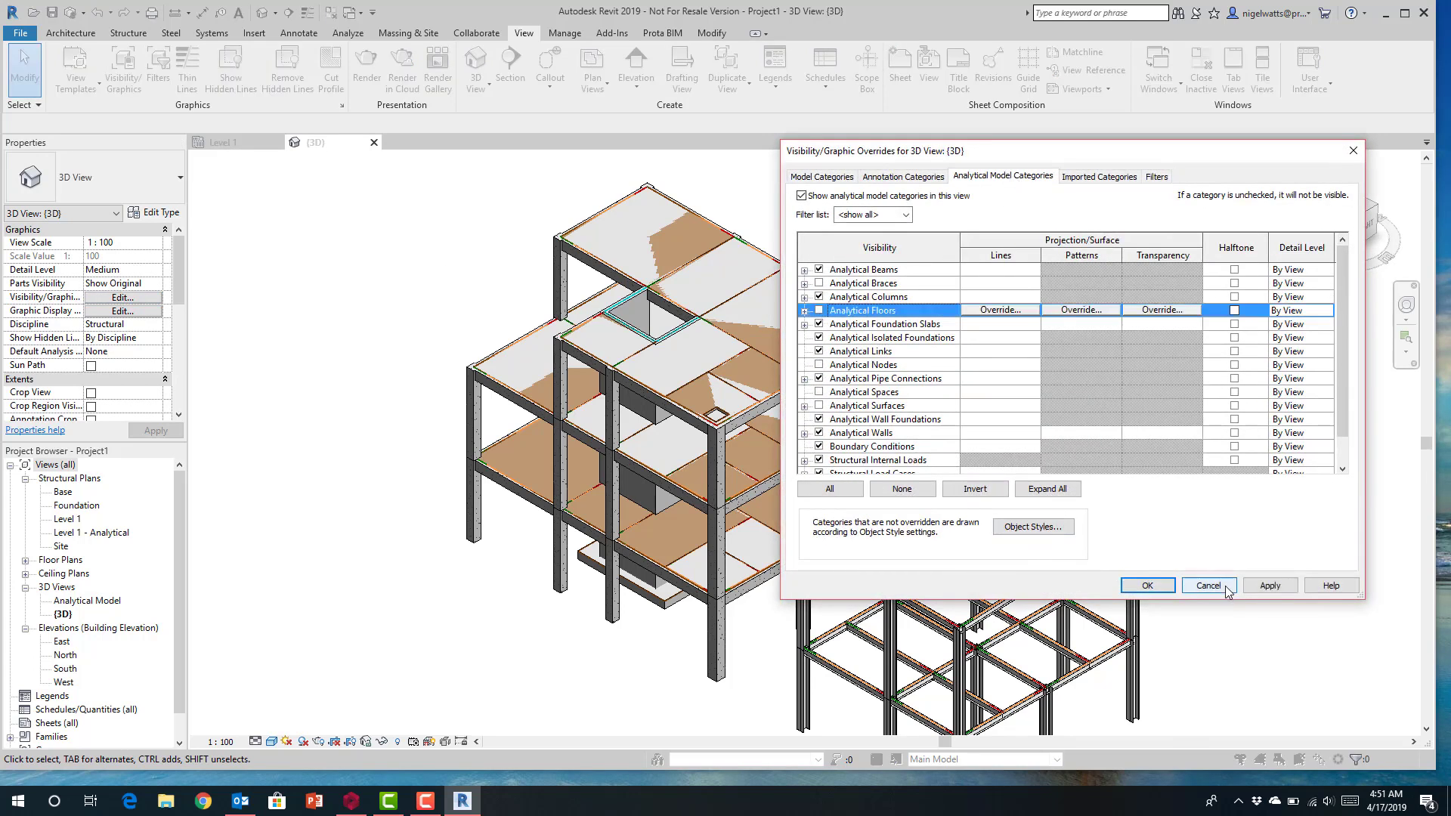
{"action": "left_click", "coordinate": [1269, 586]}
{"action": "left_click", "coordinate": [1147, 585]}
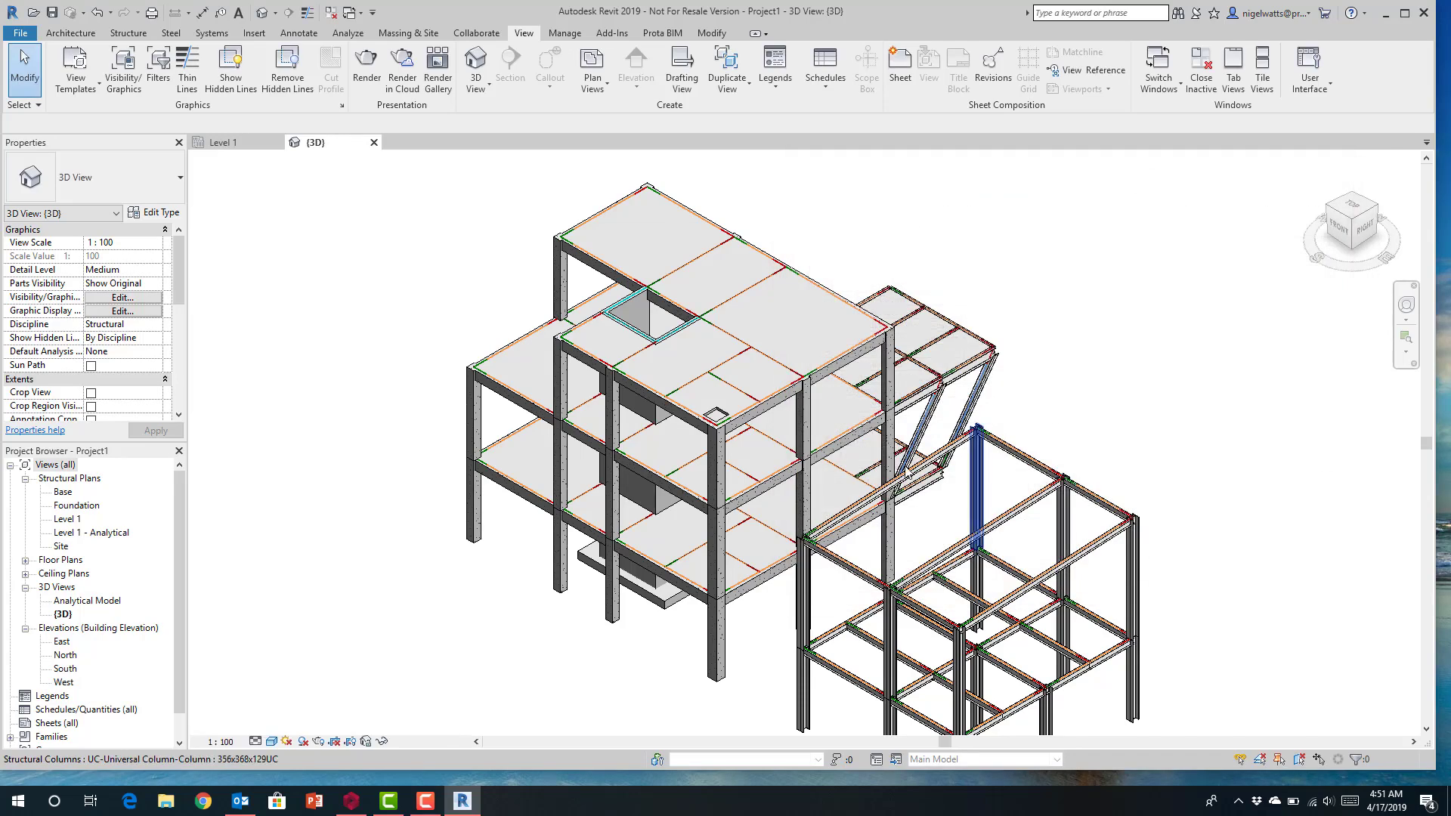
- Examine the imported concrete frame in the 3D view, focusing on the small floor opening and its corner column, plus the adjoining steel frame
{"action": "scroll", "coordinate": [832, 387], "scroll_direction": "up", "scroll_amount": 2}
{"action": "scroll", "coordinate": [631, 369], "scroll_direction": "down", "scroll_amount": 3}
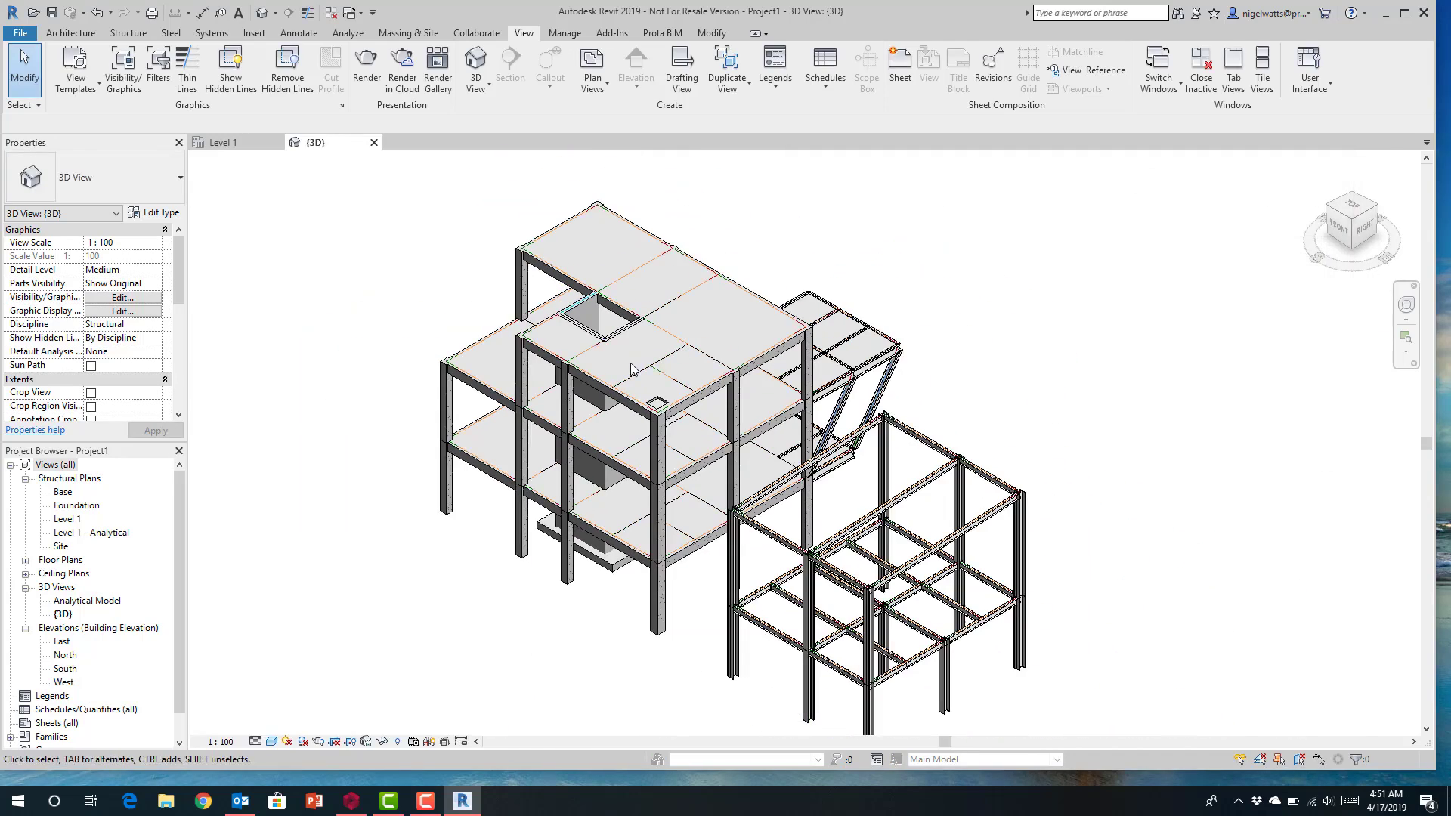
{"action": "scroll", "coordinate": [663, 423], "scroll_direction": "up", "scroll_amount": 4}
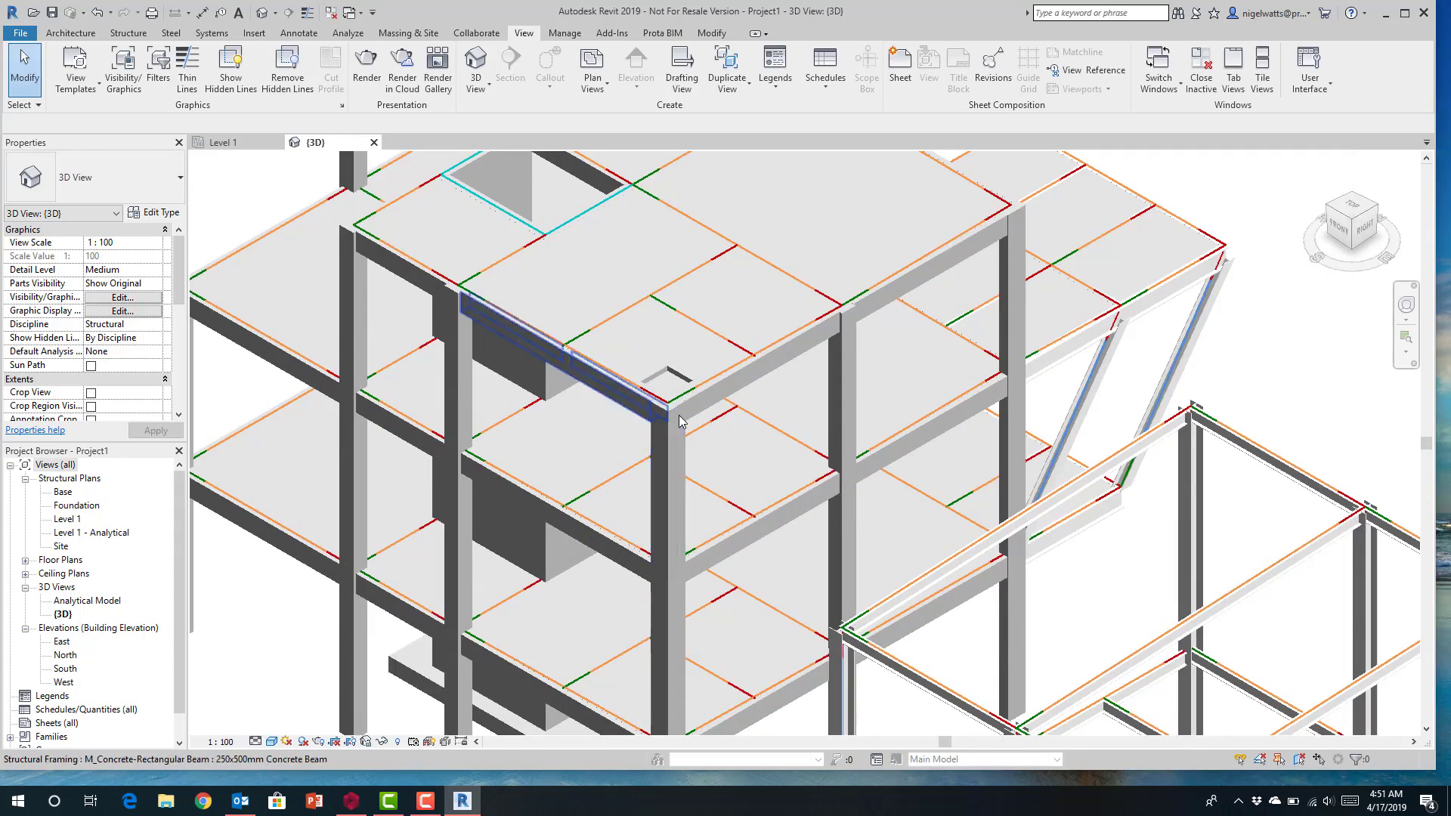
{"action": "scroll", "coordinate": [650, 381], "scroll_direction": "up", "scroll_amount": 2}
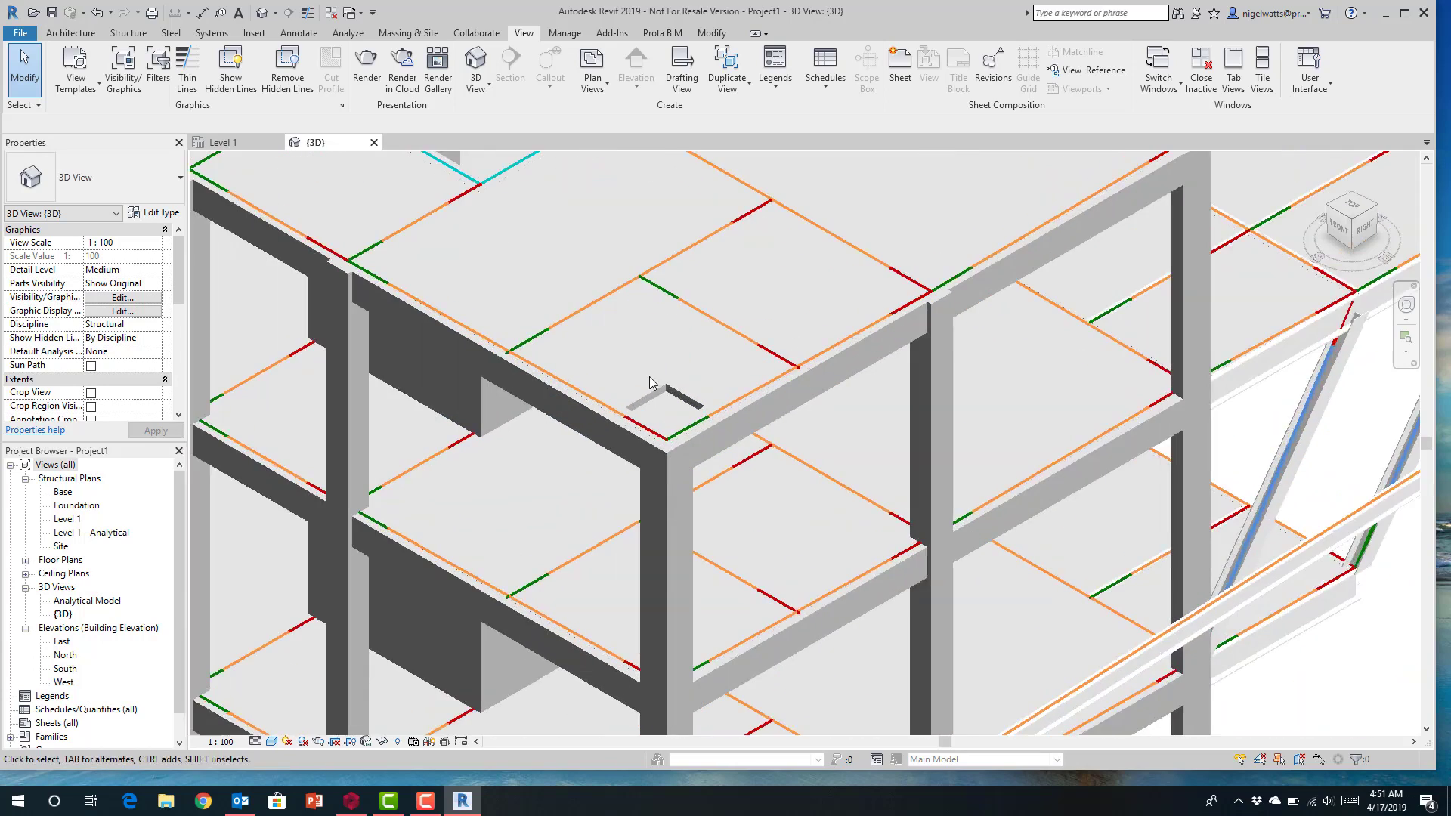
{"action": "scroll", "coordinate": [657, 400], "scroll_direction": "up", "scroll_amount": 2}
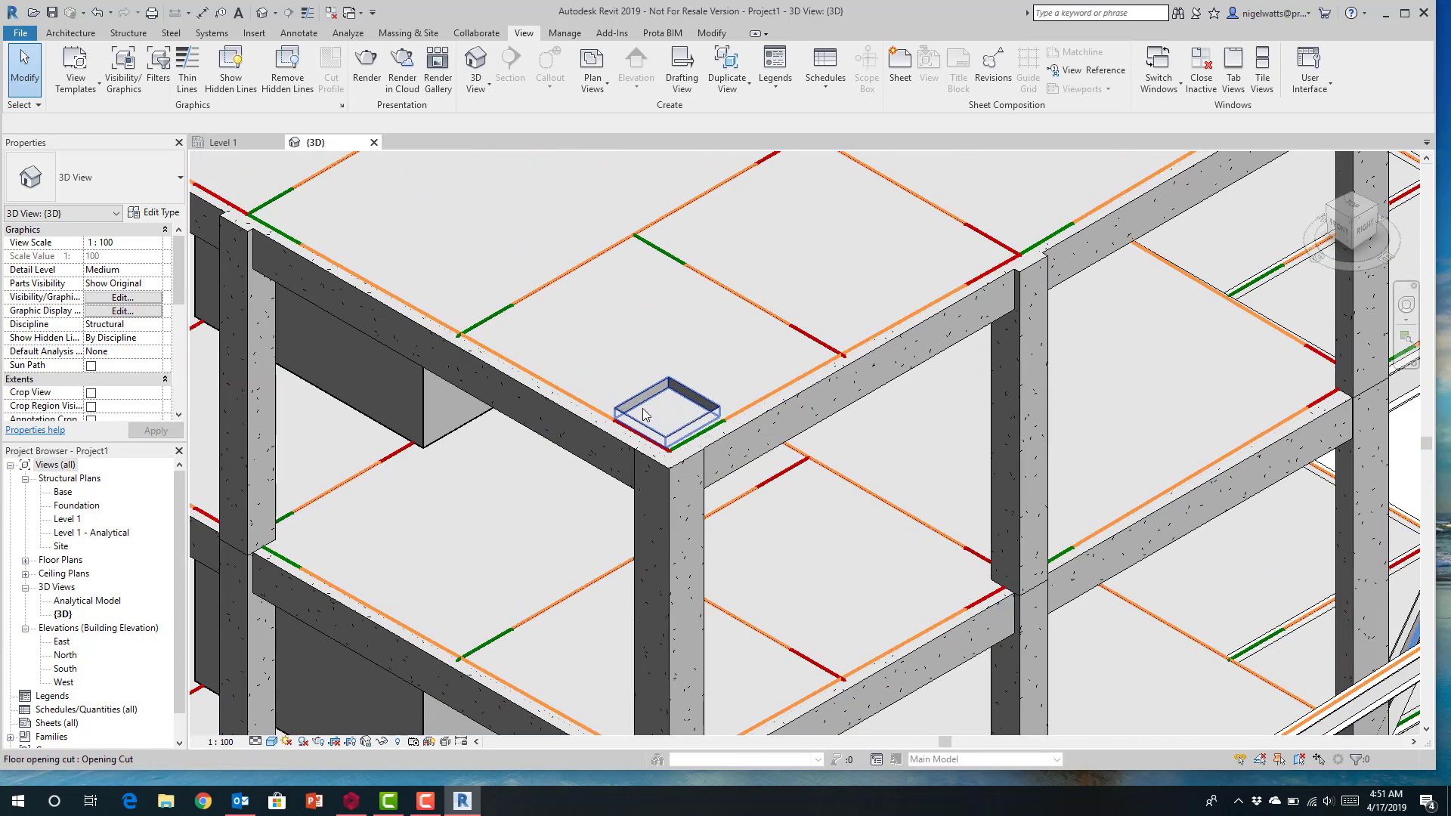
{"action": "scroll", "coordinate": [786, 423], "scroll_direction": "down", "scroll_amount": 3}
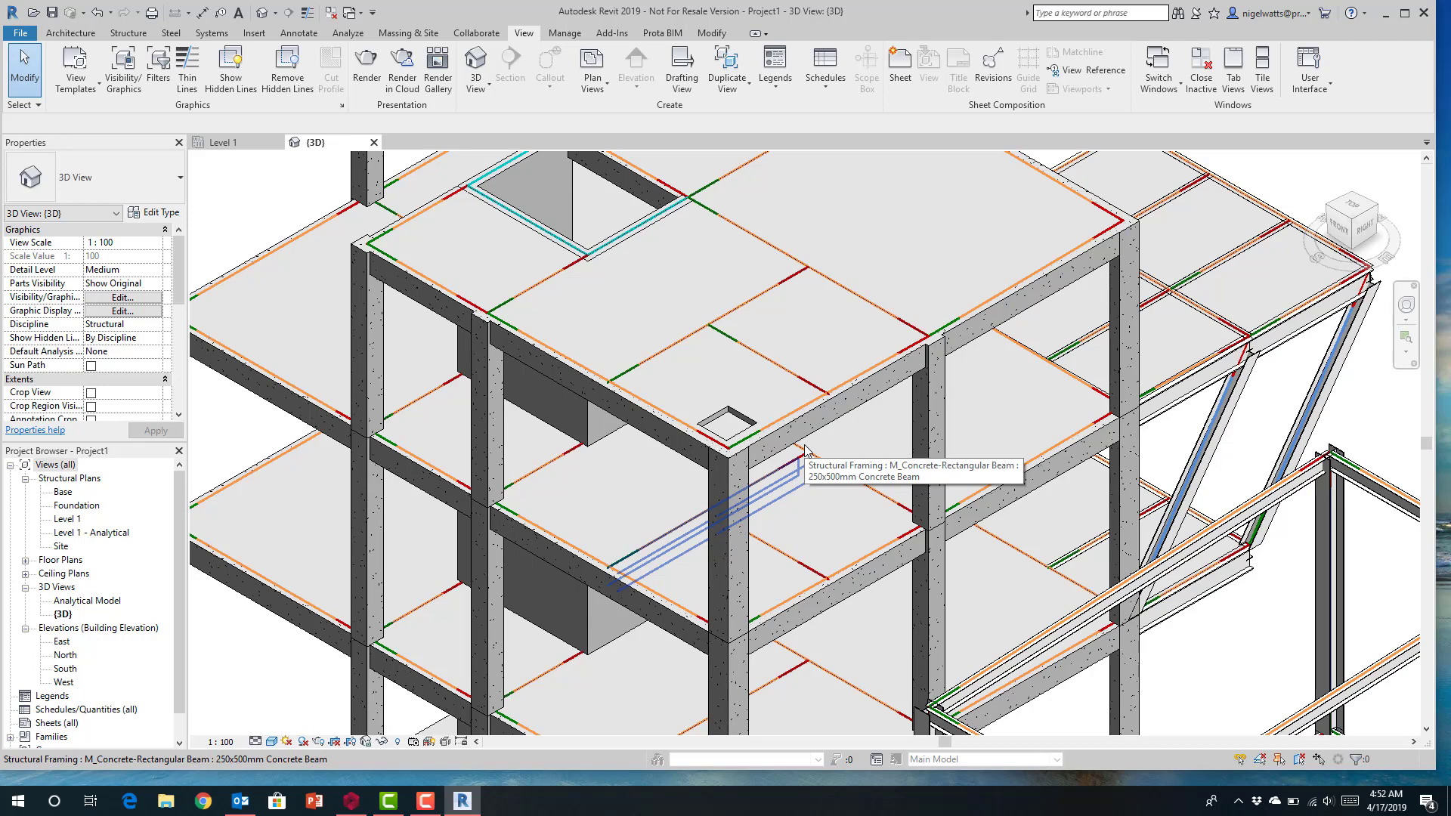
{"action": "scroll", "coordinate": [732, 434], "scroll_direction": "up", "scroll_amount": 3}
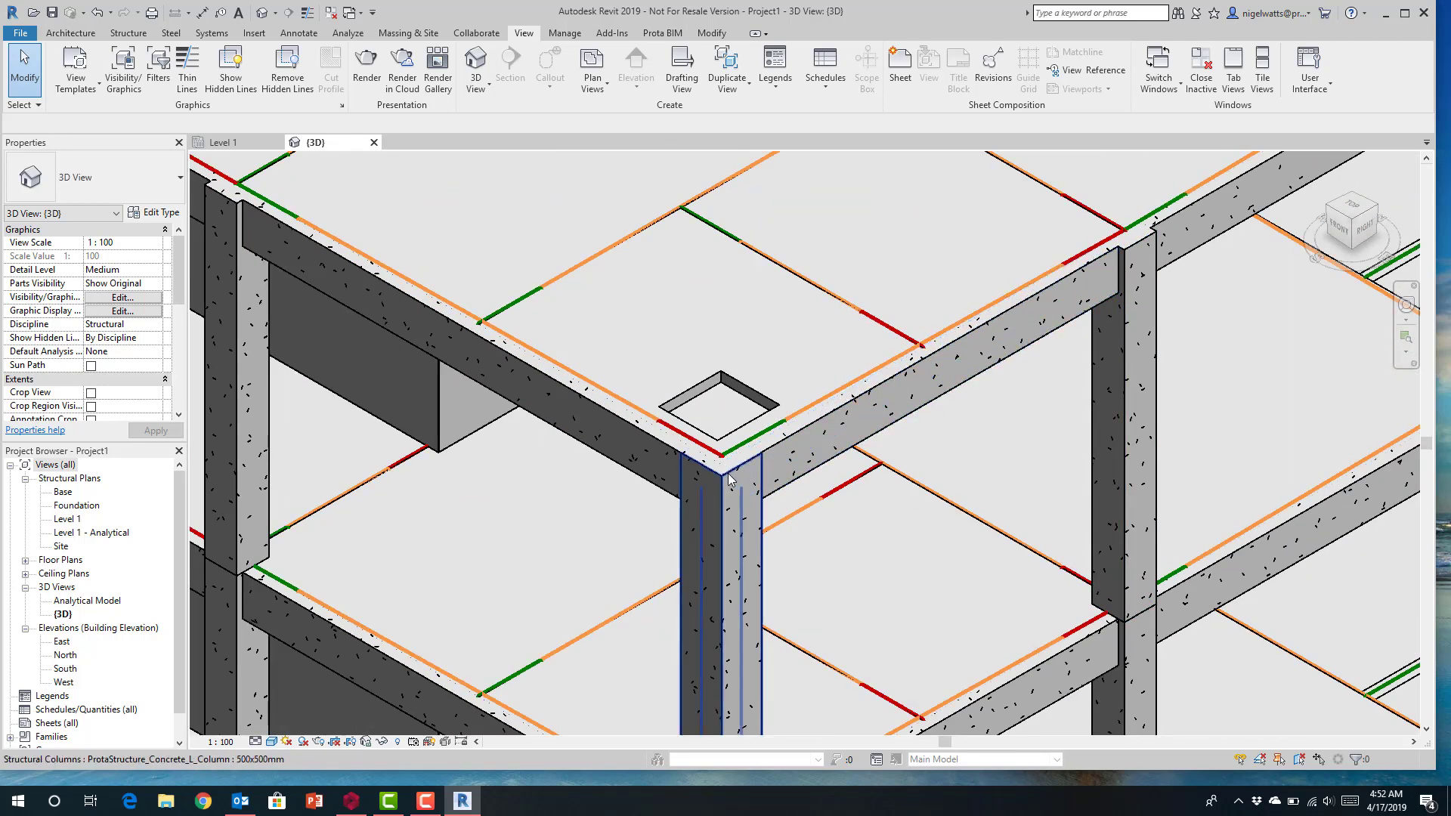
{"action": "scroll", "coordinate": [710, 449], "scroll_direction": "down", "scroll_amount": 2}
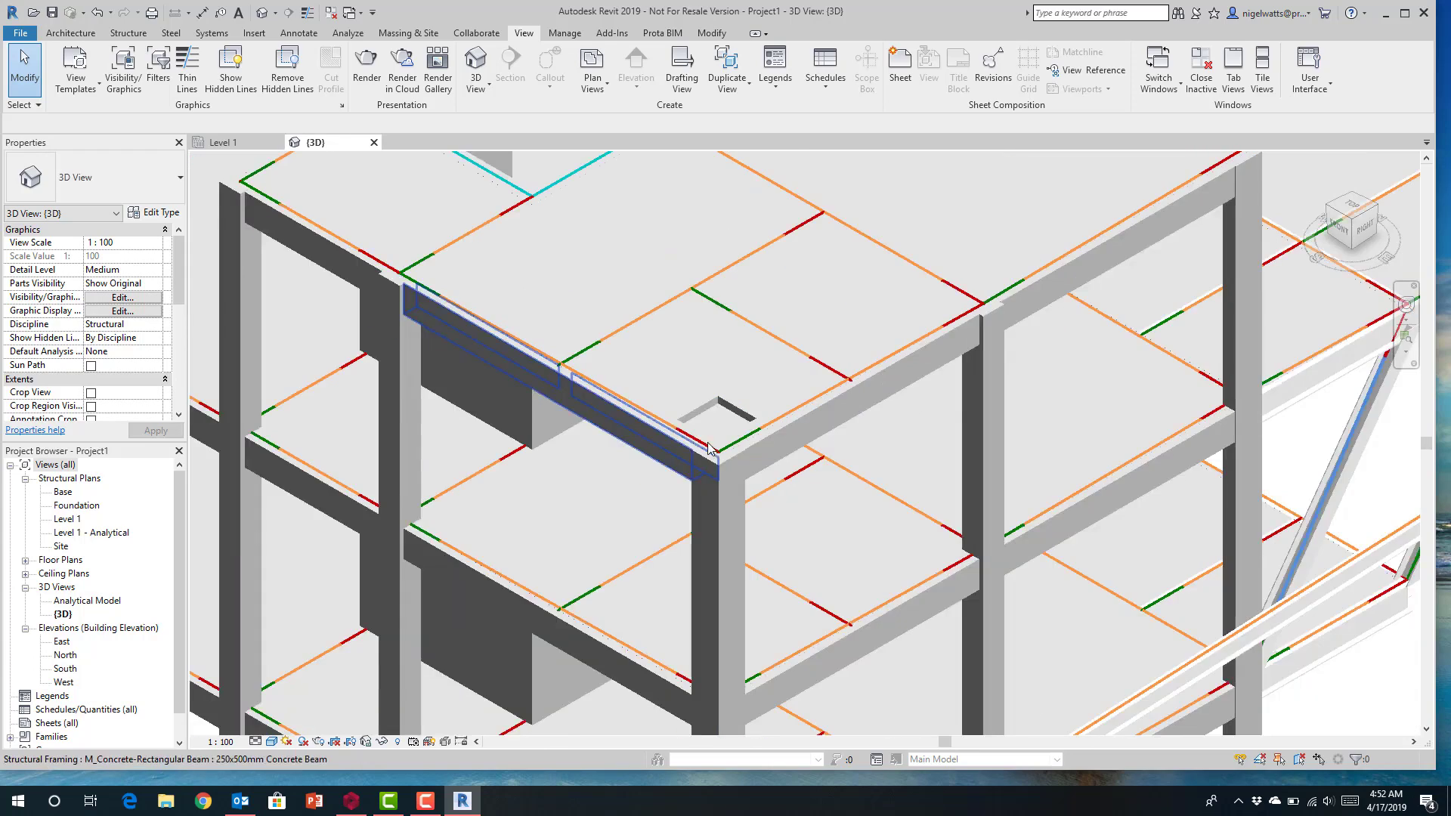
{"action": "scroll", "coordinate": [417, 290], "scroll_direction": "up", "scroll_amount": 4}
{"action": "scroll", "coordinate": [840, 439], "scroll_direction": "down", "scroll_amount": 5}
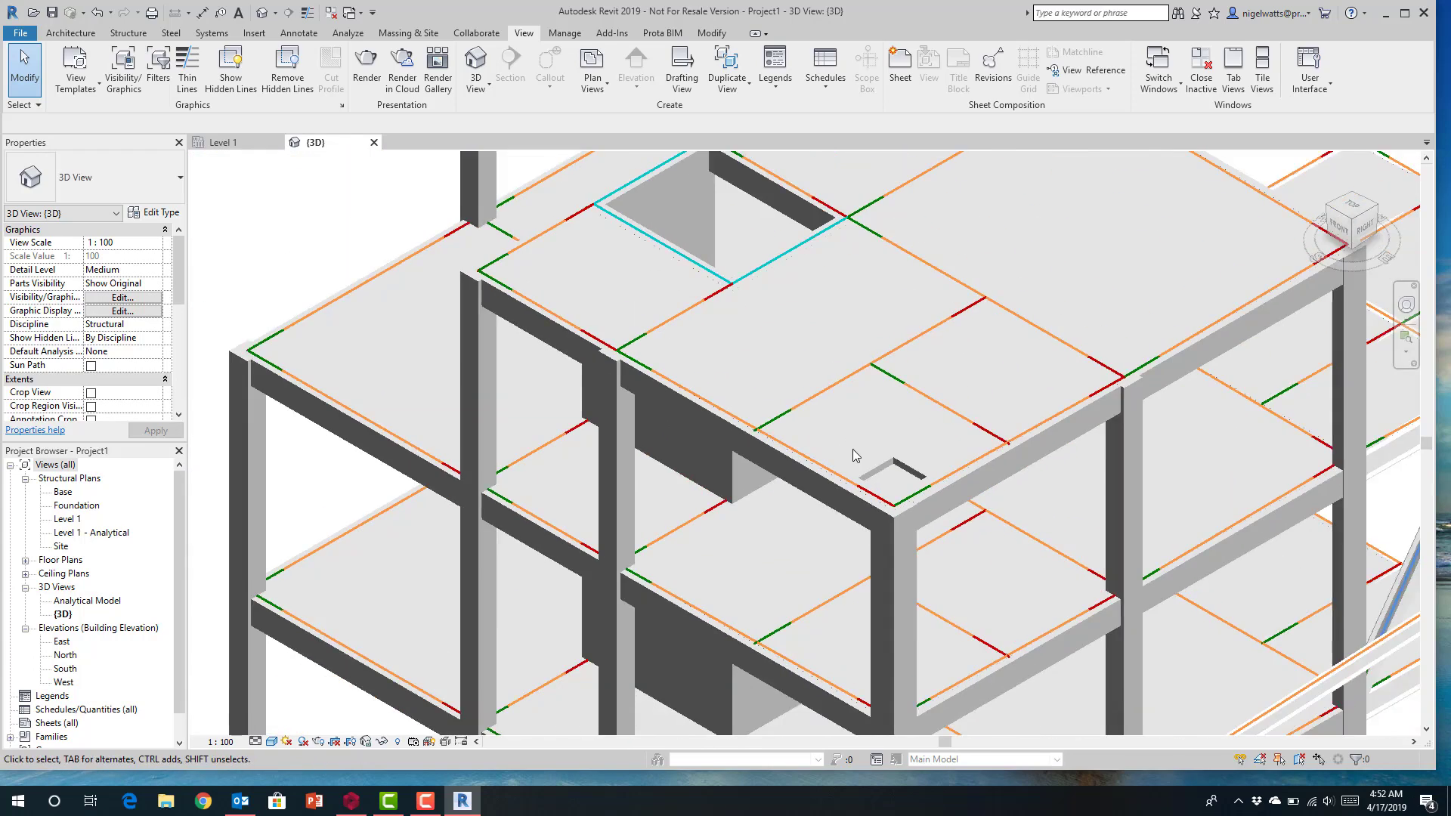
{"action": "scroll", "coordinate": [853, 449], "scroll_direction": "down", "scroll_amount": 4}
{"action": "scroll", "coordinate": [874, 375], "scroll_direction": "up", "scroll_amount": 5}
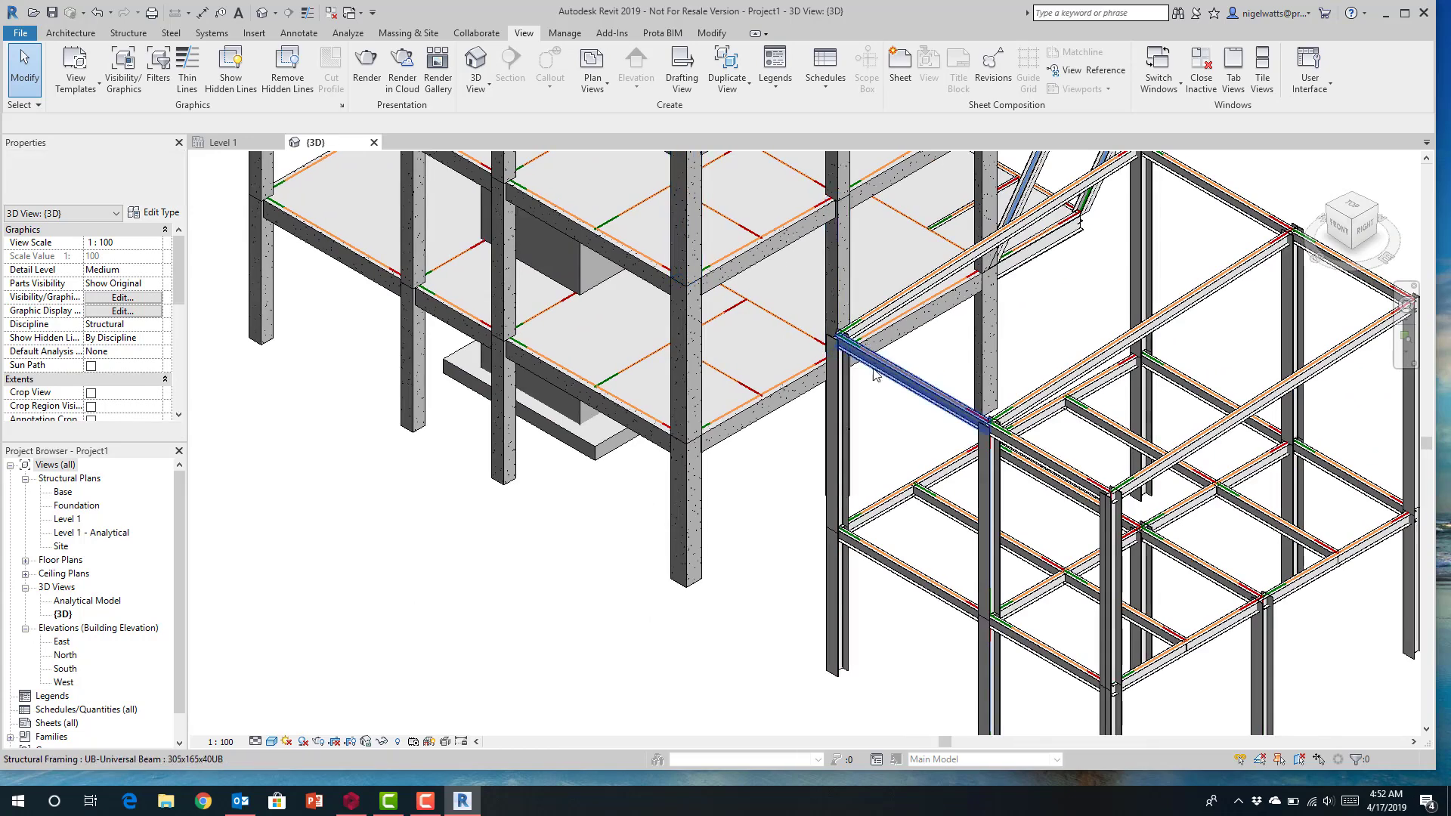
{"action": "middle_click_drag", "start_coordinate": [803, 411], "coordinate": [872, 498]}
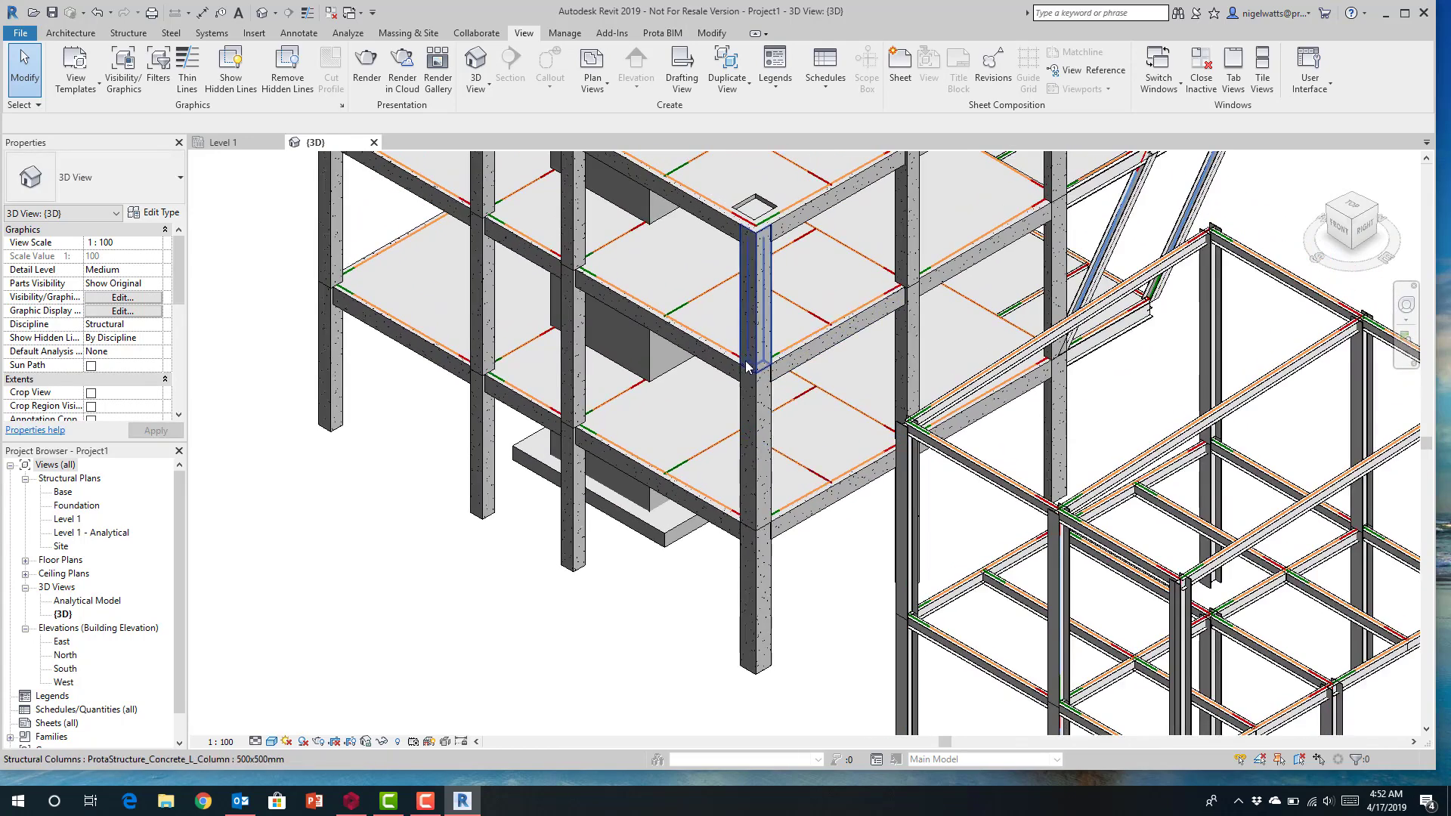
{"action": "middle_click_drag", "start_coordinate": [746, 367], "coordinate": [623, 497]}
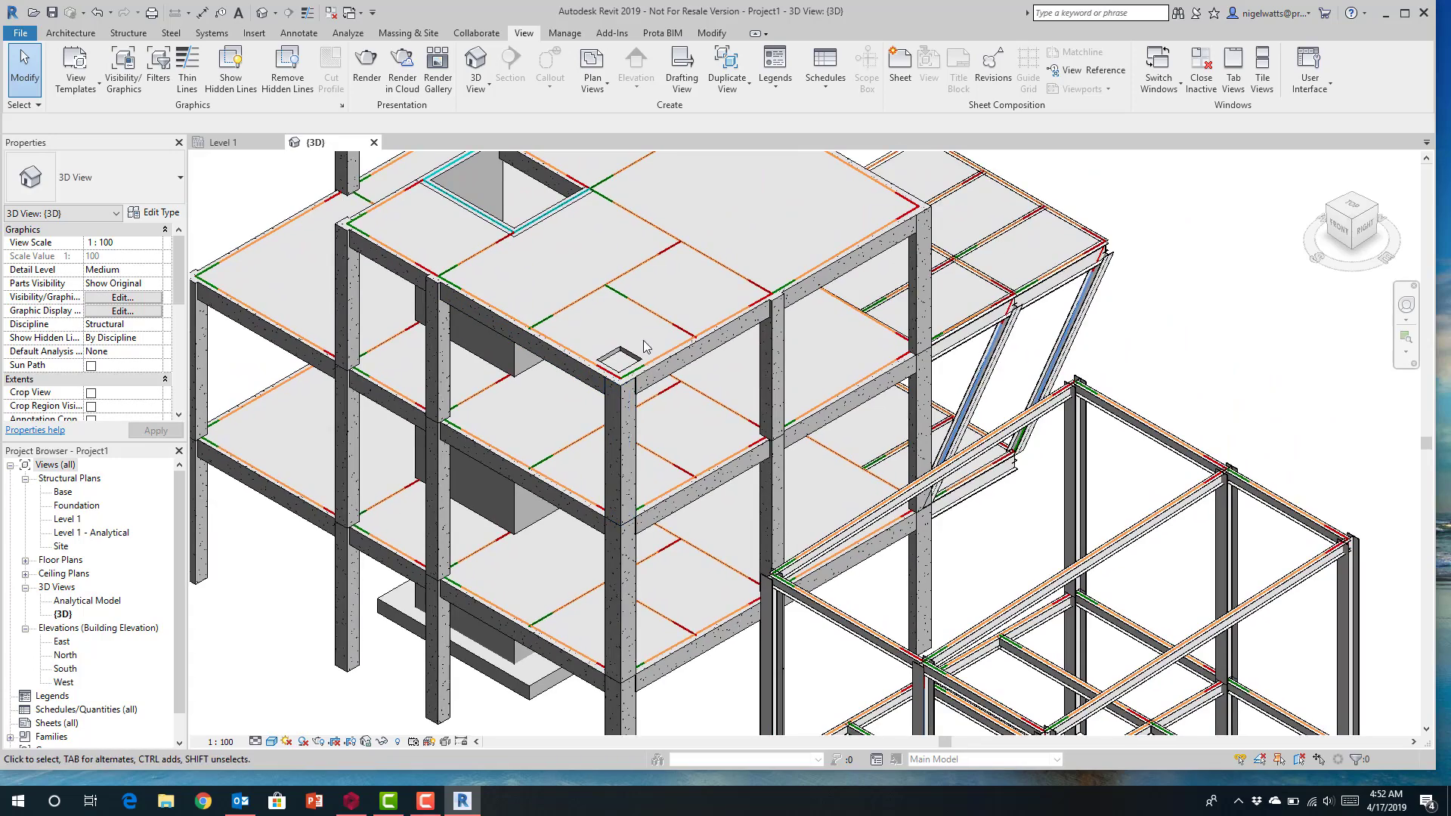
- Switch to ProtaStructure and examine the same slab opening, corner column and adjacent edge beam in the original 3D model
{"action": "left_click", "coordinate": [352, 801]}
{"action": "scroll", "coordinate": [620, 370], "scroll_direction": "up", "scroll_amount": 4}
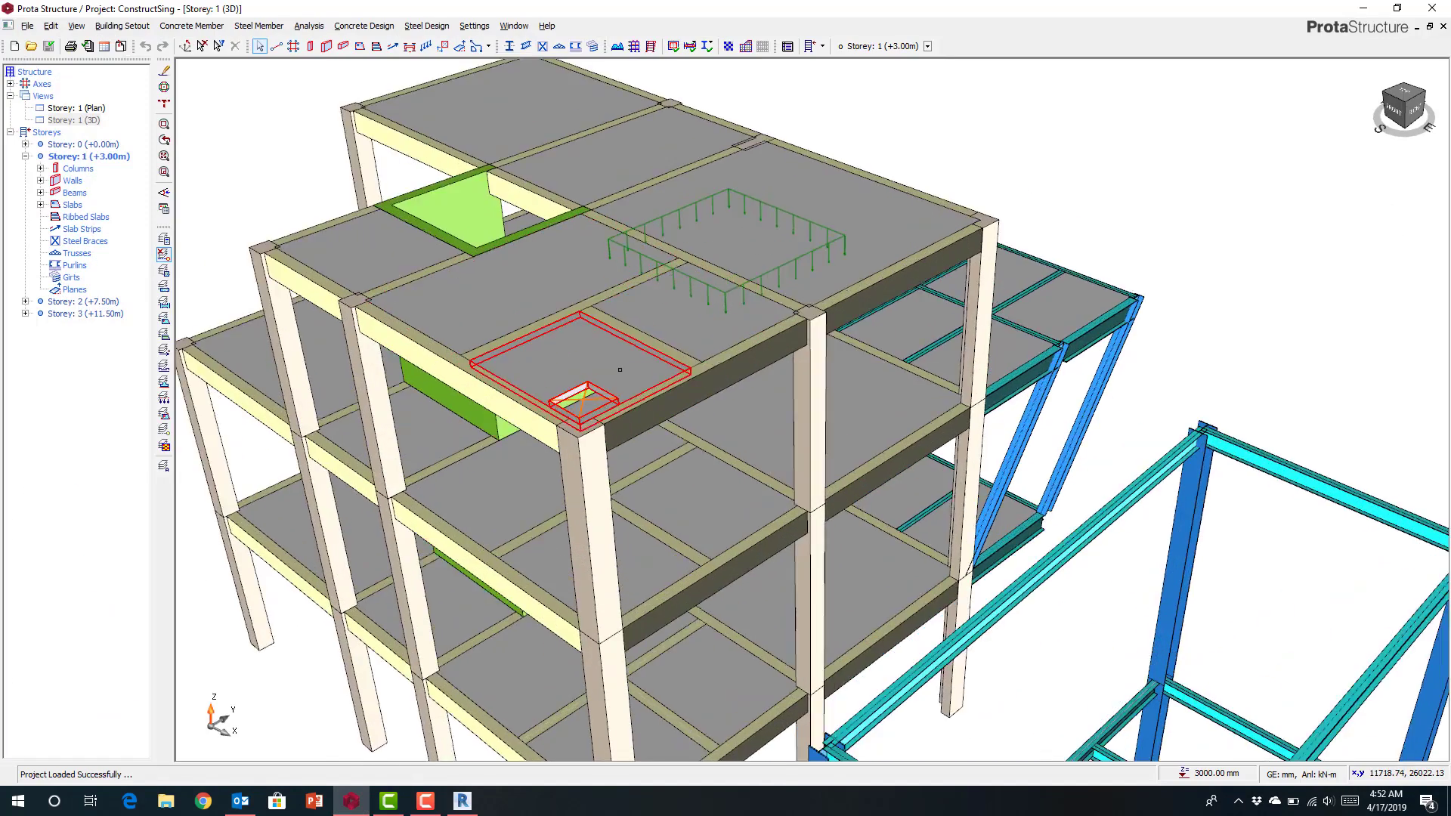
{"action": "scroll", "coordinate": [619, 369], "scroll_direction": "up", "scroll_amount": 2}
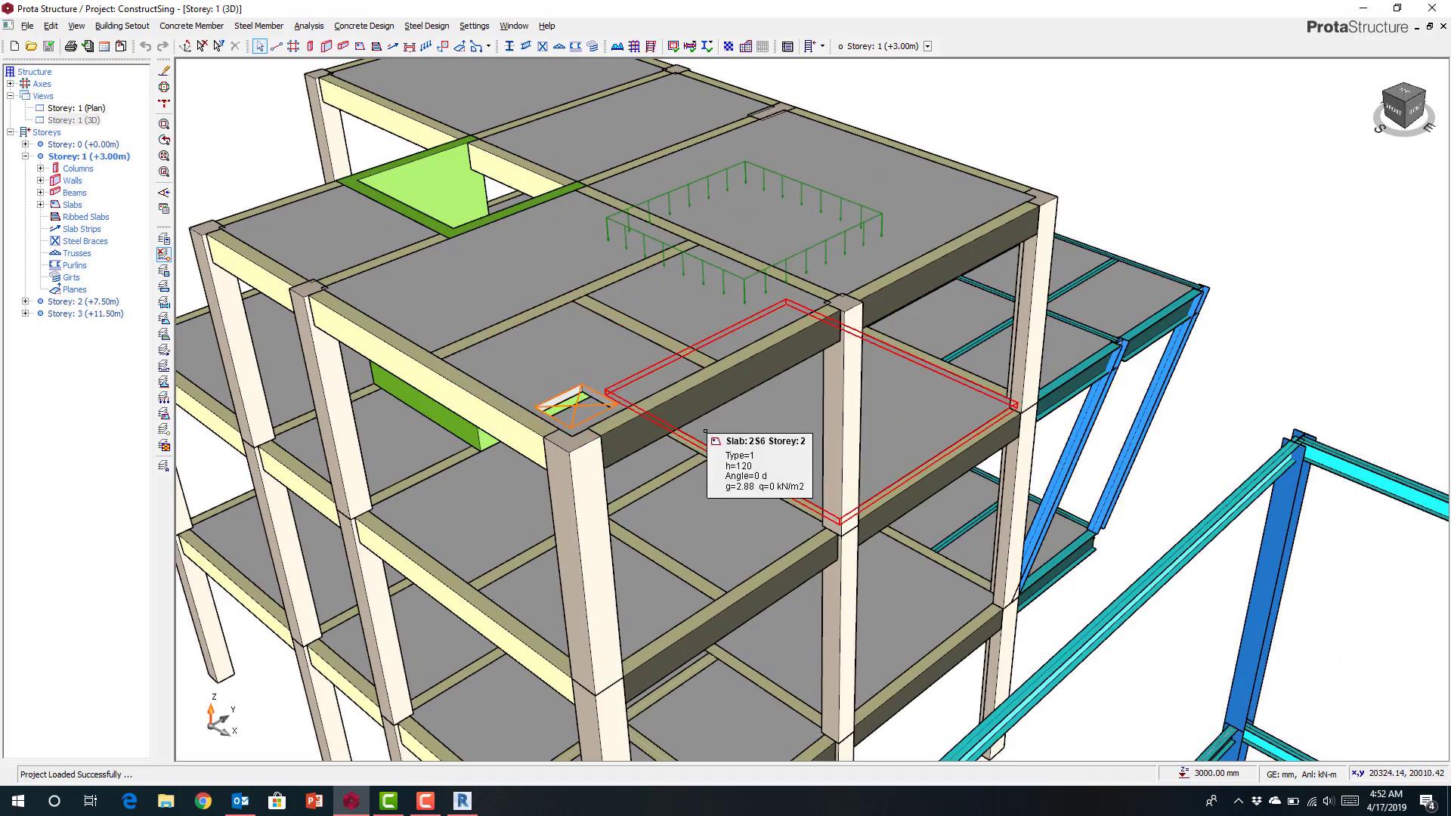
{"action": "scroll", "coordinate": [574, 404], "scroll_direction": "up", "scroll_amount": 3}
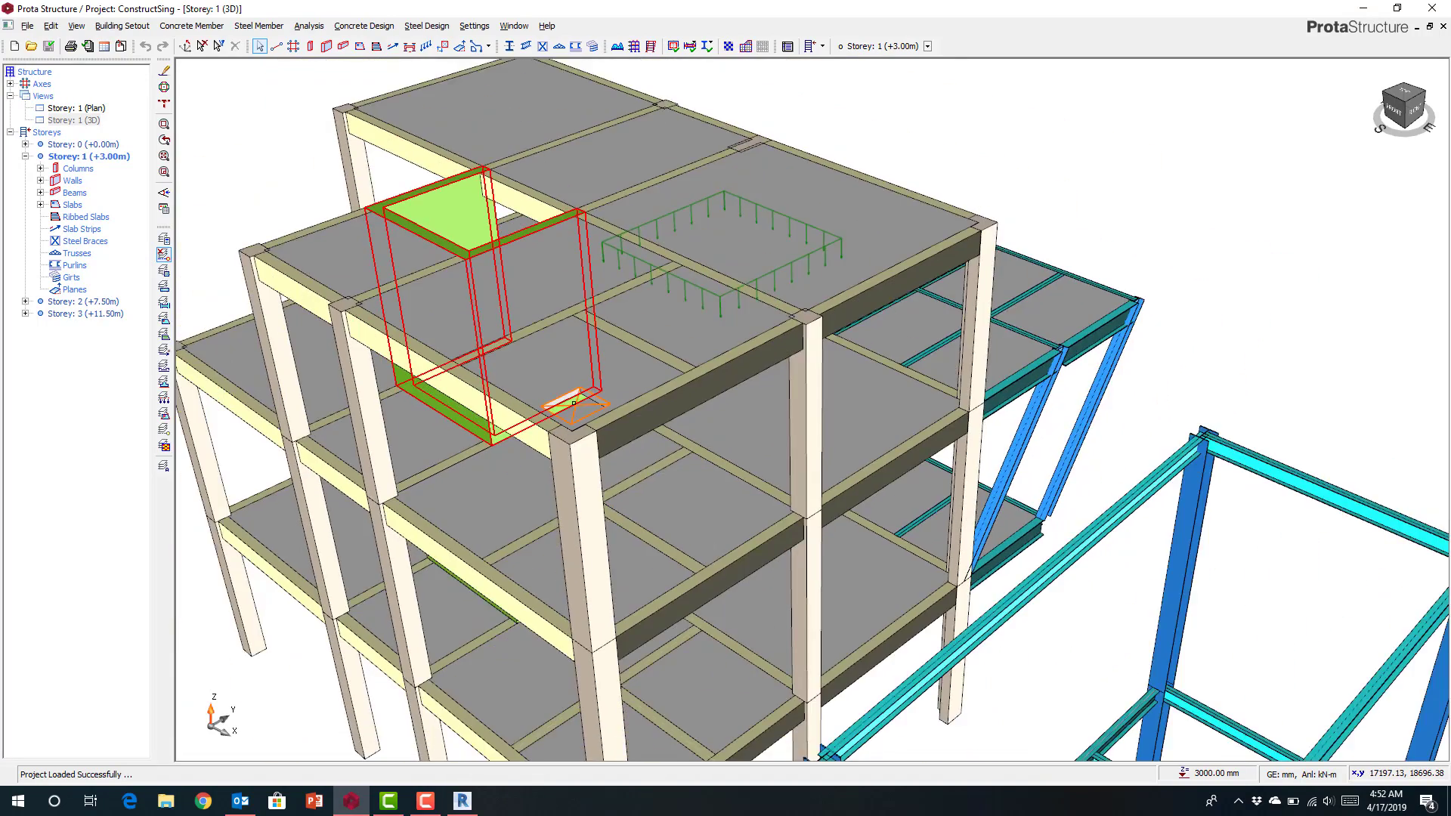
{"action": "scroll", "coordinate": [574, 403], "scroll_direction": "down", "scroll_amount": 2}
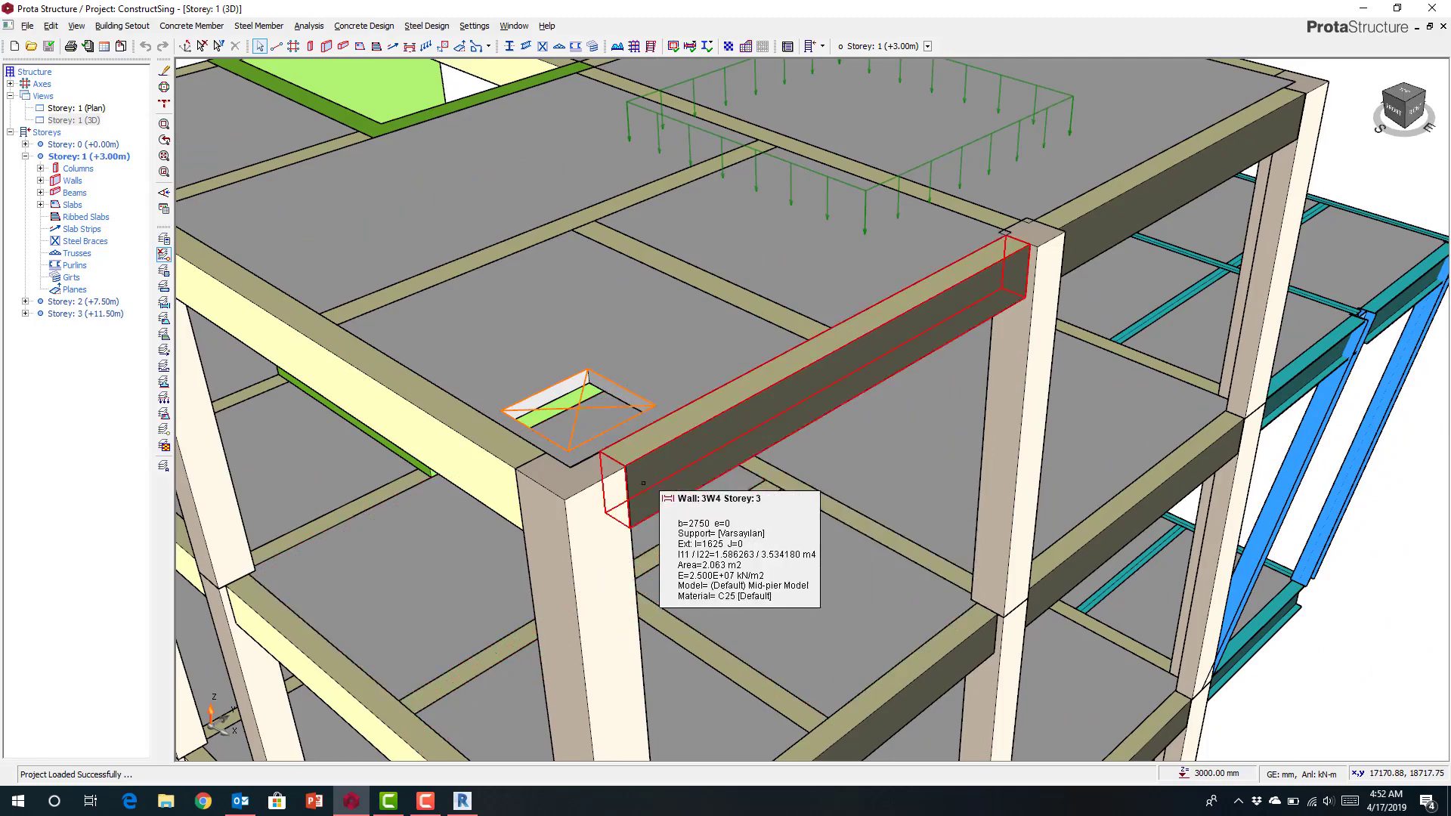
{"action": "scroll", "coordinate": [614, 468], "scroll_direction": "up", "scroll_amount": 3}
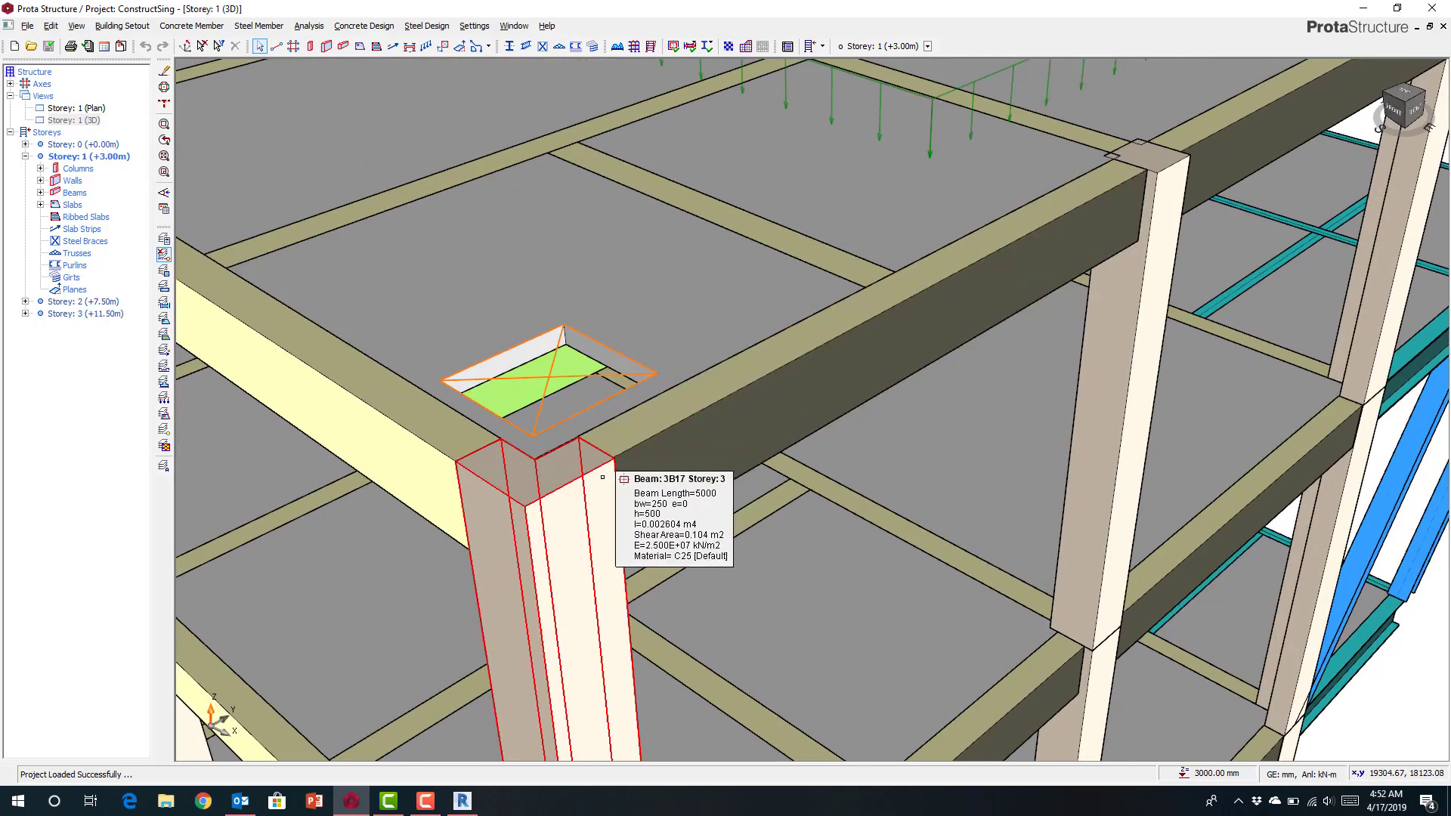
{"action": "scroll", "coordinate": [1175, 174], "scroll_direction": "up", "scroll_amount": 2}
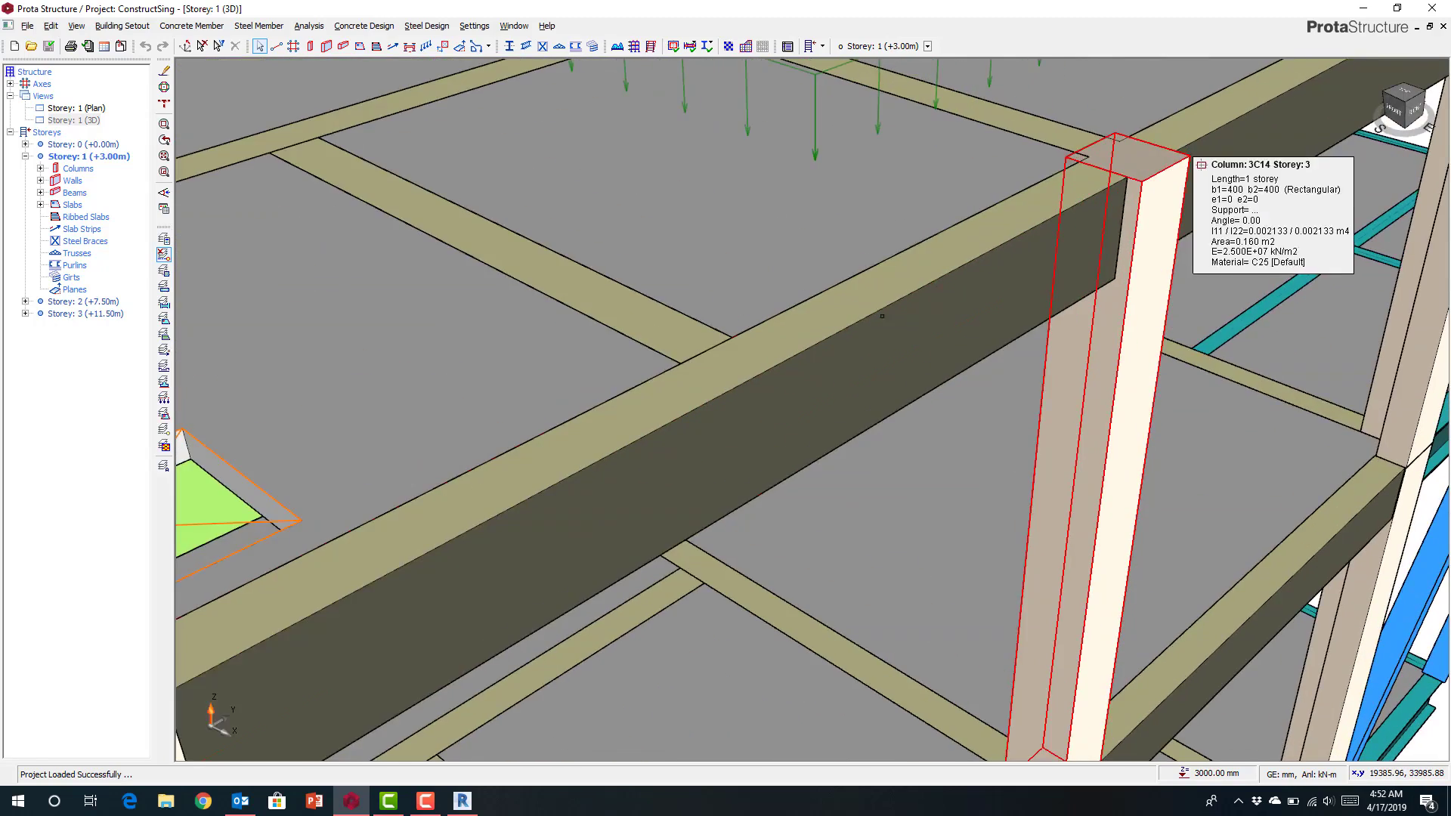
{"action": "scroll", "coordinate": [788, 386], "scroll_direction": "down", "scroll_amount": 3}
{"action": "scroll", "coordinate": [788, 386], "scroll_direction": "down", "scroll_amount": 3}
- Switch back to Revit and compare the floor opening and surrounding columns and beams with the source model
{"action": "left_click", "coordinate": [462, 800]}
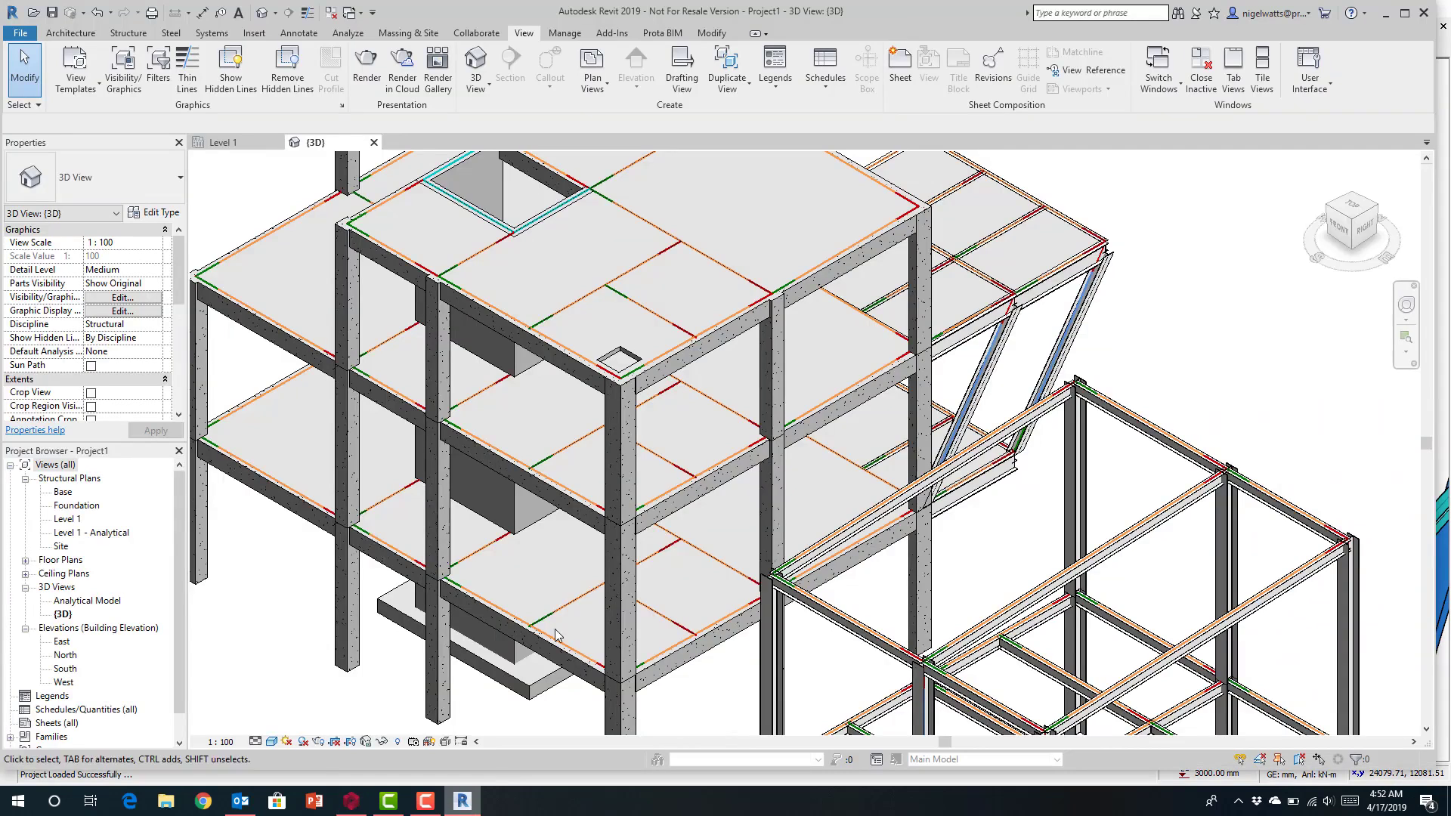
{"action": "scroll", "coordinate": [674, 373], "scroll_direction": "up", "scroll_amount": 4}
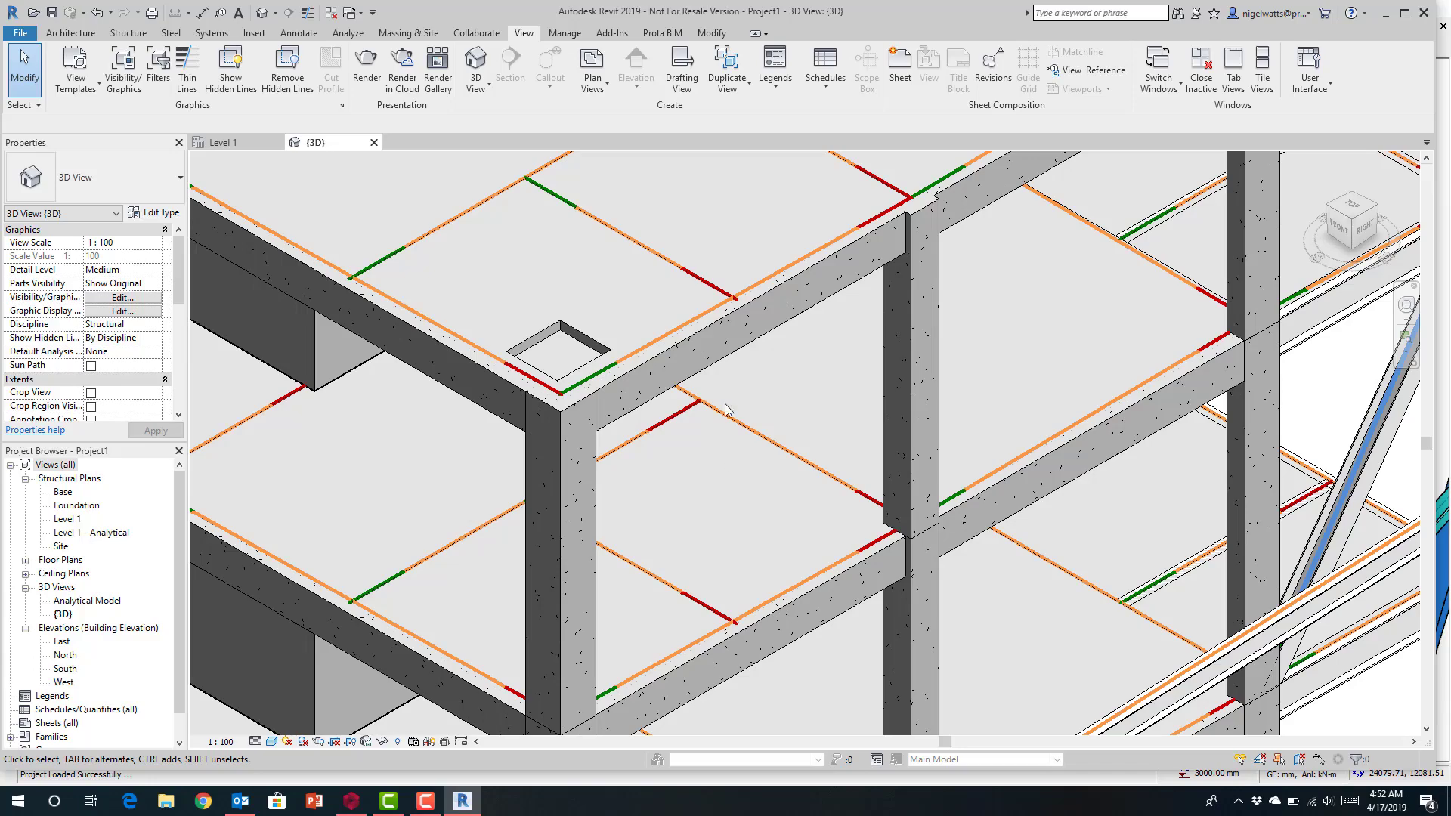
{"action": "scroll", "coordinate": [722, 416], "scroll_direction": "down", "scroll_amount": 5}
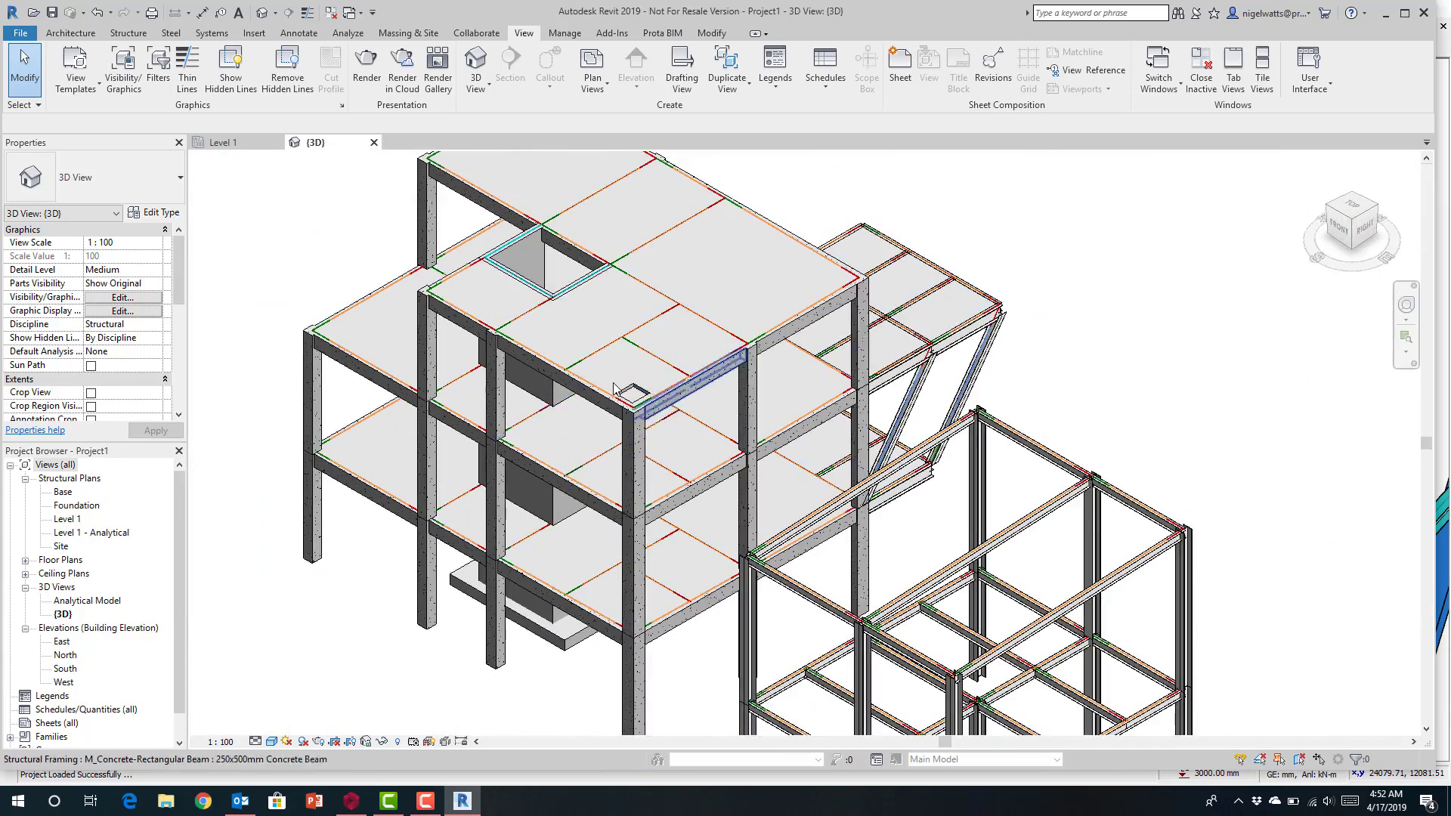
{"action": "scroll", "coordinate": [673, 420], "scroll_direction": "up", "scroll_amount": 3}
{"action": "scroll", "coordinate": [693, 425], "scroll_direction": "down", "scroll_amount": 3}
{"action": "middle_click_drag", "start_coordinate": [693, 424], "coordinate": [734, 456]}
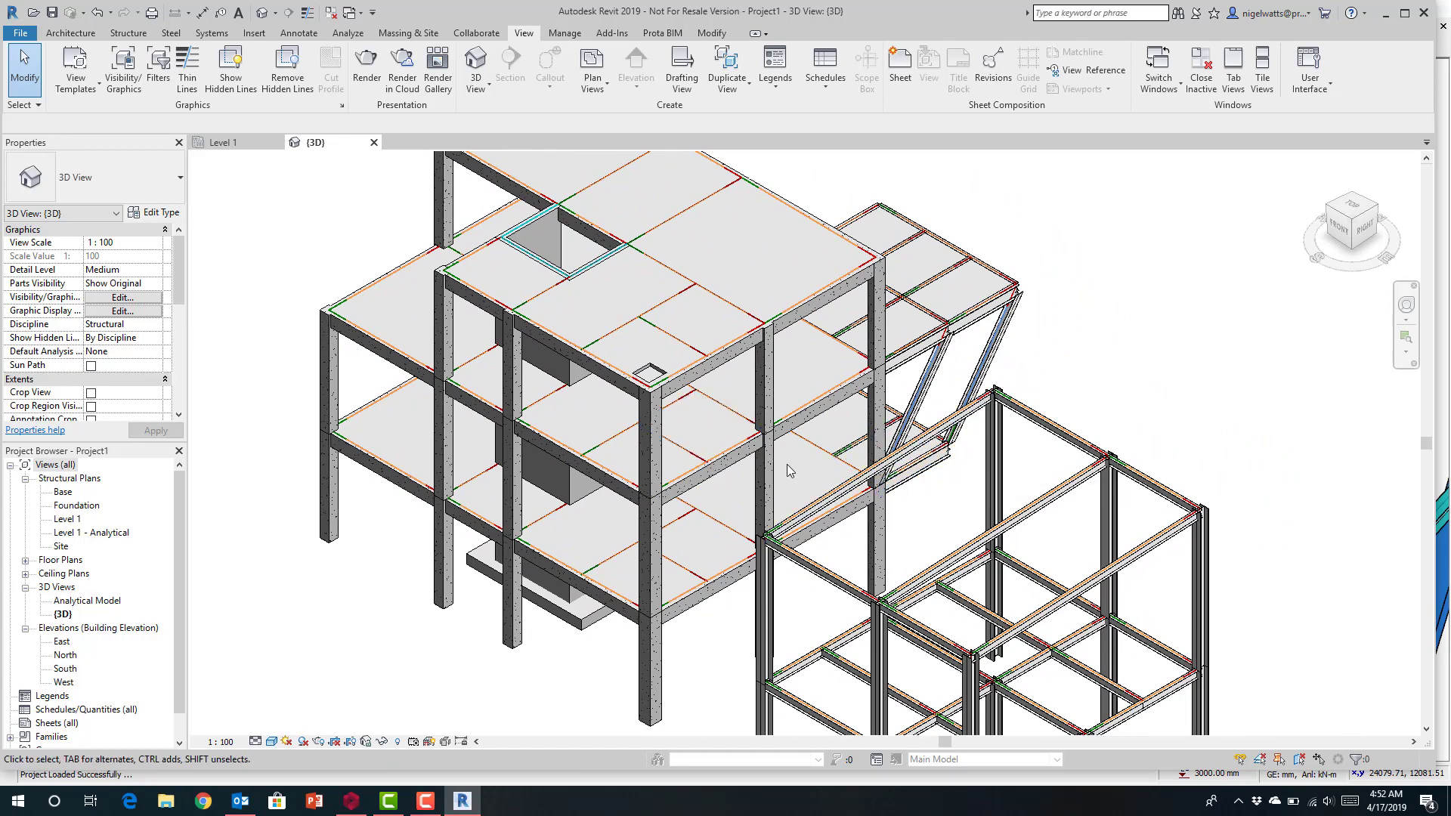
{"action": "mouse_move", "coordinate": [789, 472]}
{"action": "middle_mouse_down"}
{"action": "mouse_move", "coordinate": [800, 419]}
{"action": "mouse_move", "coordinate": [786, 456]}
{"action": "middle_mouse_up"}
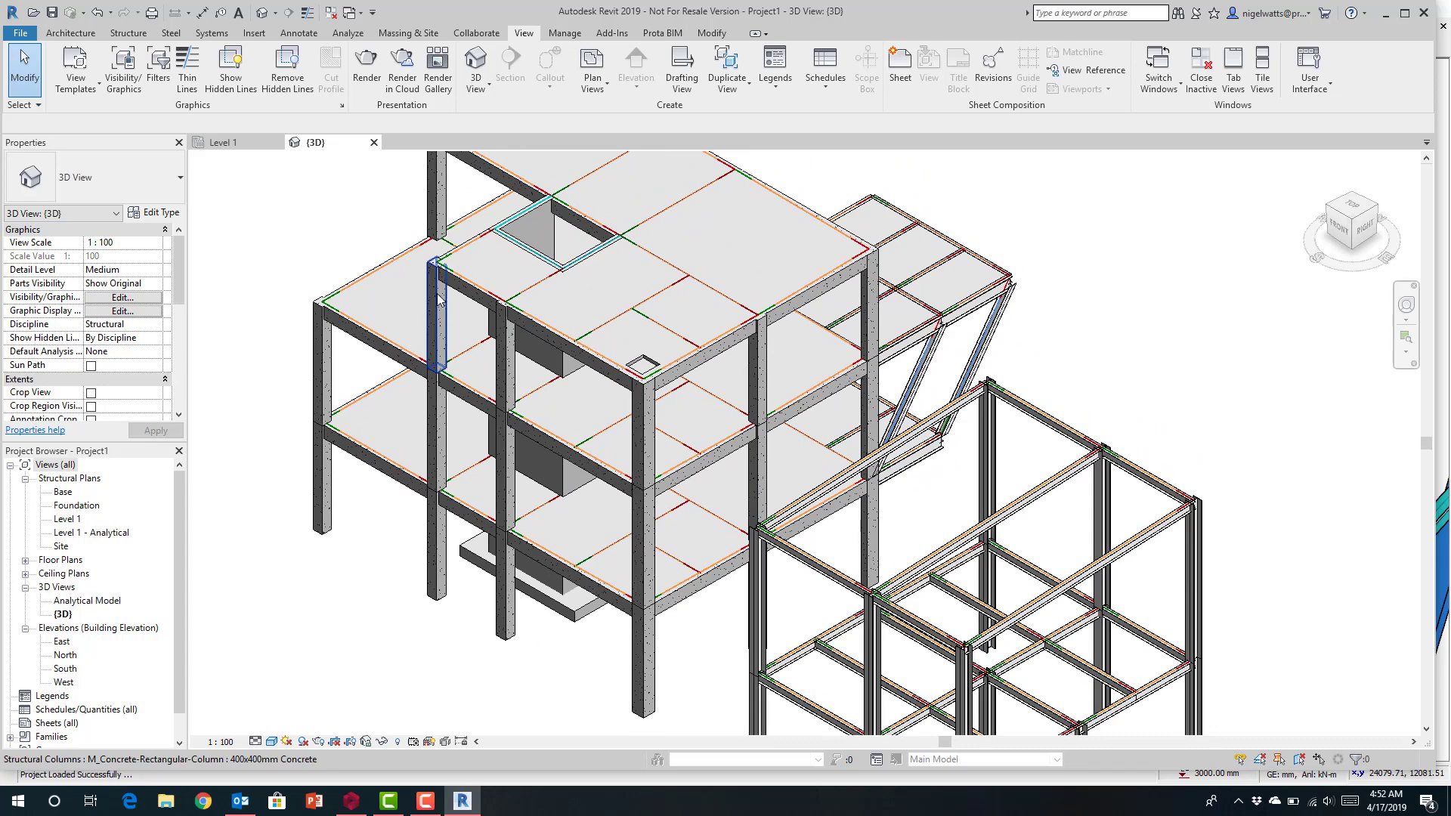
- Select the corner column beside the small floor opening and the neighbouring rectangular column in turn to check their family types
{"action": "scroll", "coordinate": [631, 393], "scroll_direction": "up", "scroll_amount": 4}
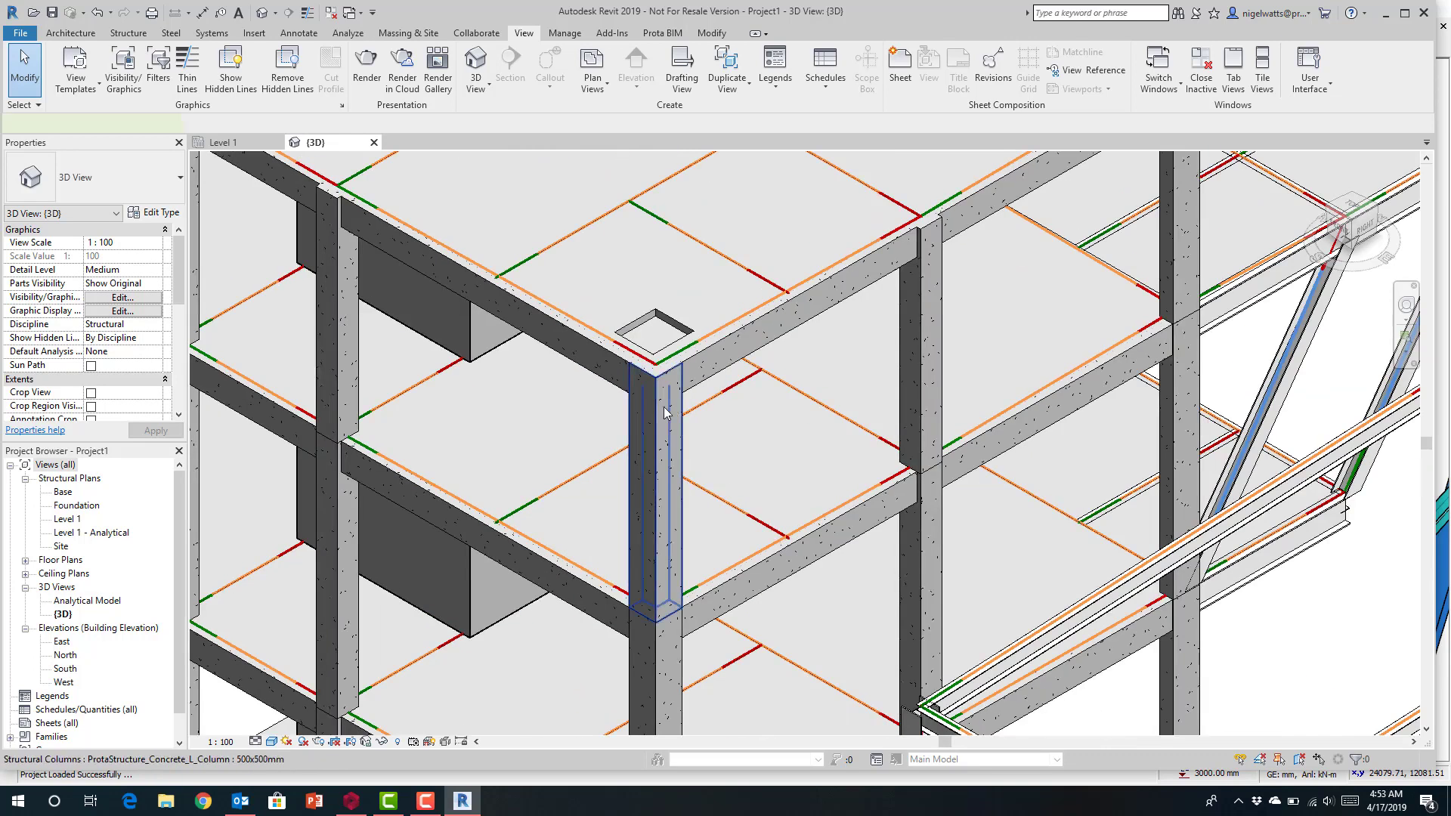
{"action": "left_click", "coordinate": [664, 411]}
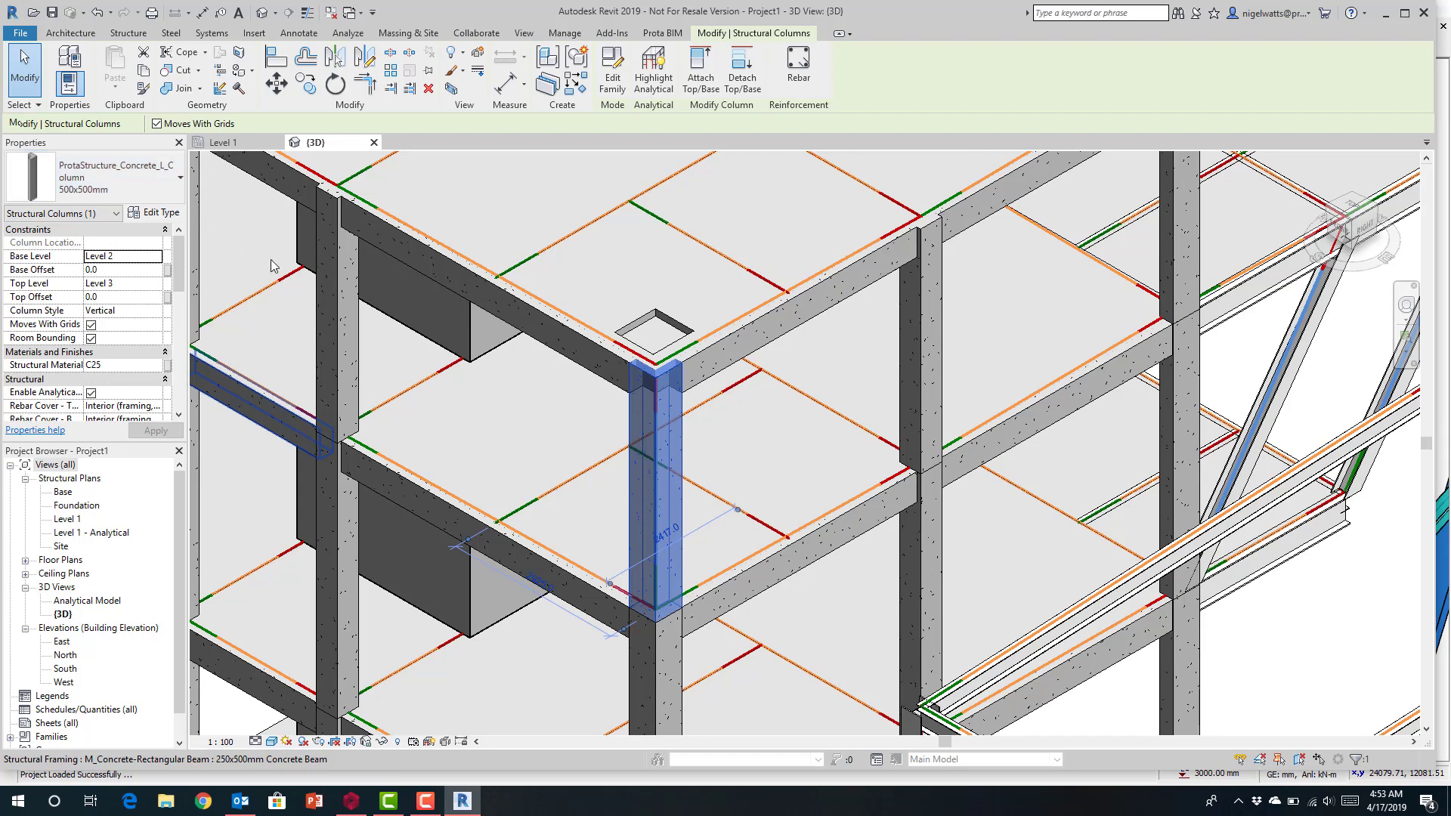
{"action": "left_click", "coordinate": [339, 288]}
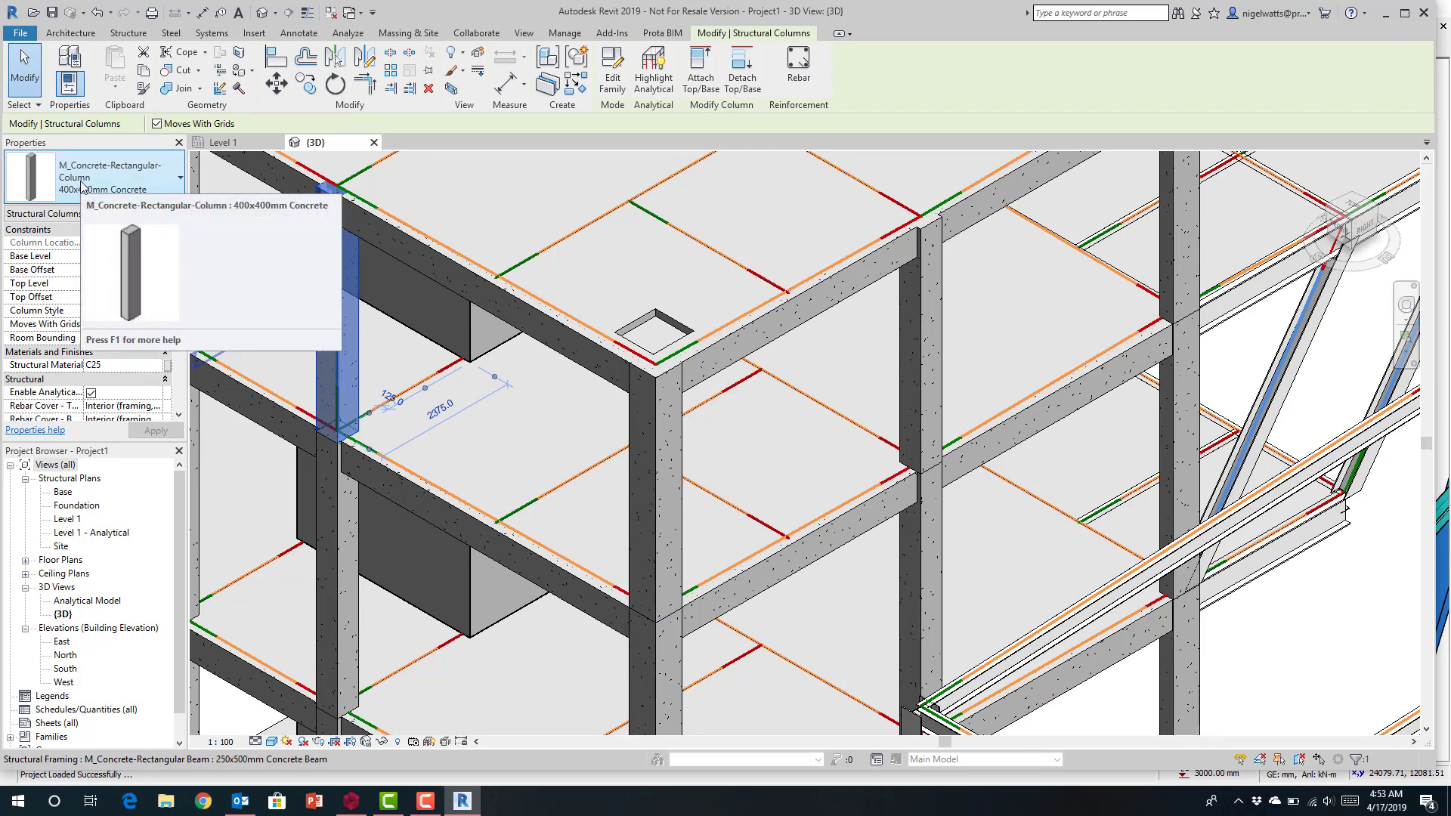
{"action": "scroll", "coordinate": [561, 387], "scroll_direction": "down", "scroll_amount": 5}
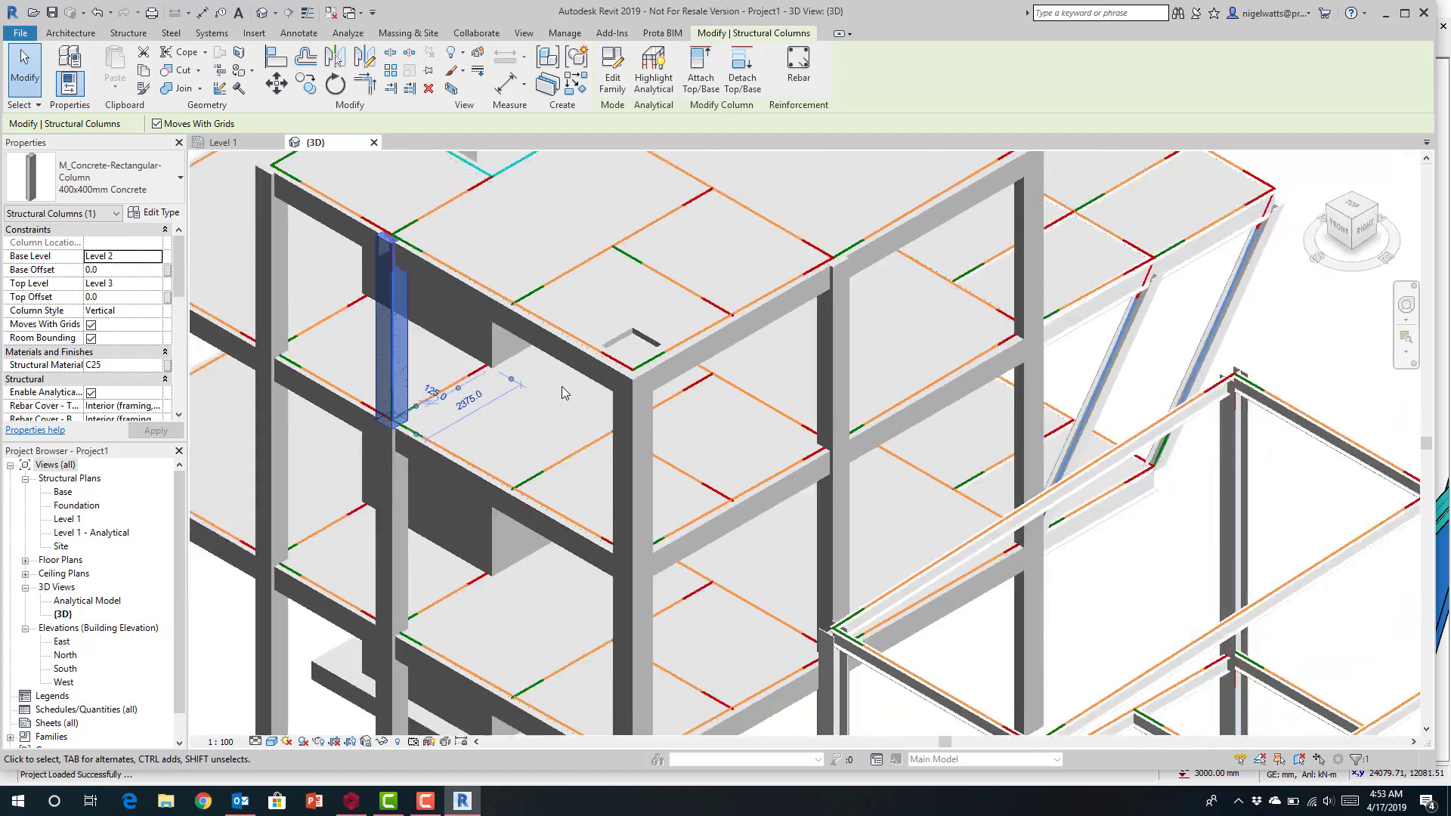
{"action": "scroll", "coordinate": [560, 387], "scroll_direction": "down", "scroll_amount": 2}
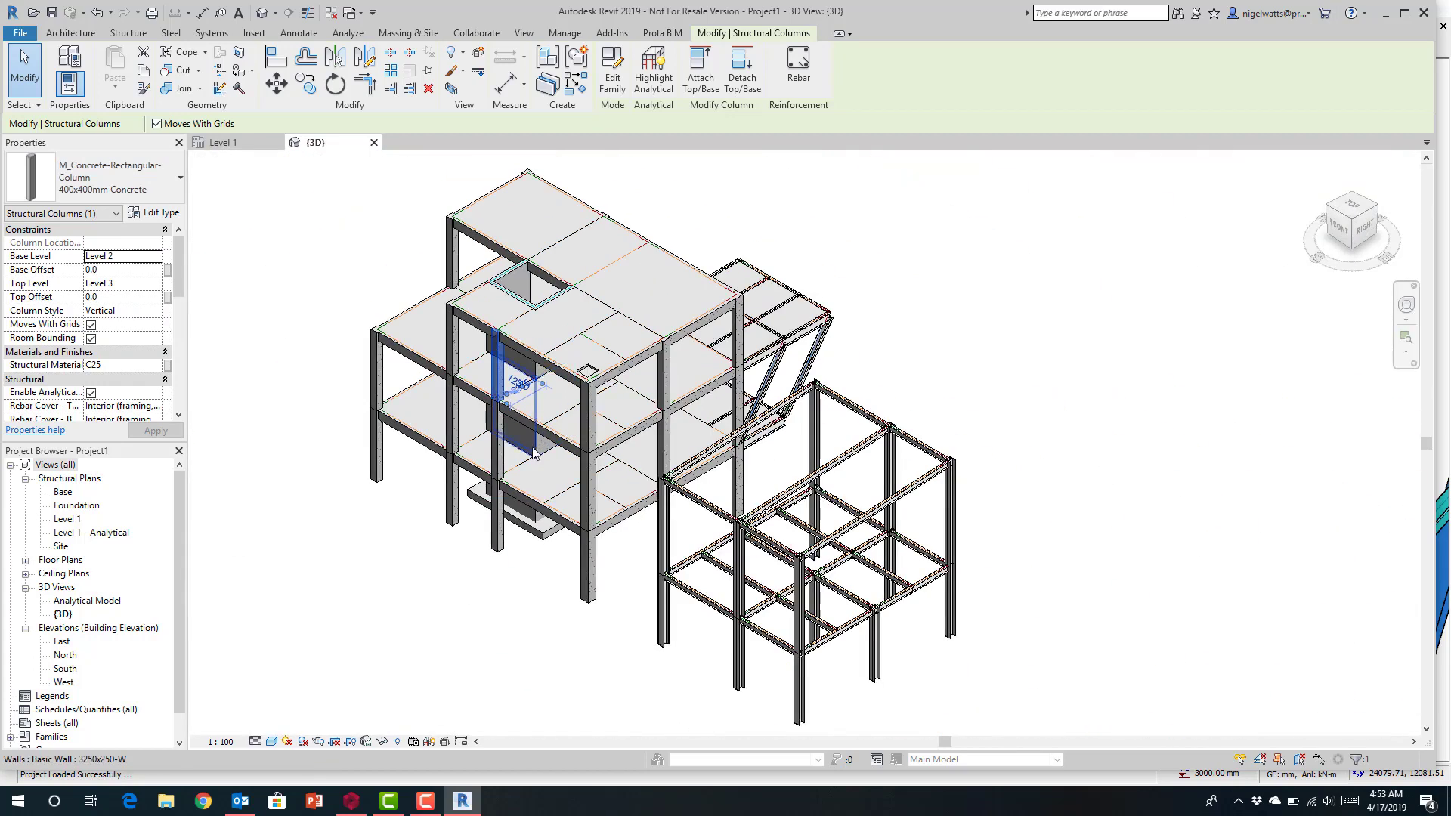
- Select the Level 2 concrete edge beam at the outer end of the lower roof bay and inspect its properties
{"action": "scroll", "coordinate": [401, 373], "scroll_direction": "up", "scroll_amount": 3}
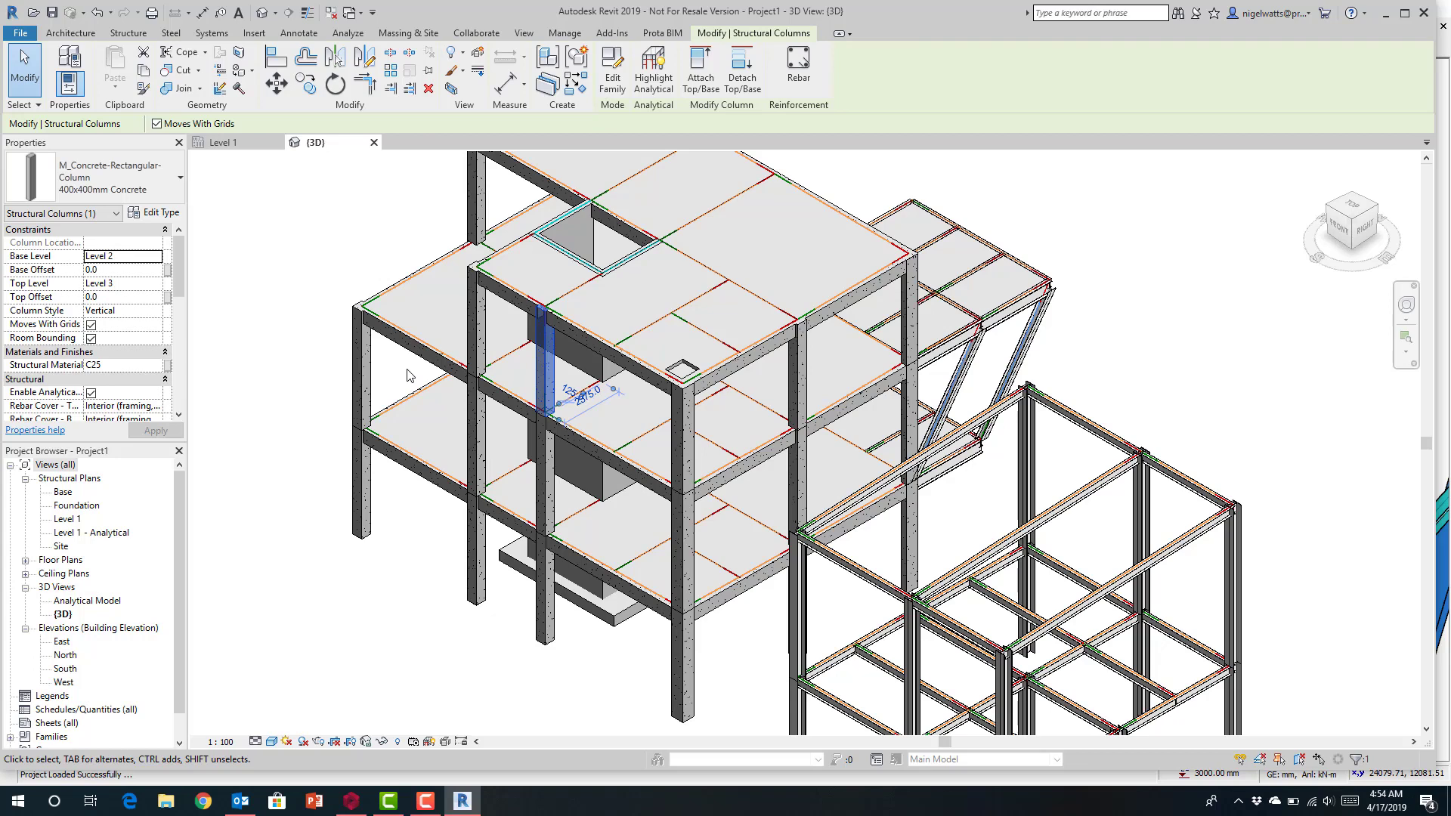
{"action": "left_click", "coordinate": [425, 350]}
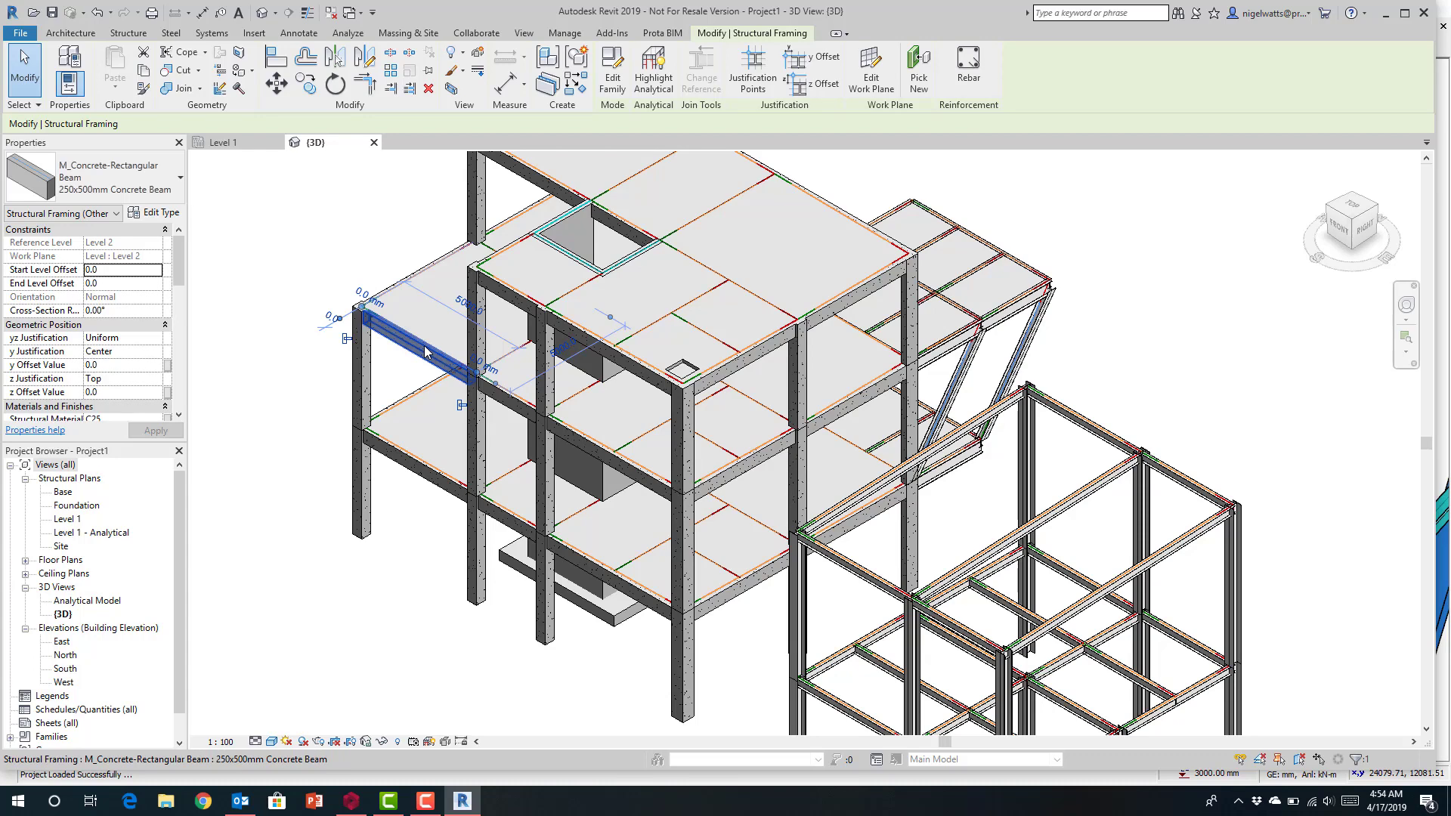
{"action": "scroll", "coordinate": [489, 390], "scroll_direction": "up", "scroll_amount": 2}
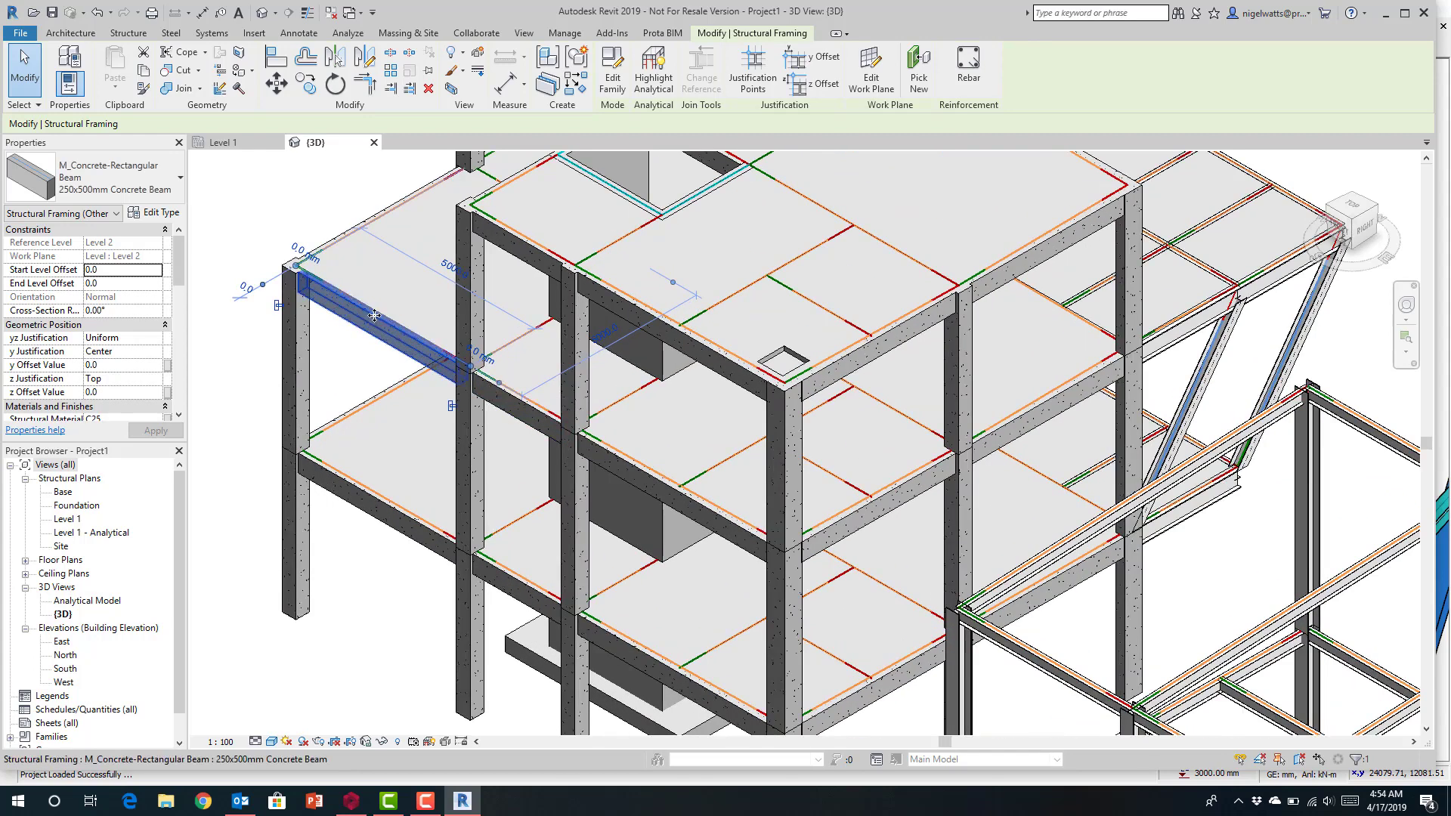
{"action": "middle_click_drag", "start_coordinate": [374, 315], "coordinate": [432, 355]}
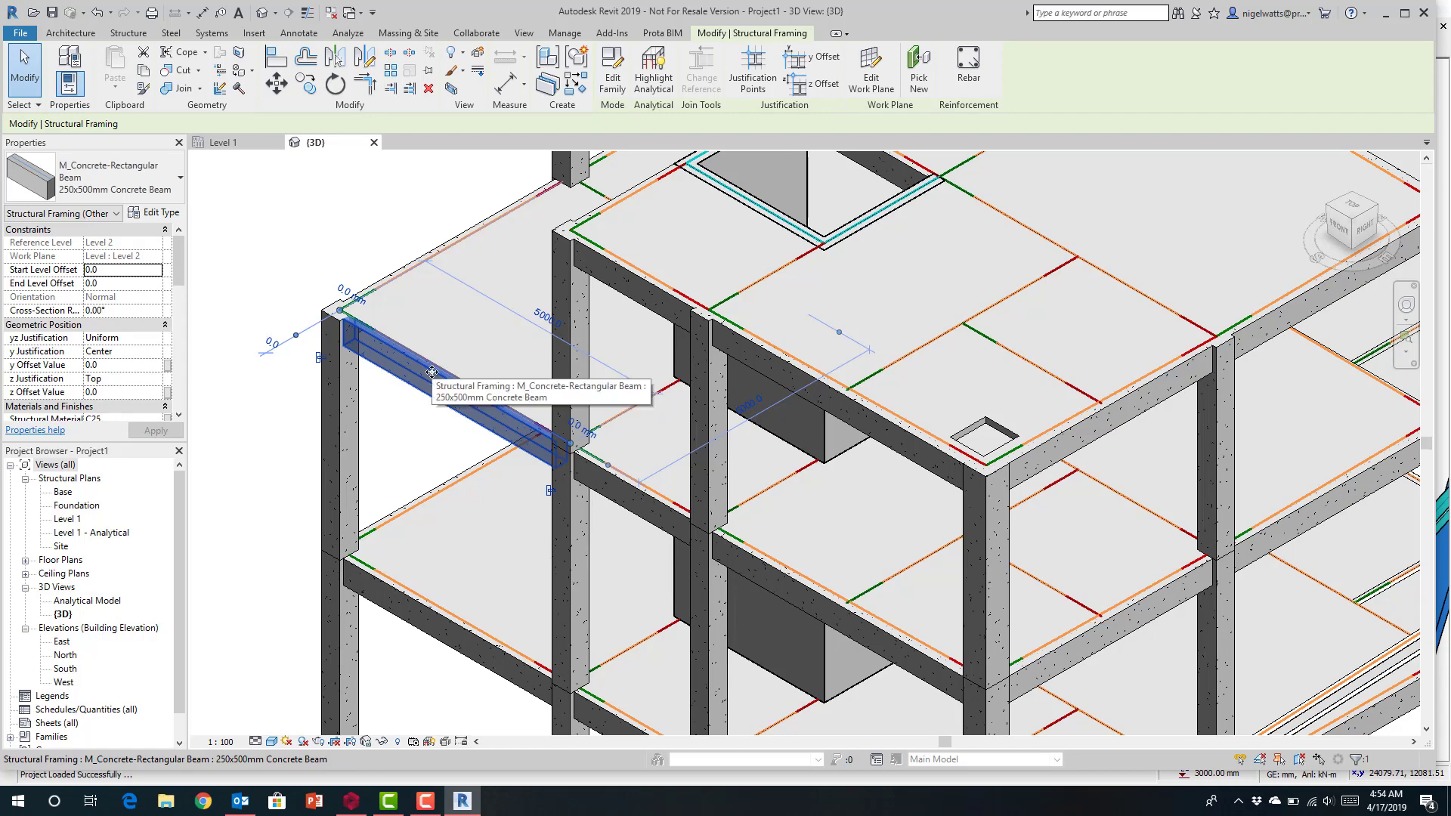
- Delete the lower roof bay's outer Level 2 edge beam, its supporting corner column, the Level 2 slab and the remaining side beam
{"action": "left_click", "coordinate": [285, 240]}
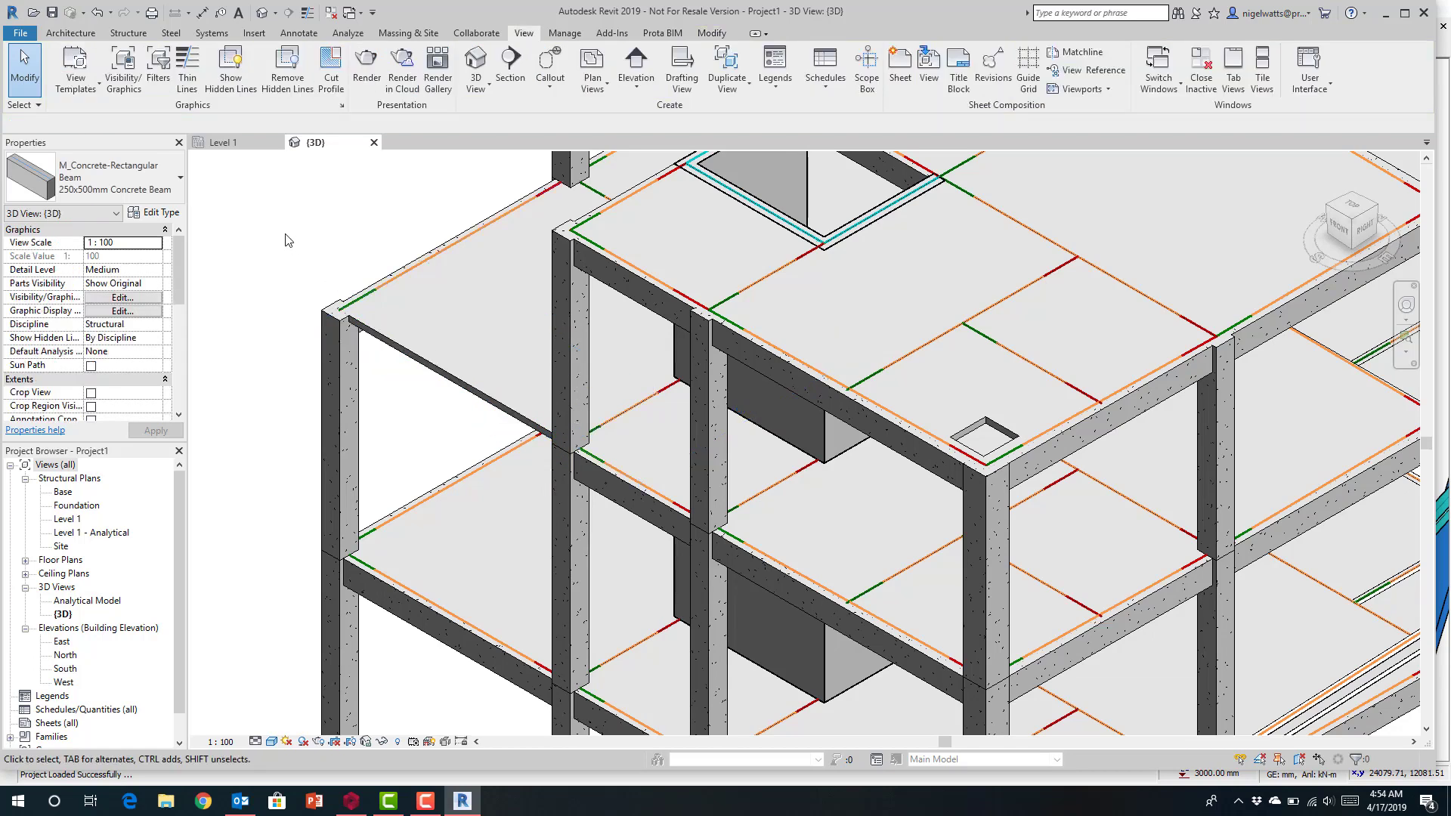
{"action": "left_click", "coordinate": [344, 351]}
{"action": "key", "text": "Escape"}
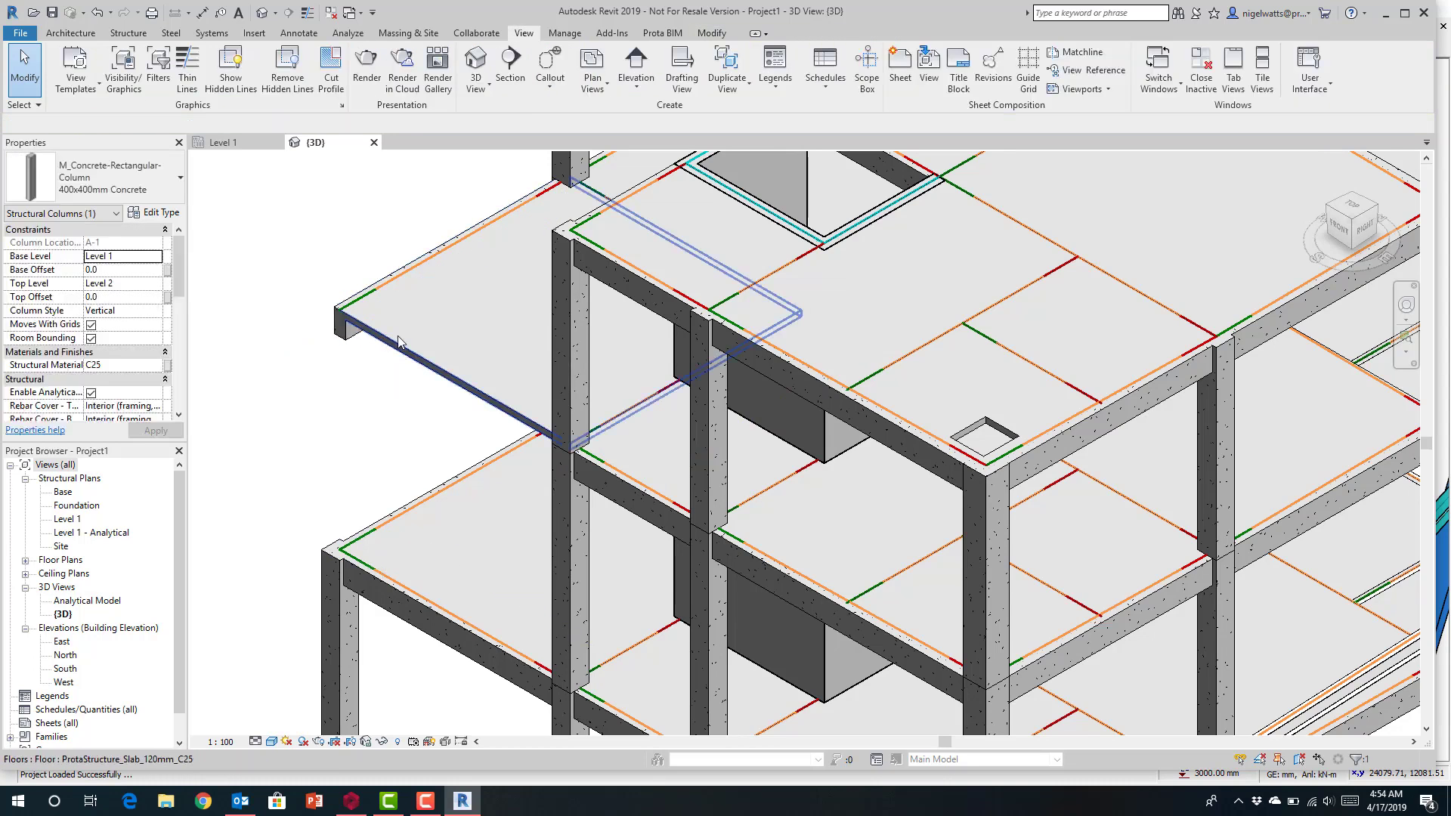
{"action": "left_click", "coordinate": [382, 331]}
{"action": "key", "text": "Delete"}
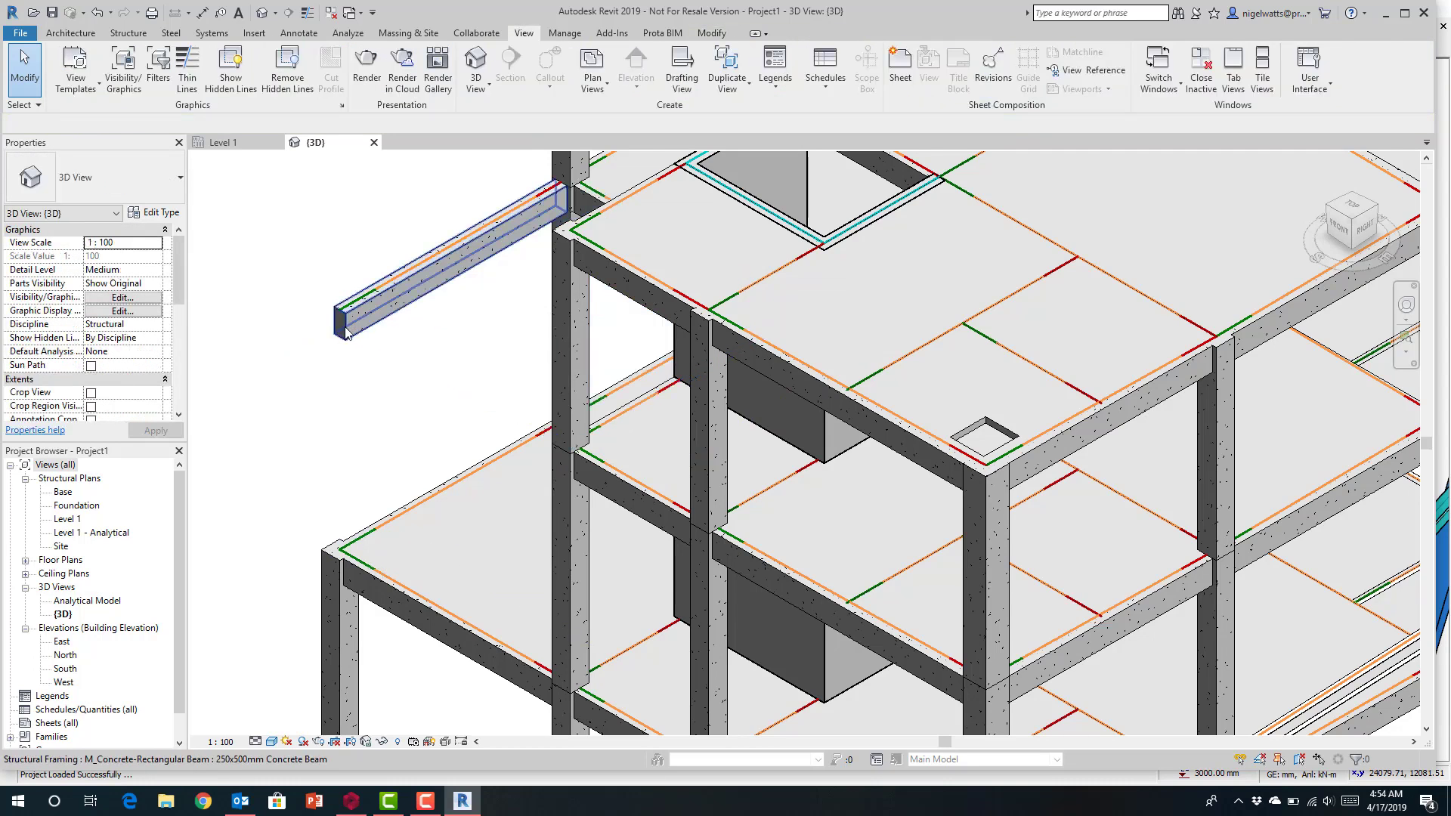
{"action": "left_click", "coordinate": [348, 331]}
{"action": "key", "text": "Delete"}
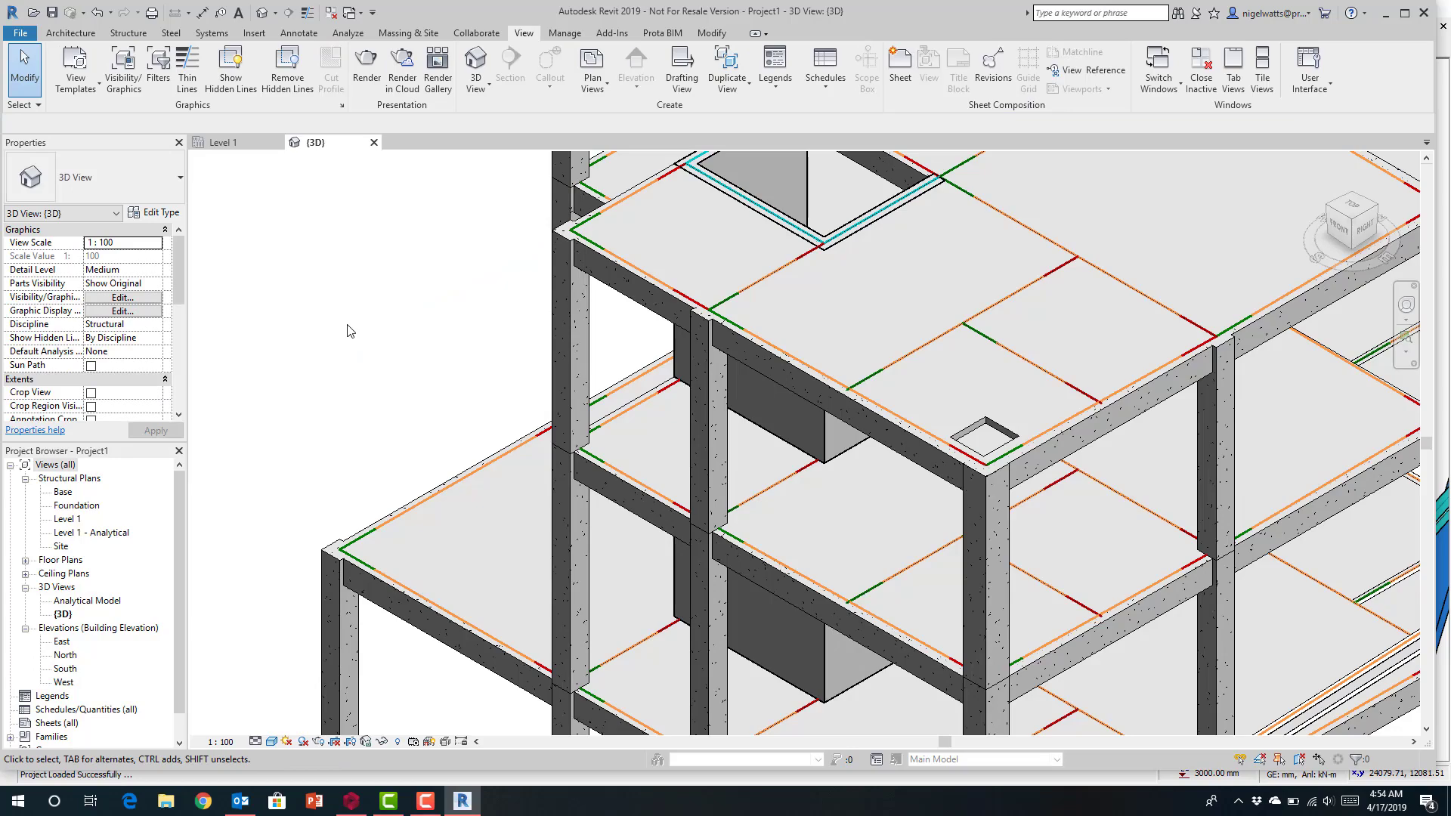
- Set up the Beam tool on the Level 1 placement plane with type UB-Universal Beam 356x171x57UB for linking the two frames
{"action": "scroll", "coordinate": [352, 334], "scroll_direction": "down", "scroll_amount": 6}
{"action": "middle_click_drag", "start_coordinate": [638, 515], "coordinate": [519, 317]}
{"action": "left_click_drag", "start_coordinate": [1355, 219], "coordinate": [1412, 224]}
{"action": "scroll", "coordinate": [703, 431], "scroll_direction": "up", "scroll_amount": 3}
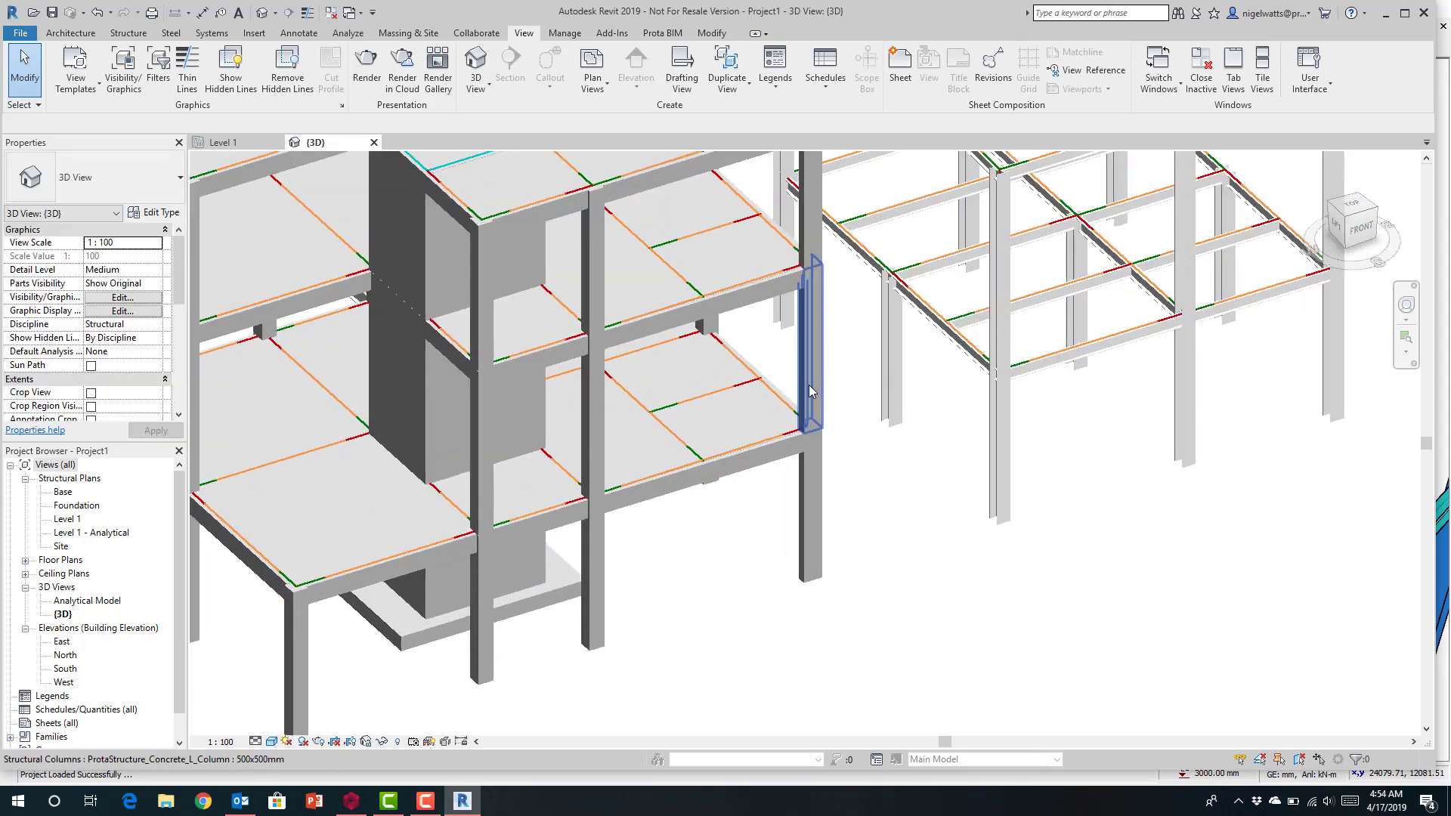
{"action": "middle_click_drag", "start_coordinate": [878, 434], "coordinate": [639, 499]}
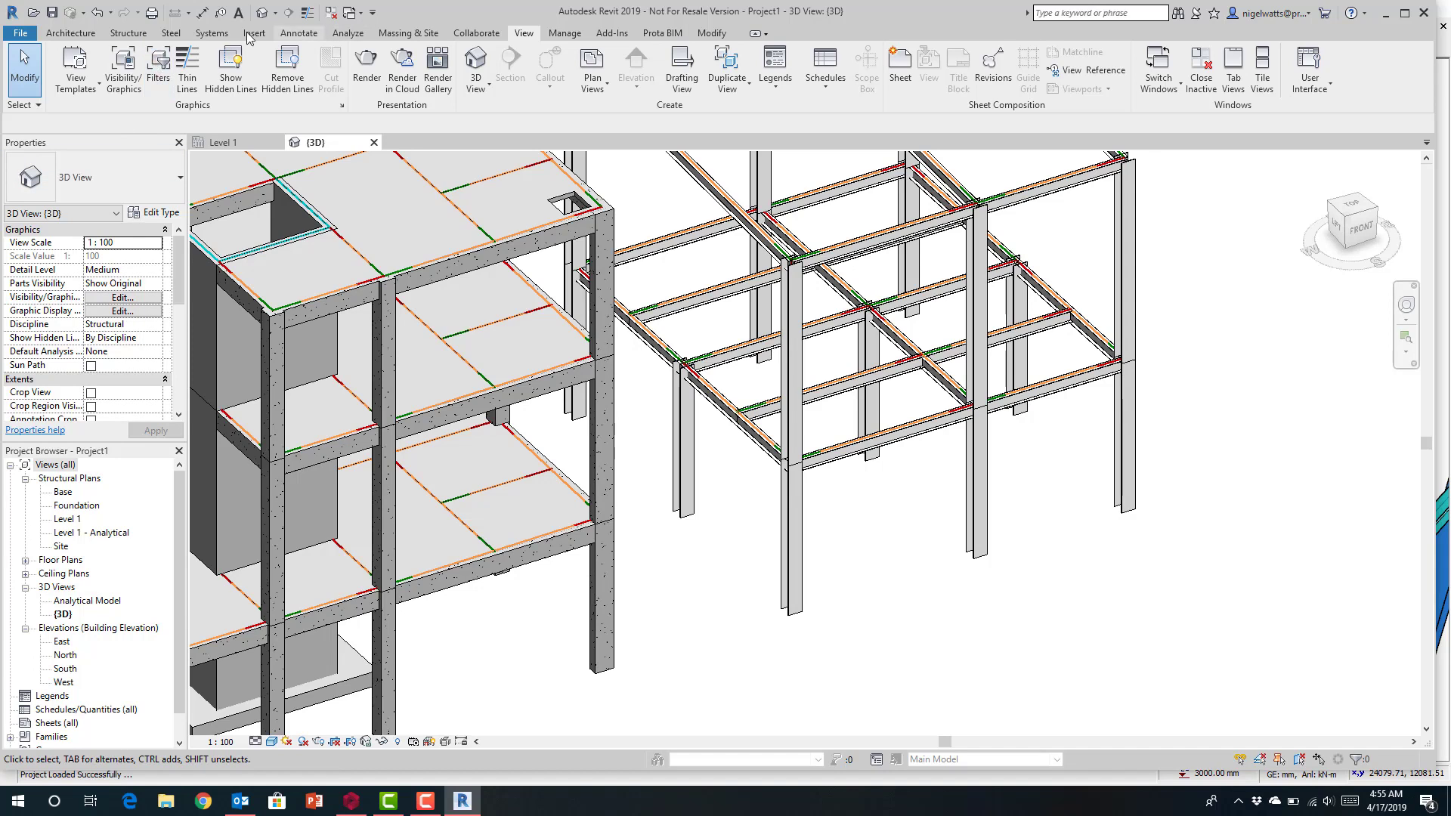
{"action": "left_click", "coordinate": [124, 35]}
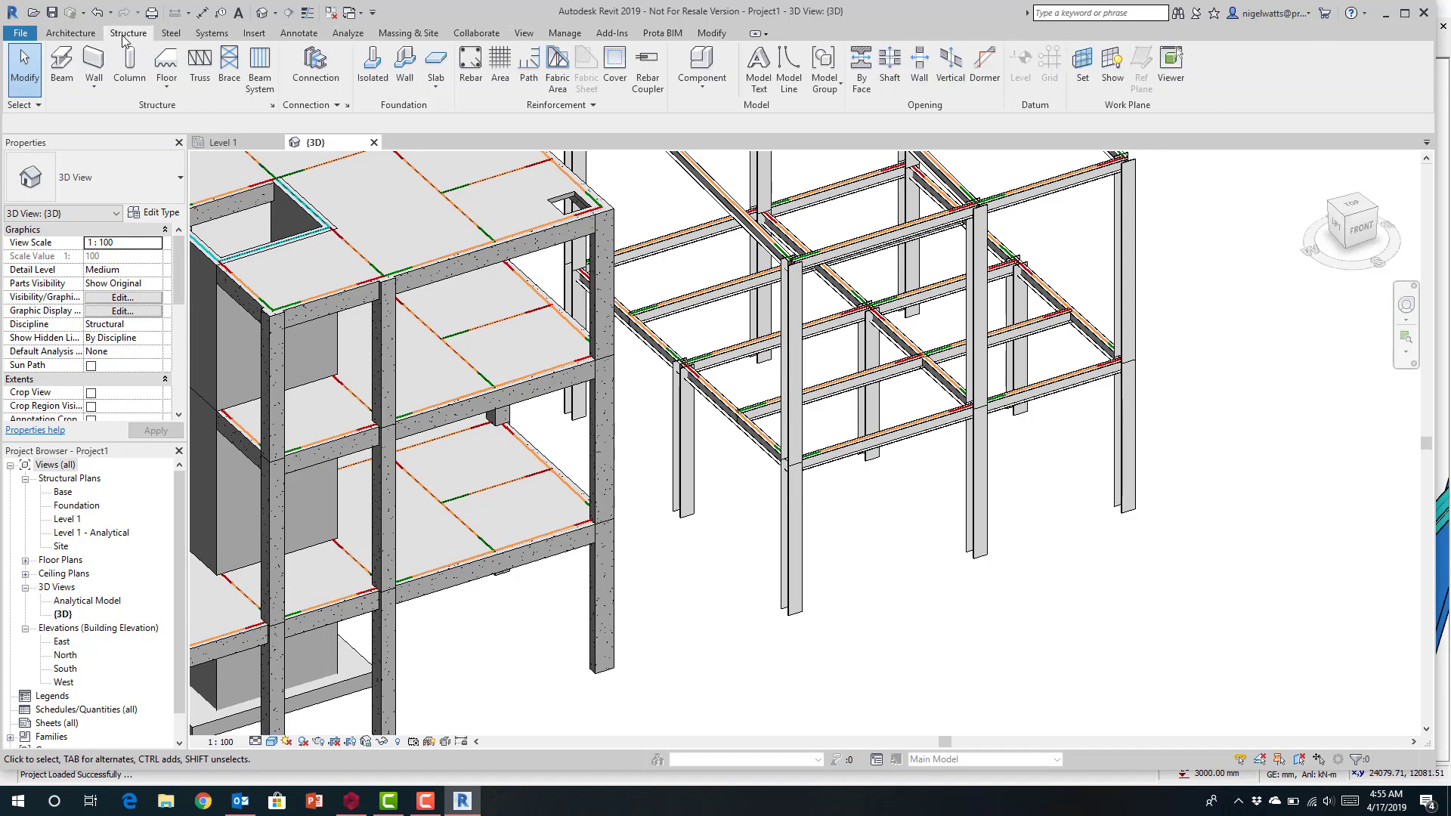
{"action": "left_click", "coordinate": [61, 64]}
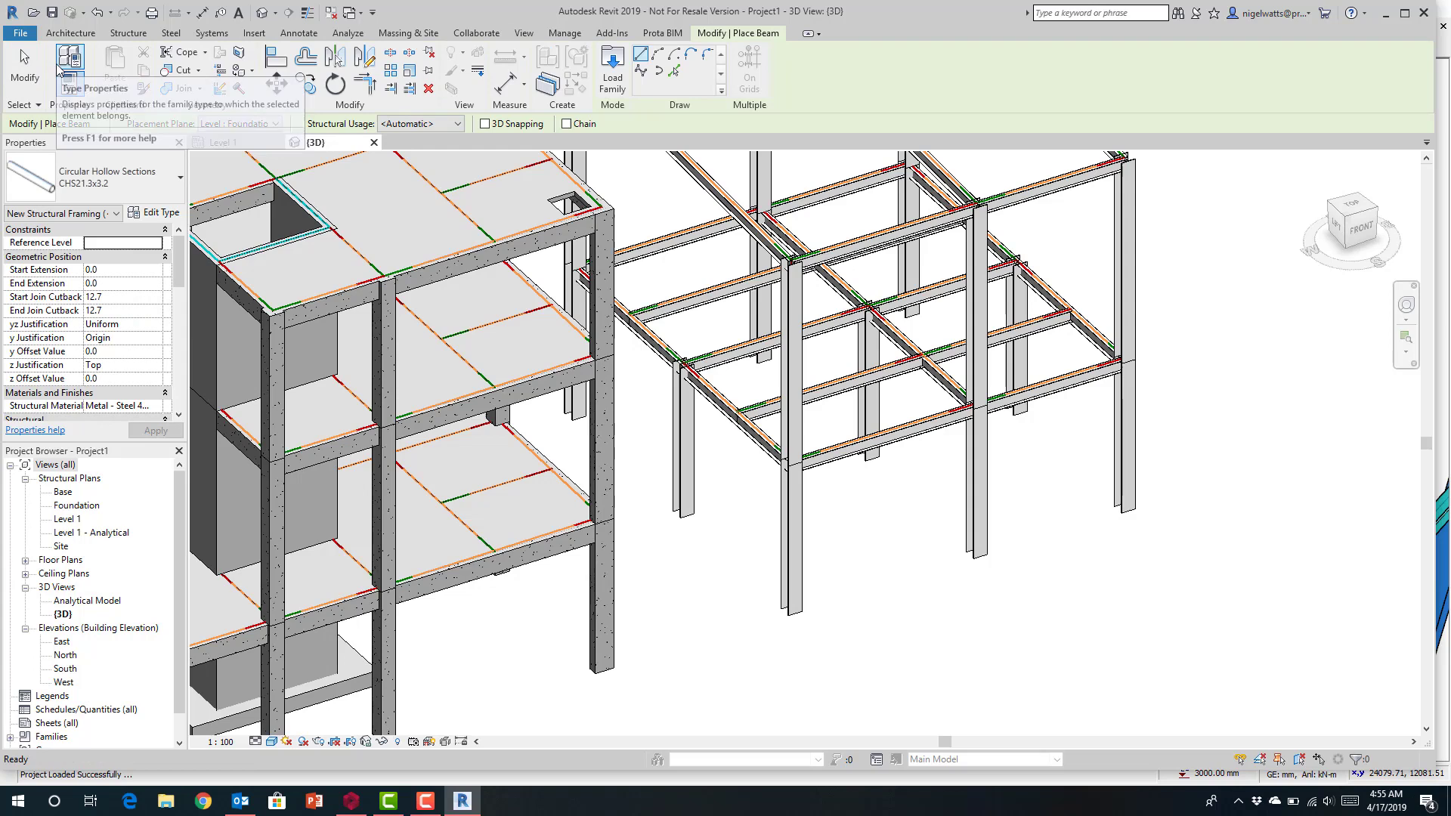
{"action": "left_click", "coordinate": [272, 124]}
{"action": "left_click", "coordinate": [238, 399]}
{"action": "left_click", "coordinate": [76, 178]}
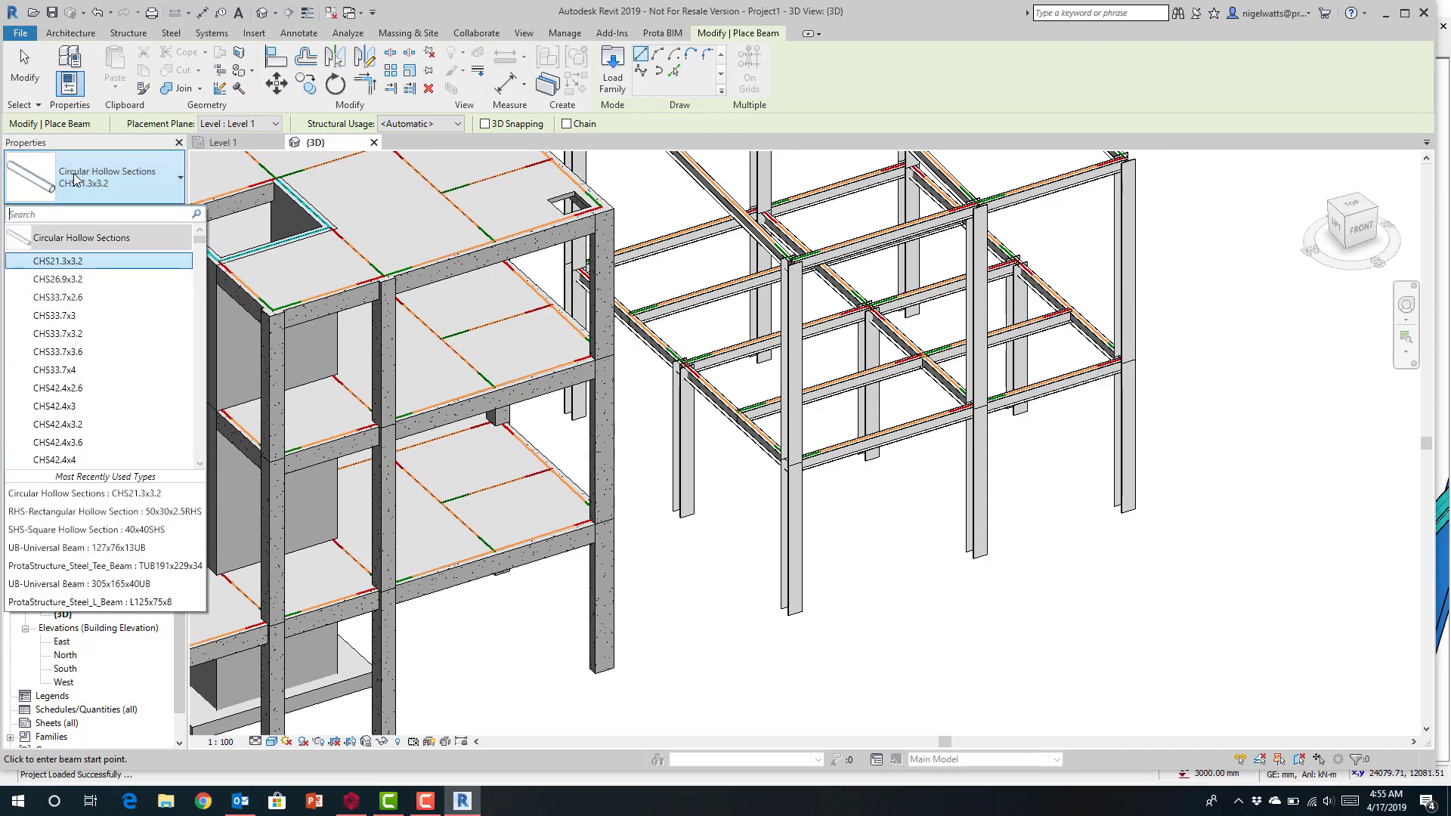
{"action": "left_click", "coordinate": [78, 549]}
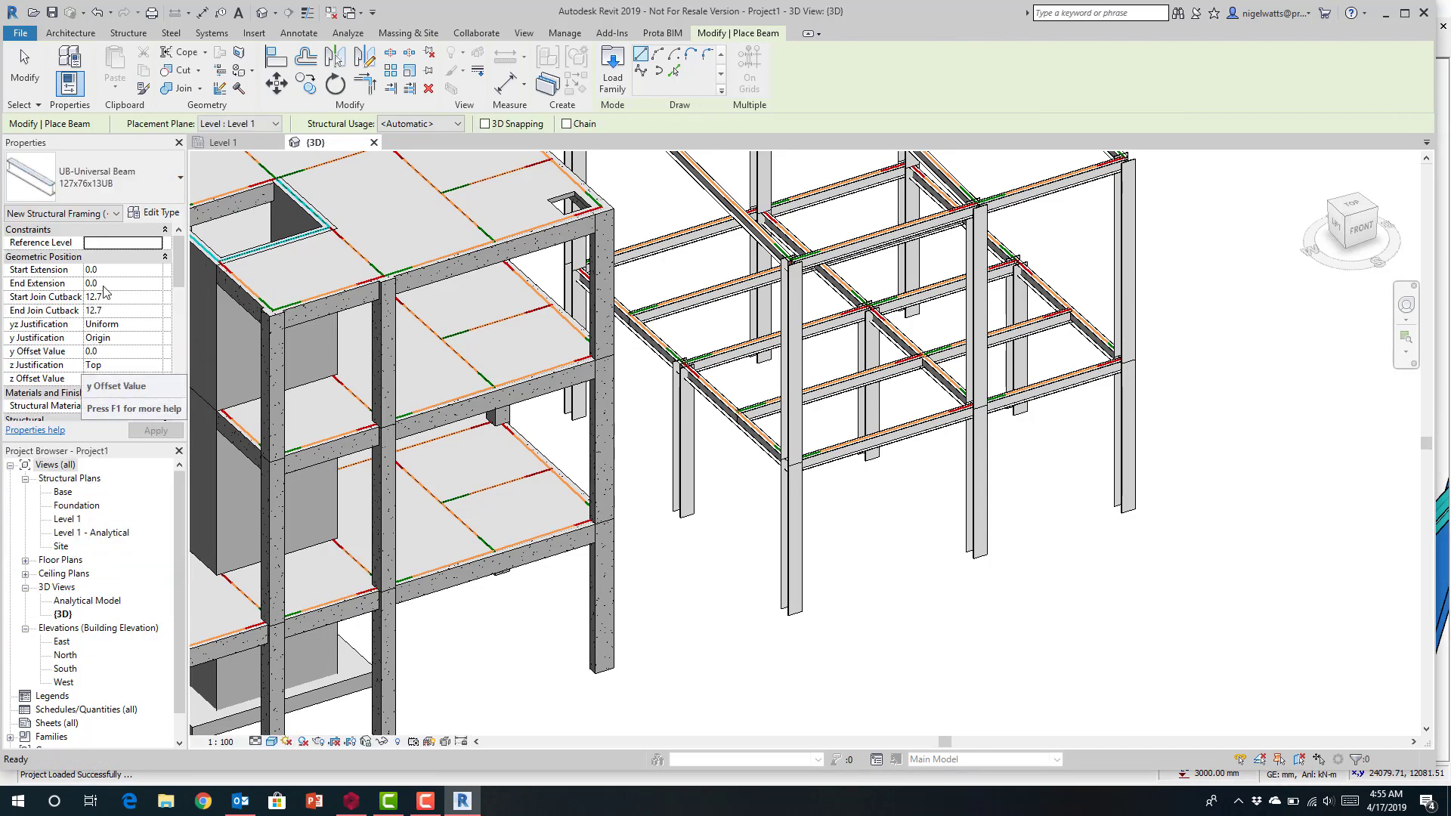
{"action": "left_click", "coordinate": [104, 189]}
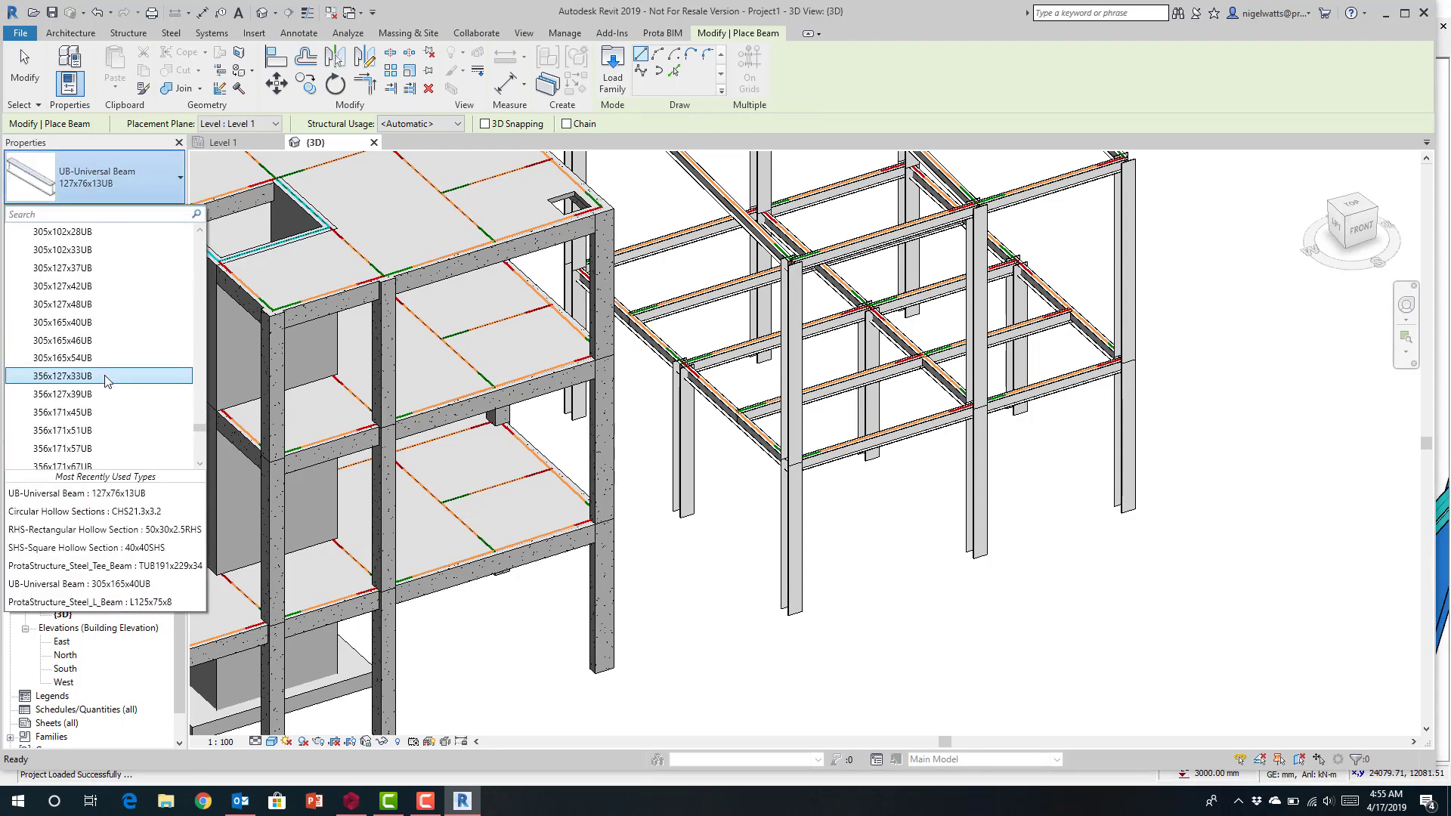
{"action": "left_click", "coordinate": [96, 450]}
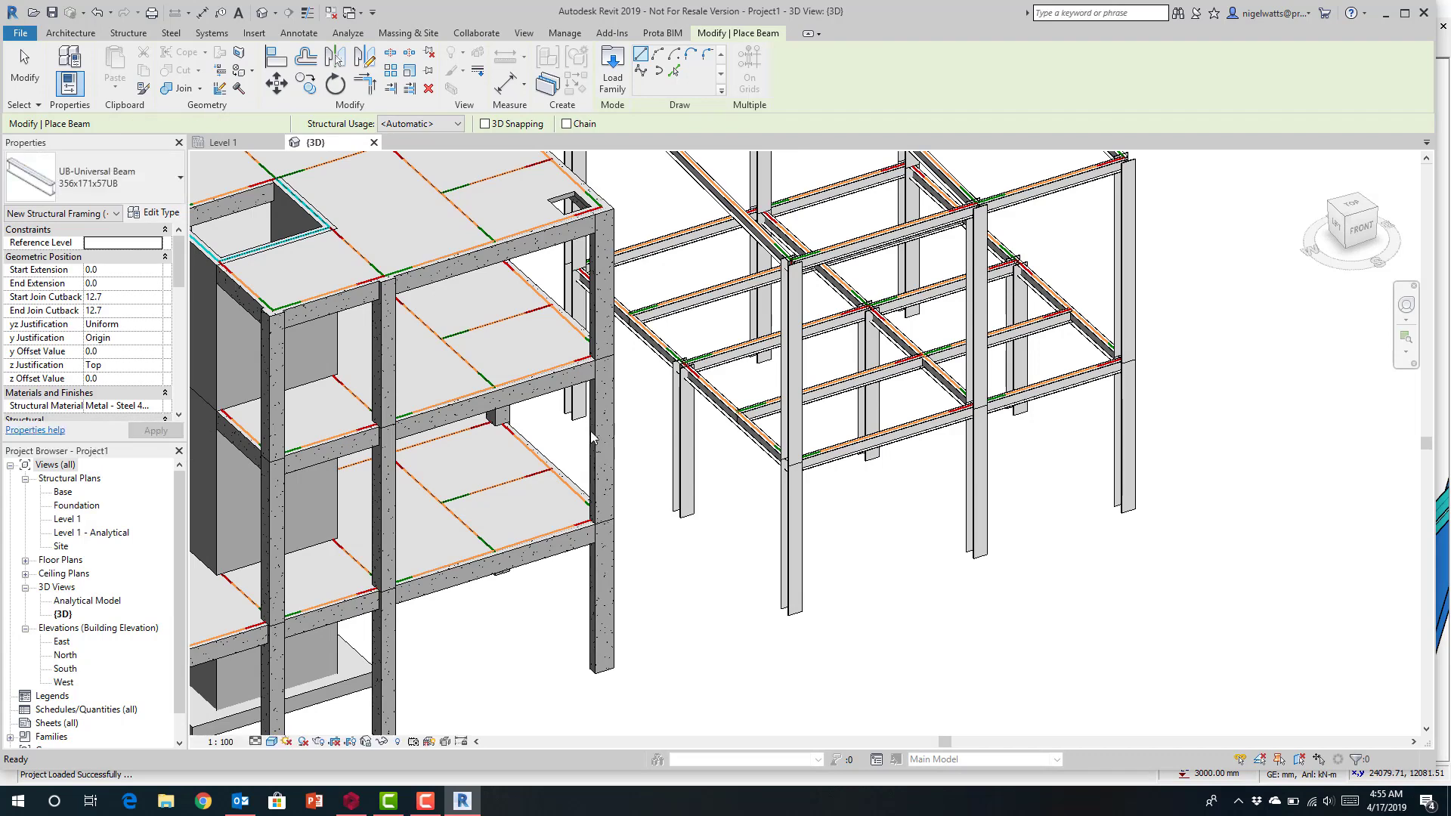
- Place two Level 1 beams across the gap, from the steel frame's front and middle columns to the facing concrete columns
{"action": "left_click", "coordinate": [786, 463]}
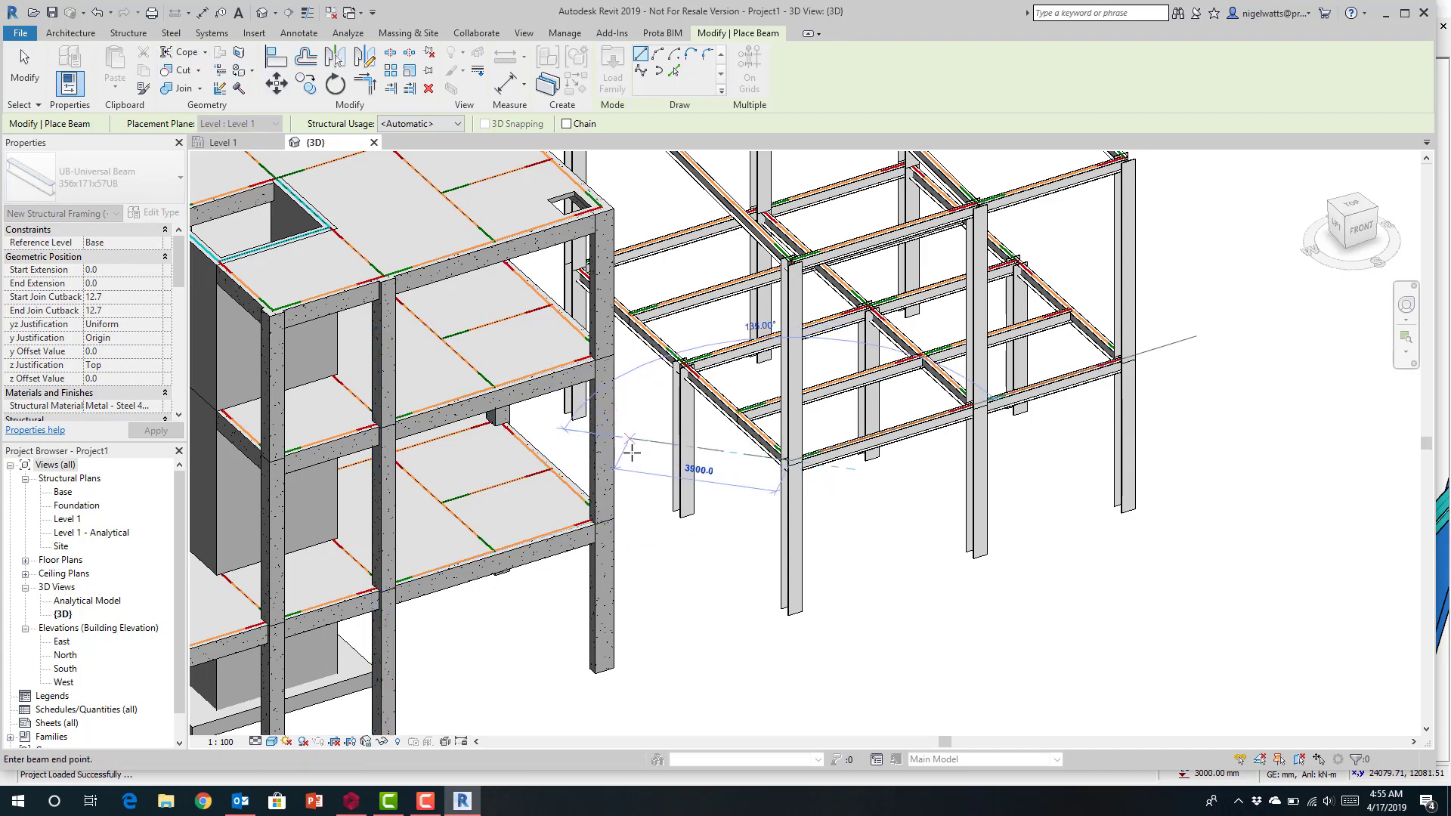
{"action": "scroll", "coordinate": [593, 540], "scroll_direction": "up", "scroll_amount": 4}
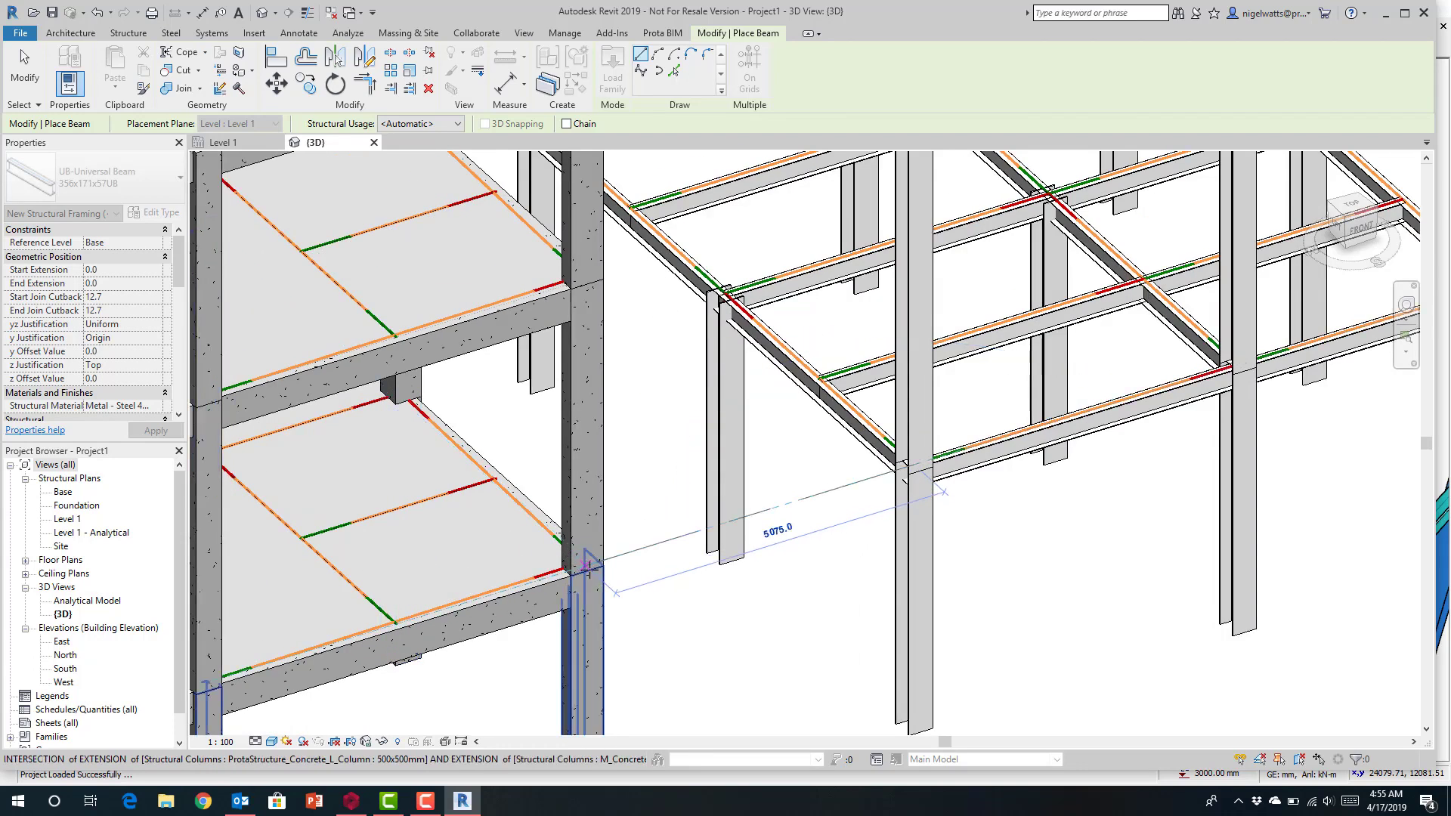
{"action": "left_click", "coordinate": [588, 565]}
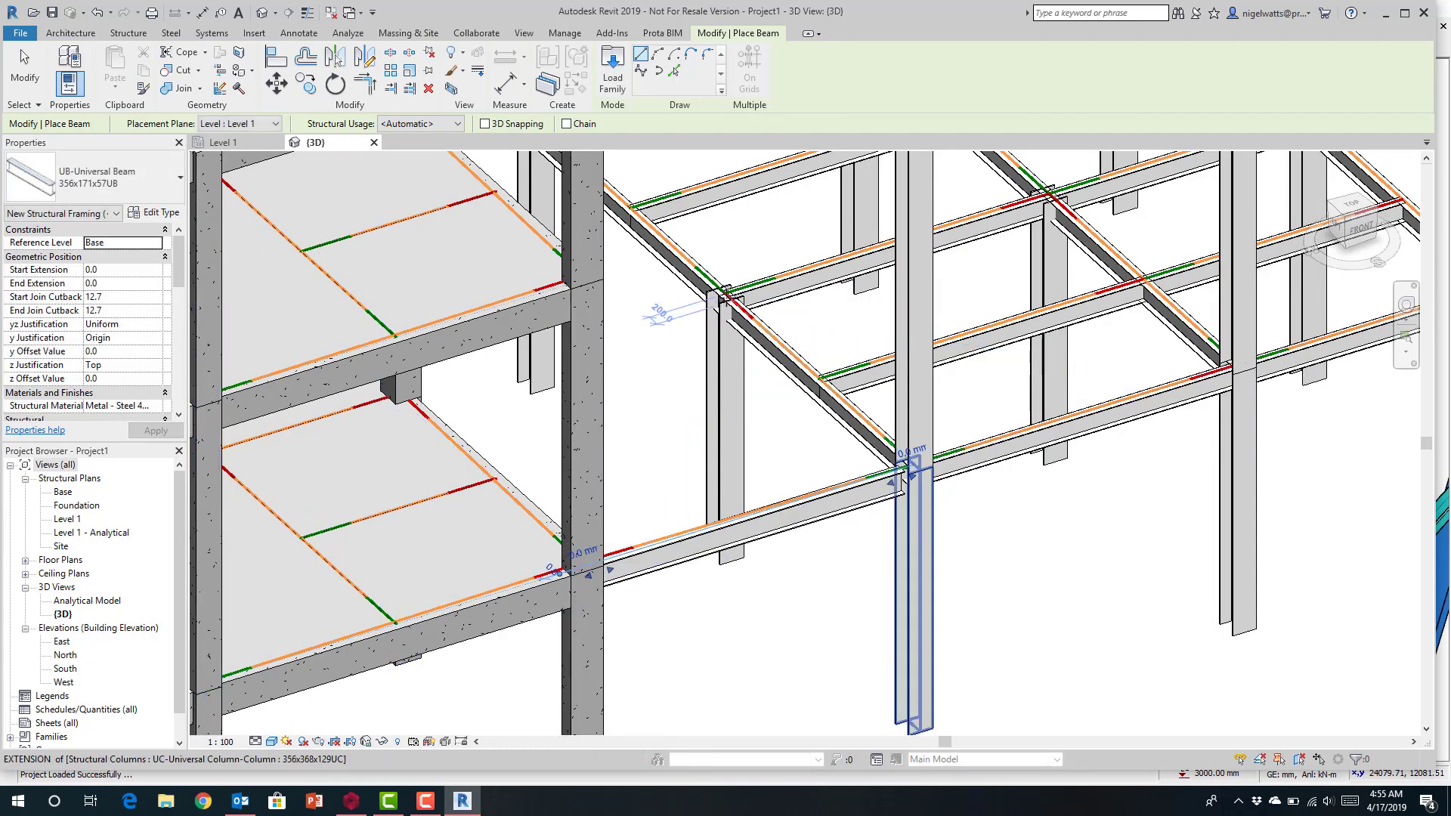
{"action": "left_click", "coordinate": [726, 294]}
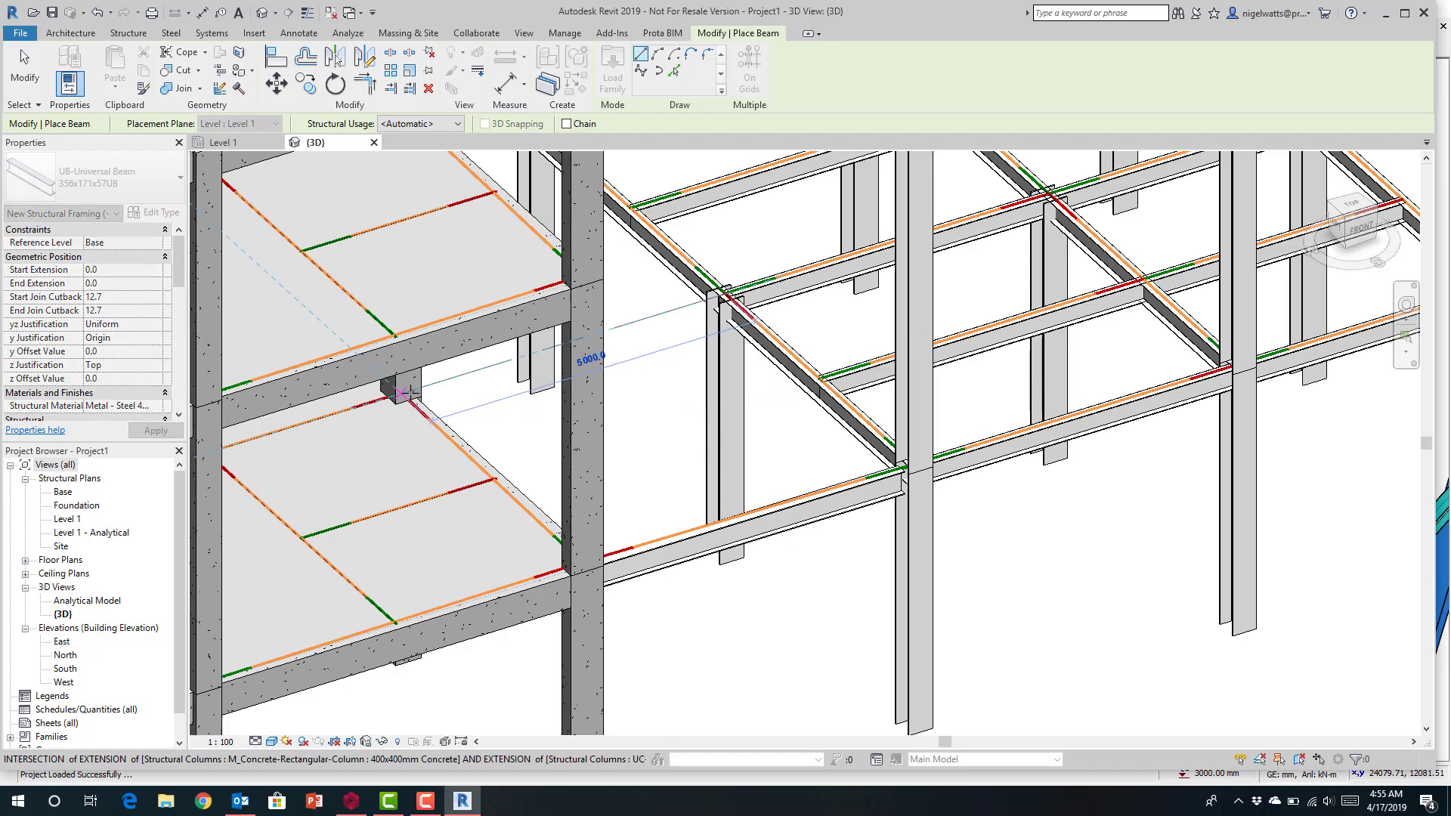
{"action": "left_click", "coordinate": [400, 393]}
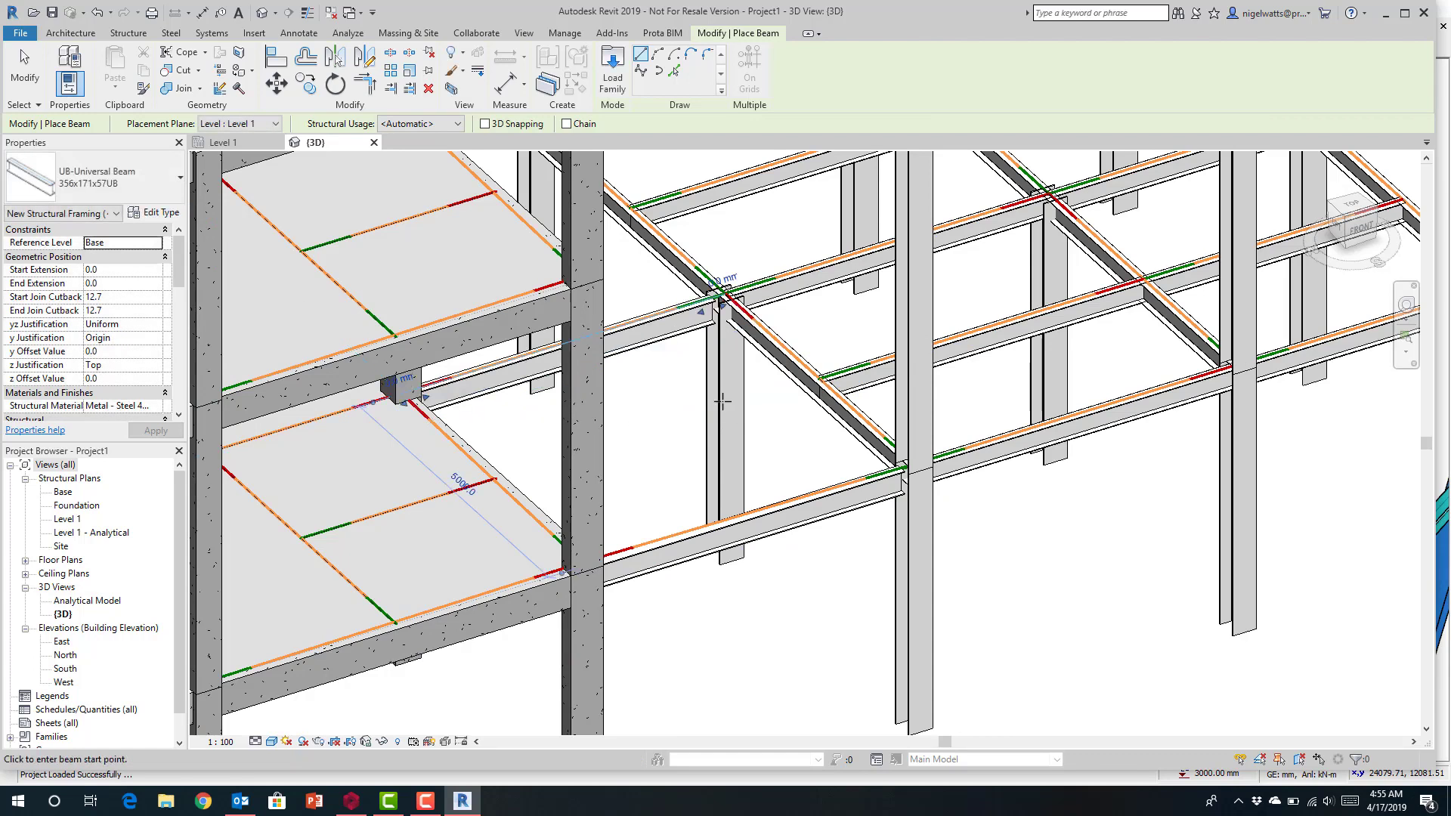
- Place a third Level 1 beam from the steel frame's rear column to the rear concrete column and end beam placement
{"action": "scroll", "coordinate": [720, 400], "scroll_direction": "down", "scroll_amount": 3}
{"action": "left_click", "coordinate": [1353, 217]}
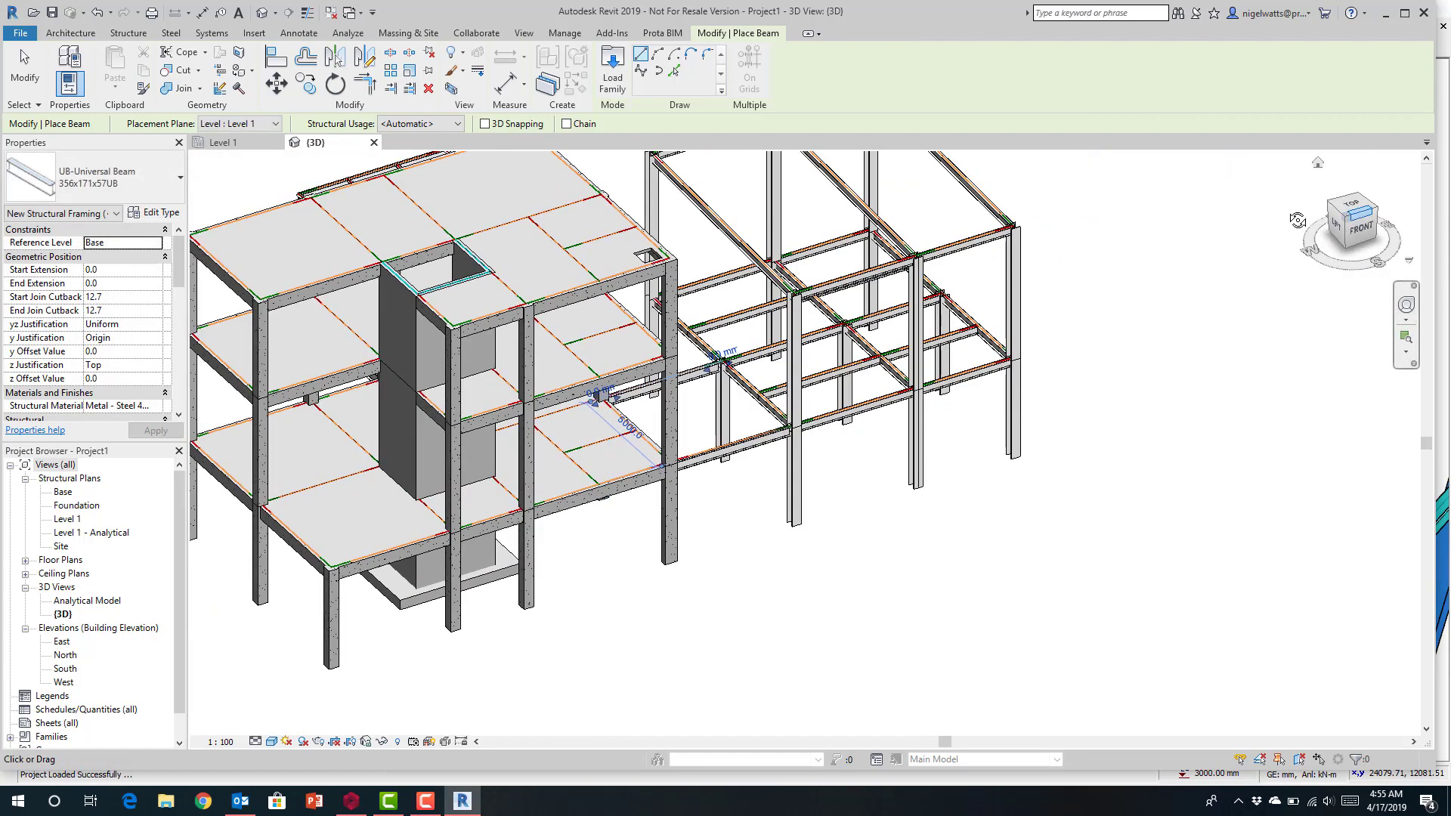
{"action": "scroll", "coordinate": [745, 276], "scroll_direction": "up", "scroll_amount": 2}
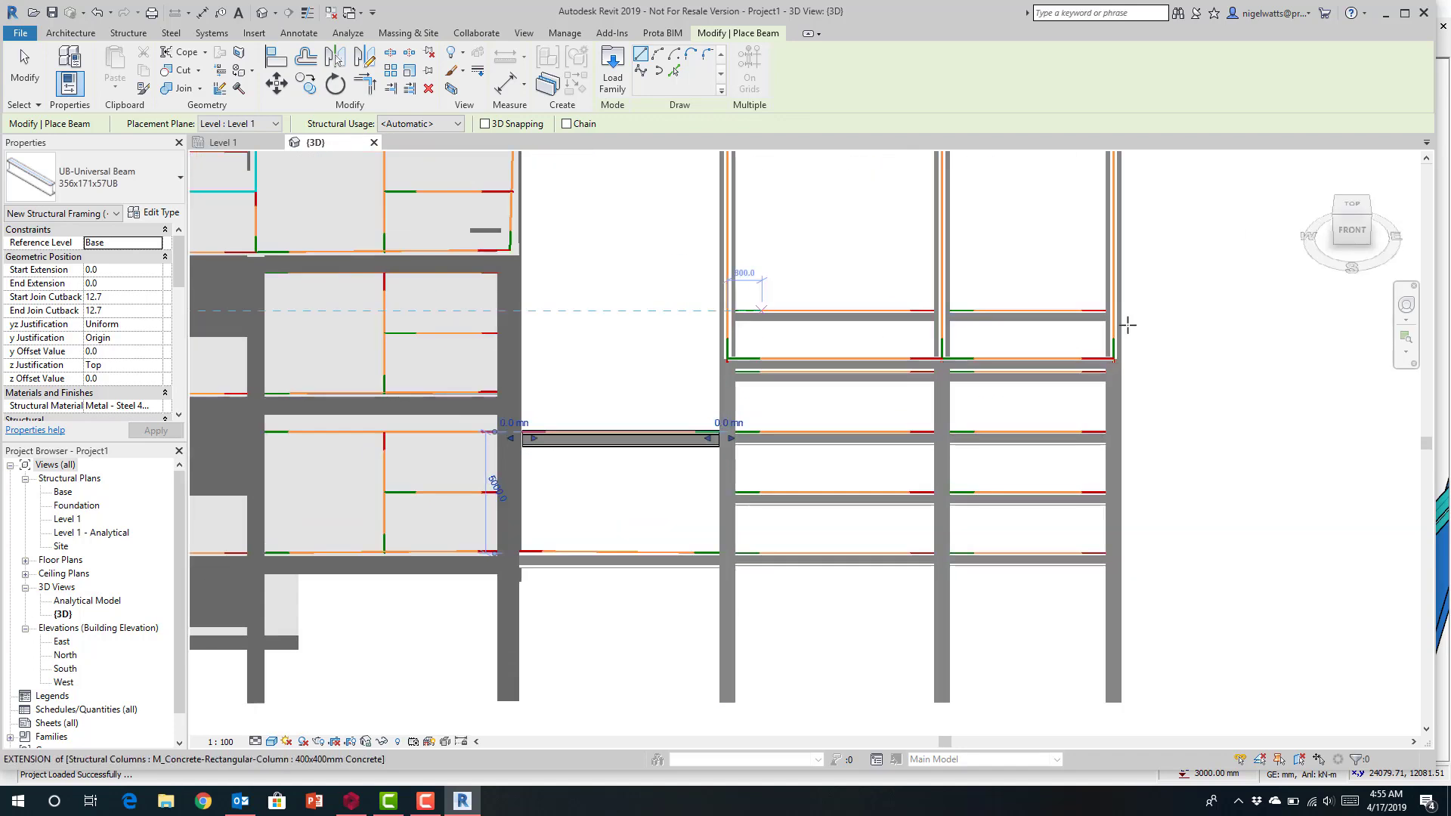
{"action": "left_click_drag", "start_coordinate": [1327, 226], "coordinate": [1134, 275]}
{"action": "left_click", "coordinate": [793, 327]}
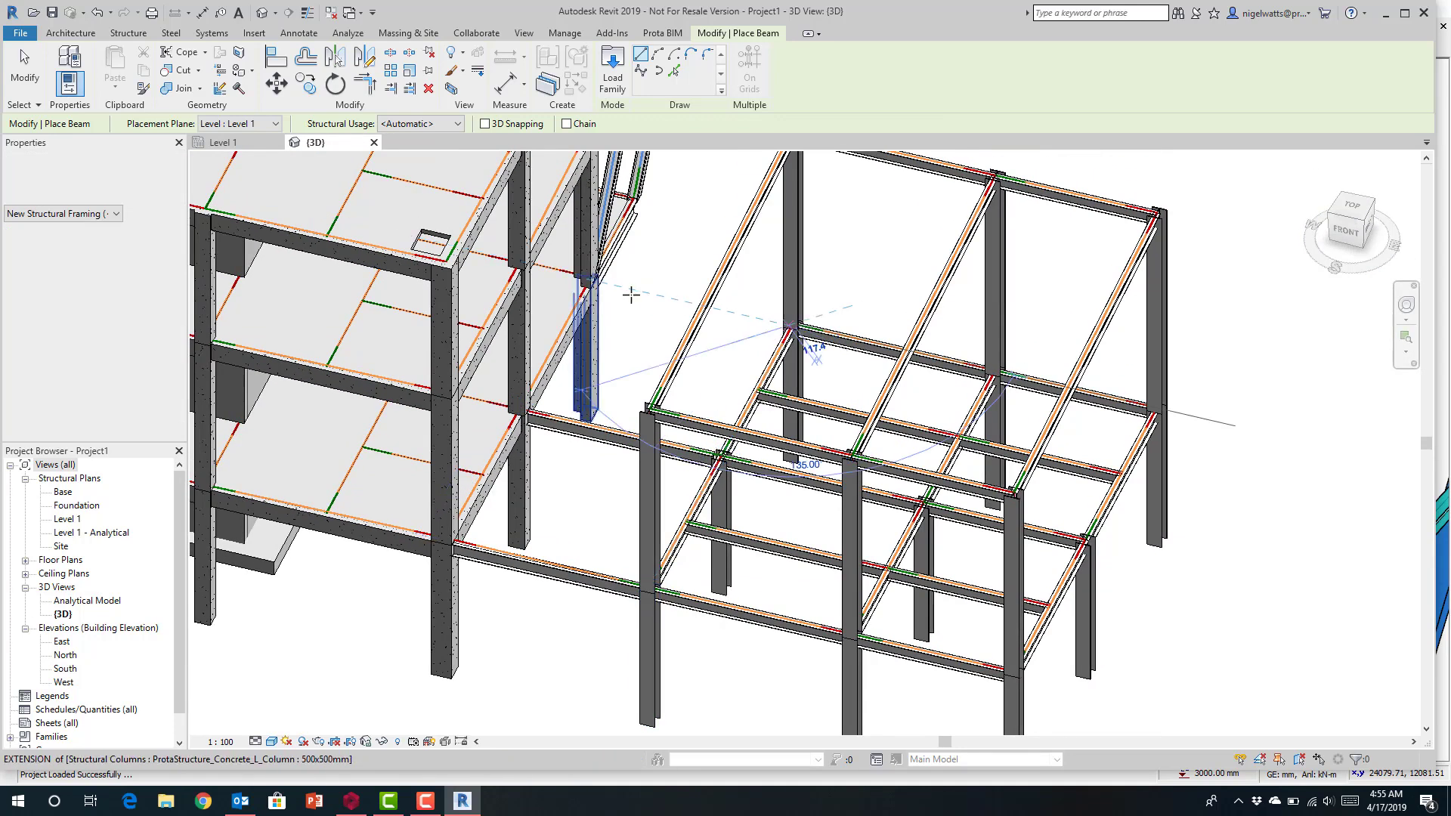
{"action": "scroll", "coordinate": [594, 280], "scroll_direction": "up", "scroll_amount": 2}
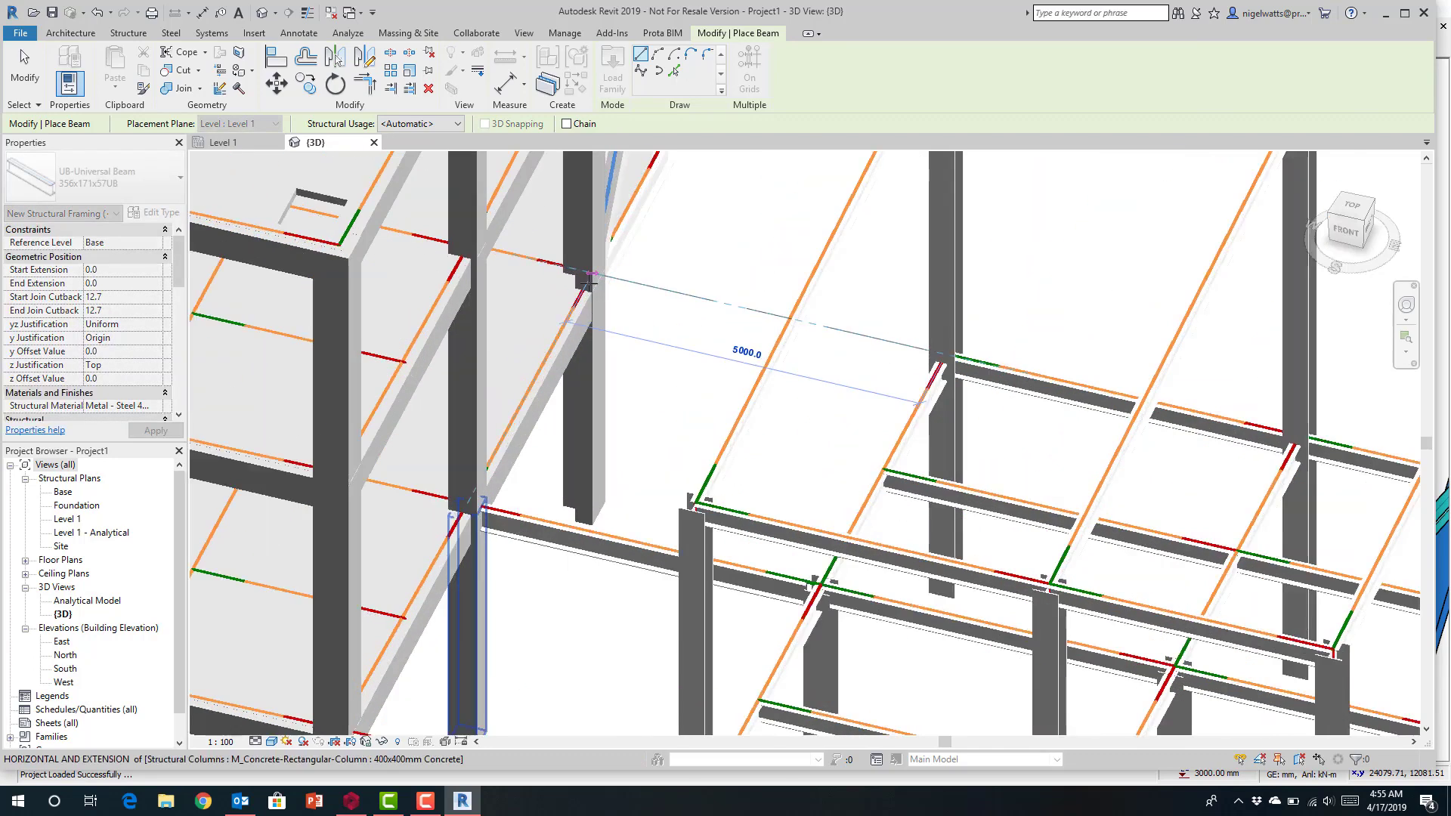
{"action": "scroll", "coordinate": [594, 274], "scroll_direction": "up", "scroll_amount": 1}
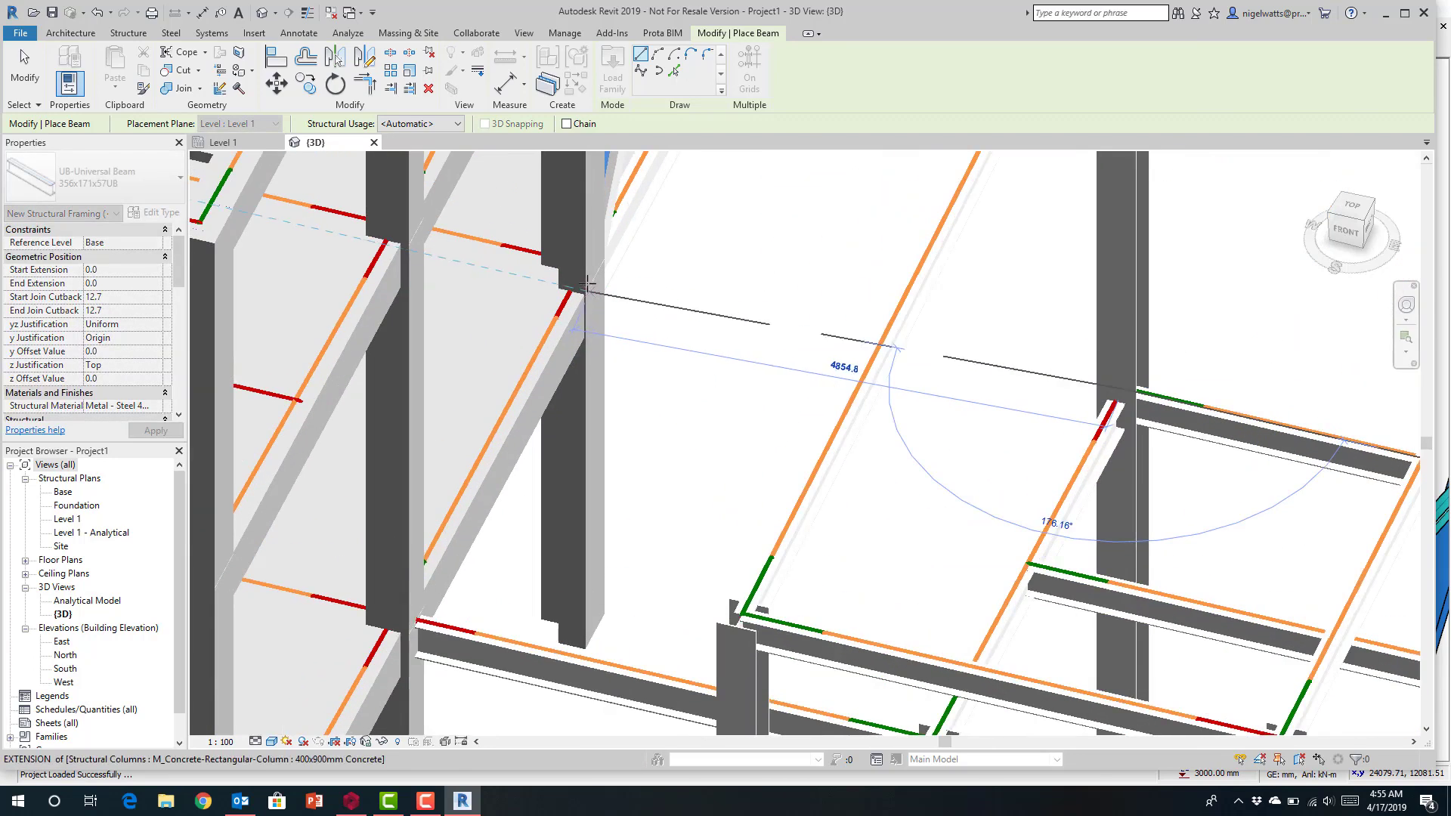
{"action": "scroll", "coordinate": [593, 269], "scroll_direction": "up", "scroll_amount": 1}
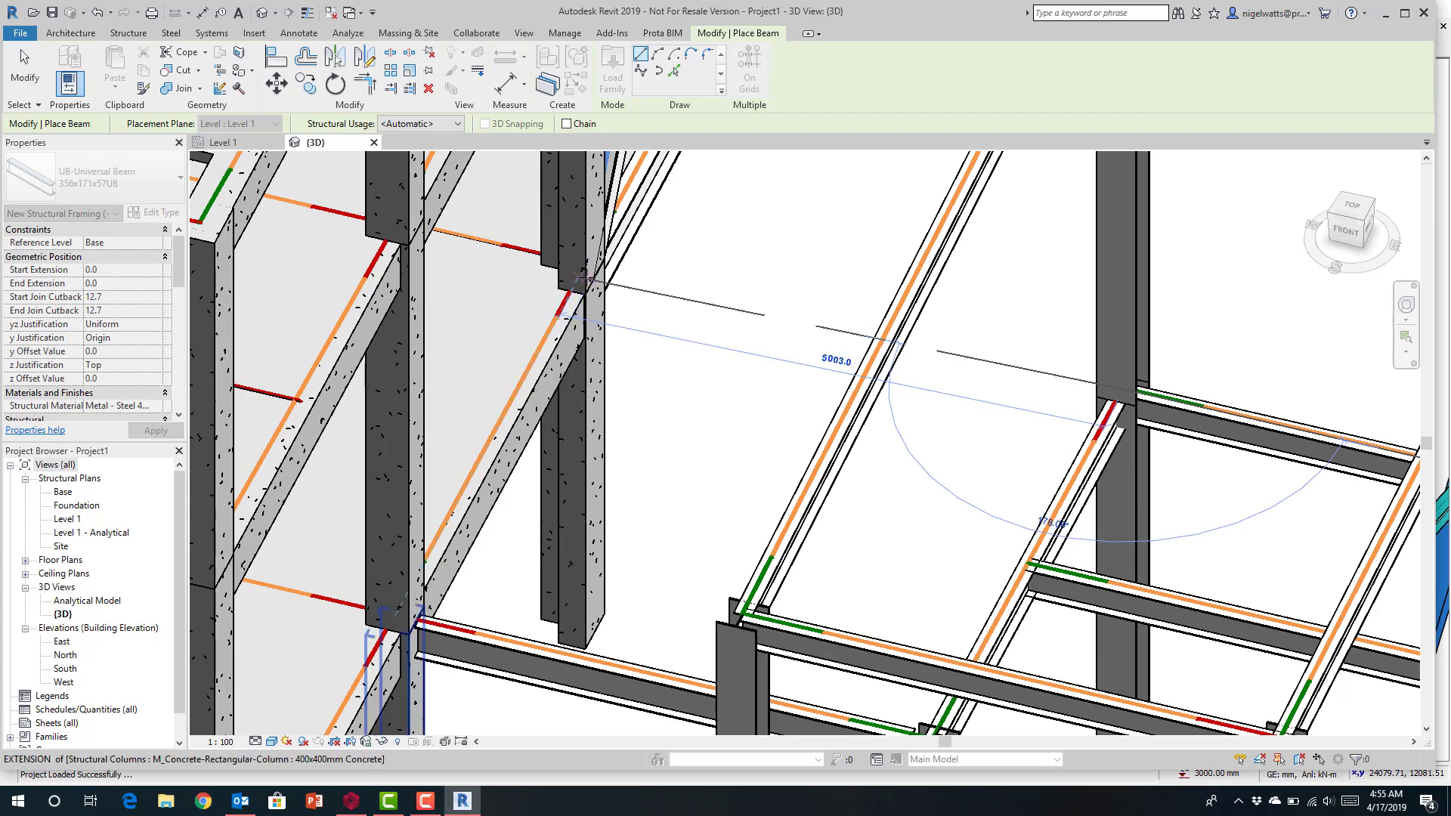
{"action": "left_click", "coordinate": [582, 270]}
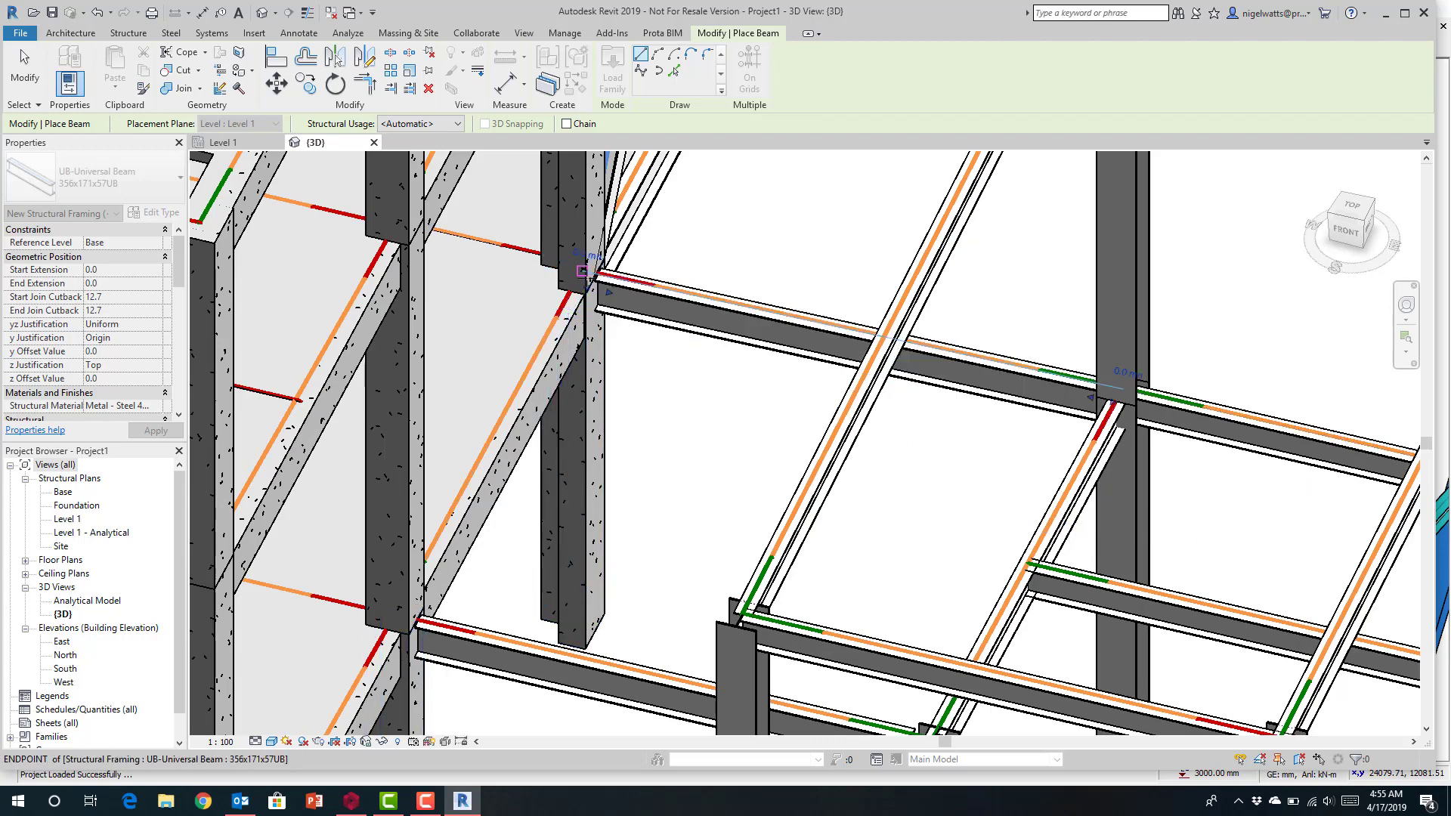
{"action": "scroll", "coordinate": [826, 282], "scroll_direction": "down", "scroll_amount": 5}
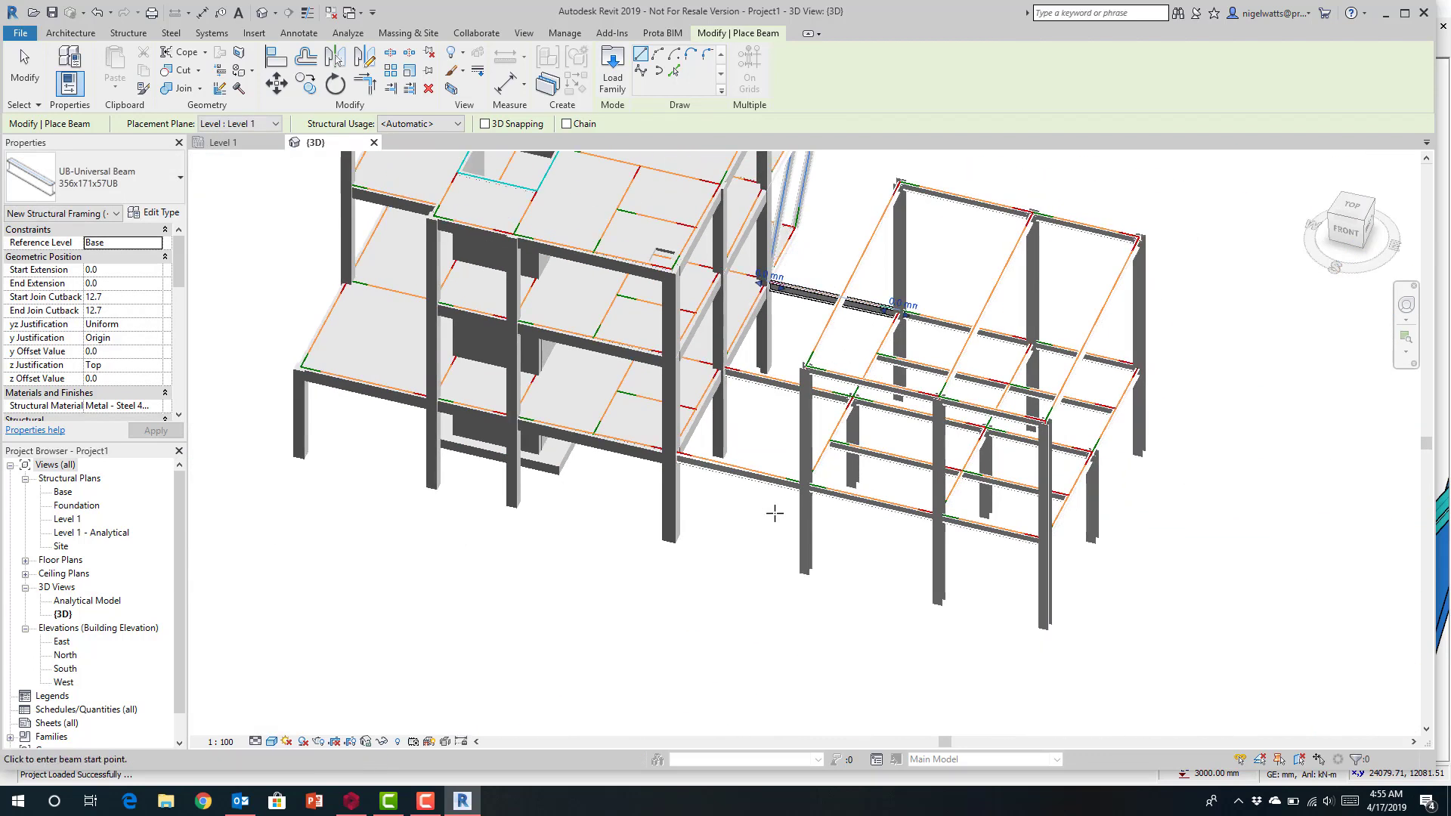
{"action": "key", "text": "Escape"}
{"action": "key", "text": "Escape"}
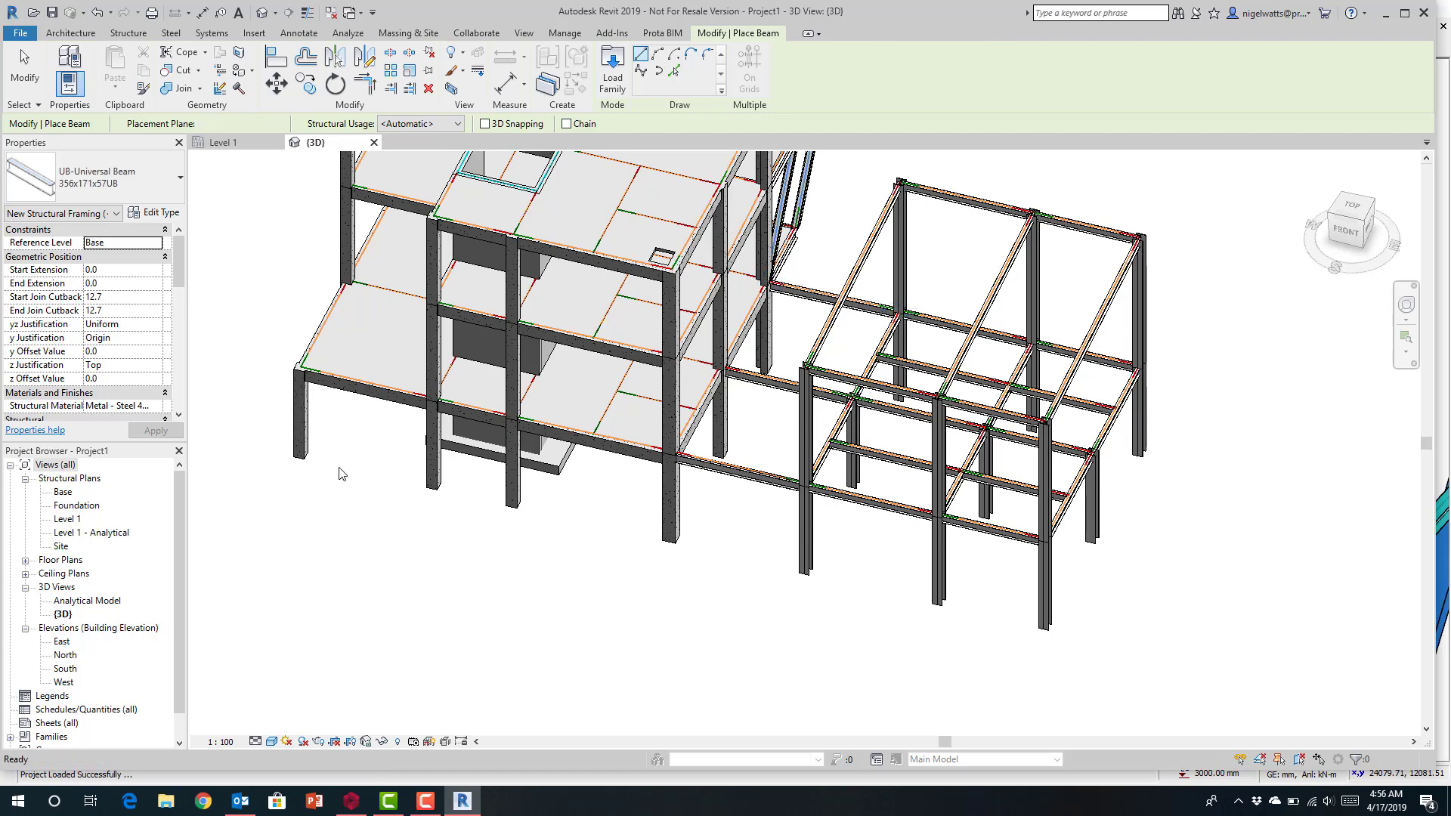
- Change the outer corner column under the Level 1 slab to M_Concrete-Round-Column, type 450mm
{"action": "scroll", "coordinate": [306, 397], "scroll_direction": "up", "scroll_amount": 3}
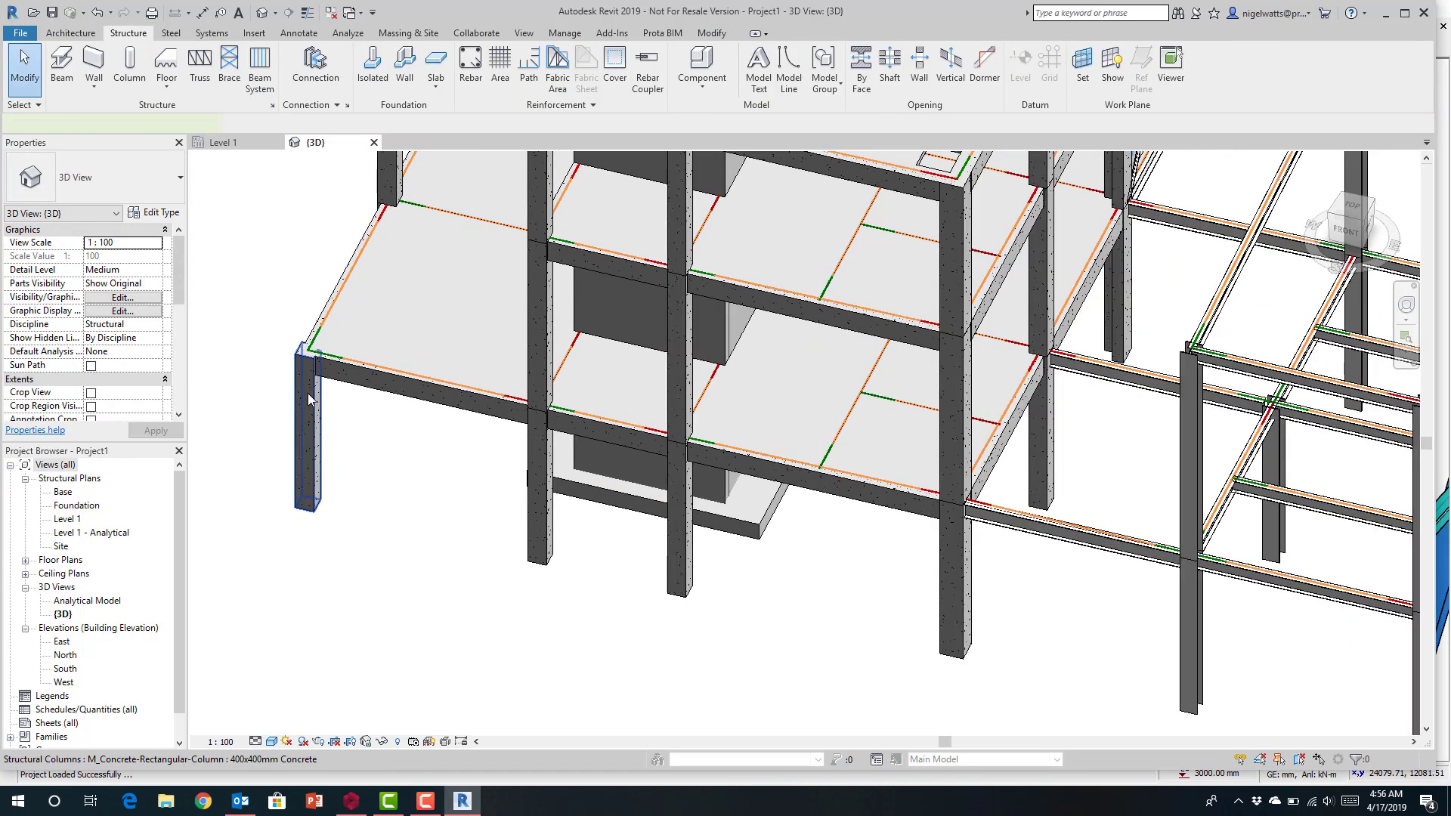
{"action": "left_click", "coordinate": [308, 399]}
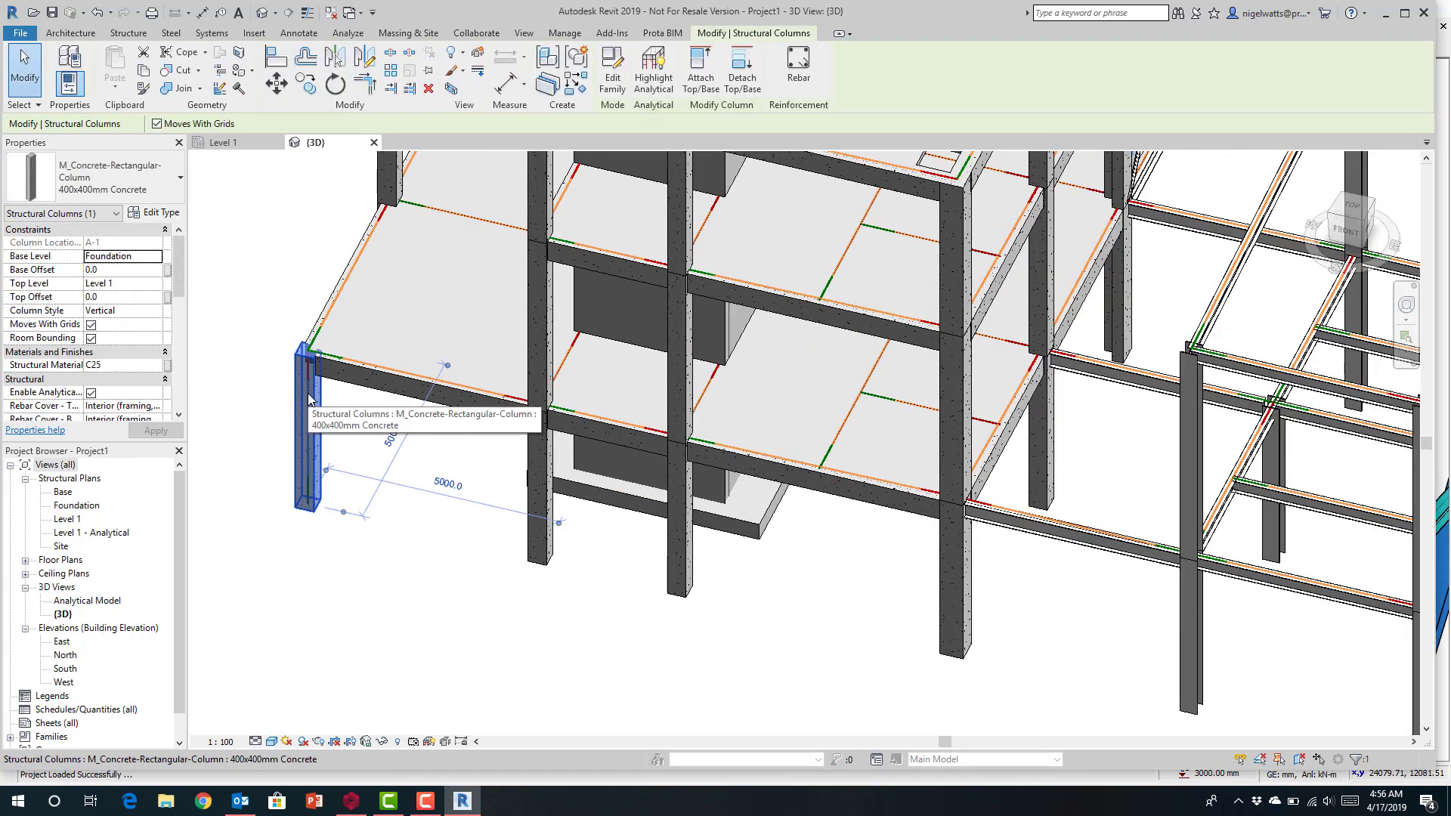
{"action": "left_click", "coordinate": [139, 185]}
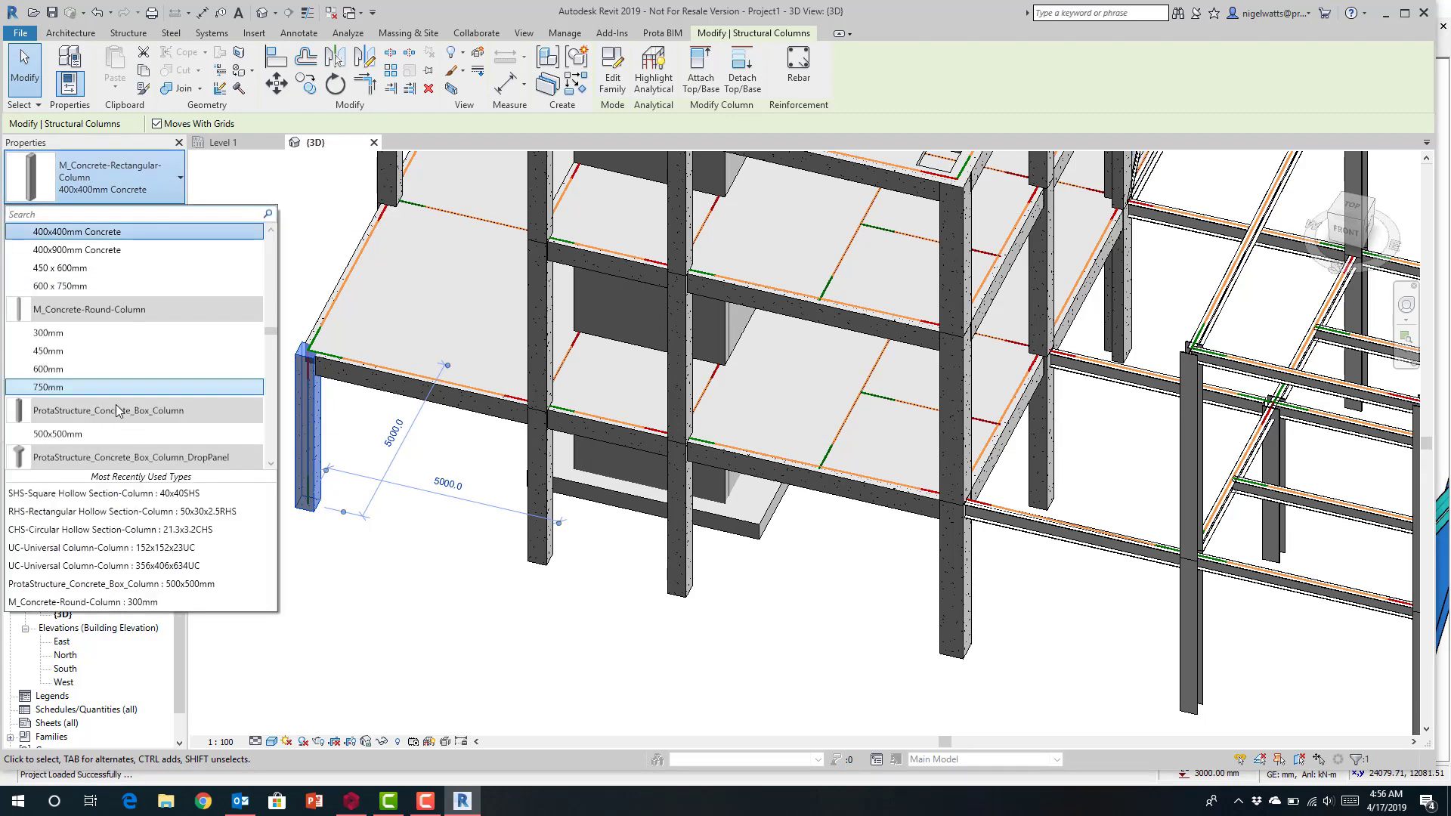
{"action": "scroll", "coordinate": [89, 320], "scroll_direction": "up", "scroll_amount": 2}
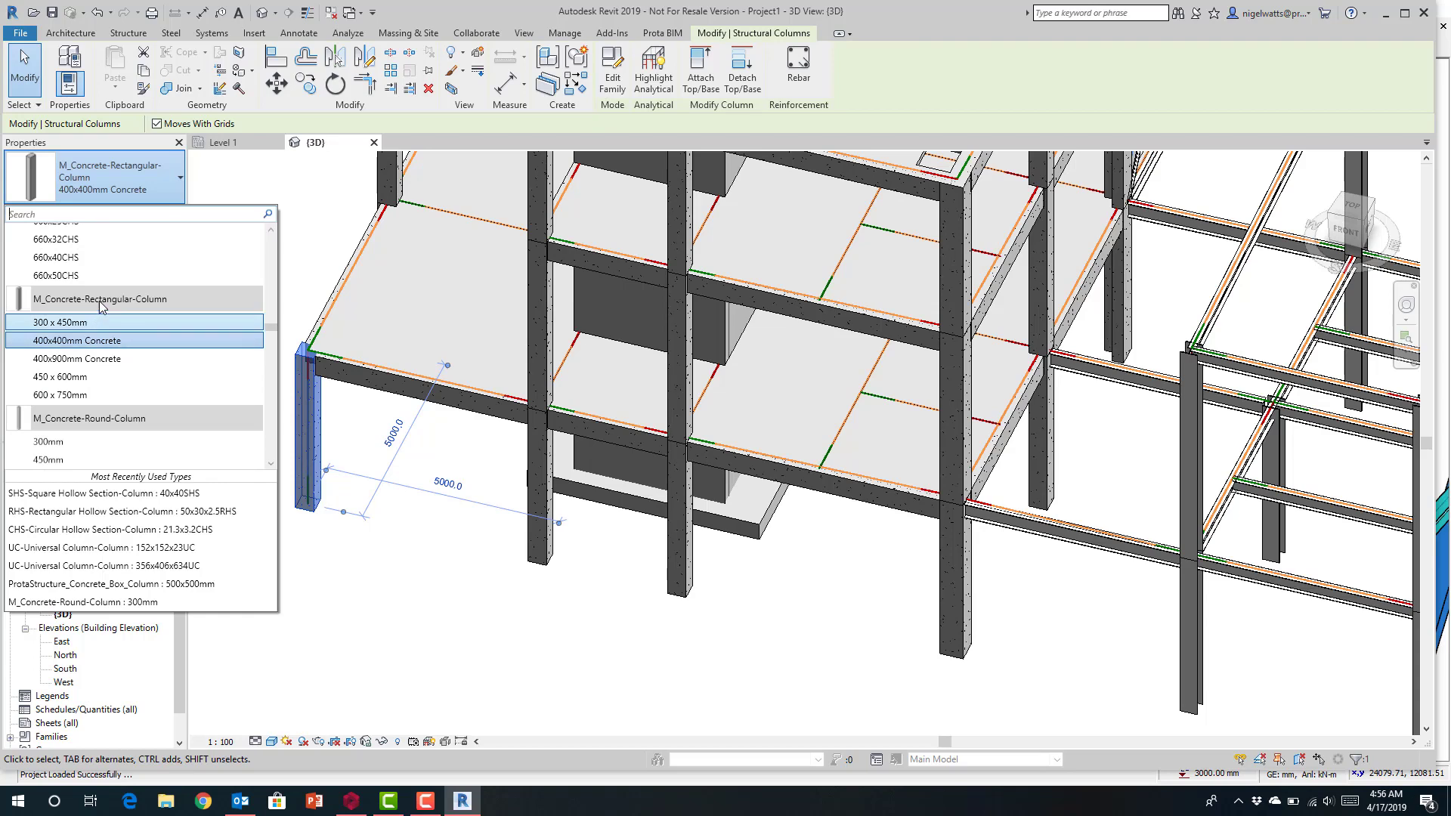
{"action": "scroll", "coordinate": [87, 393], "scroll_direction": "down", "scroll_amount": 2}
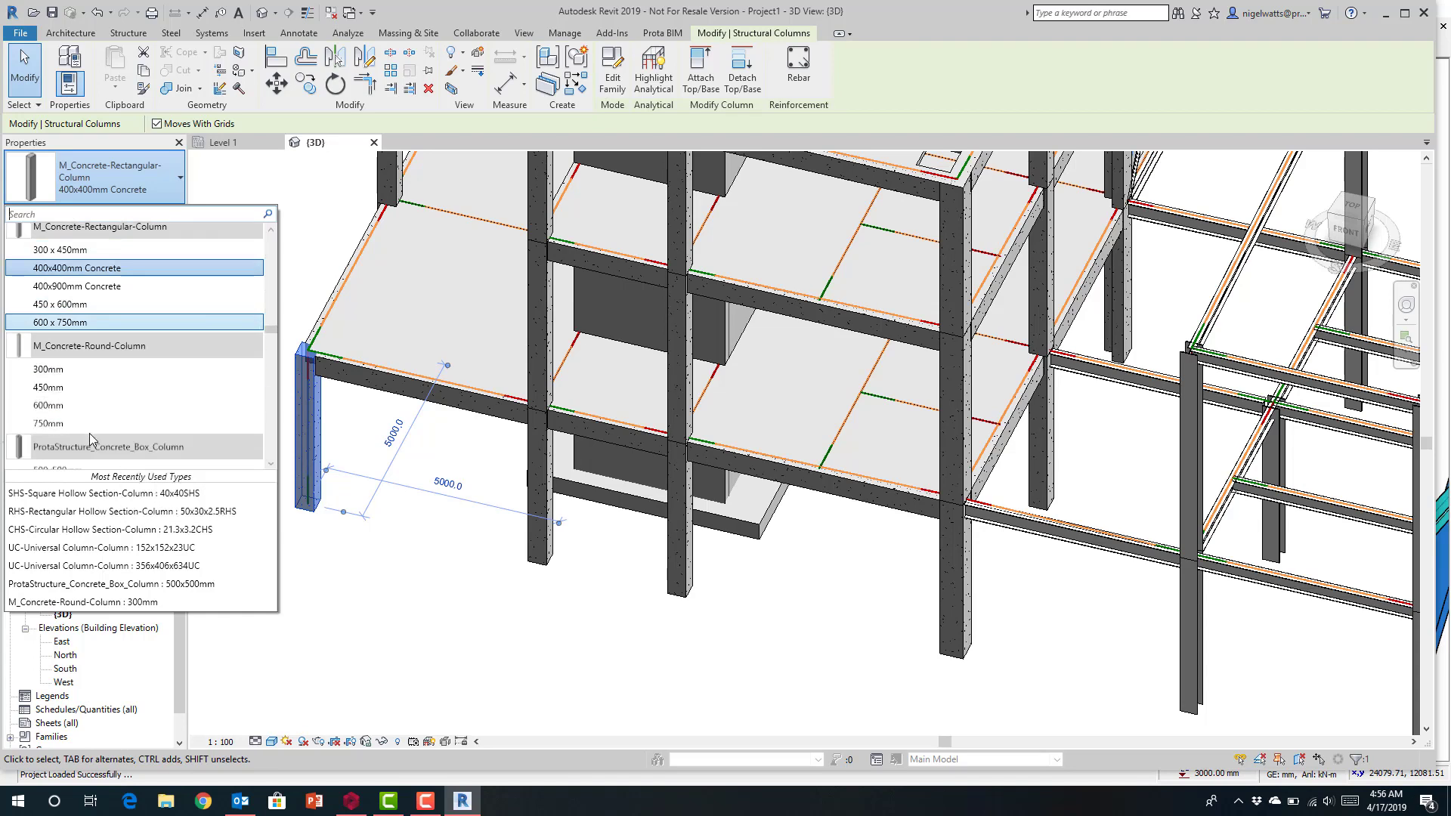
{"action": "left_click", "coordinate": [84, 387]}
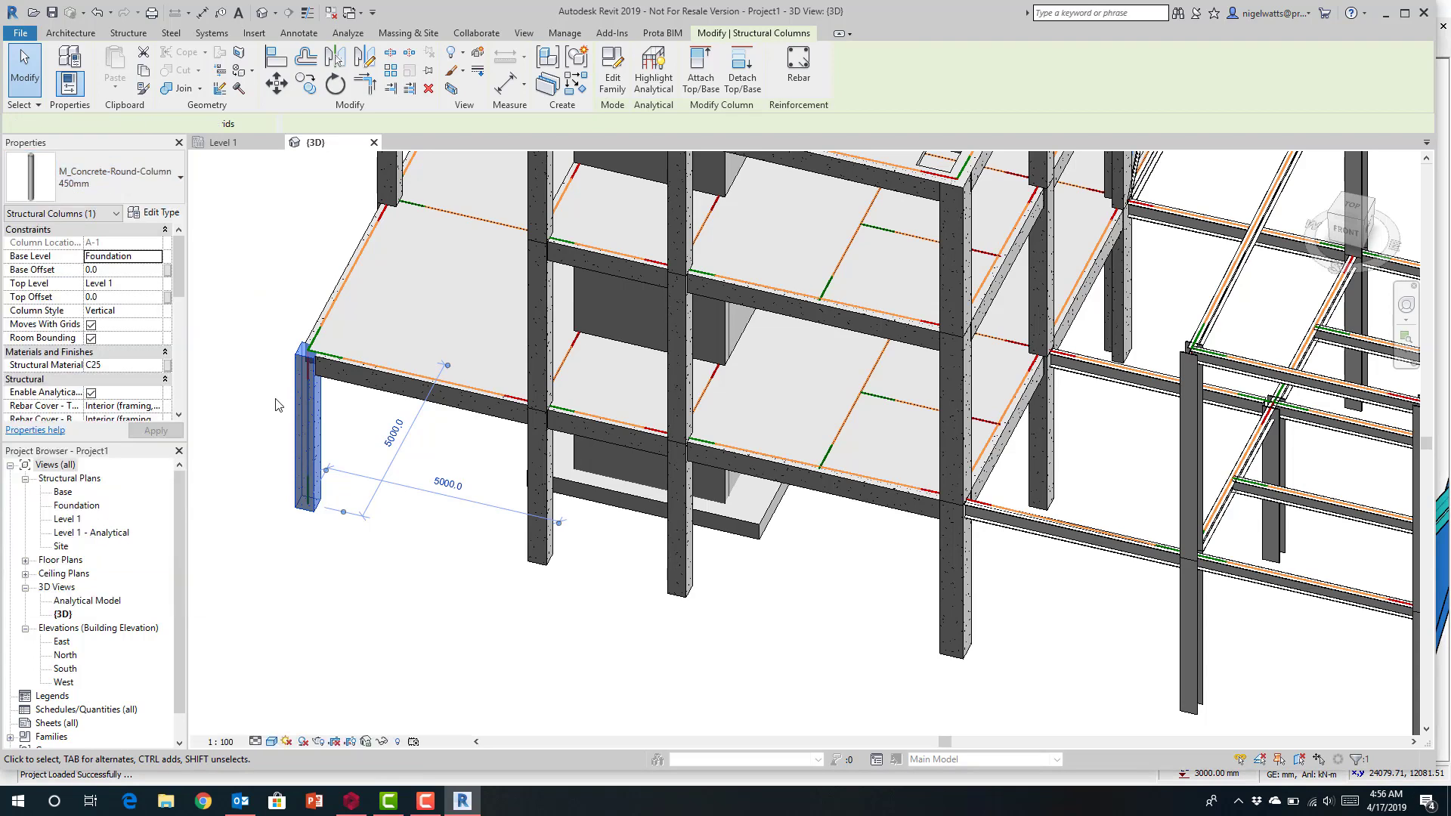
{"action": "scroll", "coordinate": [309, 395], "scroll_direction": "up", "scroll_amount": 1}
{"action": "scroll", "coordinate": [309, 395], "scroll_direction": "up", "scroll_amount": 1}
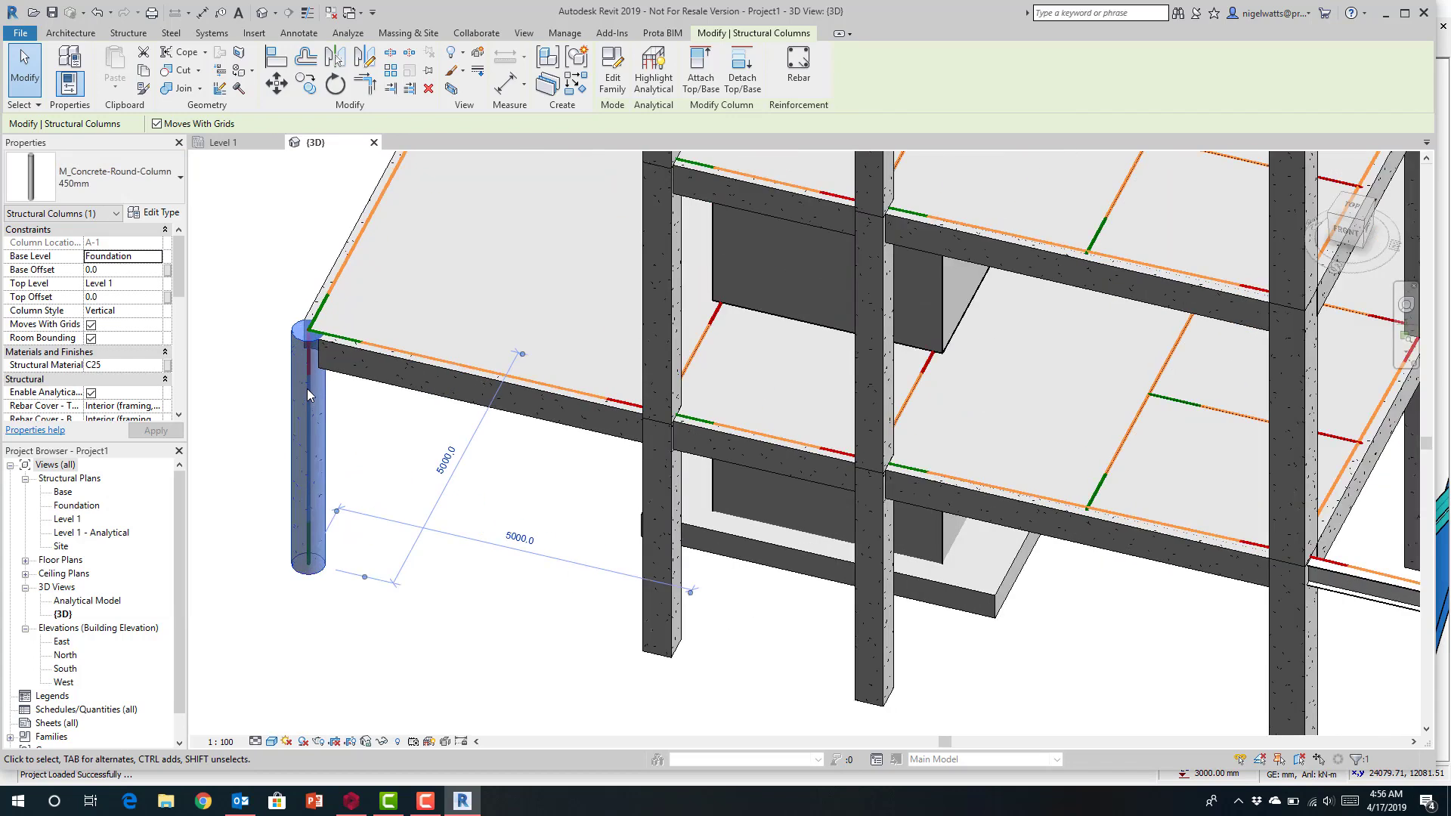
- Change the Level 1 edge beam beside the round corner column to the M_Concrete-Rectangular Beam type 300 x 600mm
{"action": "left_click", "coordinate": [398, 384]}
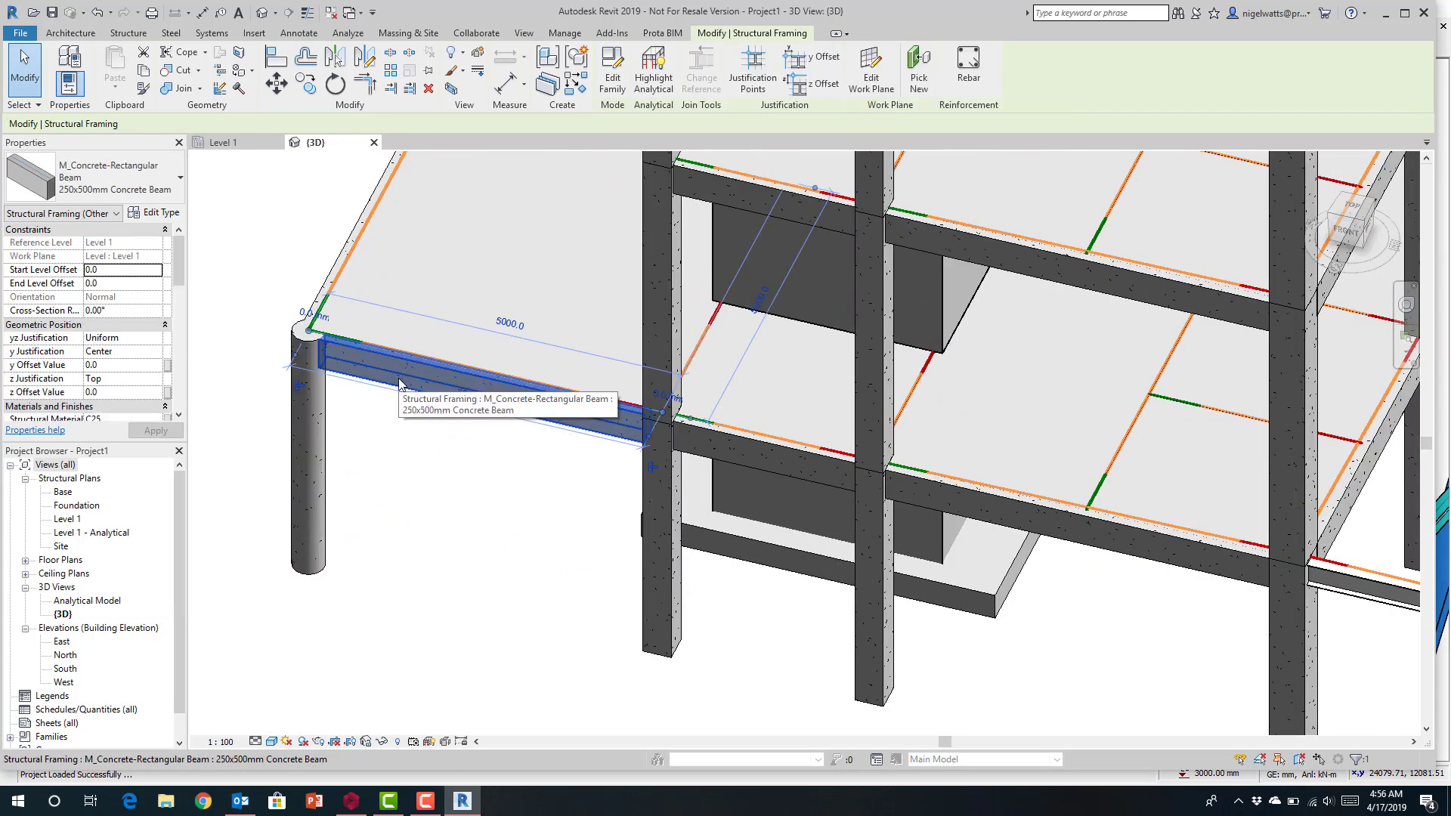
{"action": "left_click", "coordinate": [109, 194]}
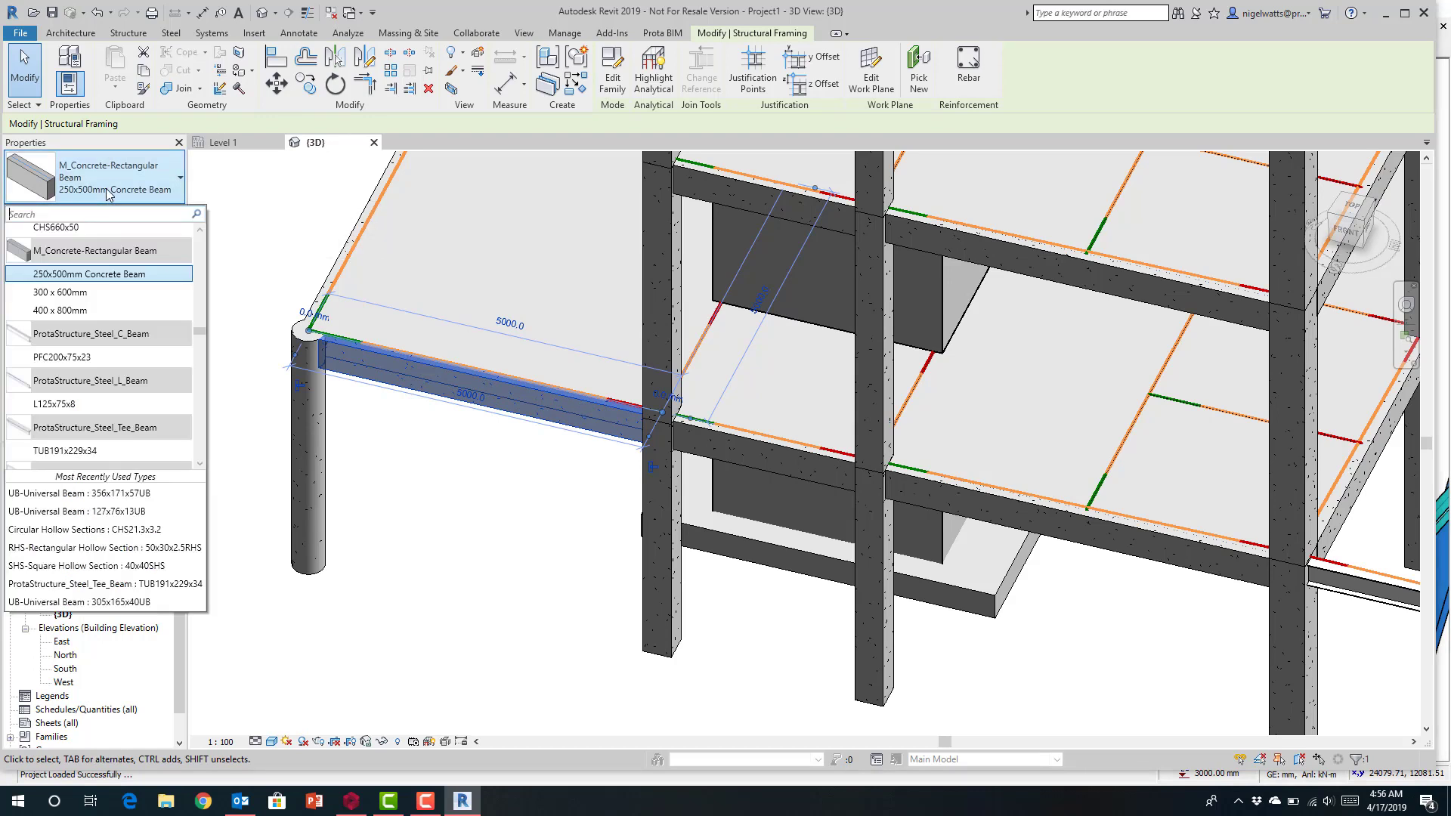
{"action": "left_click", "coordinate": [96, 301]}
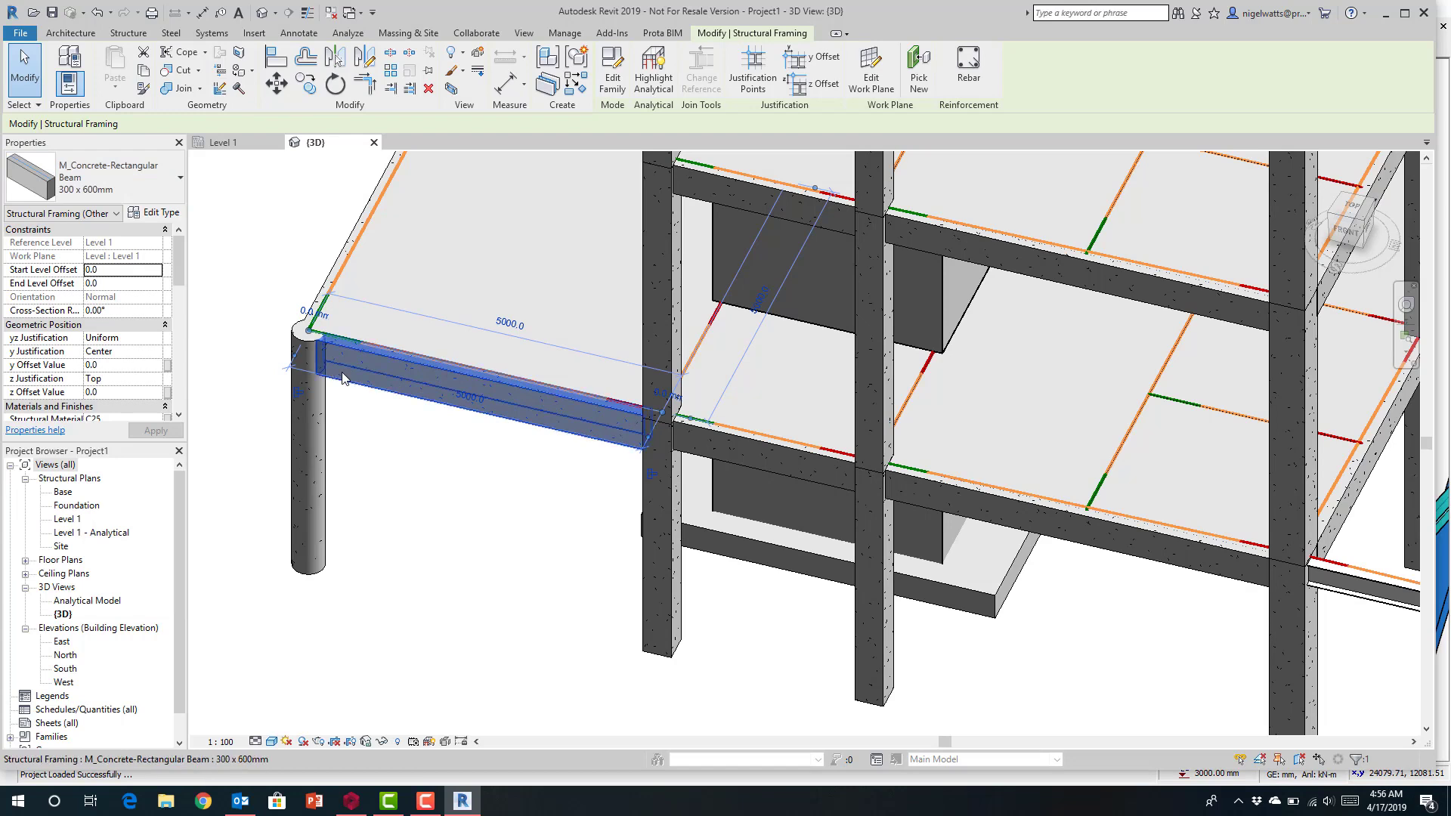
{"action": "scroll", "coordinate": [423, 368], "scroll_direction": "up", "scroll_amount": 2}
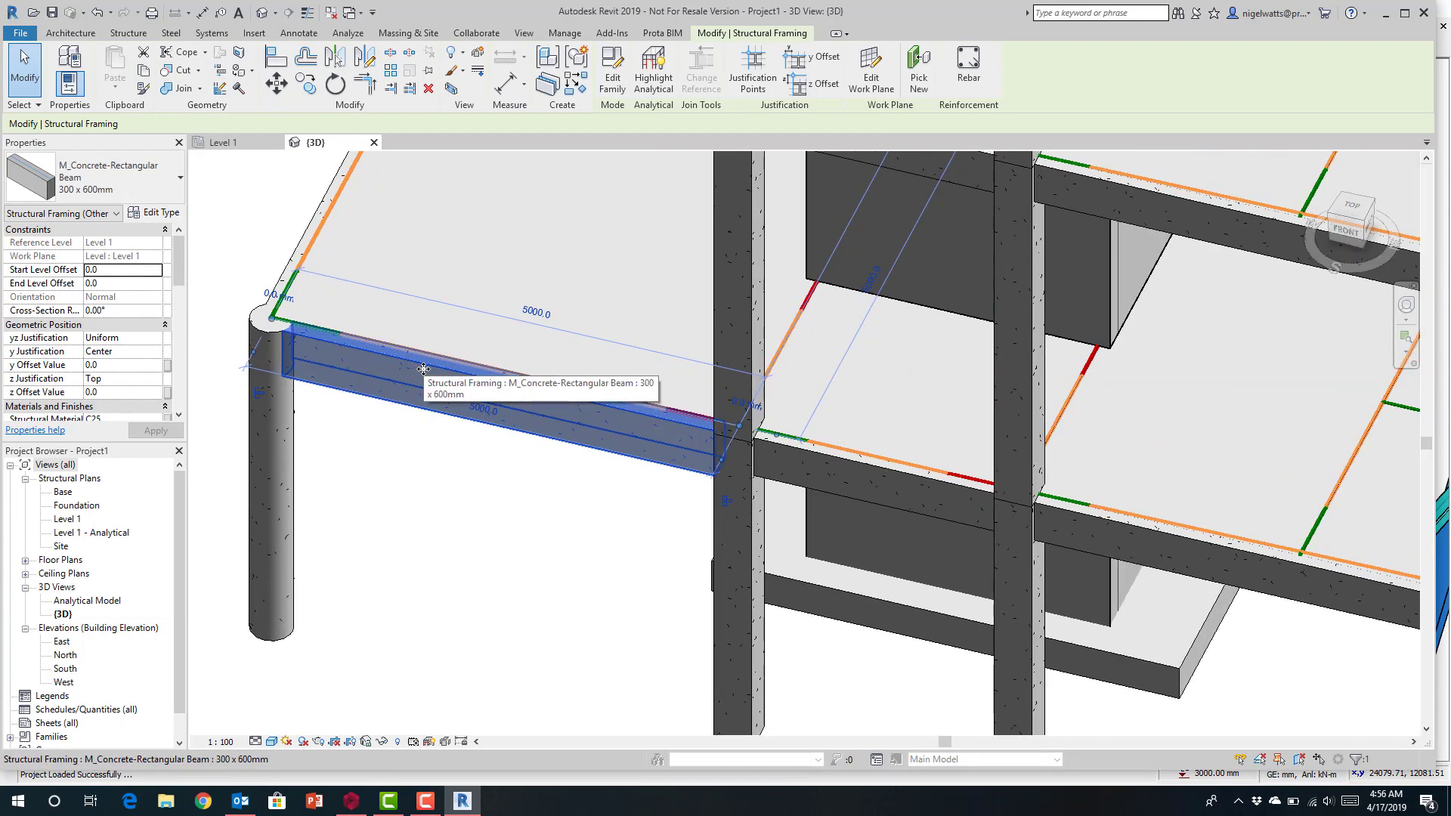
{"action": "scroll", "coordinate": [423, 368], "scroll_direction": "up", "scroll_amount": 1}
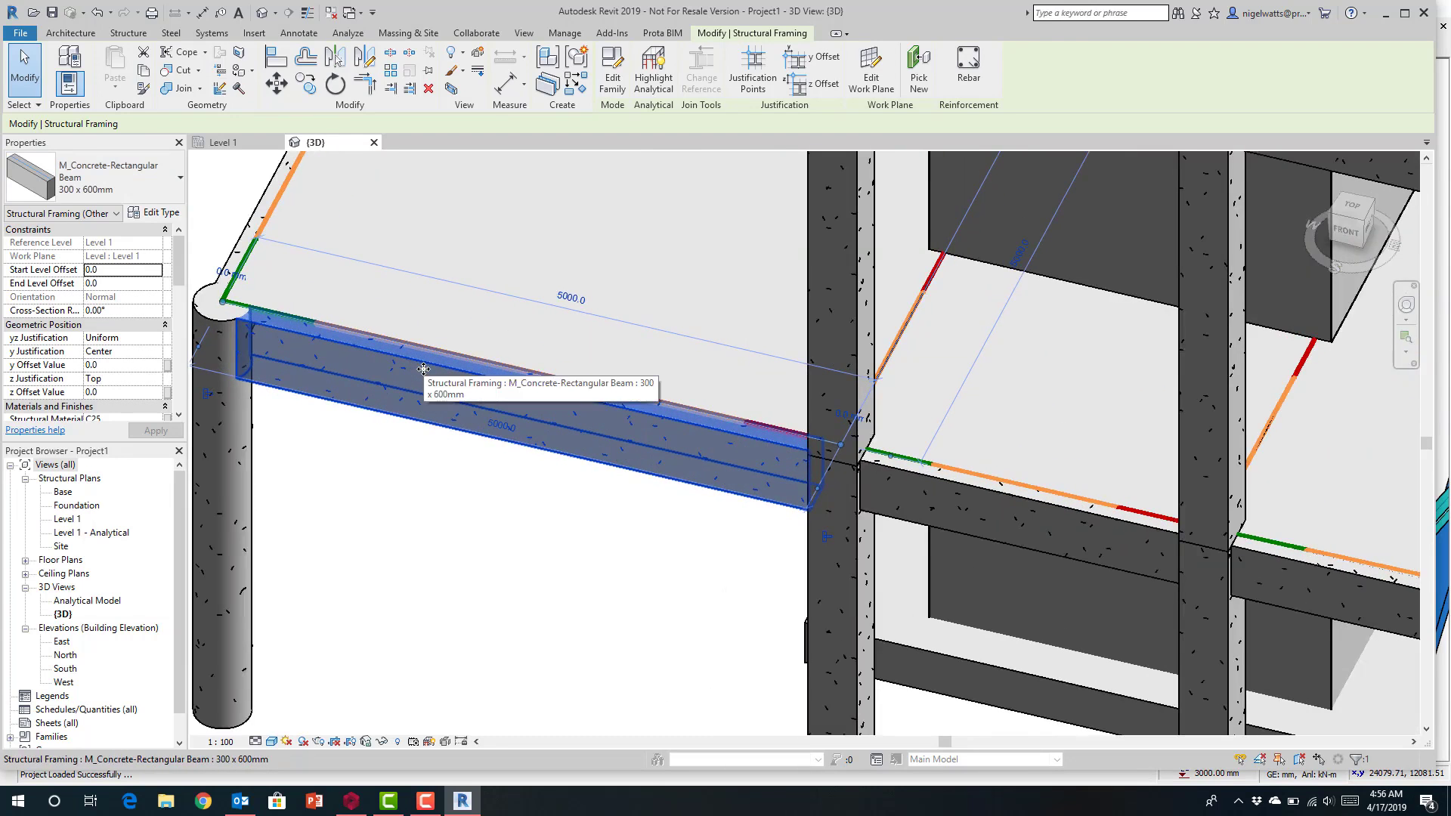
{"action": "key", "text": "Escape"}
- Export the edited Revit model to ProtaStructure format, choosing the ConstructSing project from all projects as the target
{"action": "scroll", "coordinate": [446, 331], "scroll_direction": "down", "scroll_amount": 5}
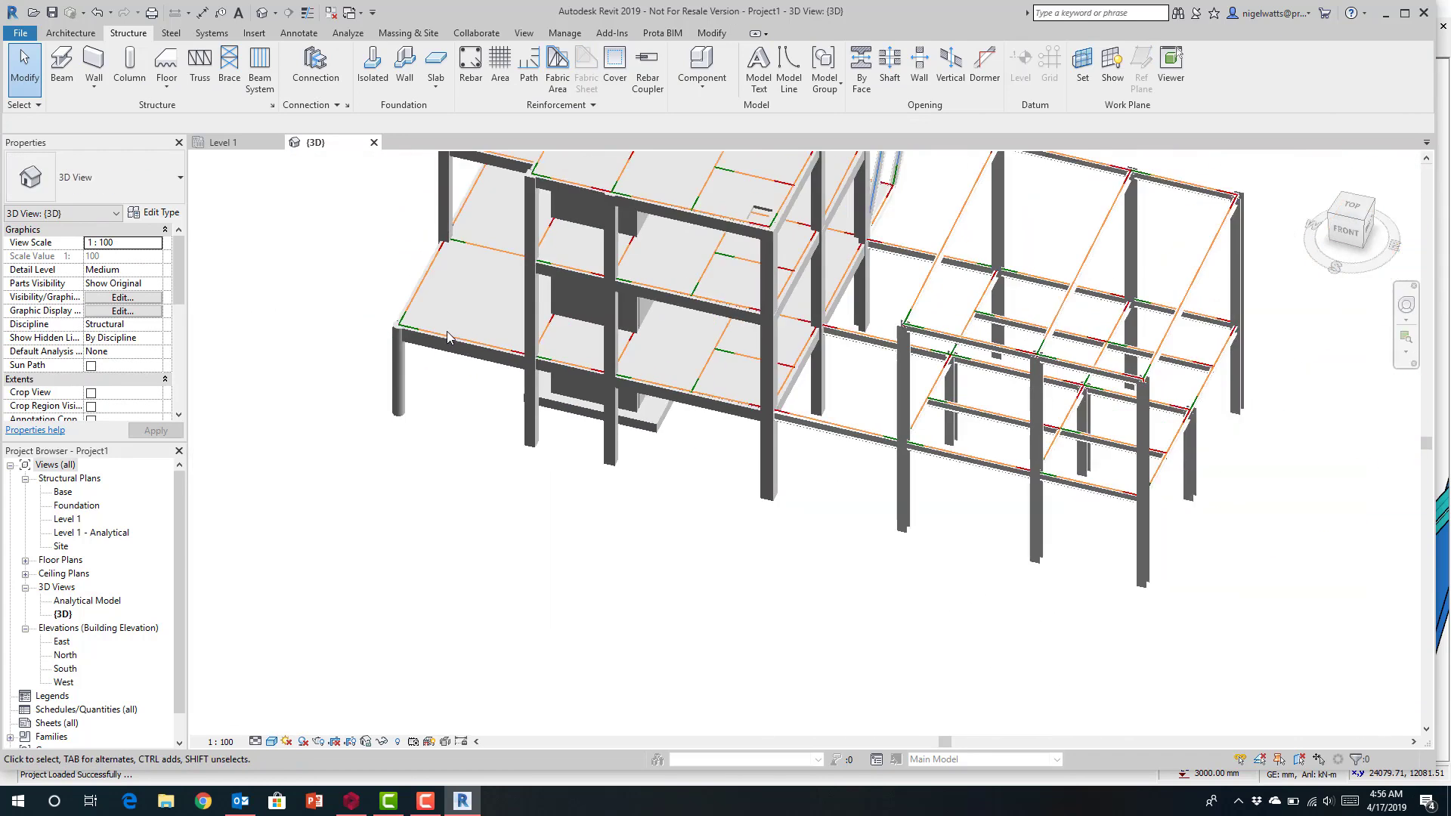
{"action": "middle_click_drag", "start_coordinate": [580, 395], "coordinate": [563, 531]}
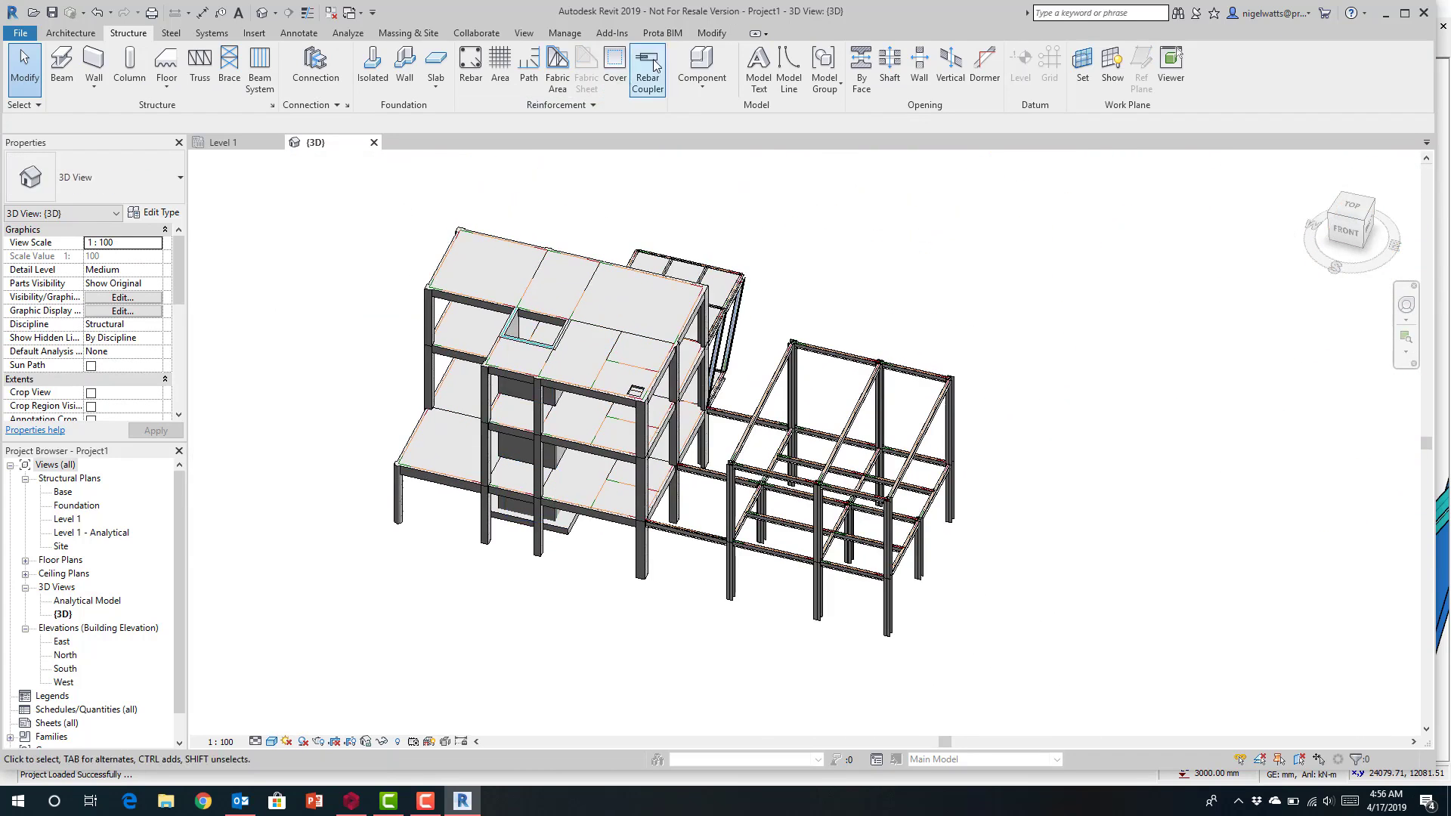
{"action": "left_click", "coordinate": [663, 33]}
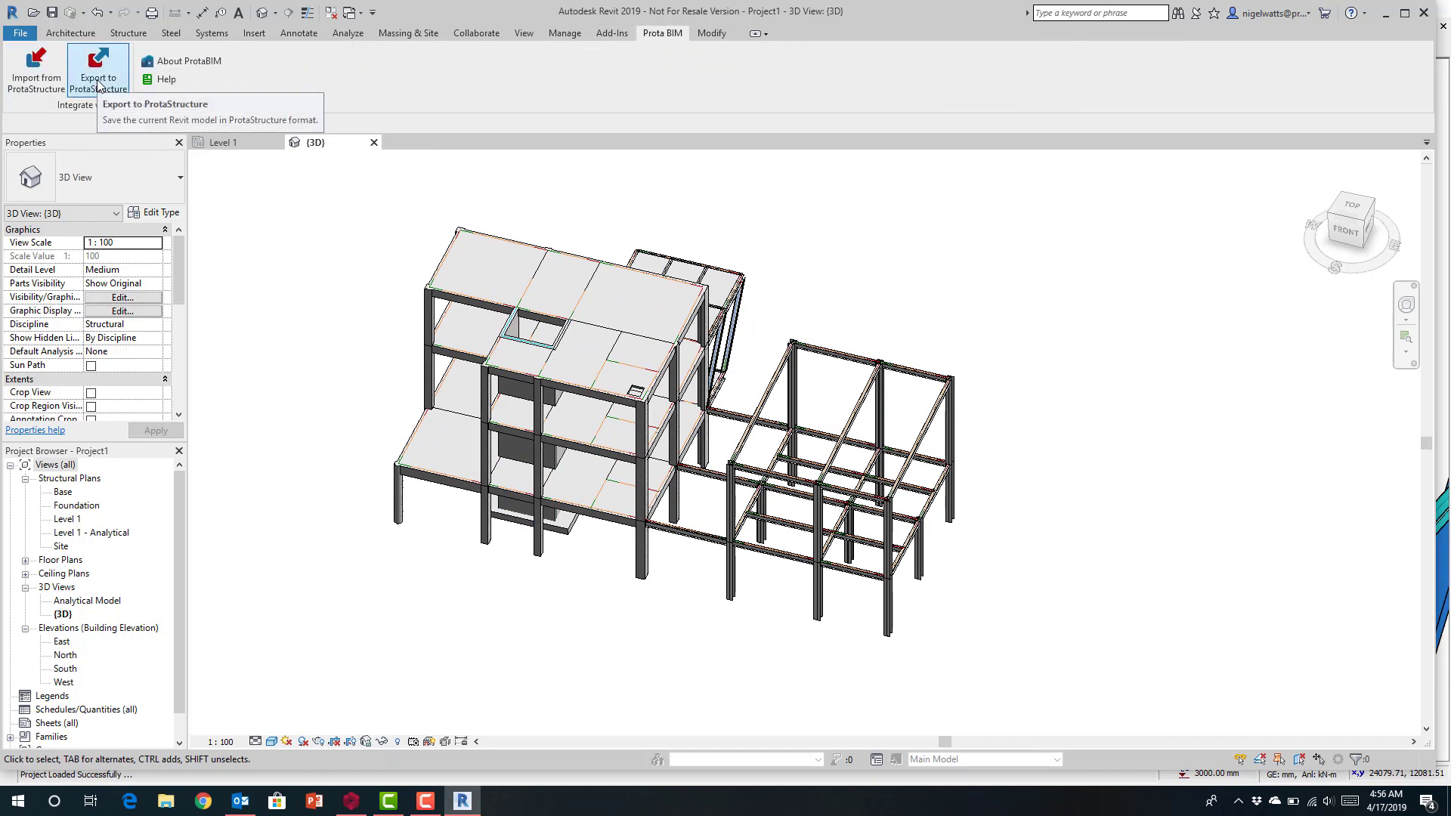
{"action": "left_click", "coordinate": [97, 85]}
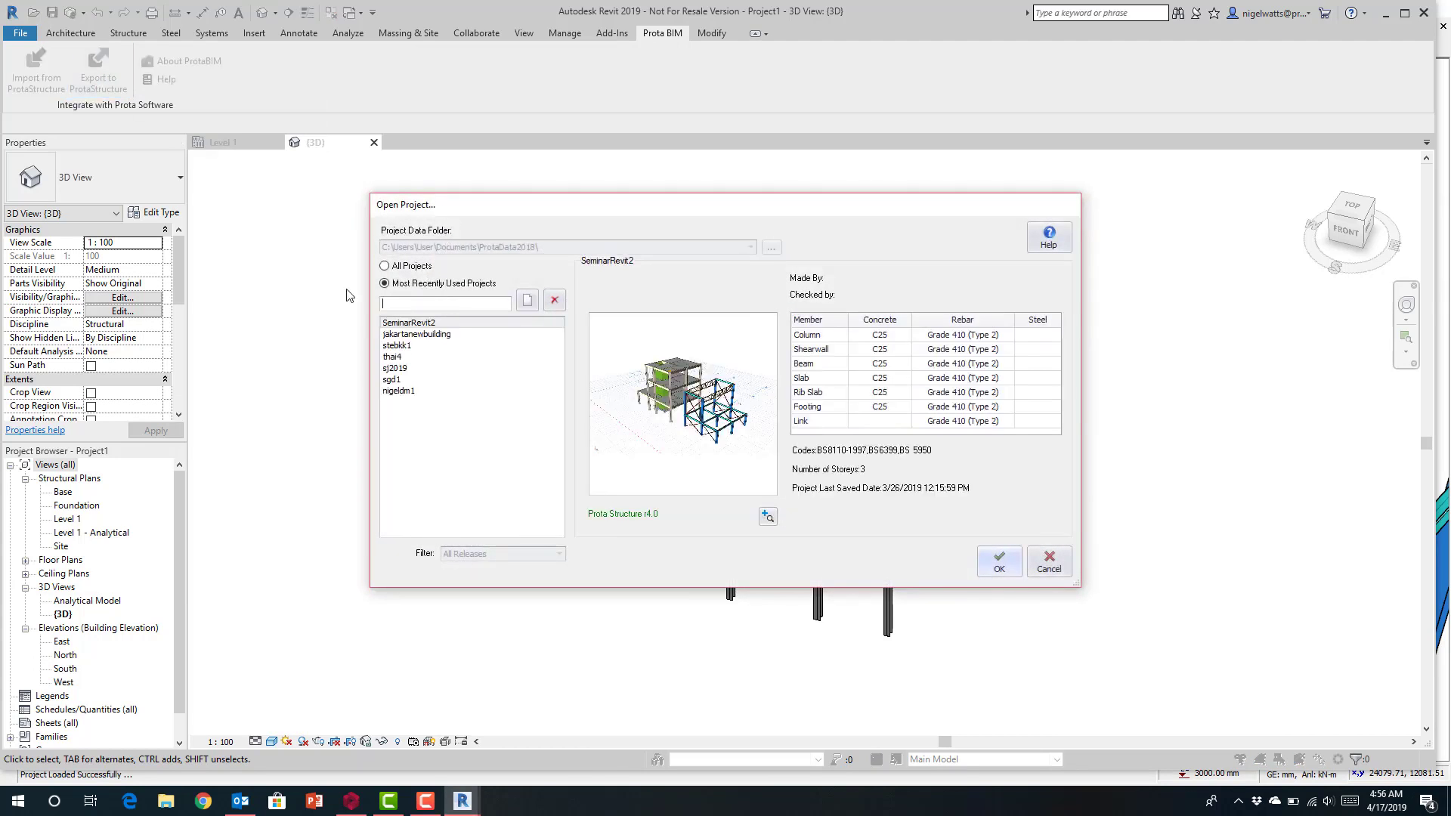
{"action": "left_click", "coordinate": [384, 265]}
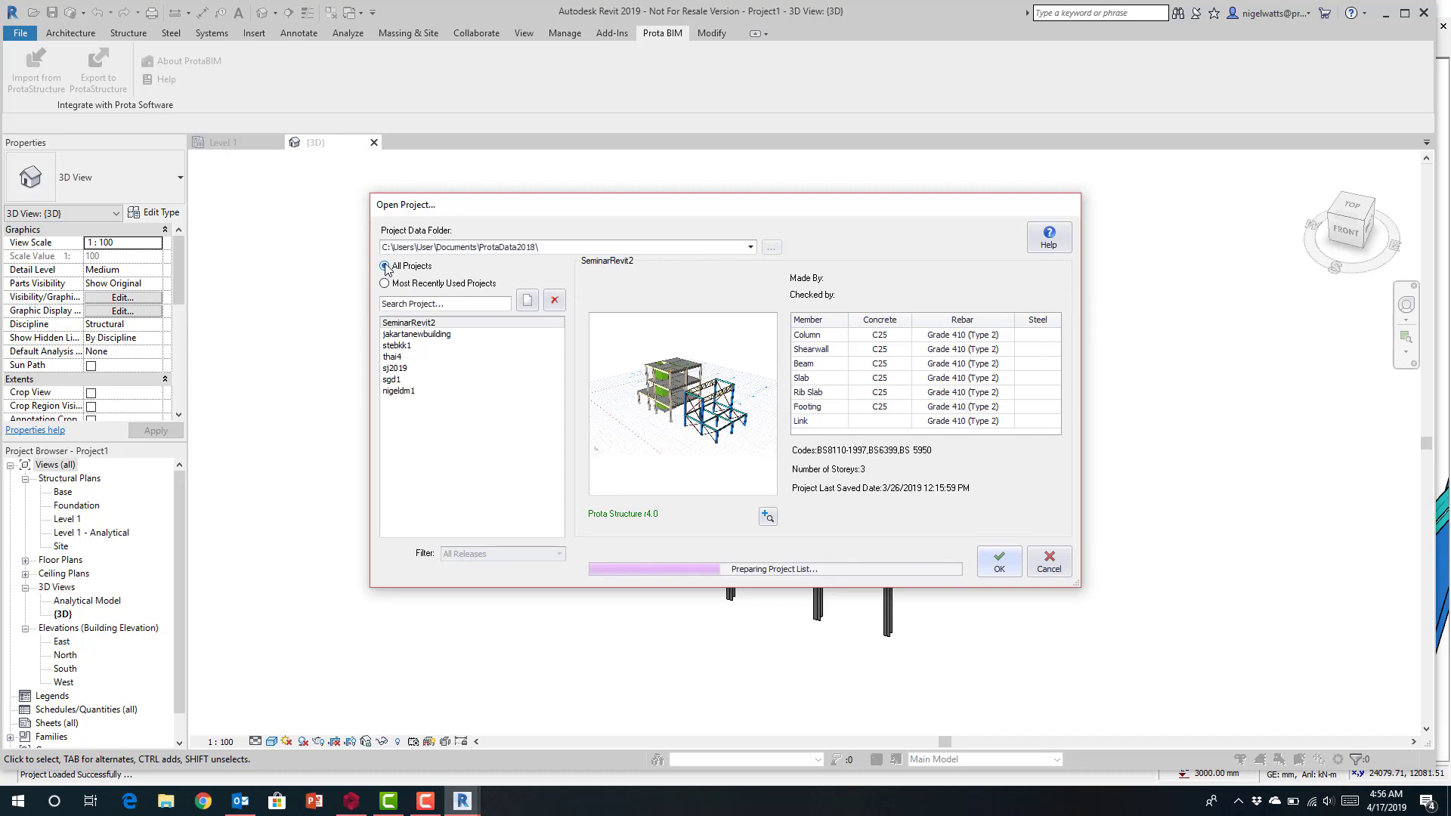
{"action": "scroll", "coordinate": [439, 420], "scroll_direction": "down", "scroll_amount": 6}
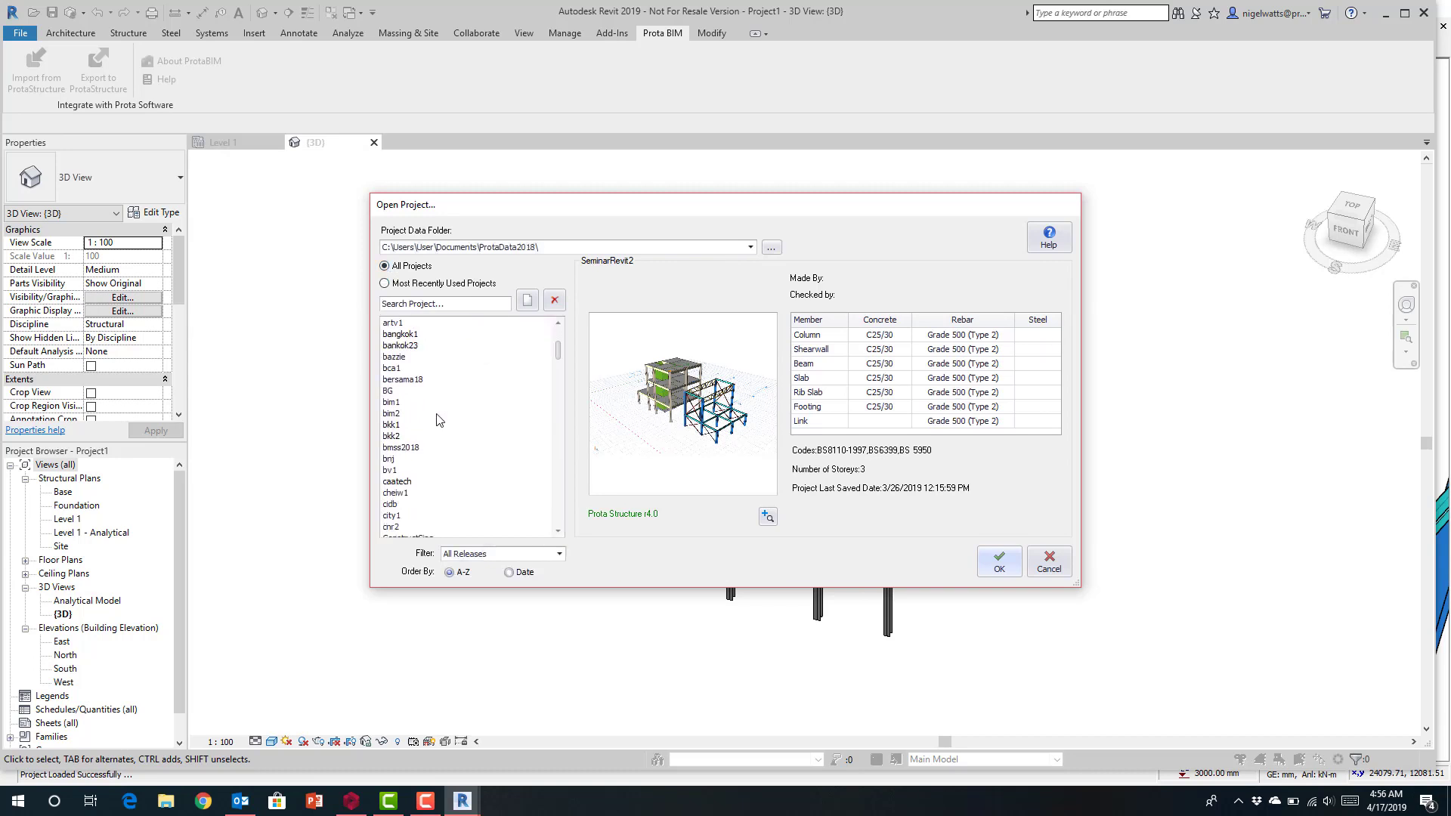
{"action": "left_click", "coordinate": [417, 436]}
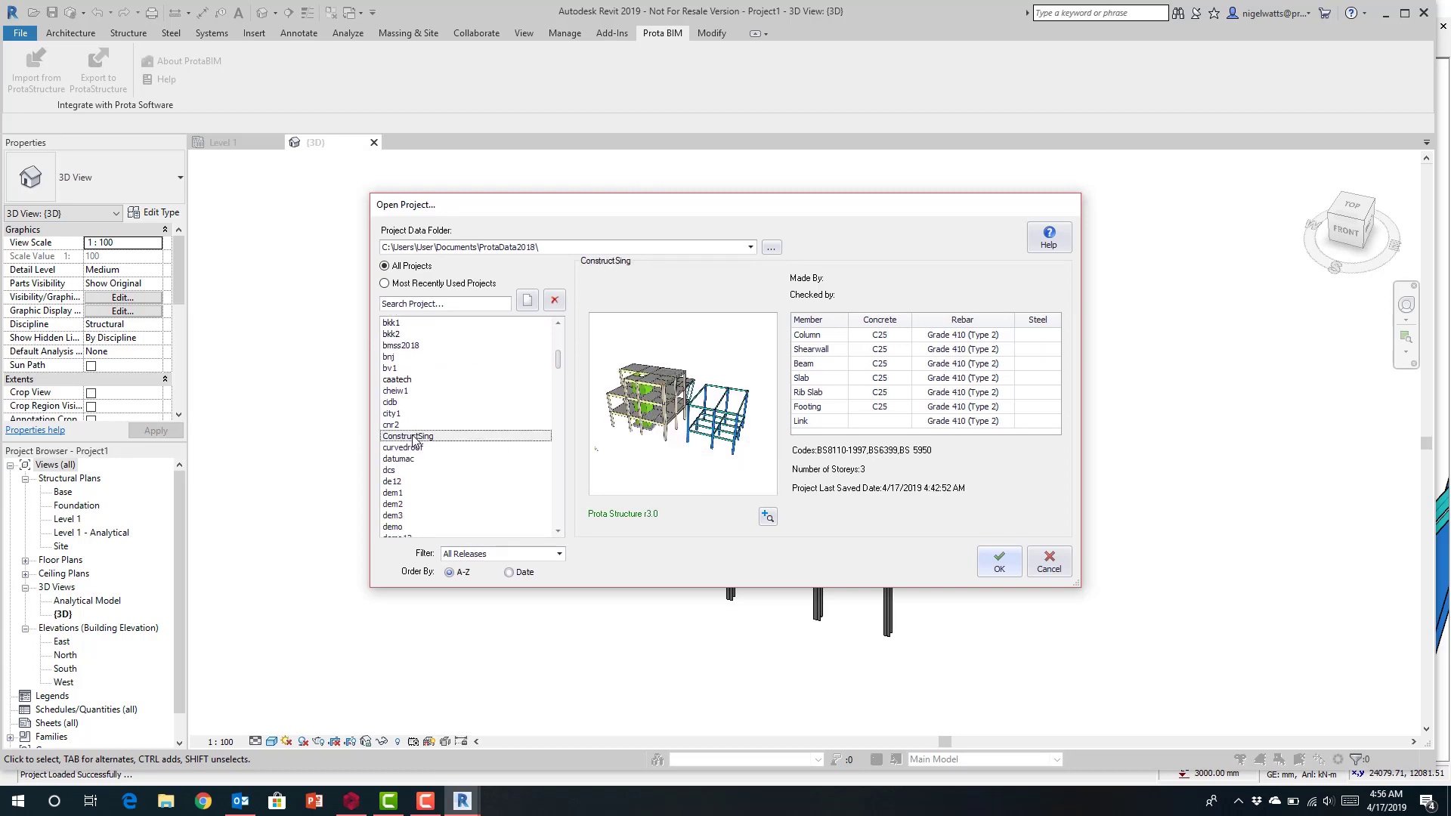
{"action": "left_click", "coordinate": [999, 562]}
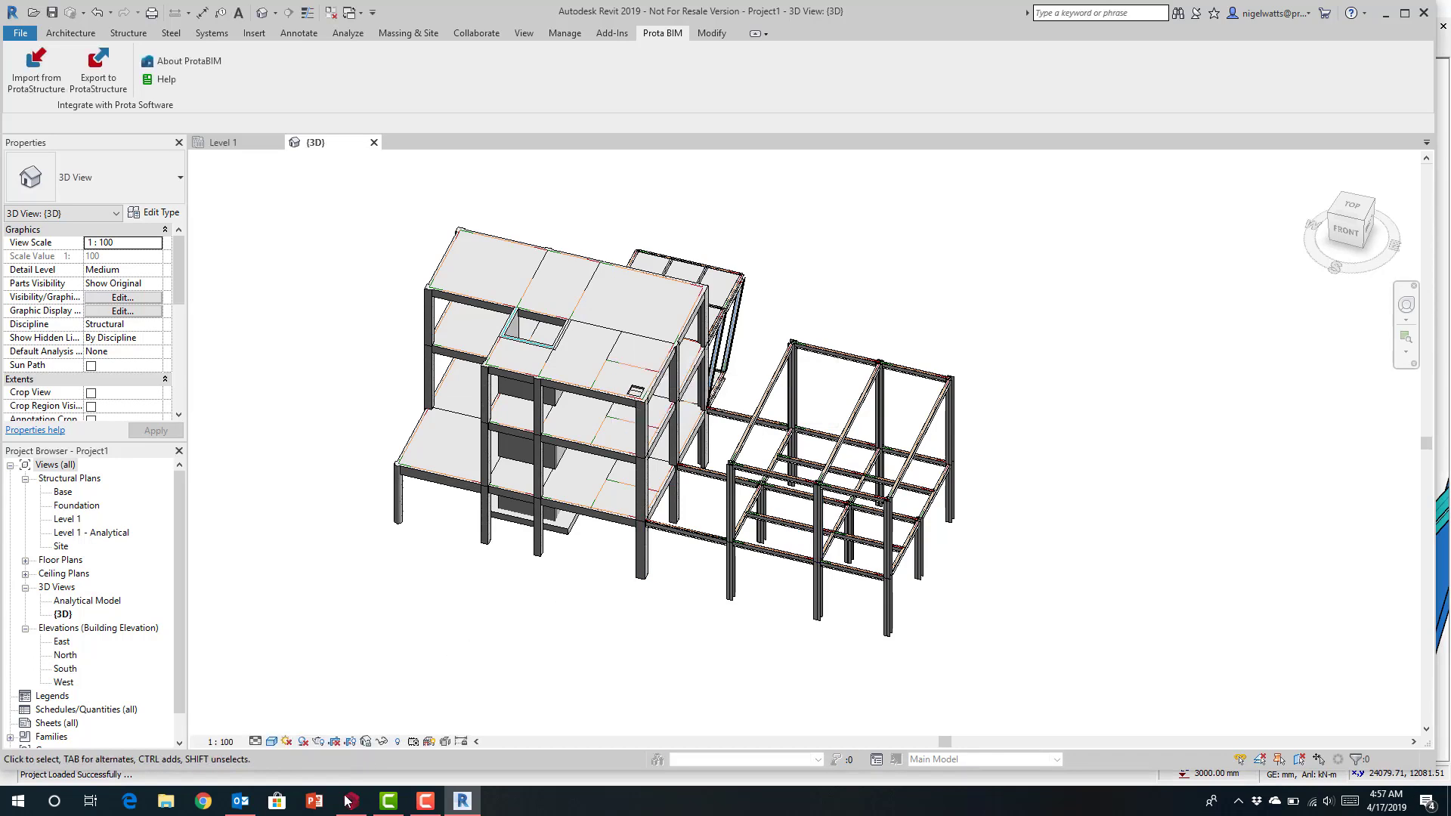
- Switch to ProtaStructure with the ConstructSing project and start an import from Revit Structure
{"action": "mouse_move", "coordinate": [350, 810]}
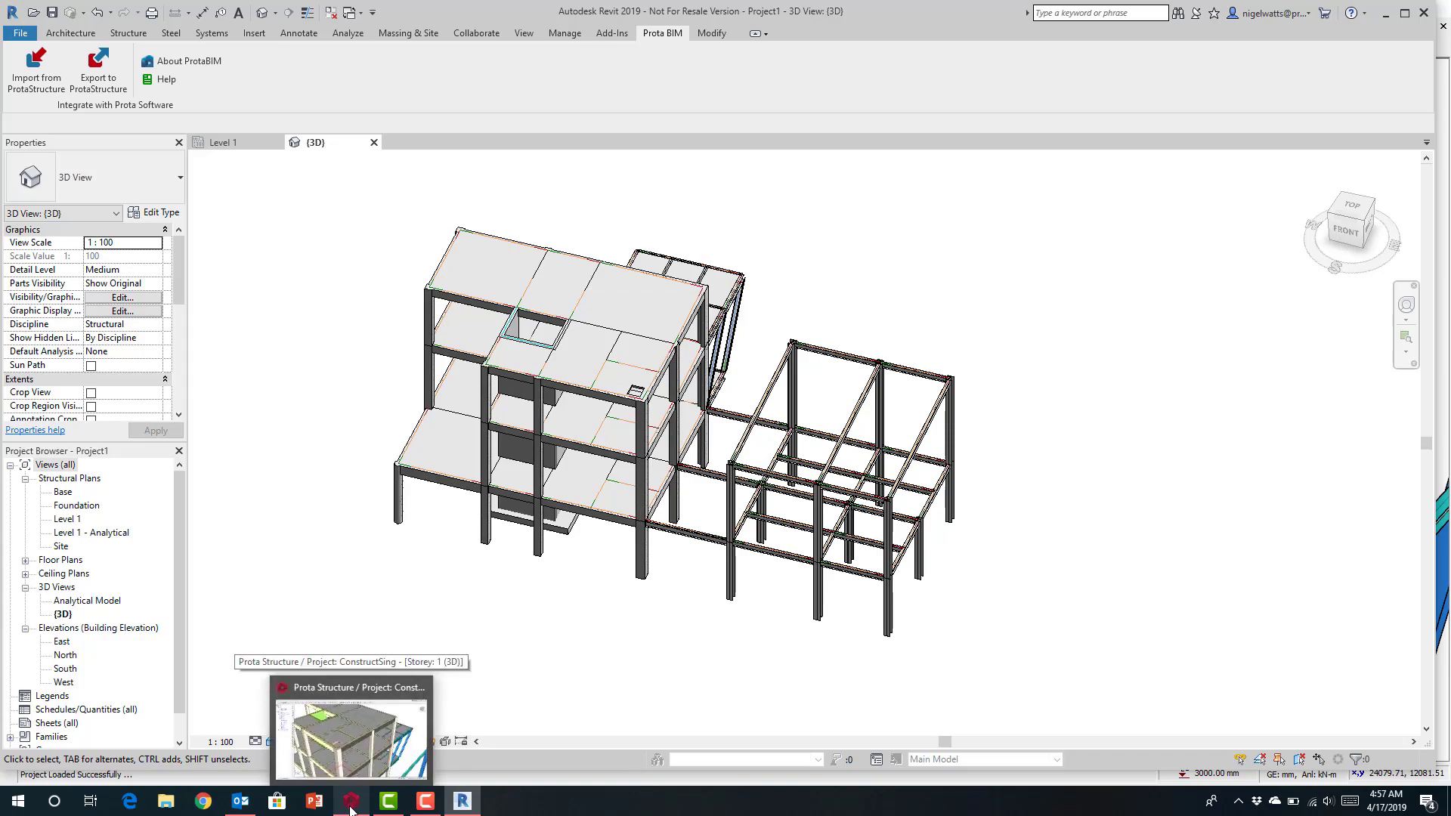
{"action": "left_click", "coordinate": [350, 809]}
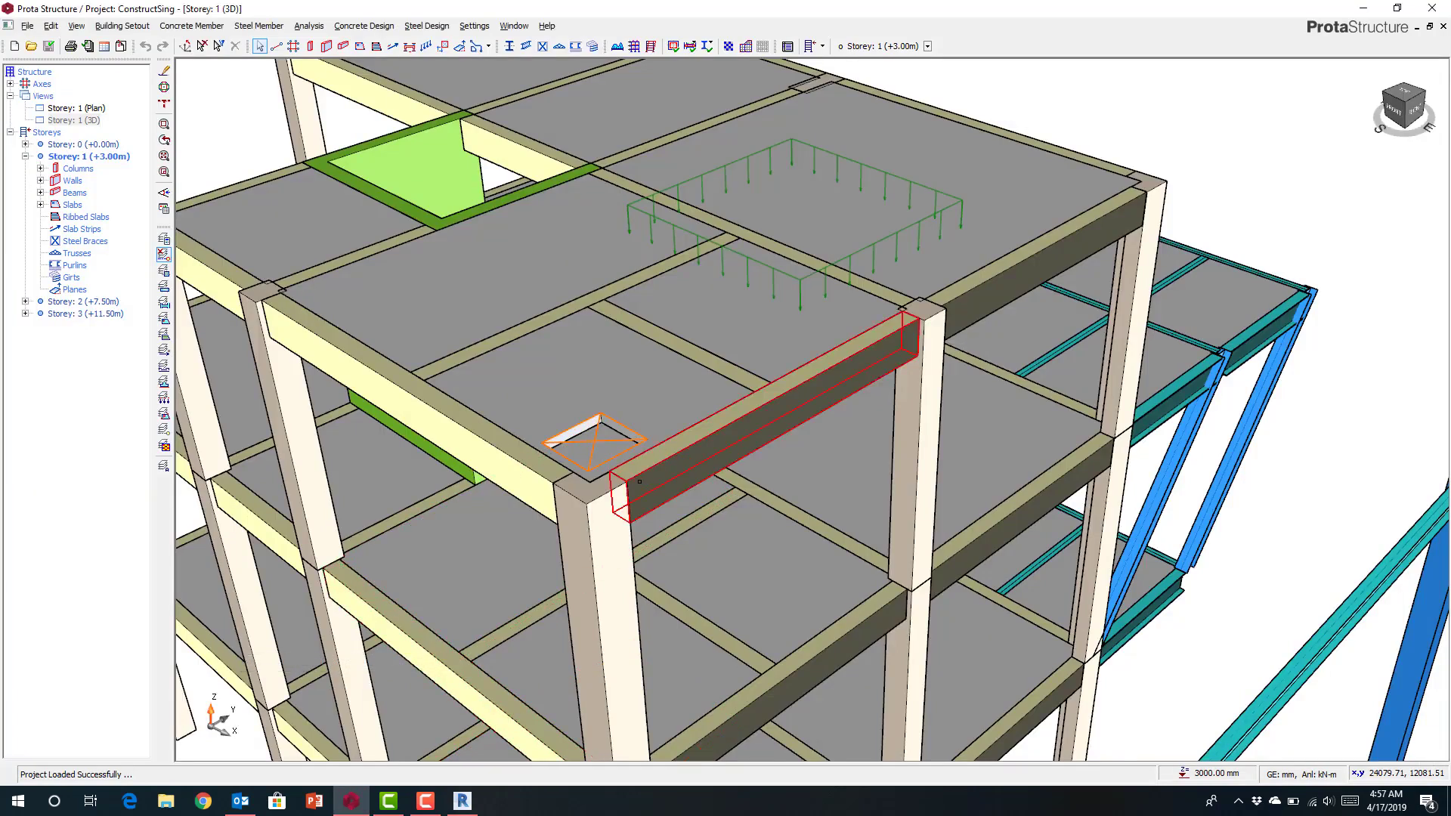
{"action": "scroll", "coordinate": [615, 485], "scroll_direction": "down", "scroll_amount": 5}
{"action": "middle_click_drag", "start_coordinate": [669, 509], "coordinate": [736, 378]}
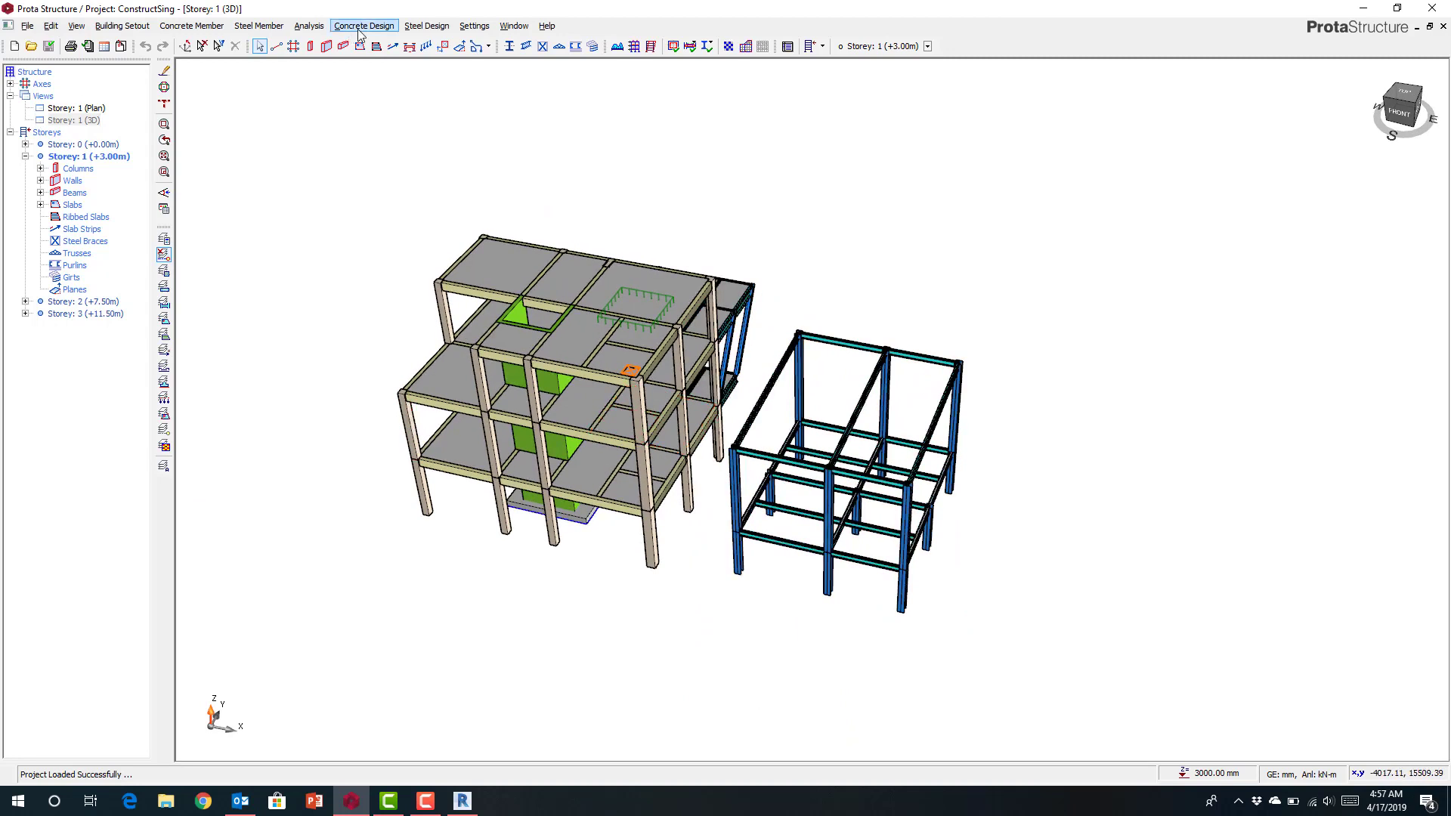
{"action": "left_click", "coordinate": [28, 26]}
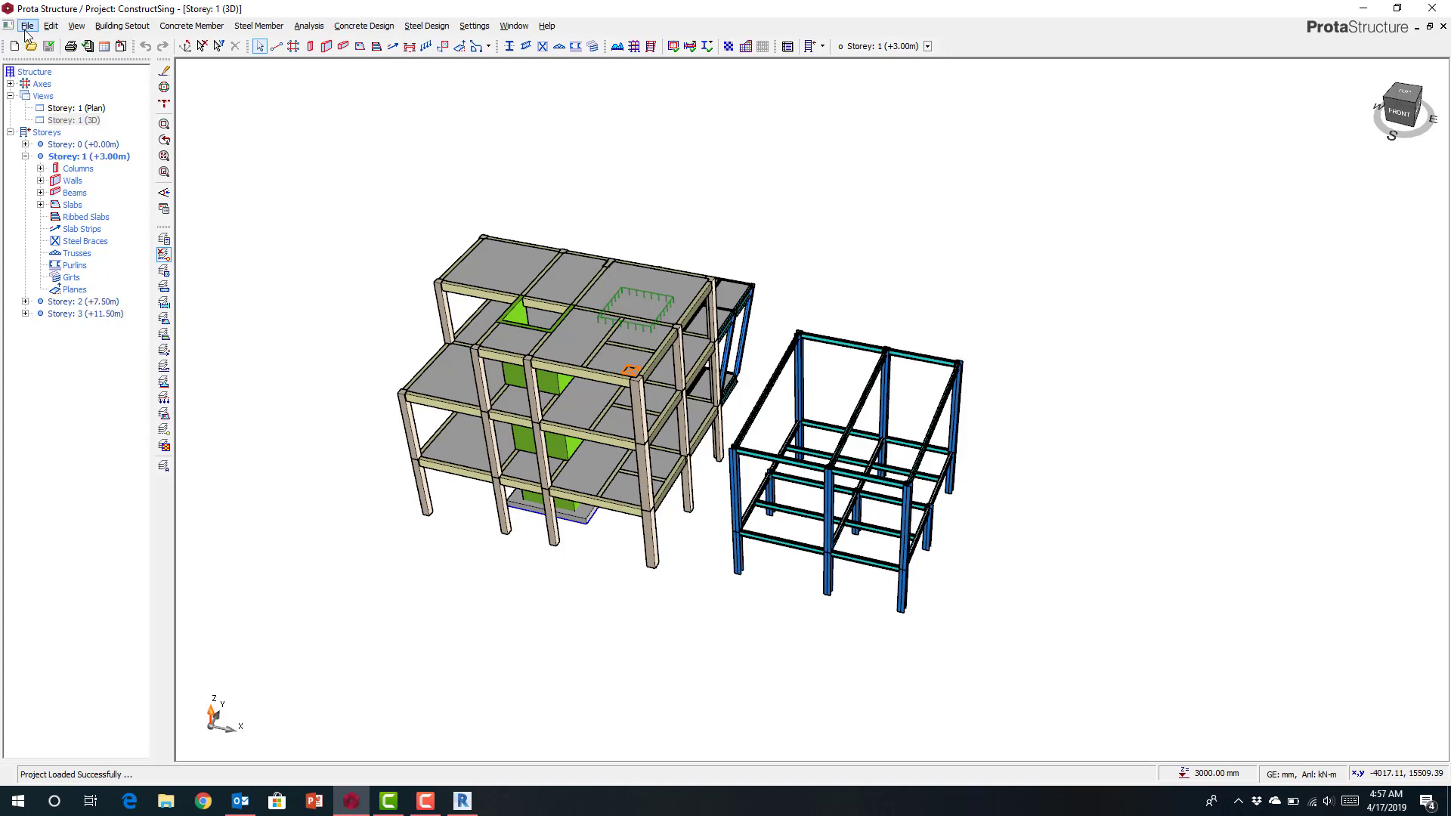
{"action": "mouse_move", "coordinate": [68, 180]}
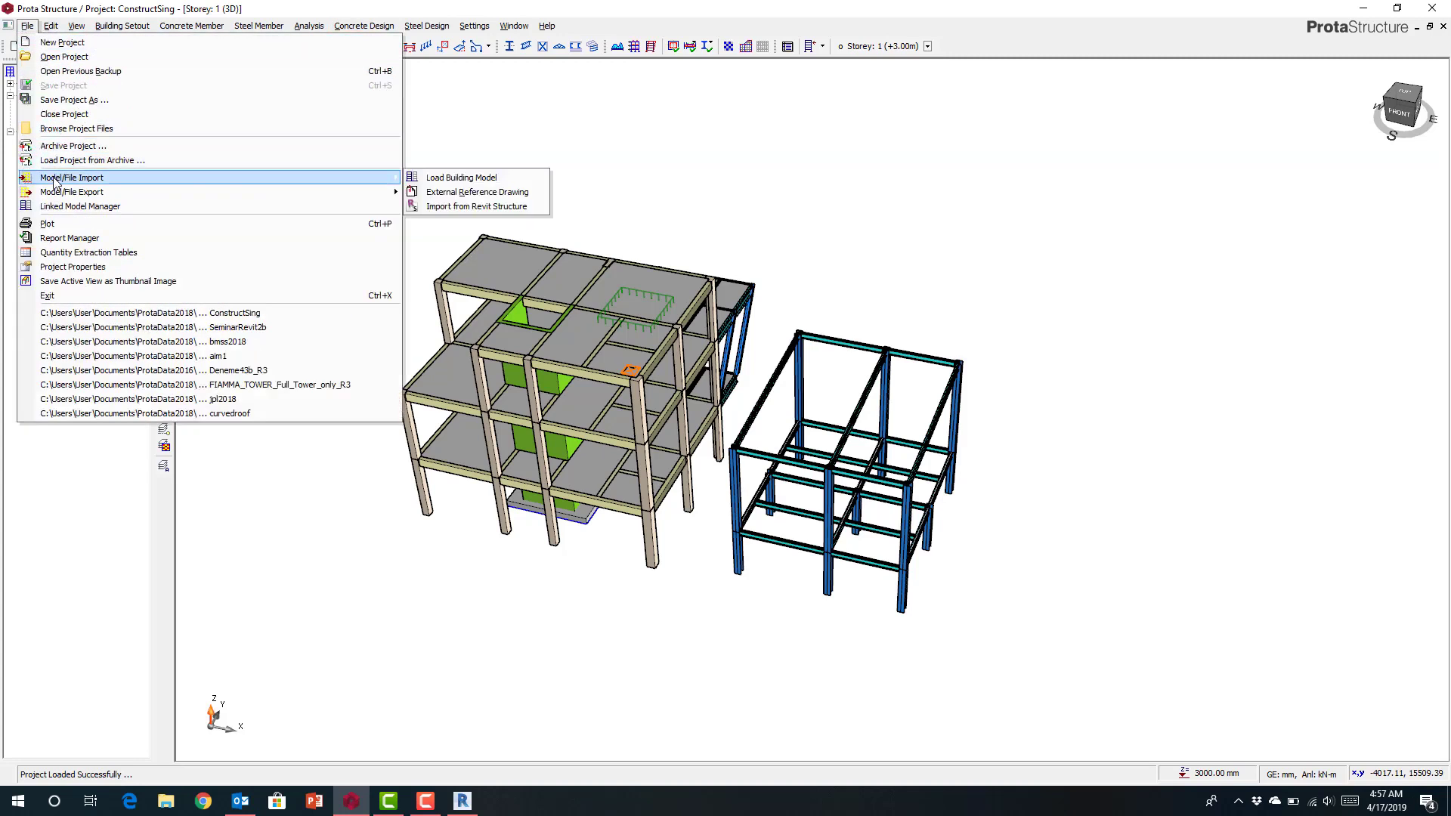
{"action": "left_click", "coordinate": [441, 207]}
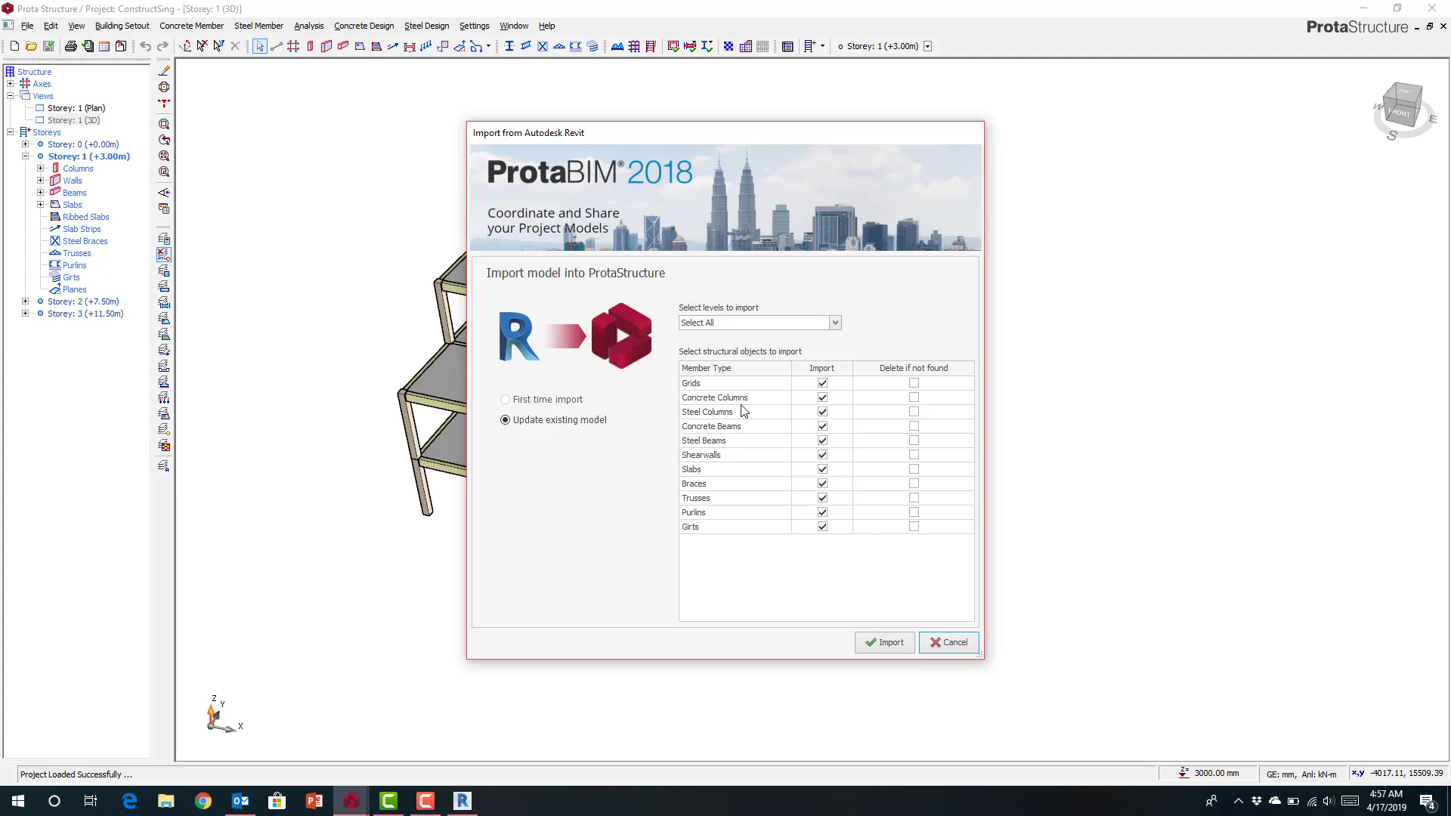
- Import the Revit update with Delete if not found enabled for Concrete Columns and Slabs, and run the building model check on all storeys
{"action": "left_click", "coordinate": [913, 397]}
{"action": "left_click", "coordinate": [913, 472]}
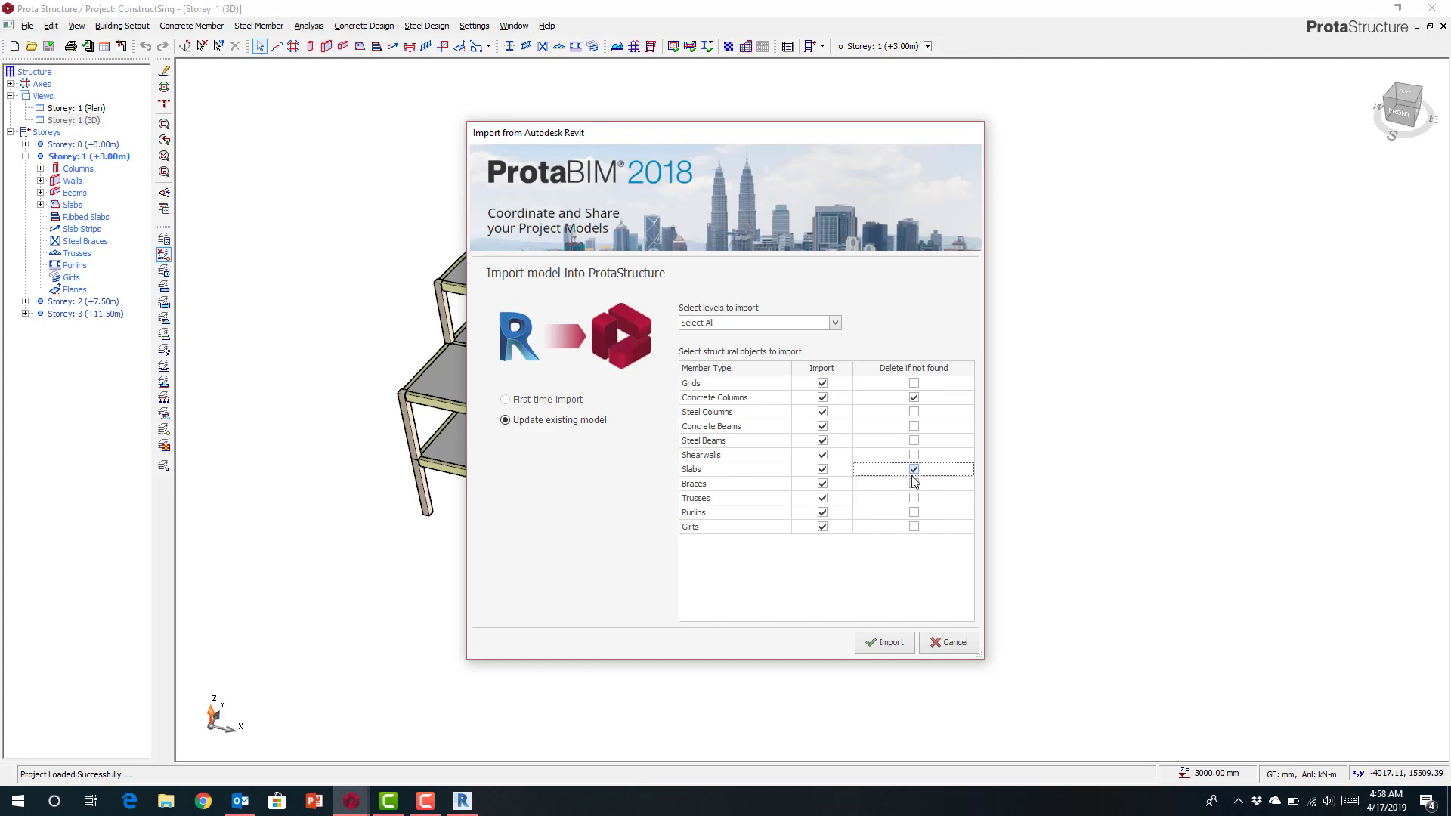
{"action": "left_click", "coordinate": [887, 646]}
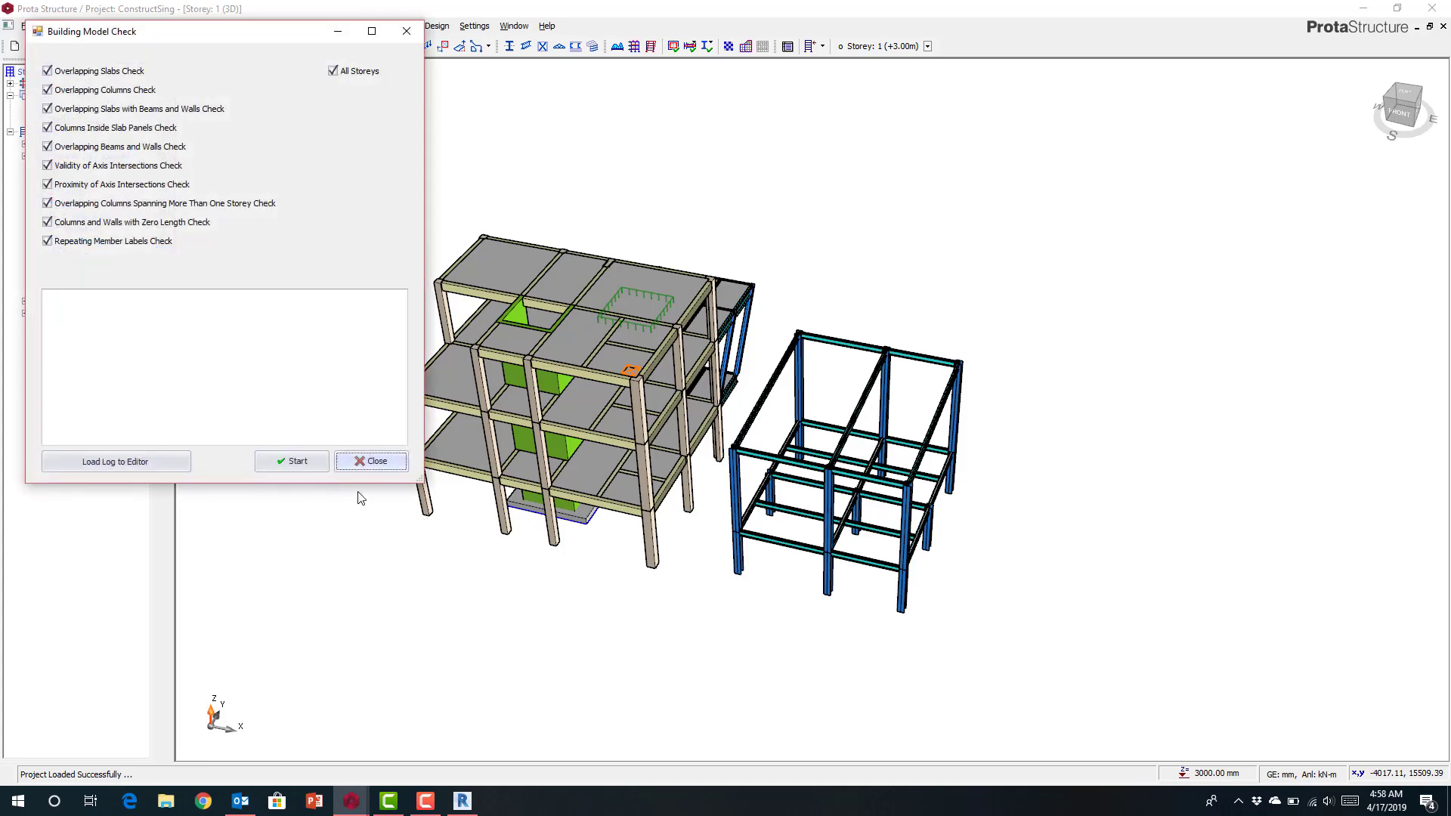
{"action": "left_click", "coordinate": [295, 462]}
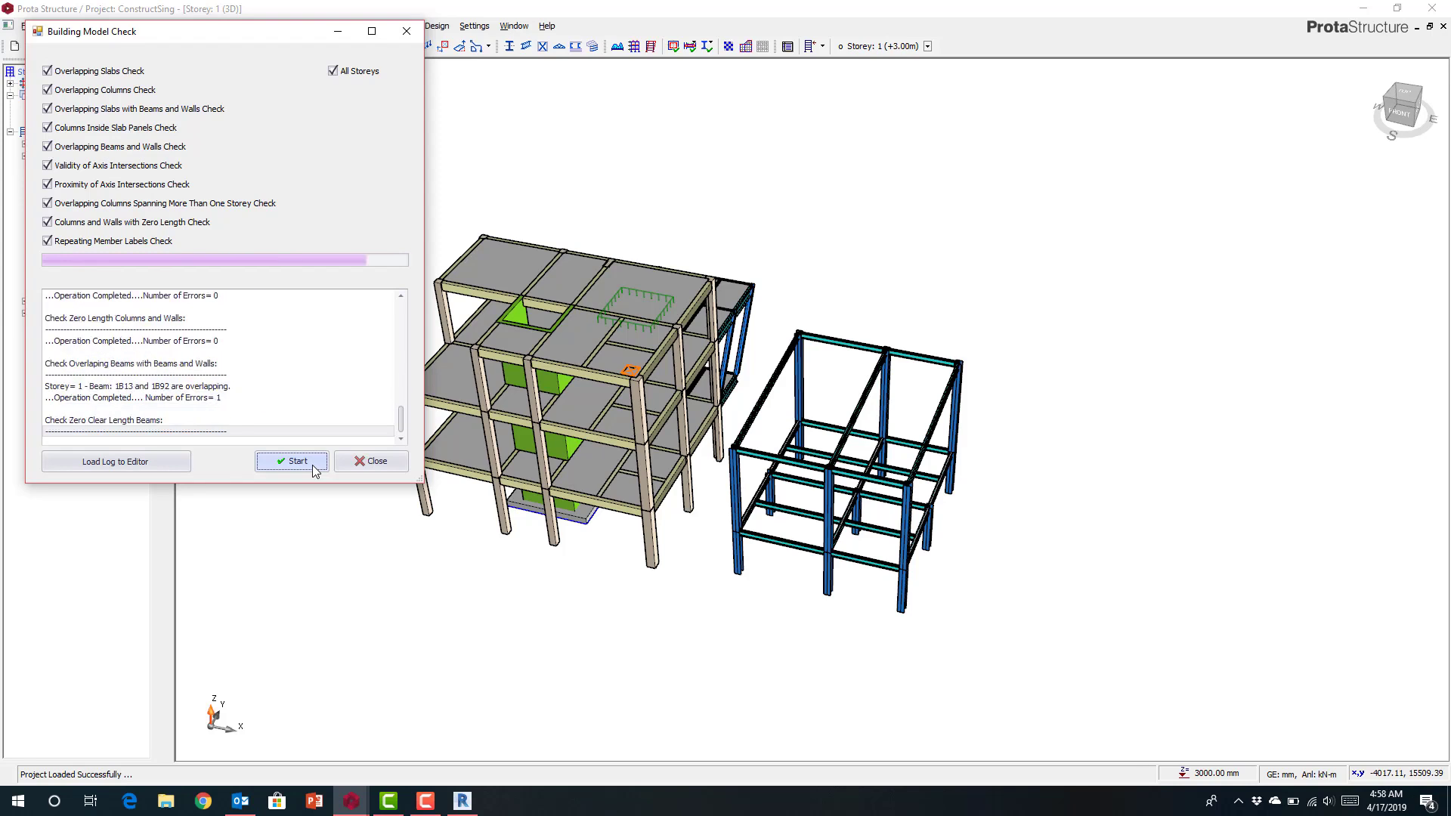
{"action": "left_click", "coordinate": [362, 462]}
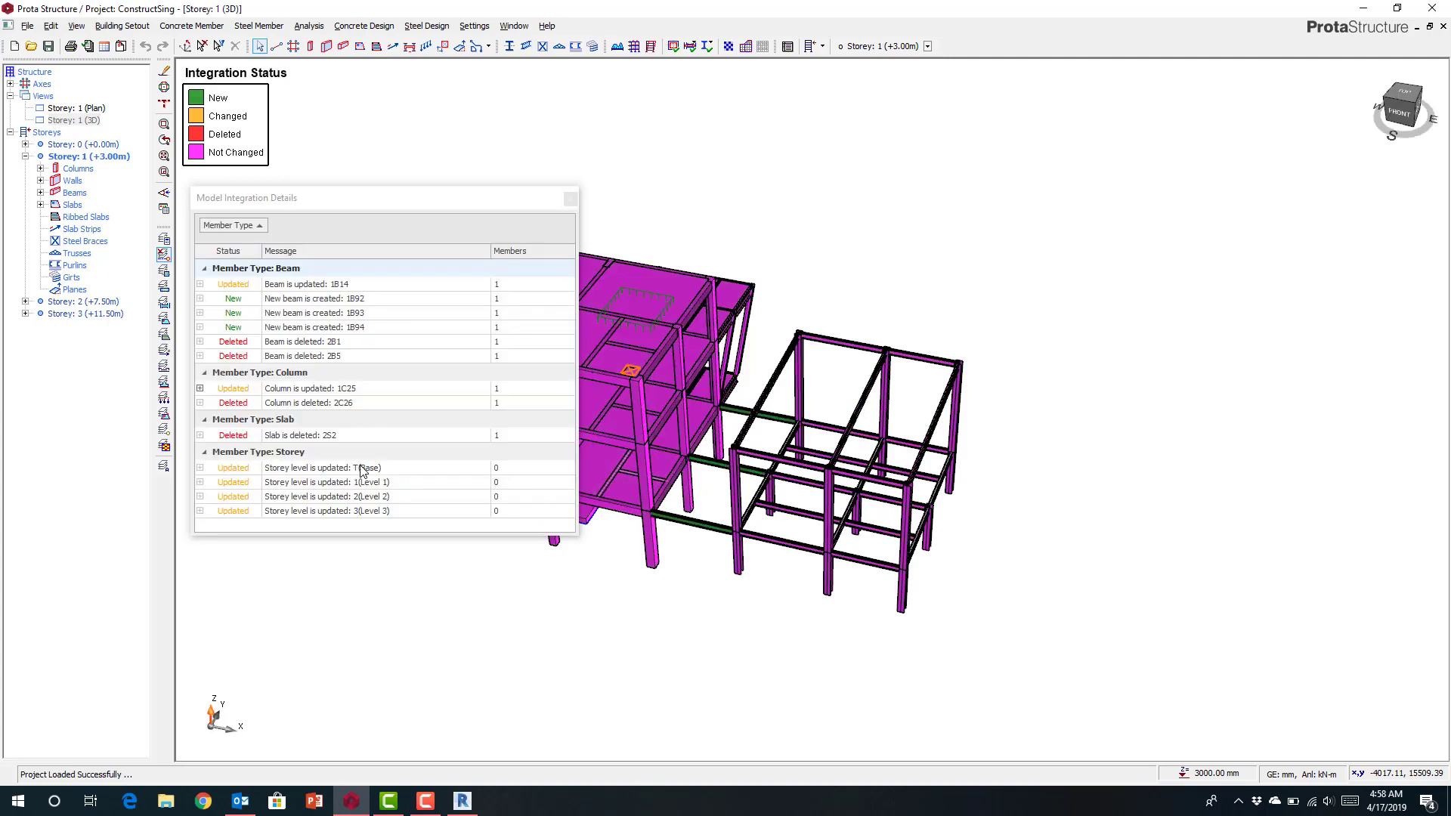
- Locate the beams 2B1 and 2B5 listed as deleted in the integration details and delete both from the model
{"action": "left_click_drag", "start_coordinate": [346, 203], "coordinate": [1140, 126]}
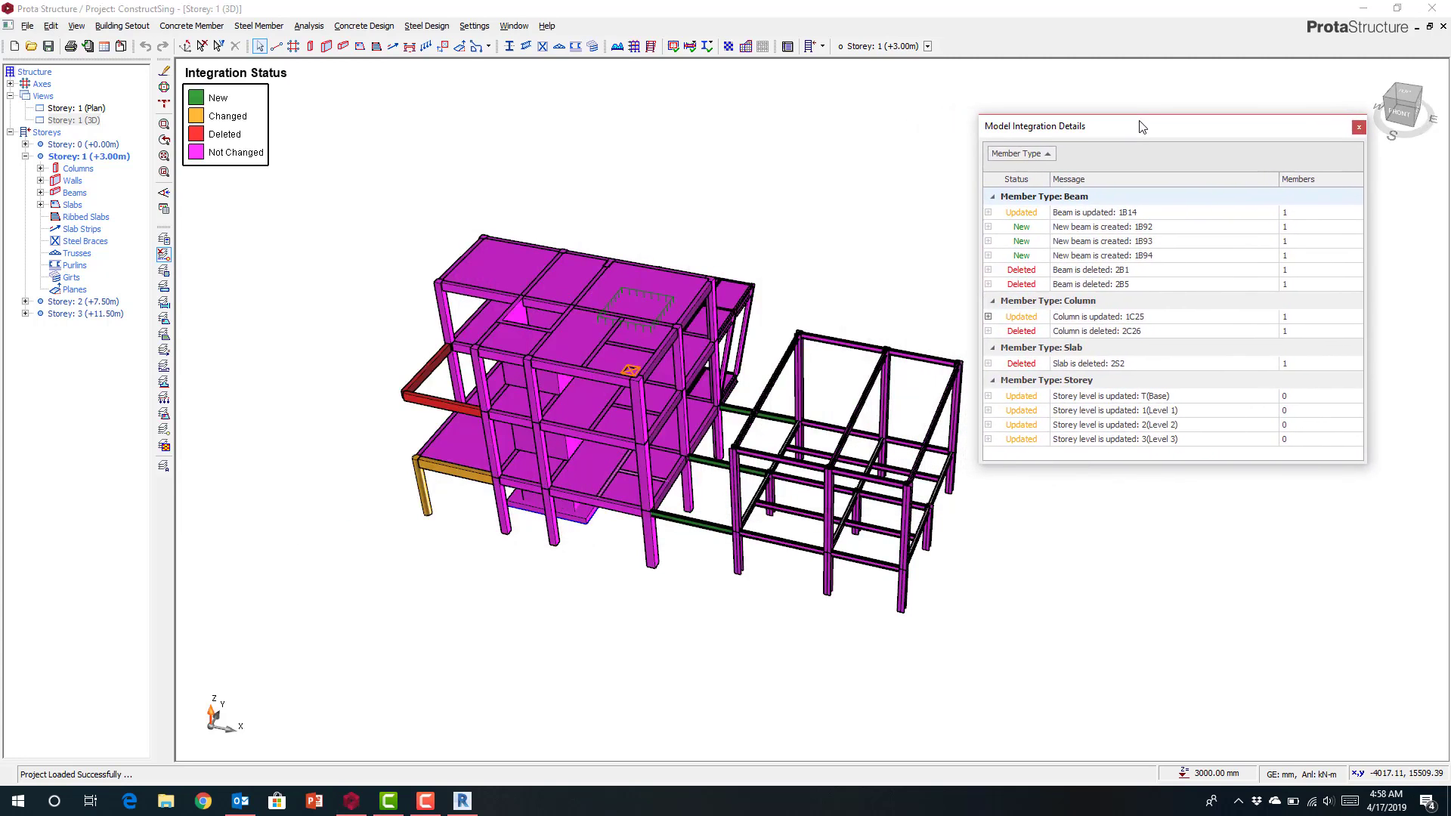
{"action": "left_click", "coordinate": [1085, 270]}
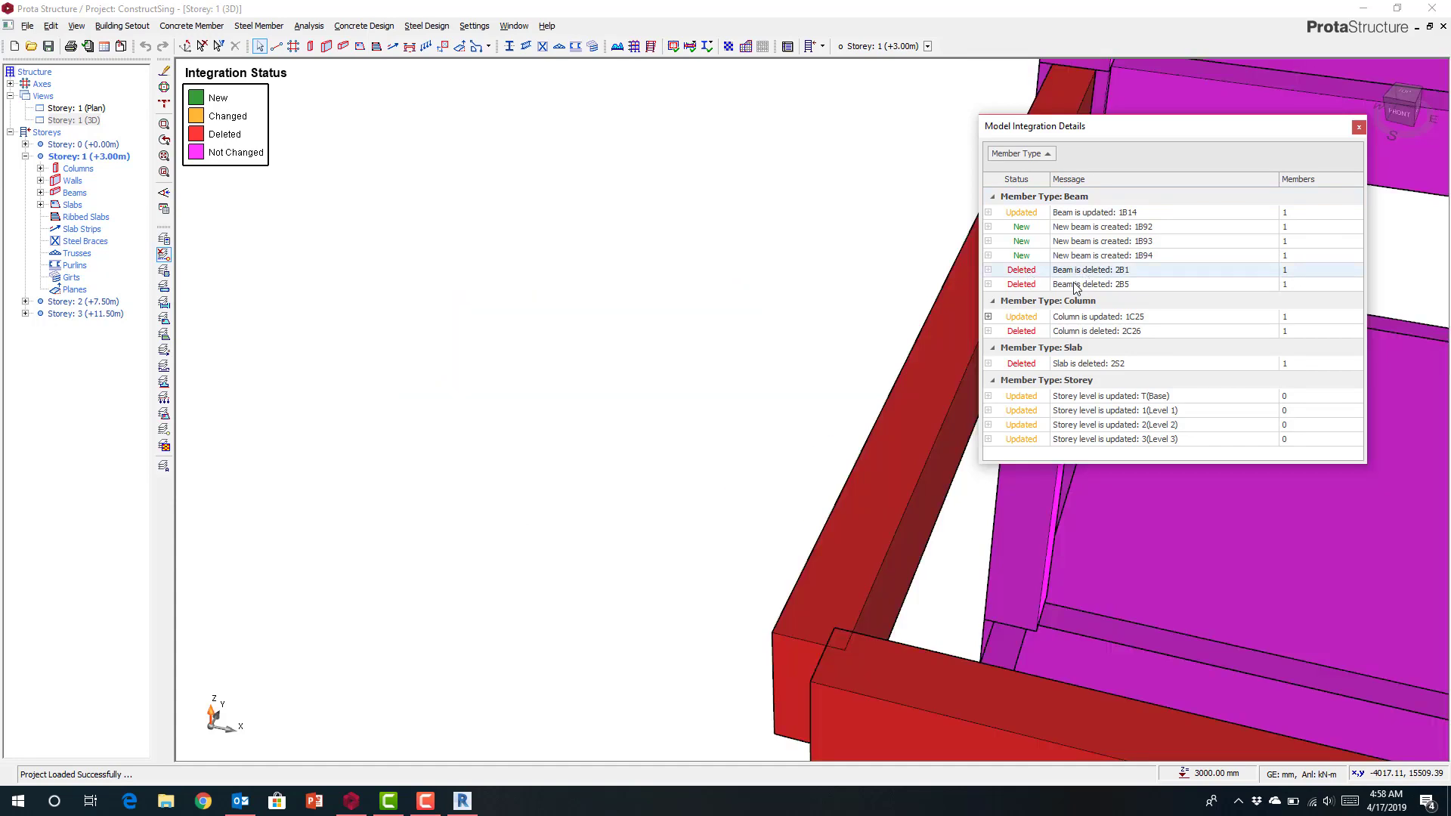
{"action": "left_click", "coordinate": [1076, 286]}
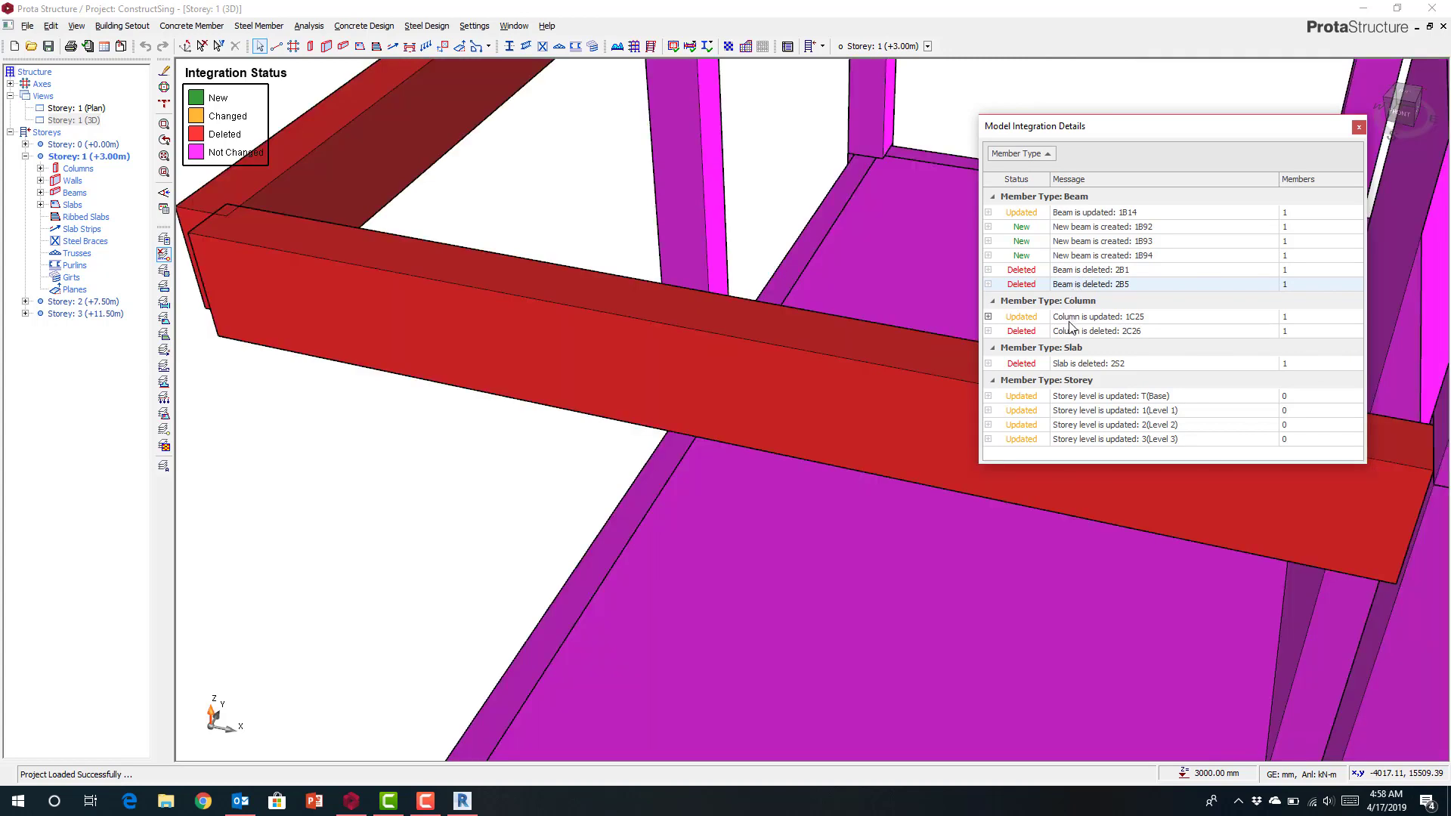
{"action": "left_click", "coordinate": [704, 339]}
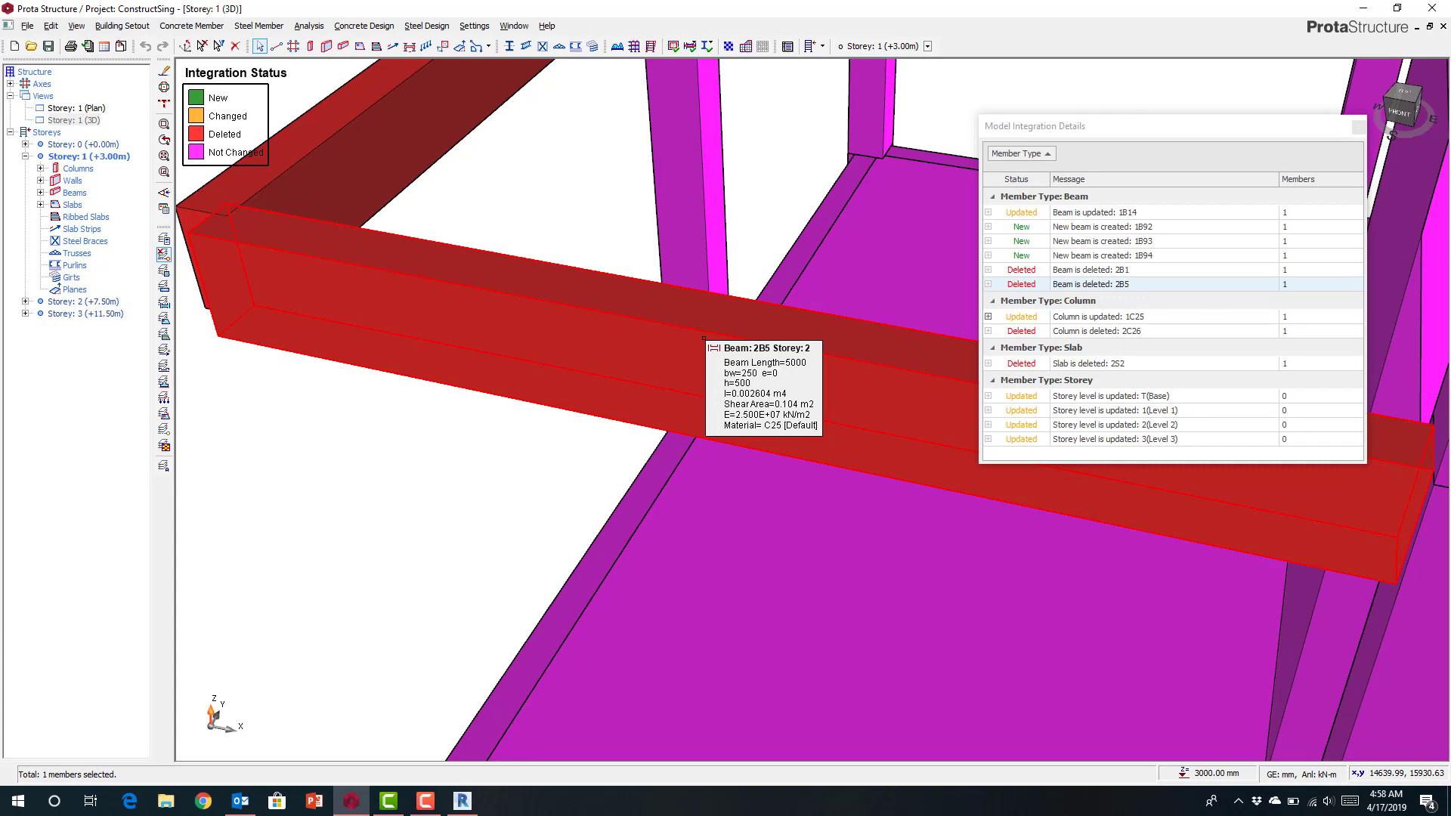
{"action": "key", "text": "Delete"}
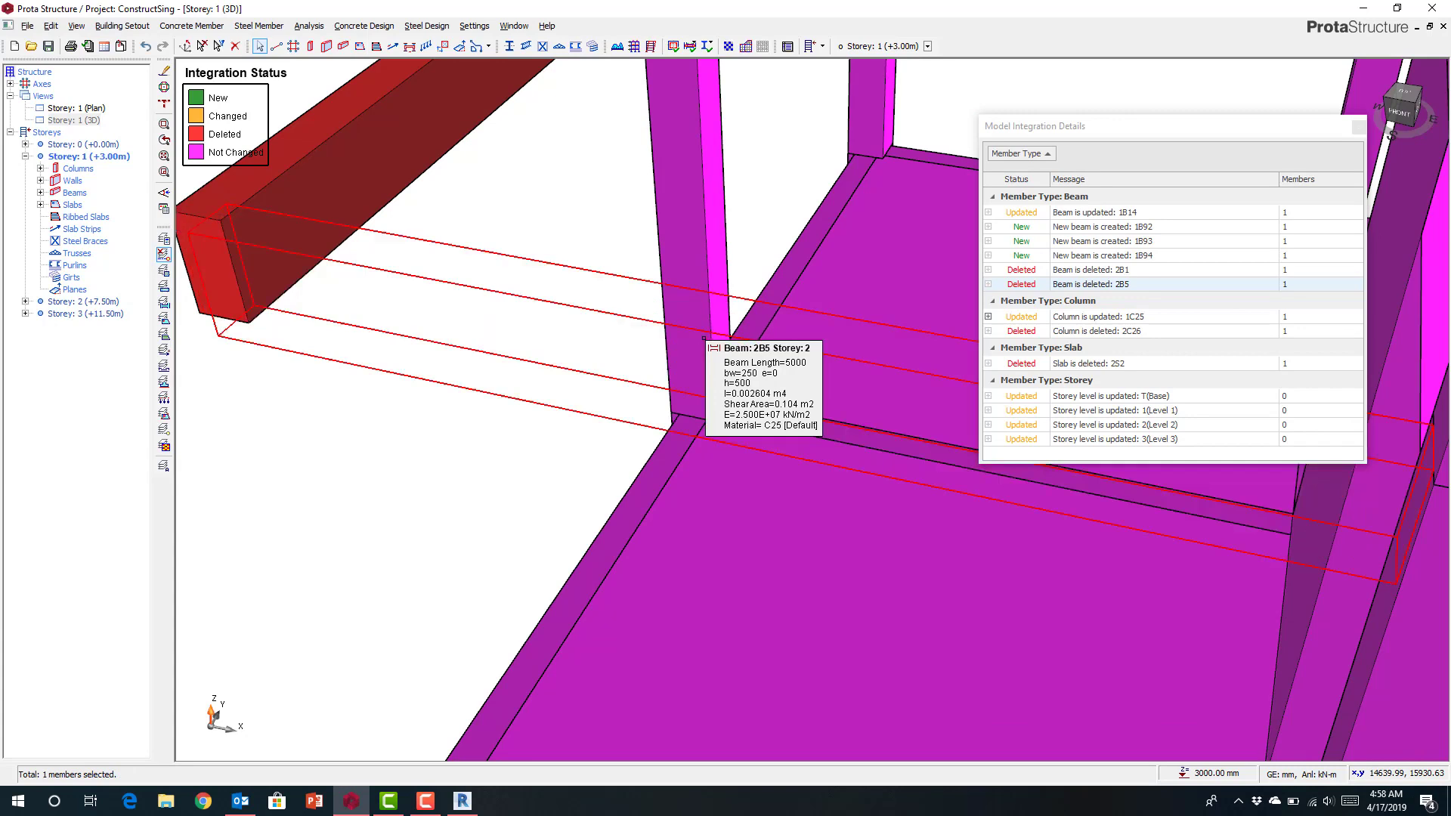
{"action": "left_click", "coordinate": [353, 160]}
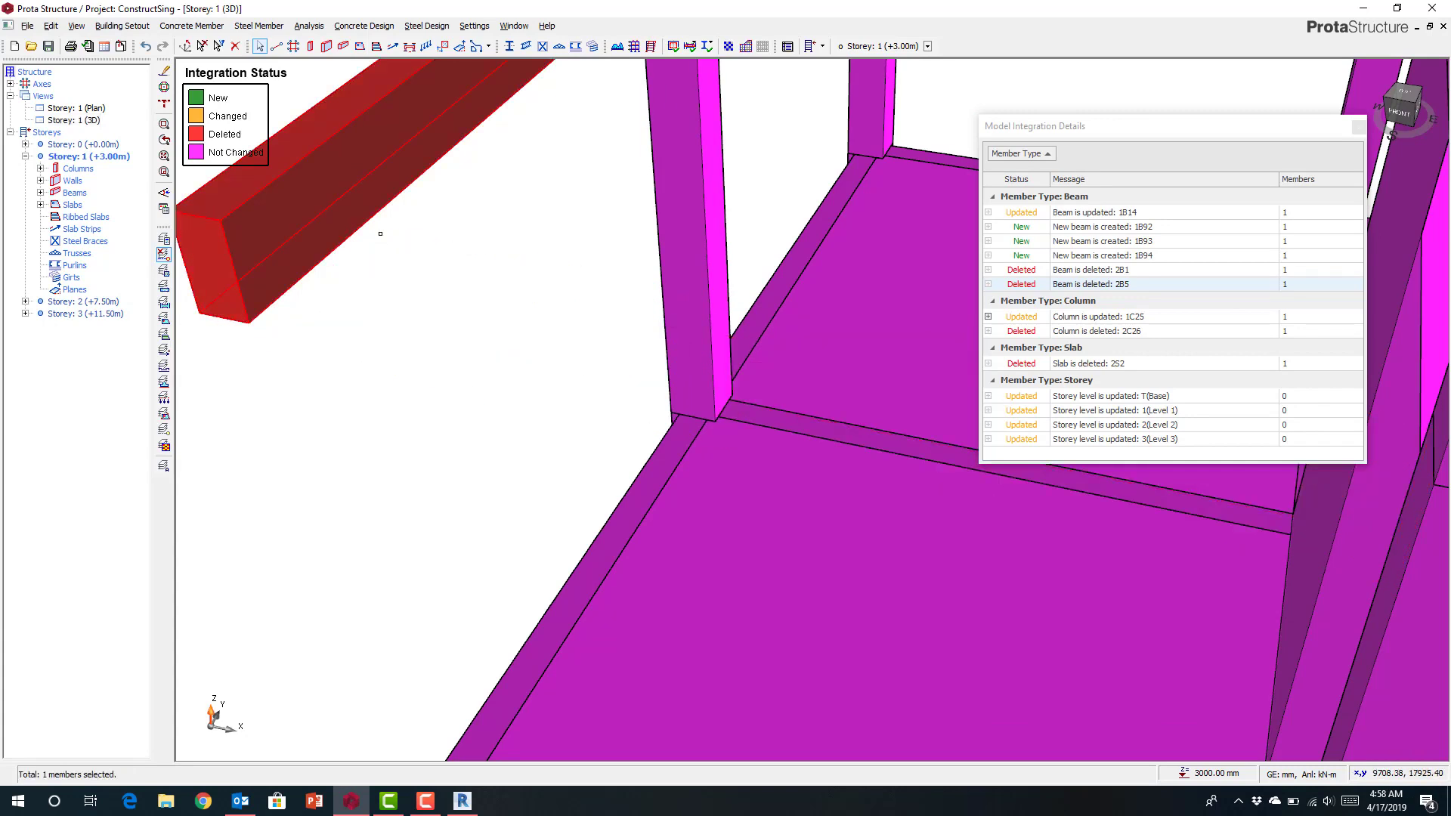
{"action": "key", "text": "Delete"}
- Locate the updated beam 1B14 and column 1C25 in the model and examine their section changes in the integration details
{"action": "left_click", "coordinate": [1069, 219]}
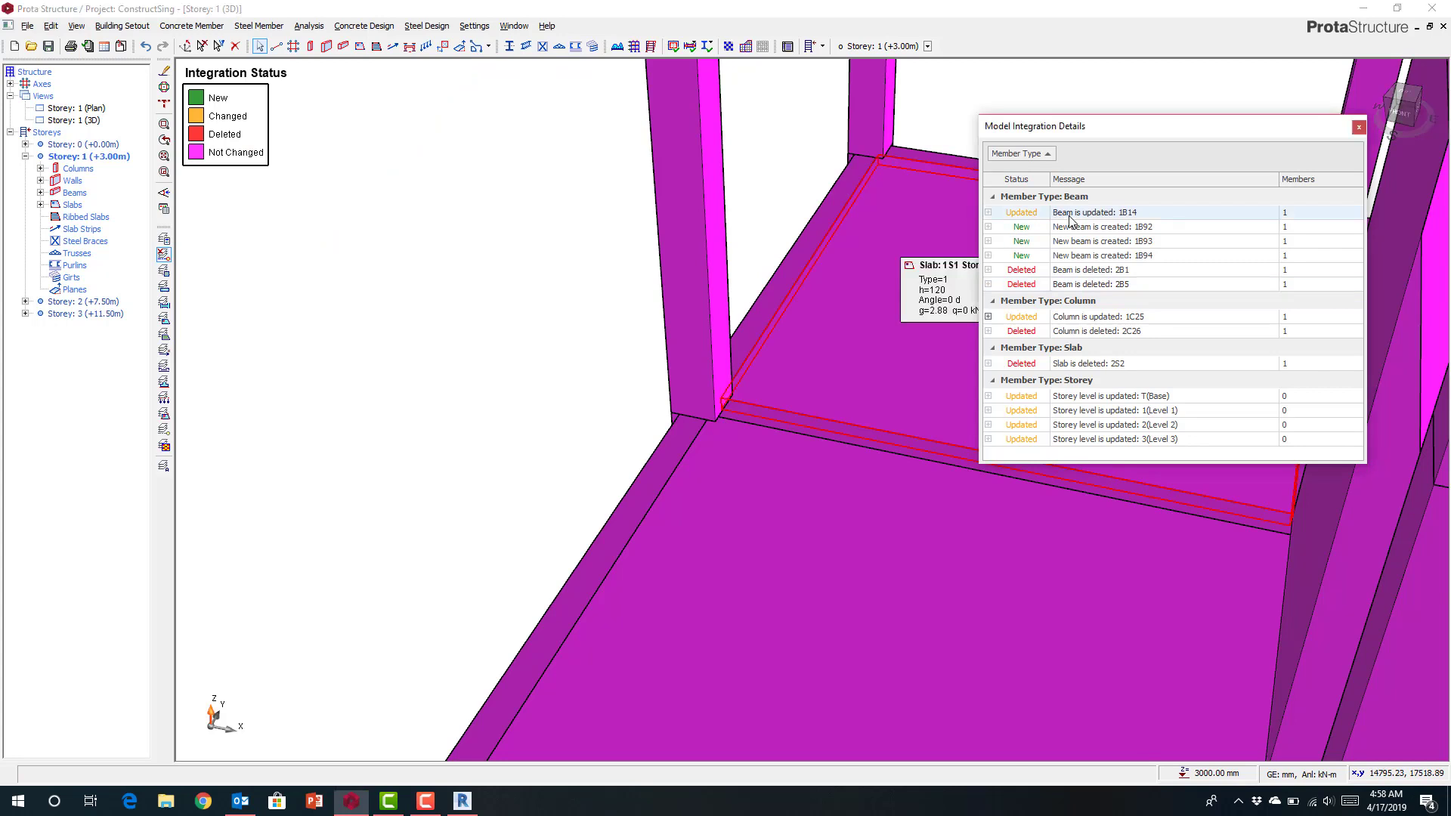
{"action": "double_click", "coordinate": [1069, 219]}
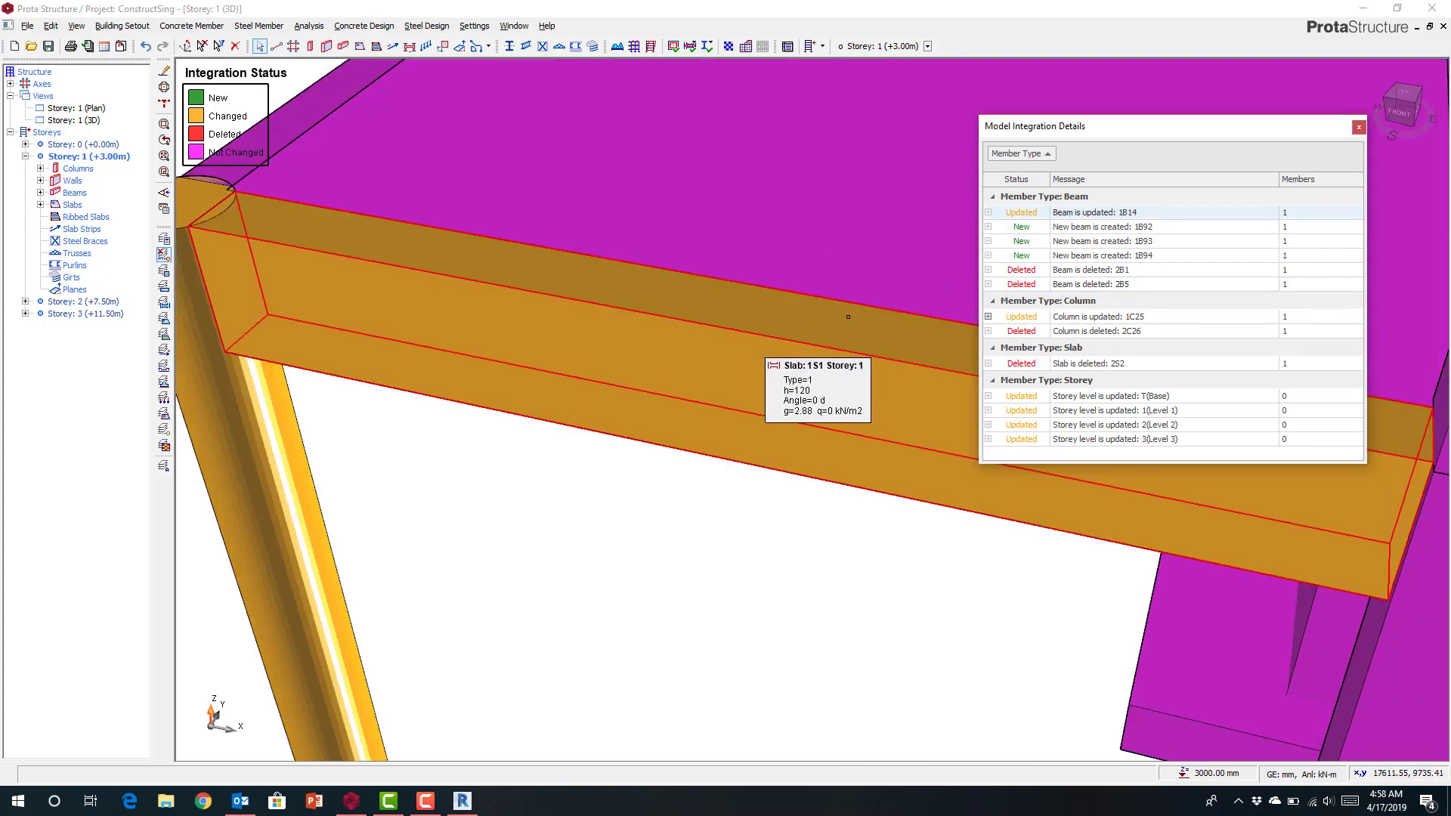
{"action": "left_click", "coordinate": [988, 214]}
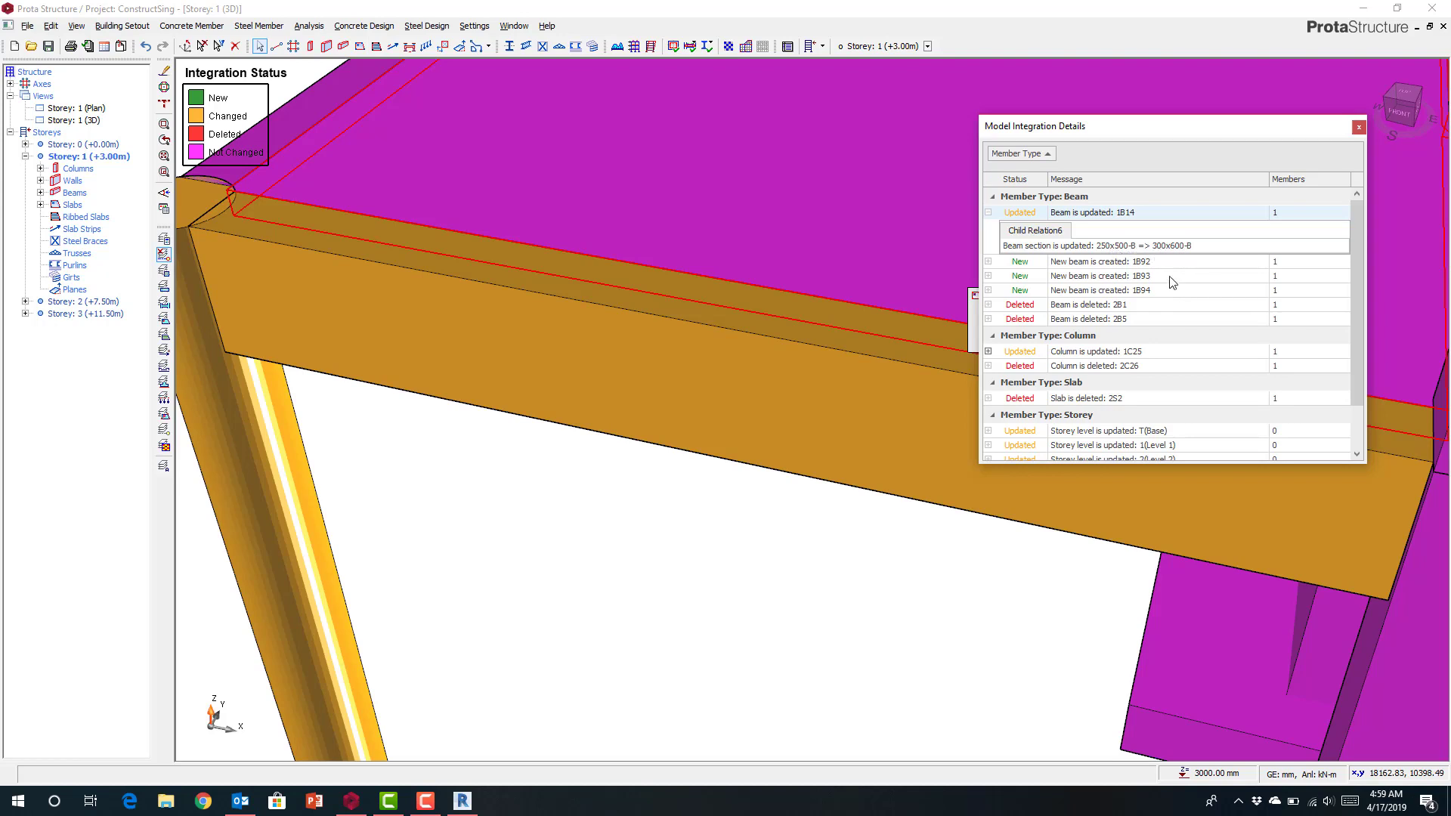
{"action": "left_click", "coordinate": [988, 351]}
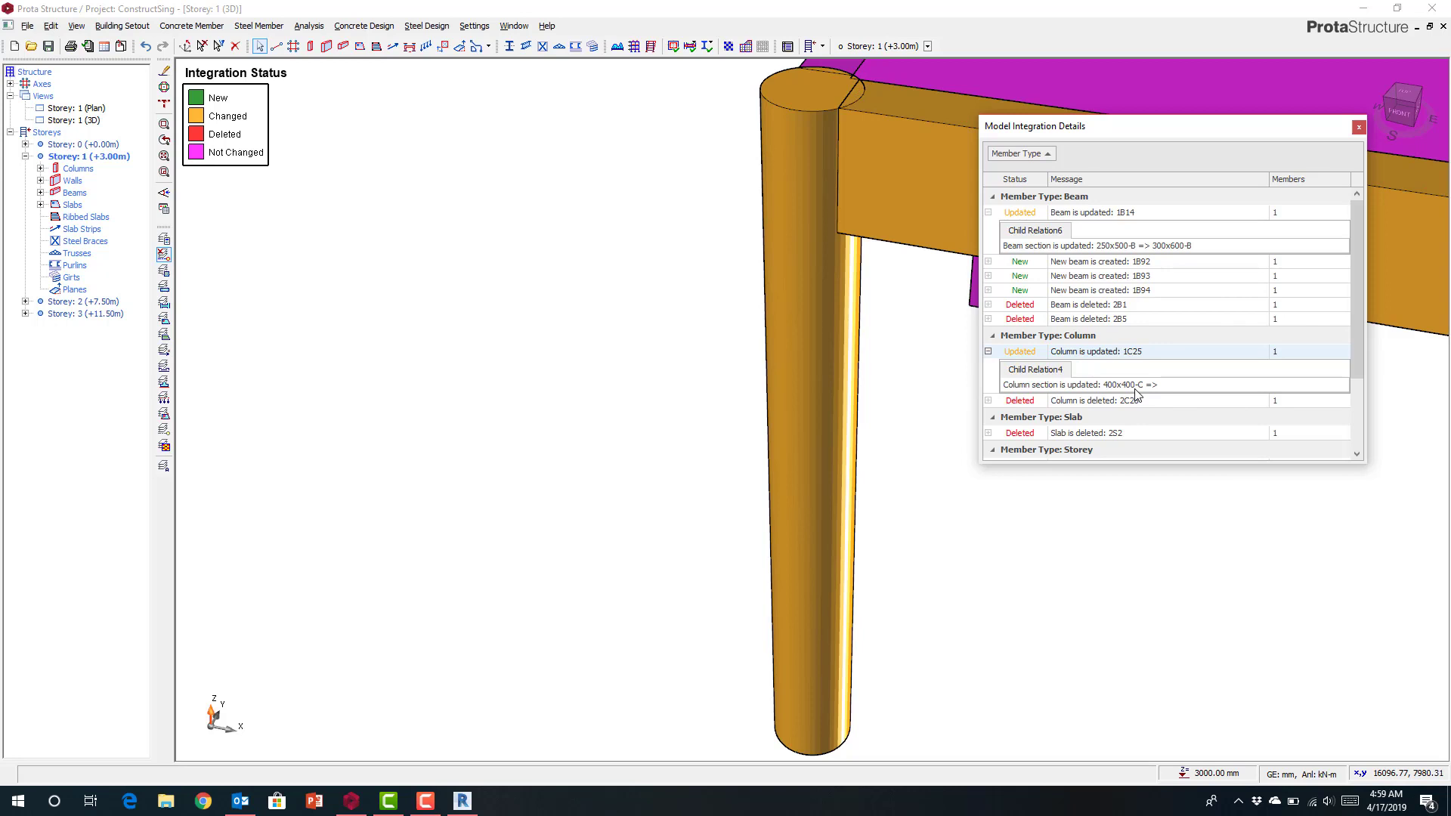
{"action": "scroll", "coordinate": [639, 413], "scroll_direction": "down", "scroll_amount": 5}
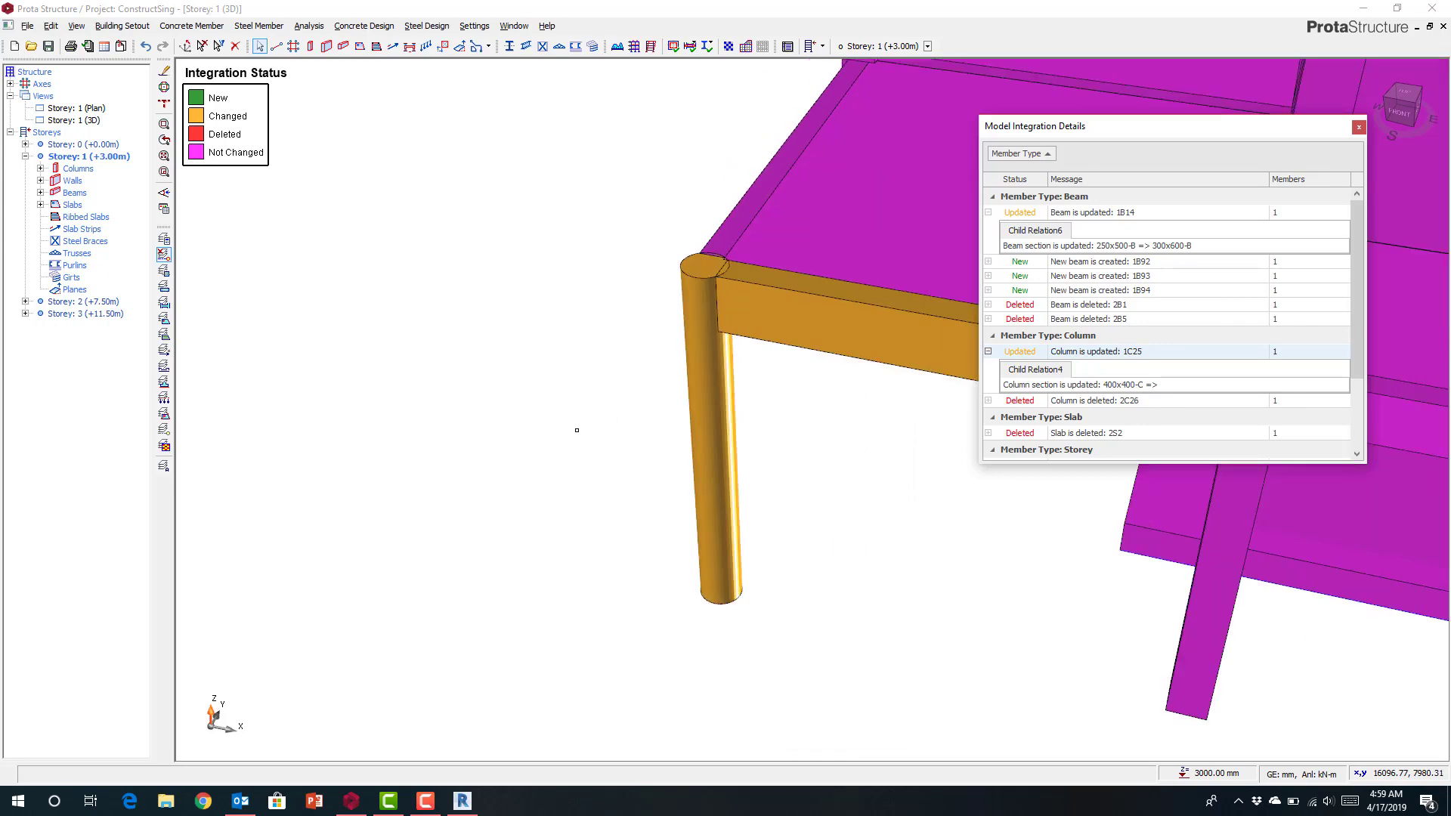
- Locate the new beams 1B92, 1B93 and 1B94 in the model and close the integration details
{"action": "left_click", "coordinate": [1099, 268]}
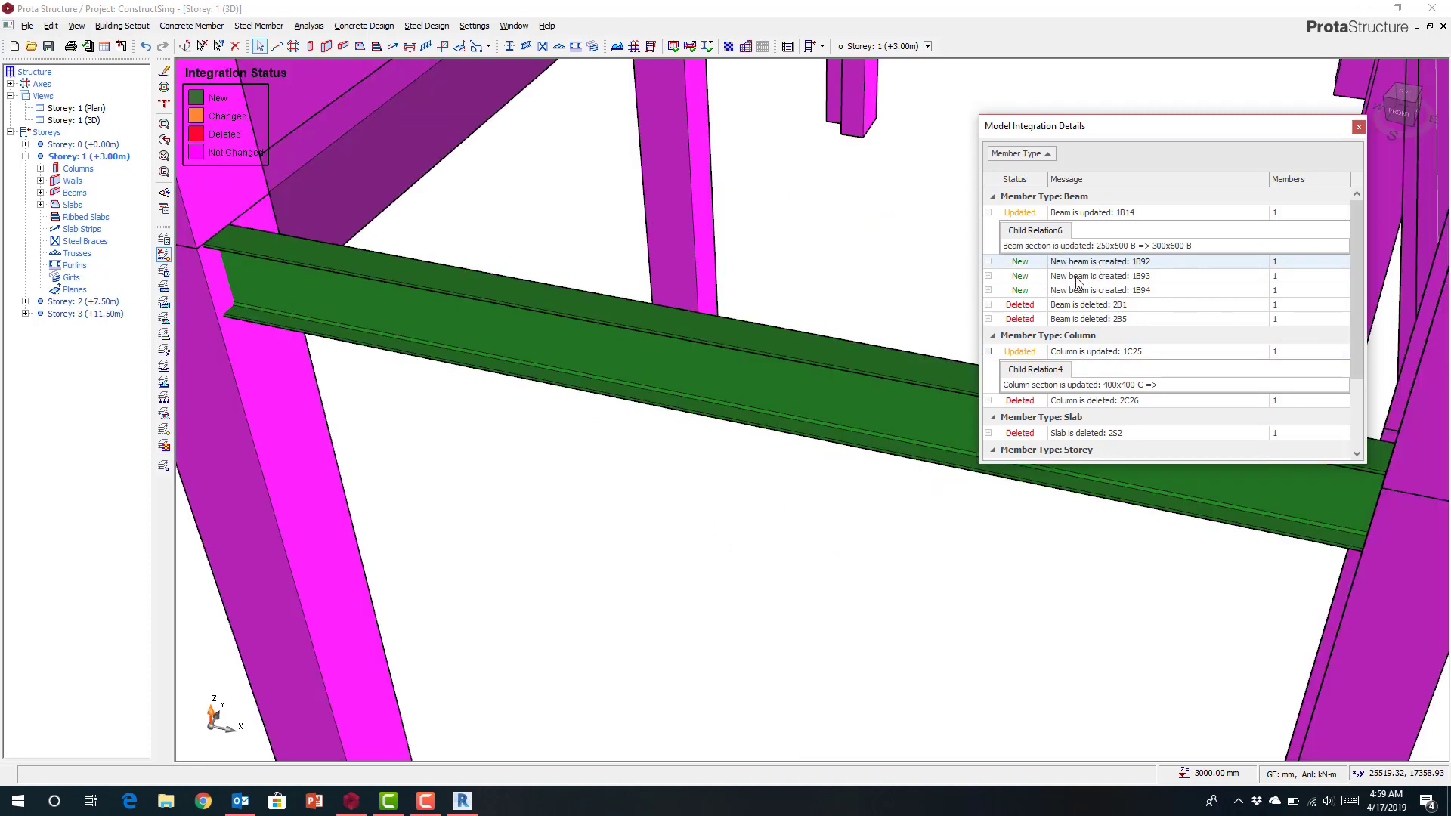
{"action": "left_click", "coordinate": [1078, 280]}
{"action": "left_click", "coordinate": [1077, 290]}
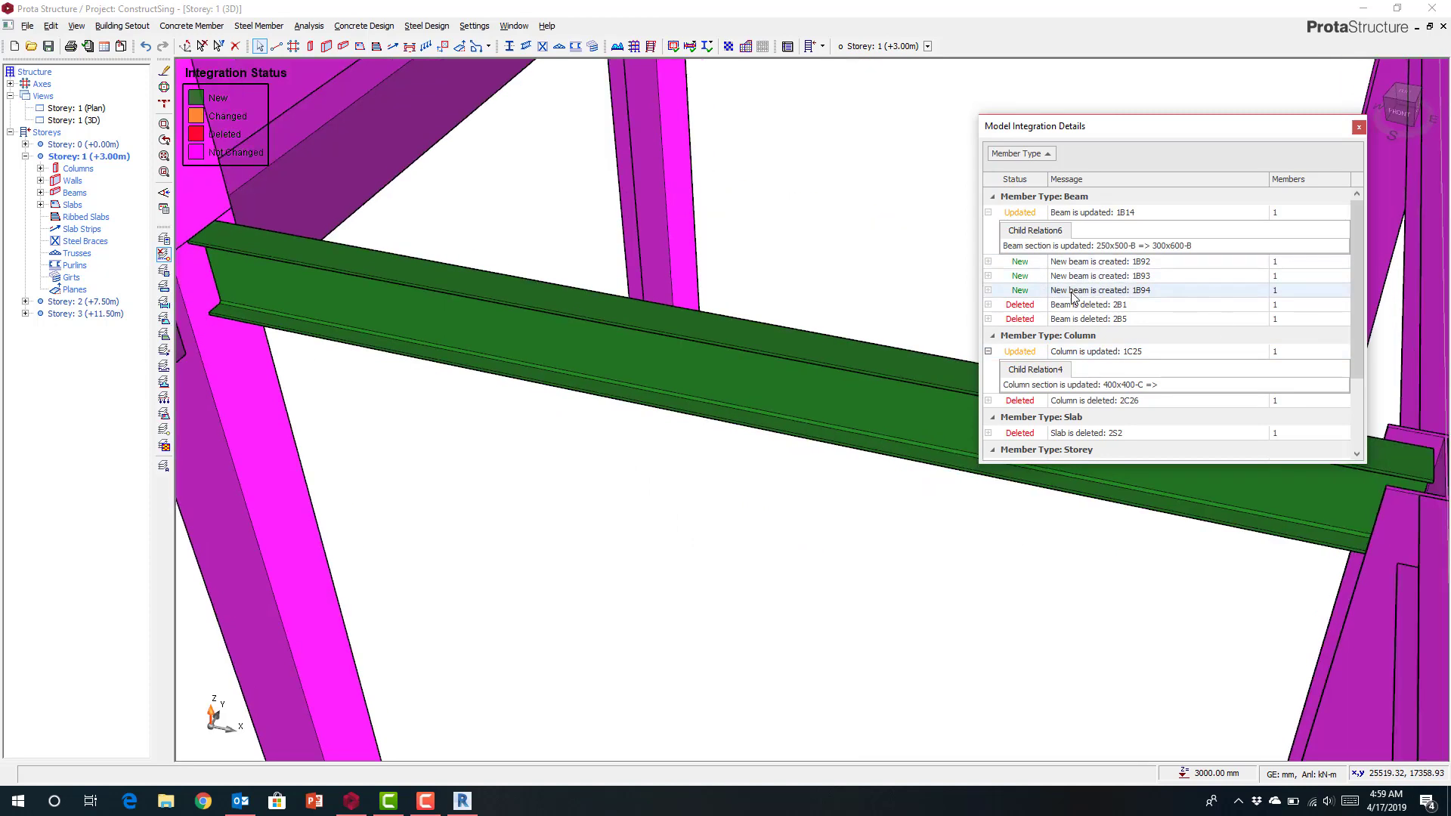
{"action": "scroll", "coordinate": [780, 411], "scroll_direction": "down", "scroll_amount": 10}
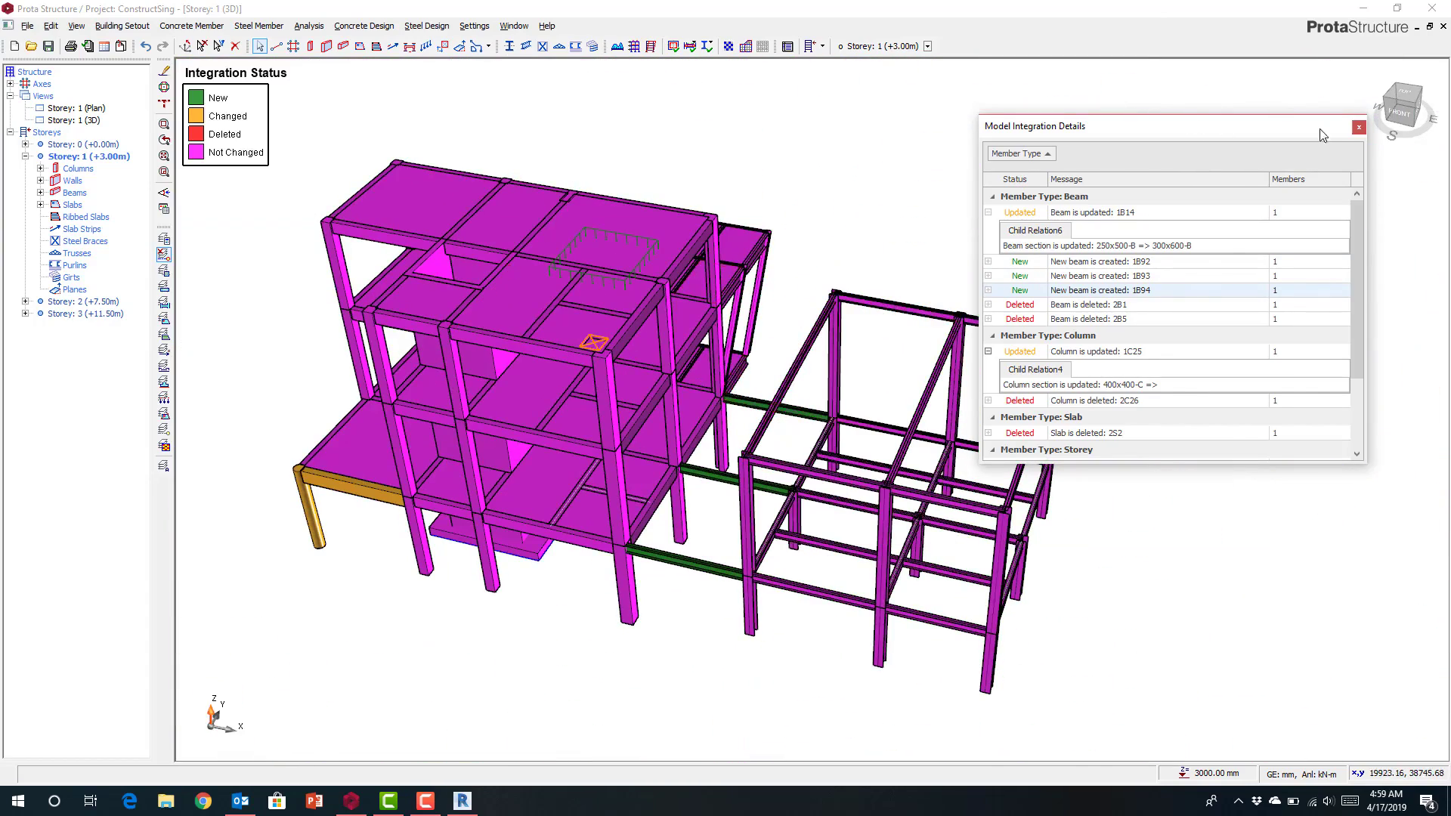
{"action": "left_click", "coordinate": [1358, 129]}
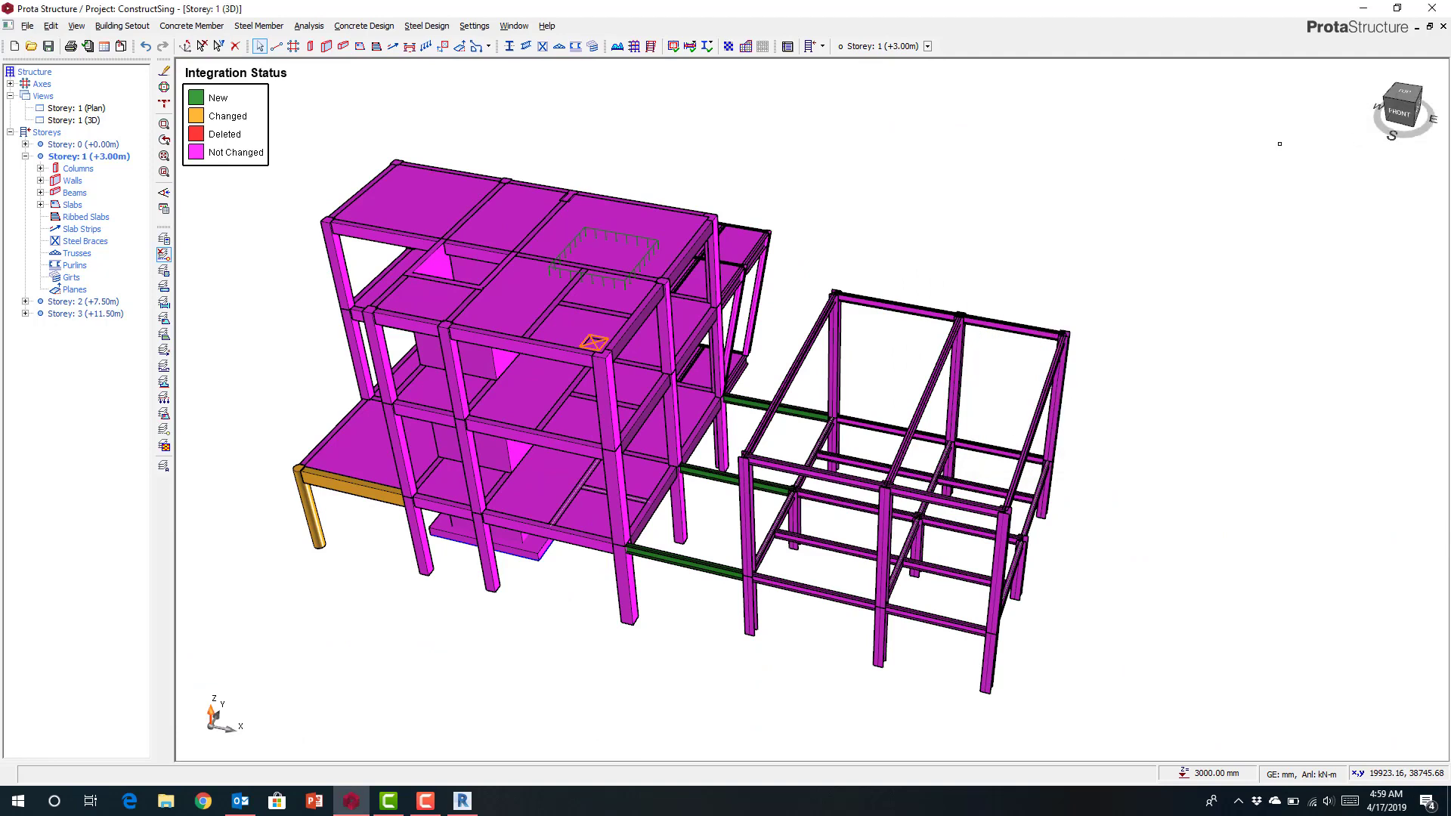
- Turn off the Integration Status recolouring of the 3D view by setting the visual interrogation criteria to None
{"action": "left_click", "coordinate": [164, 208]}
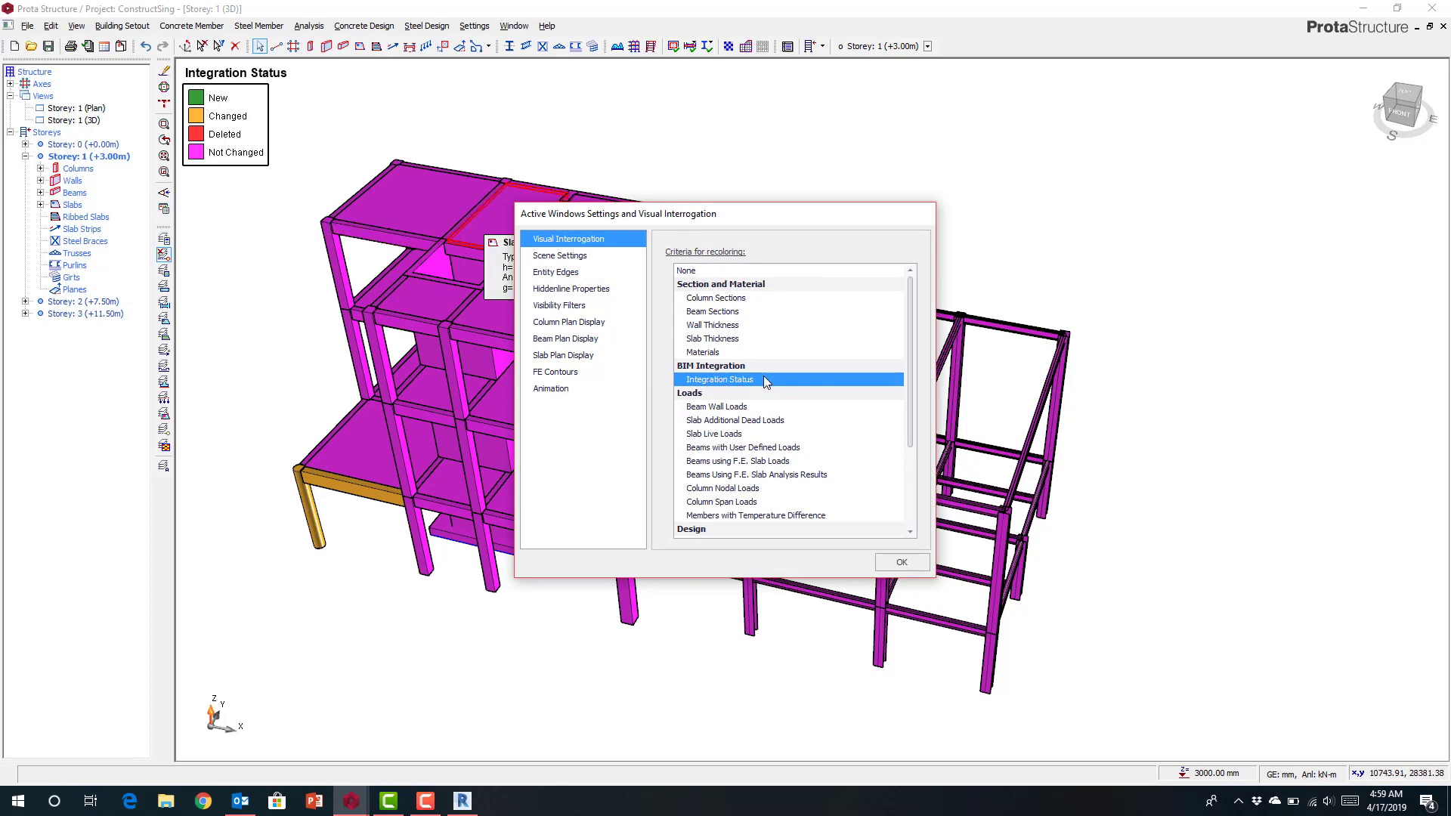
{"action": "left_click", "coordinate": [689, 271]}
{"action": "left_click", "coordinate": [897, 565]}
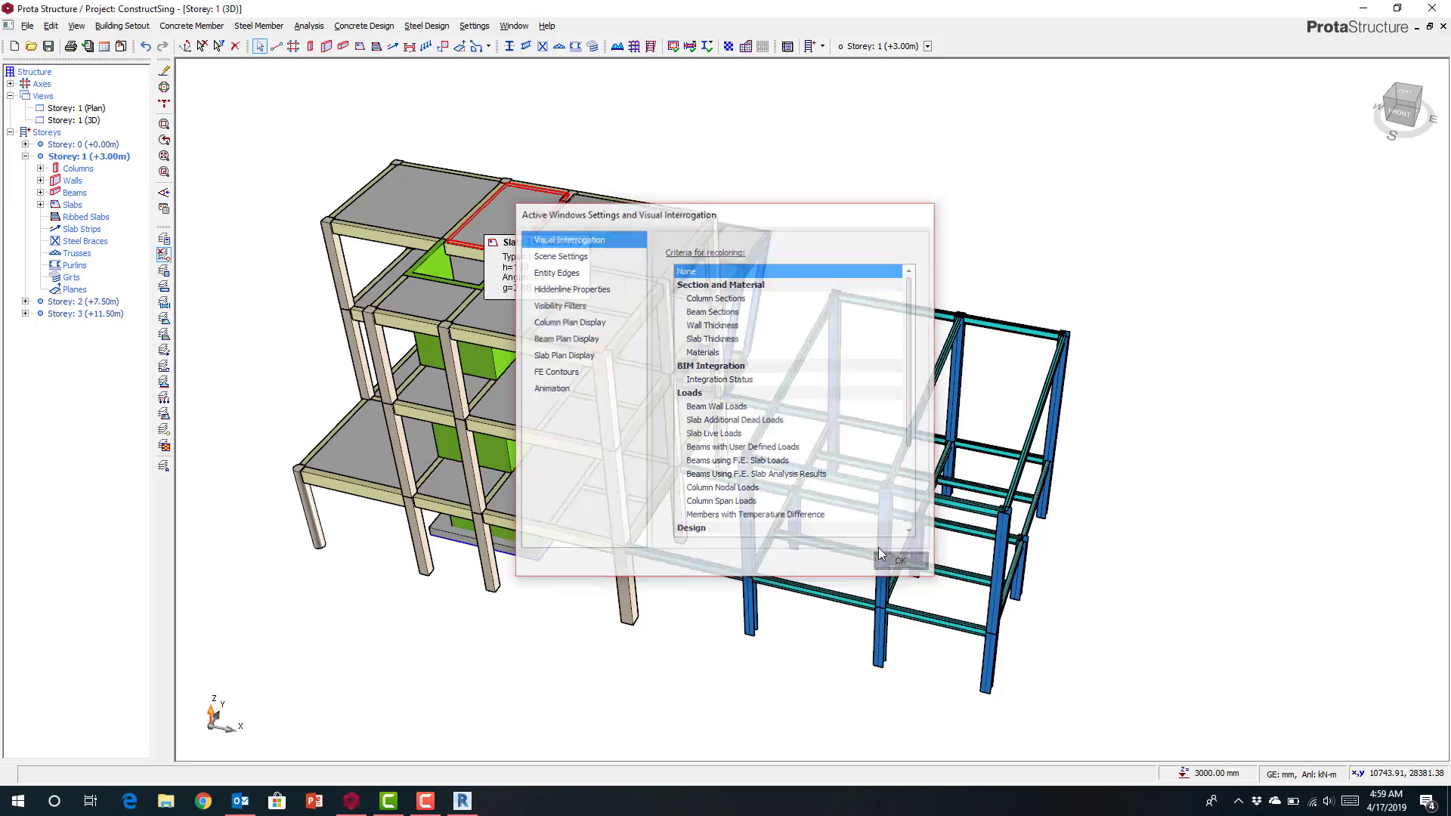
{"action": "scroll", "coordinate": [784, 386], "scroll_direction": "up", "scroll_amount": 5}
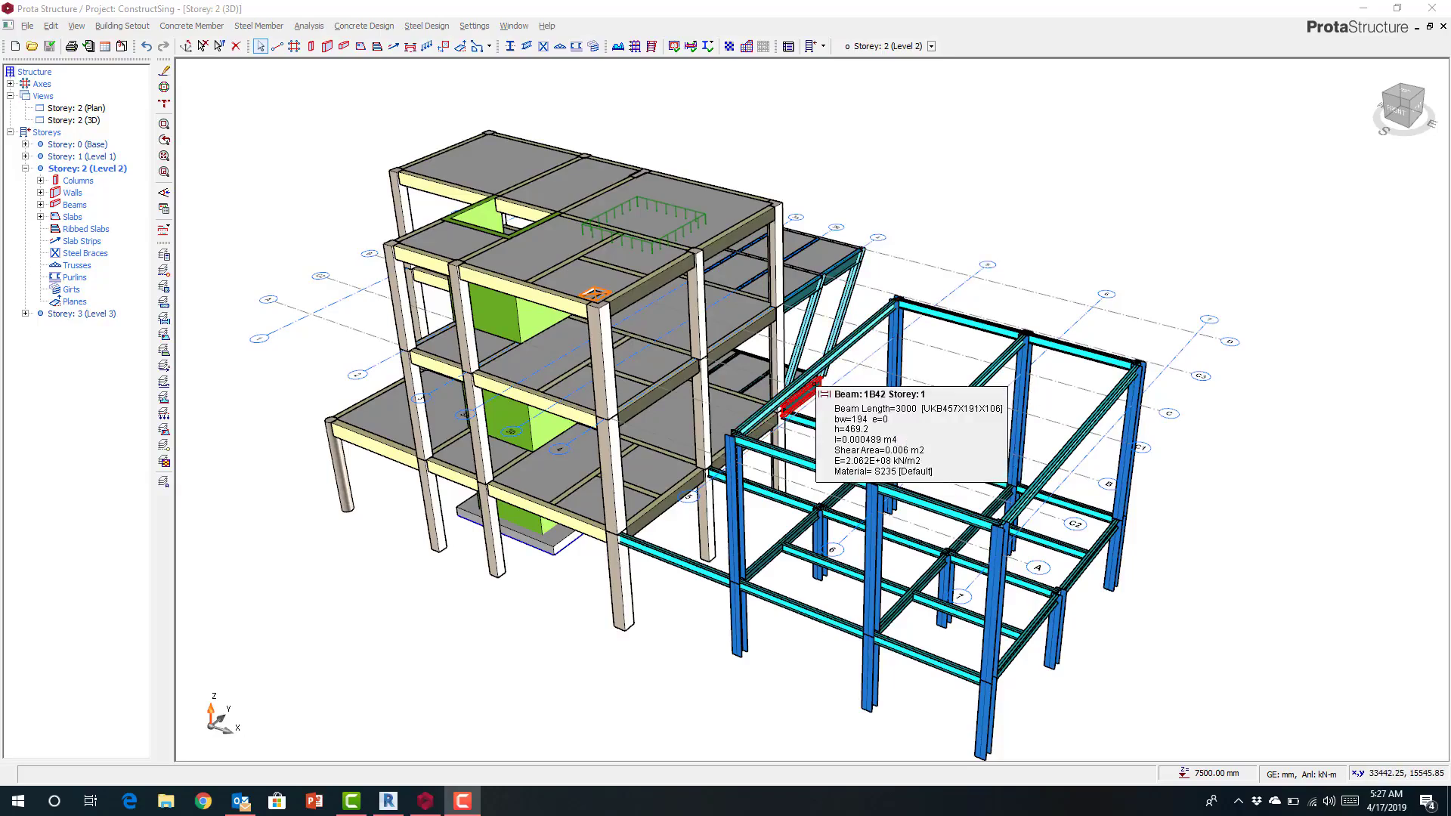
- Insert purlins with the UKPFC150X75X18 profile across the steel frame's roof between its outer roof beams
{"action": "left_click", "coordinate": [576, 47]}
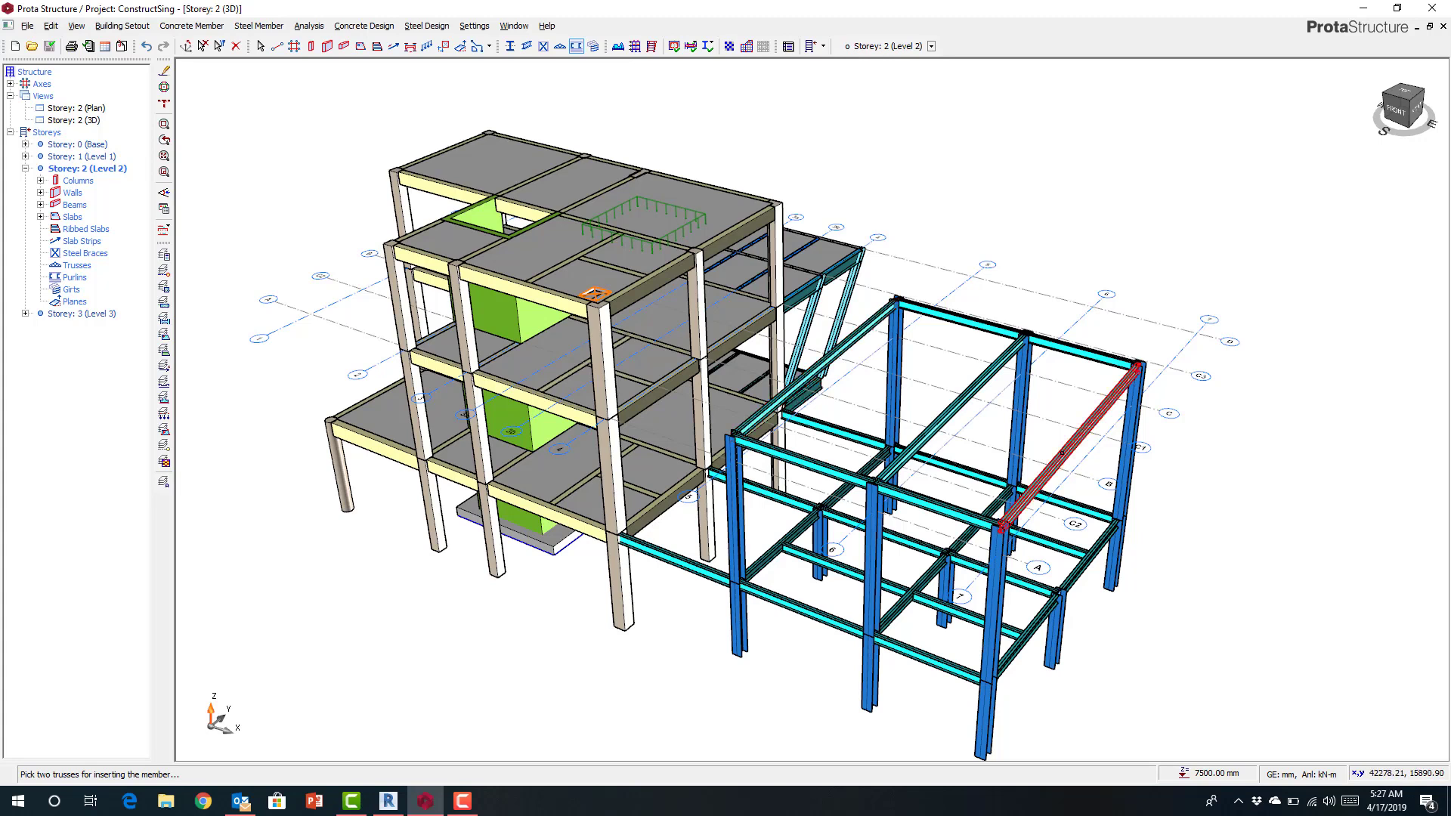
{"action": "left_click", "coordinate": [1061, 452]}
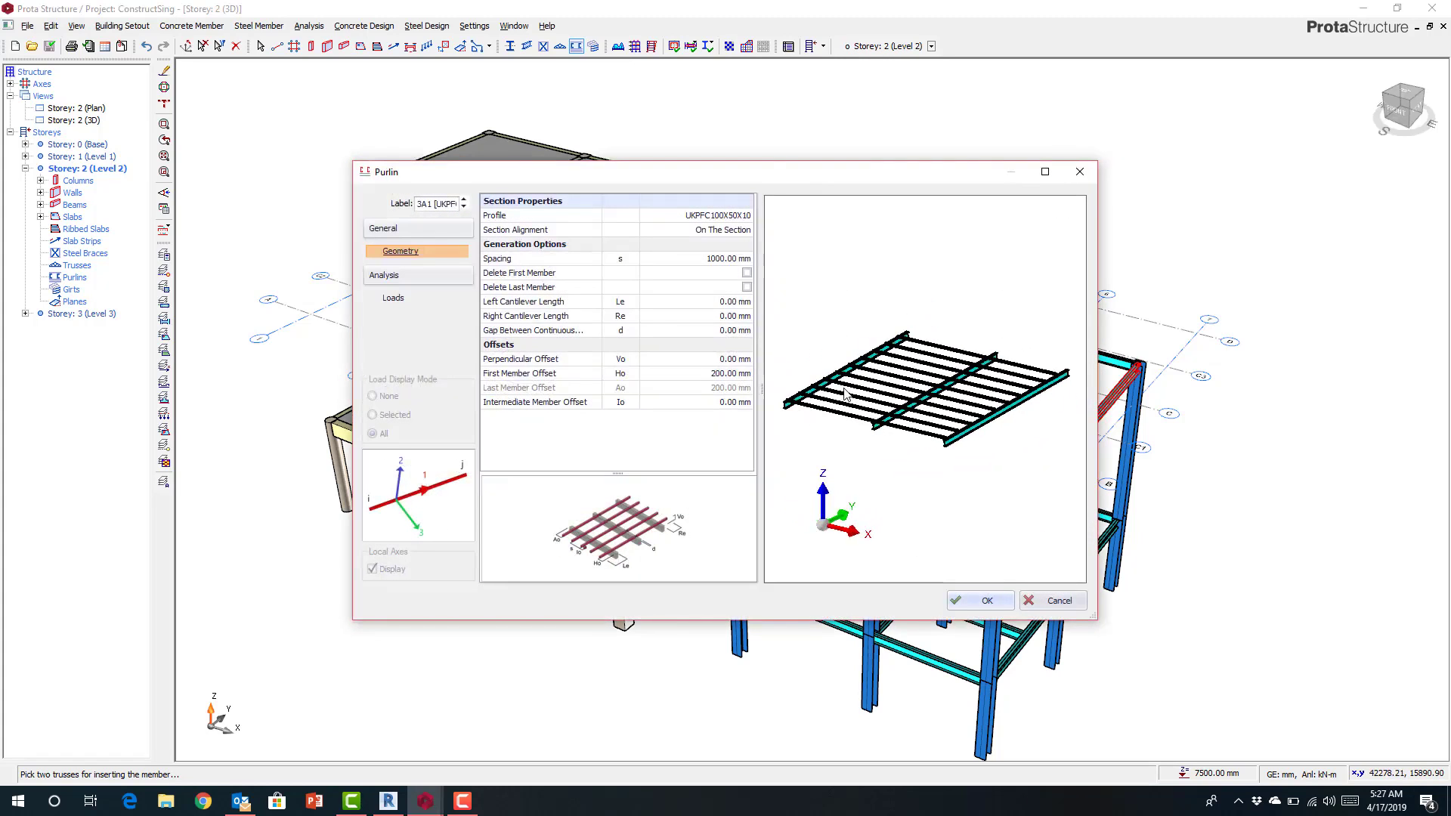
{"action": "double_click", "coordinate": [714, 215]}
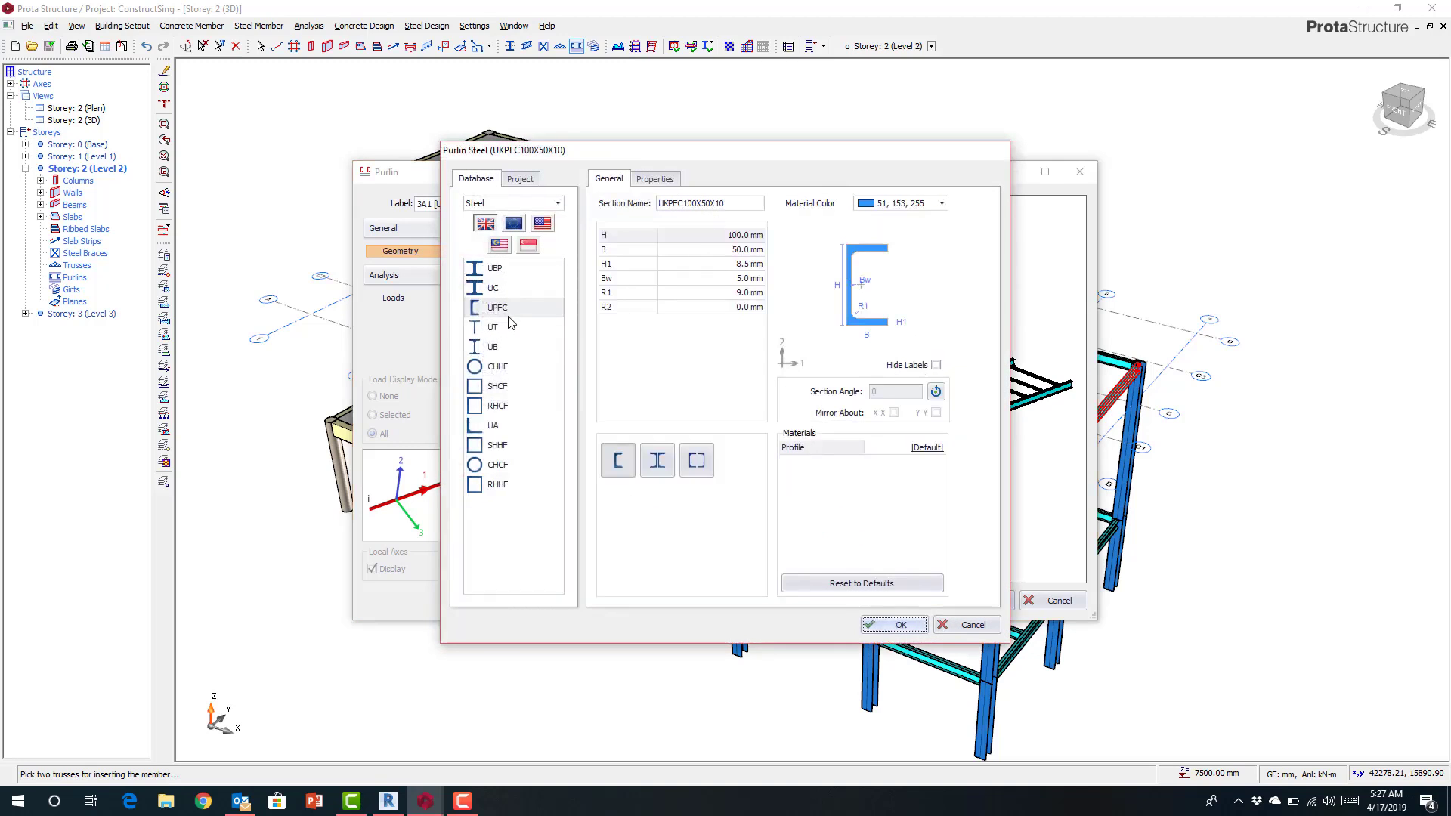
{"action": "left_click", "coordinate": [506, 313]}
{"action": "left_click", "coordinate": [701, 260]}
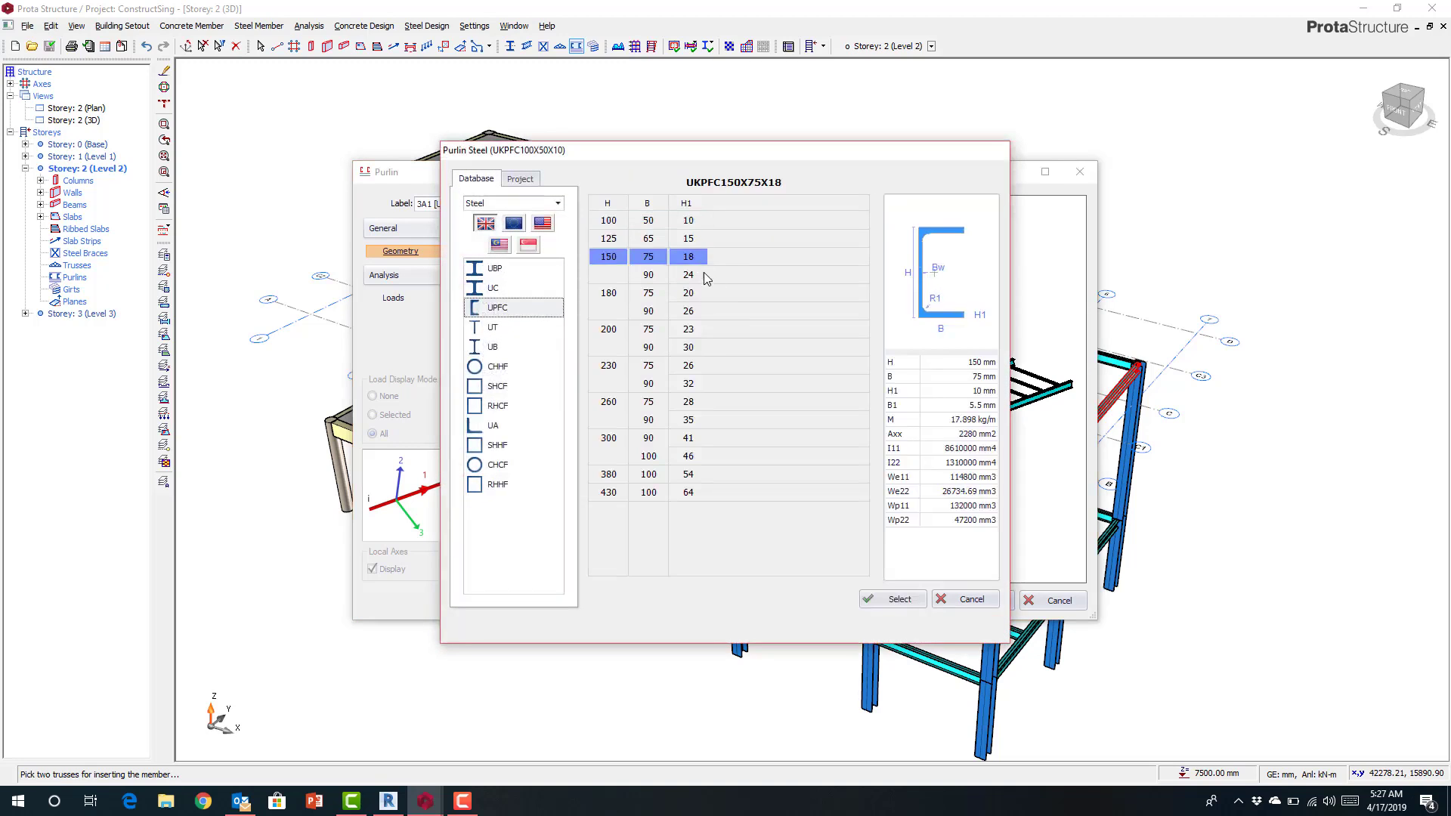
{"action": "left_click", "coordinate": [881, 604]}
{"action": "left_click", "coordinate": [896, 624]}
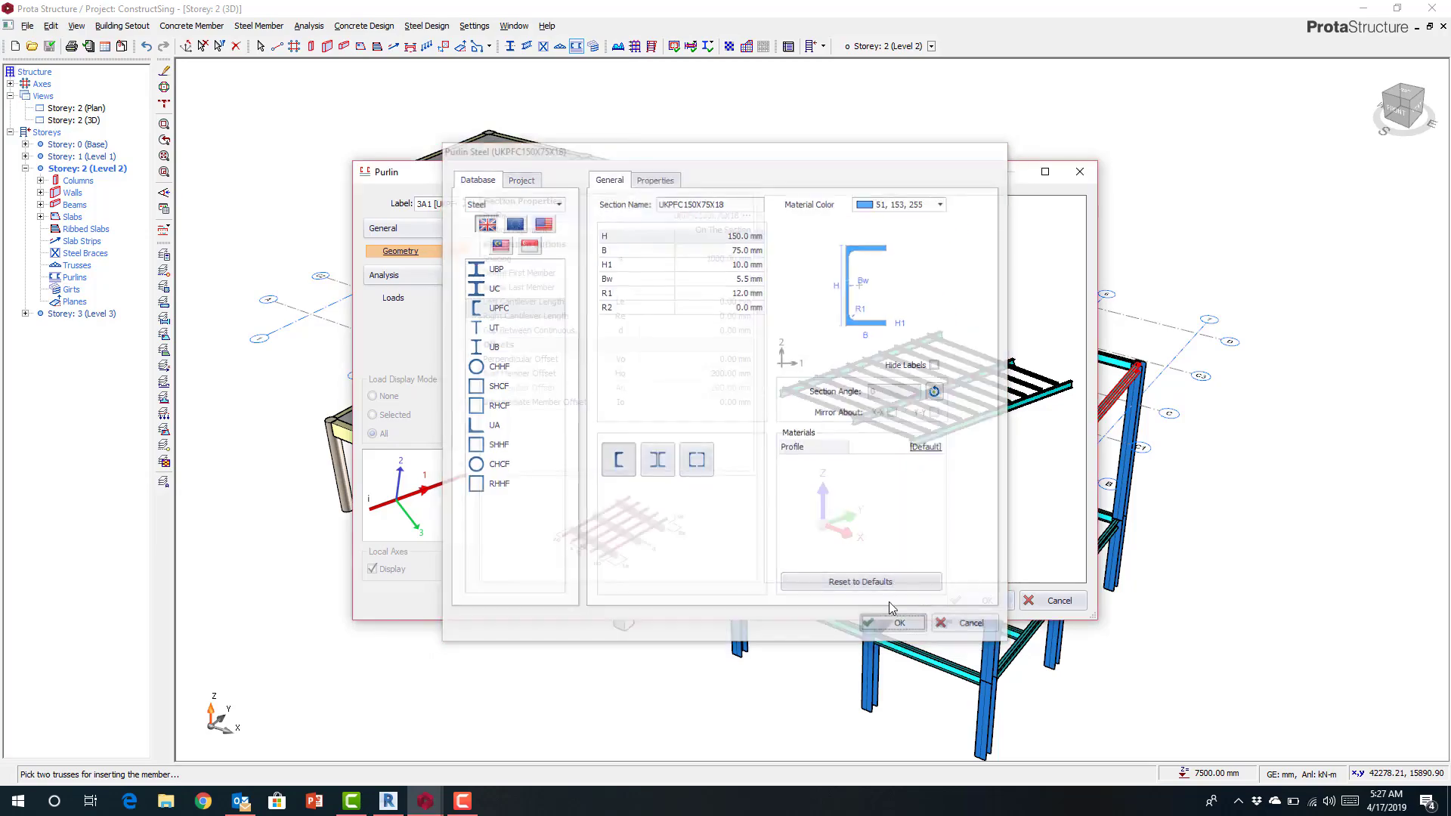
{"action": "left_click", "coordinate": [972, 605]}
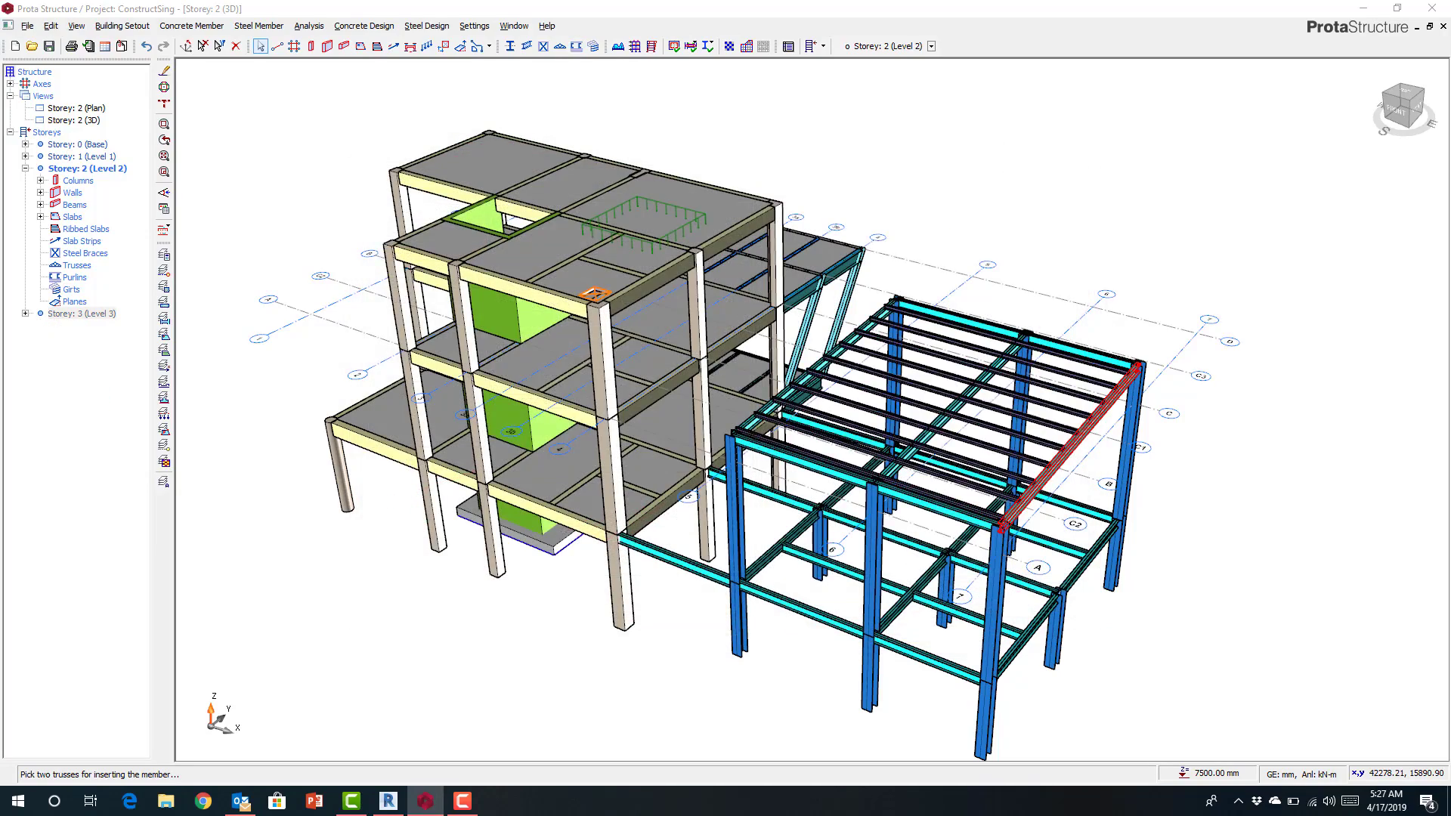
- Insert steel X braces on both storeys of the steel frame's front bay nearest the concrete building
{"action": "scroll", "coordinate": [733, 417], "scroll_direction": "up", "scroll_amount": 5}
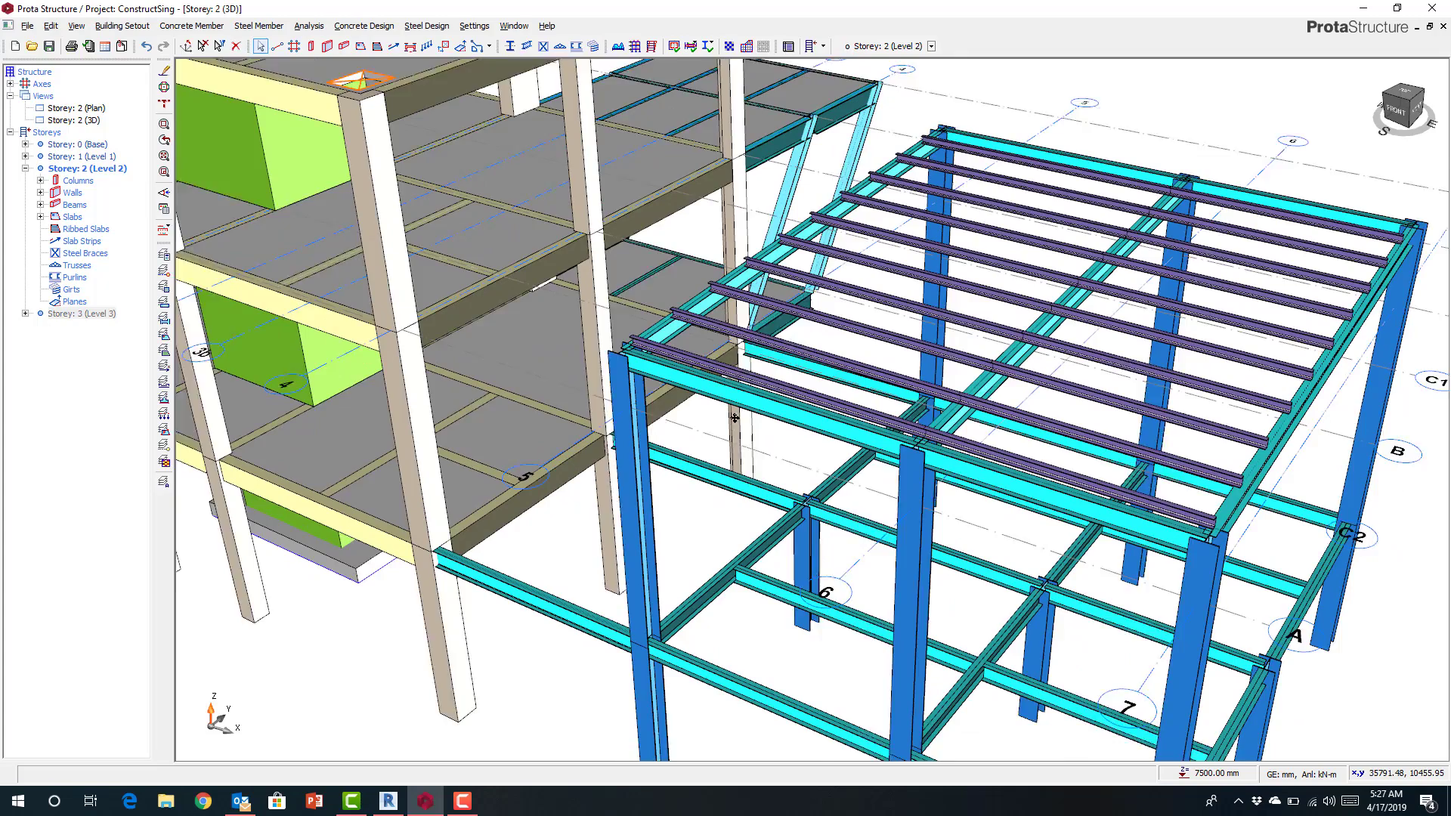
{"action": "middle_click_drag", "start_coordinate": [734, 418], "coordinate": [689, 381]}
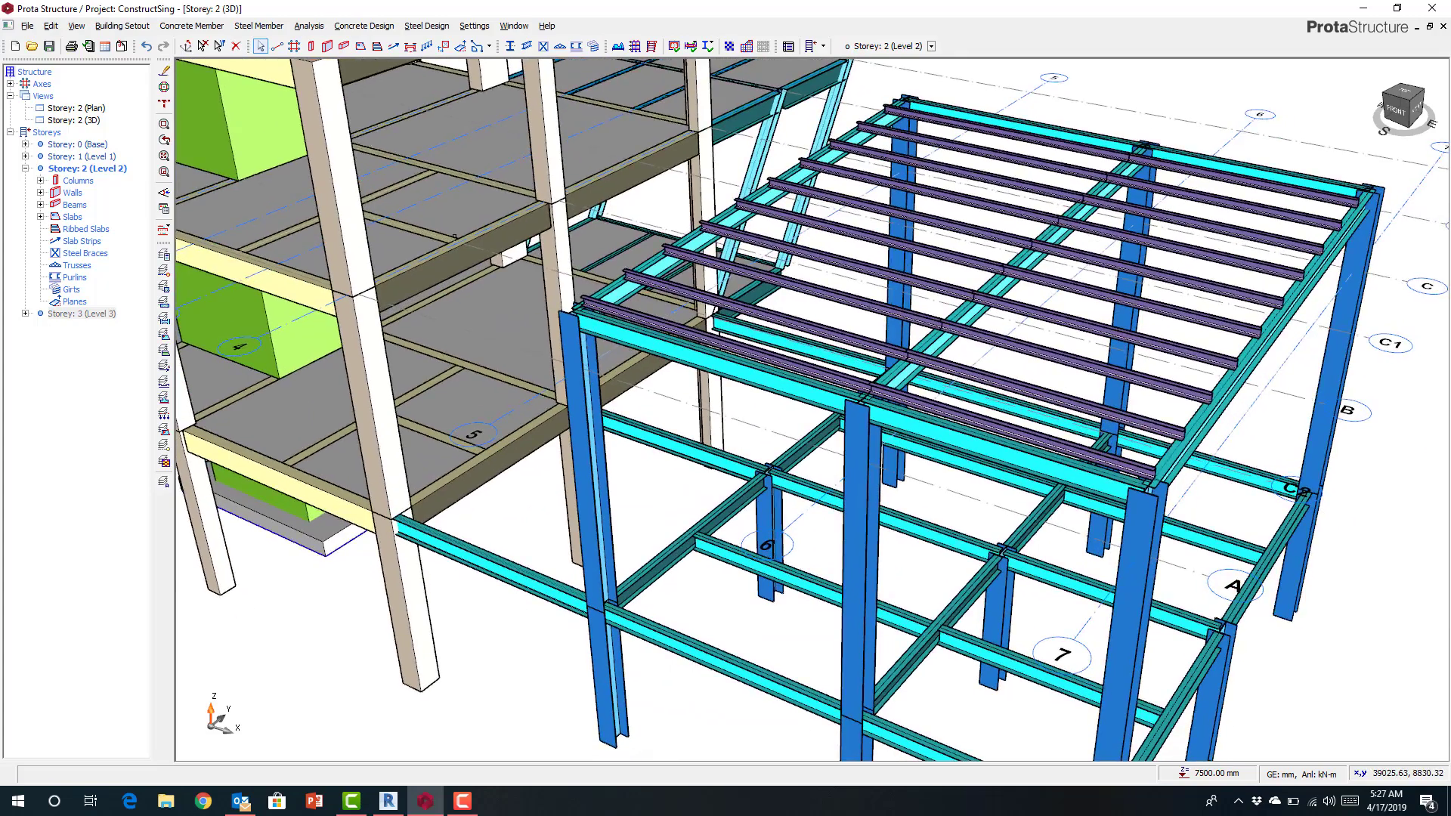
{"action": "left_click", "coordinate": [543, 46]}
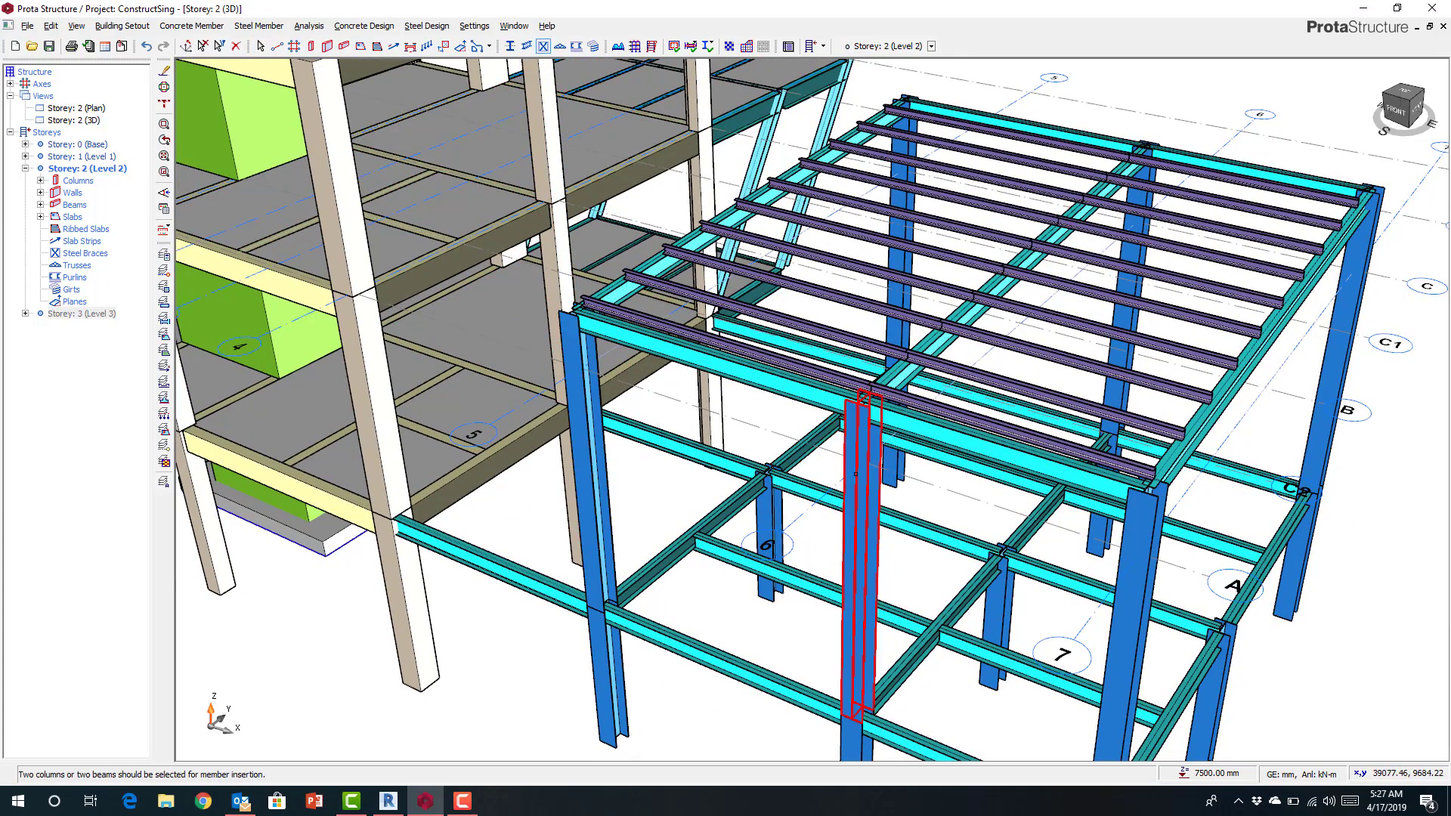
{"action": "left_click", "coordinate": [855, 474]}
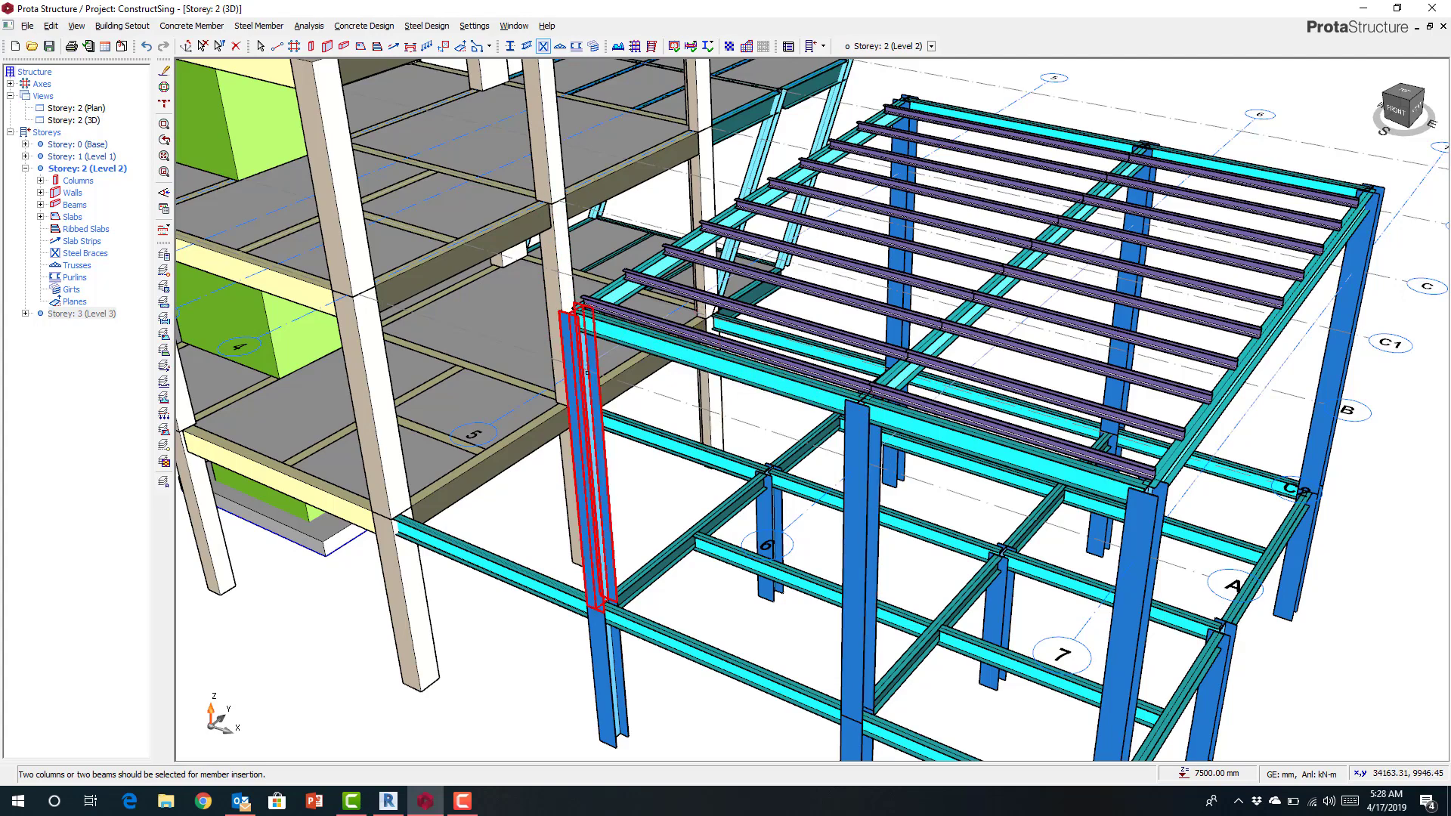
{"action": "left_click", "coordinate": [587, 371]}
{"action": "left_click", "coordinate": [990, 627]}
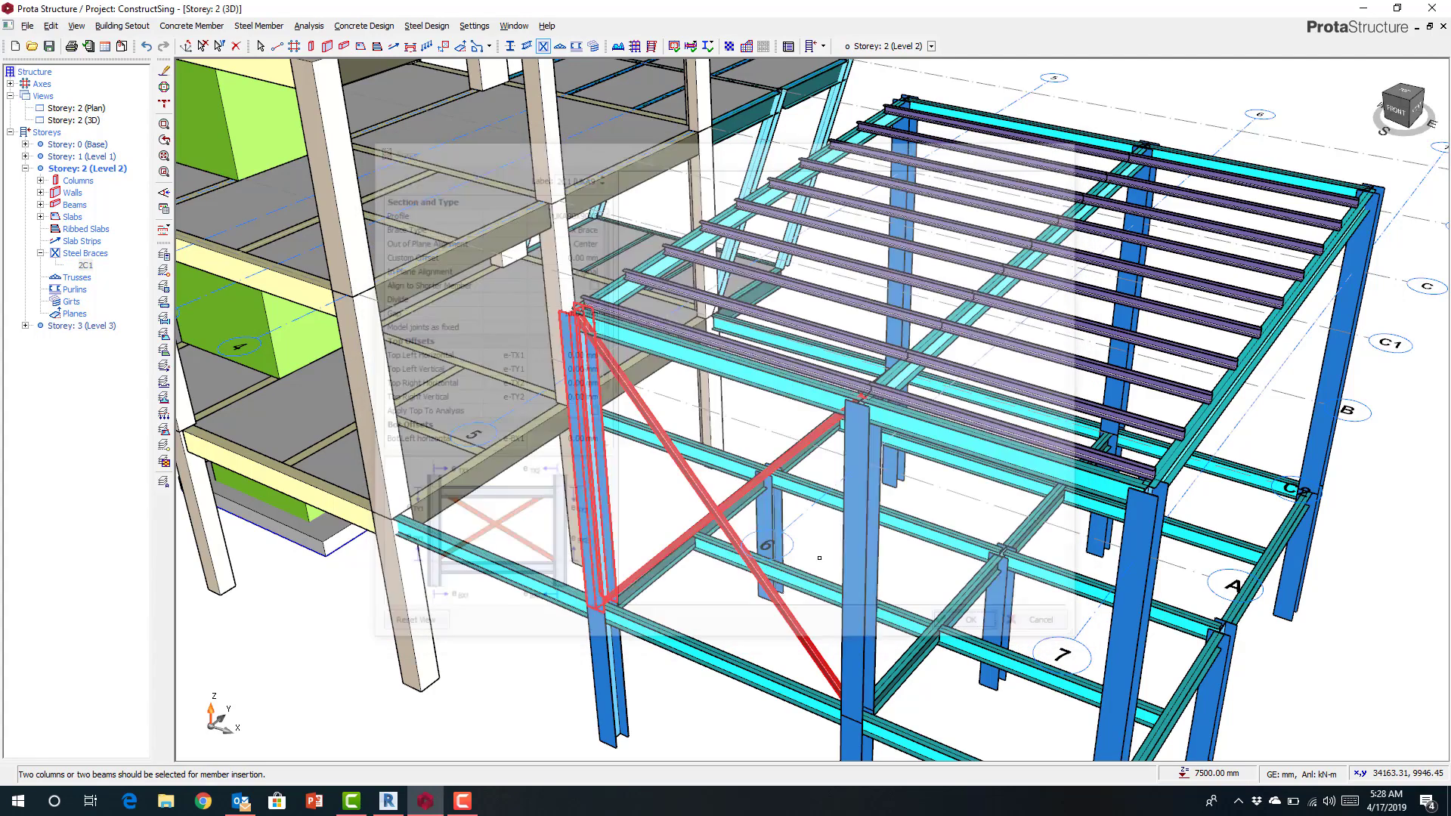
{"action": "left_click", "coordinate": [608, 669]}
{"action": "left_click", "coordinate": [854, 729]}
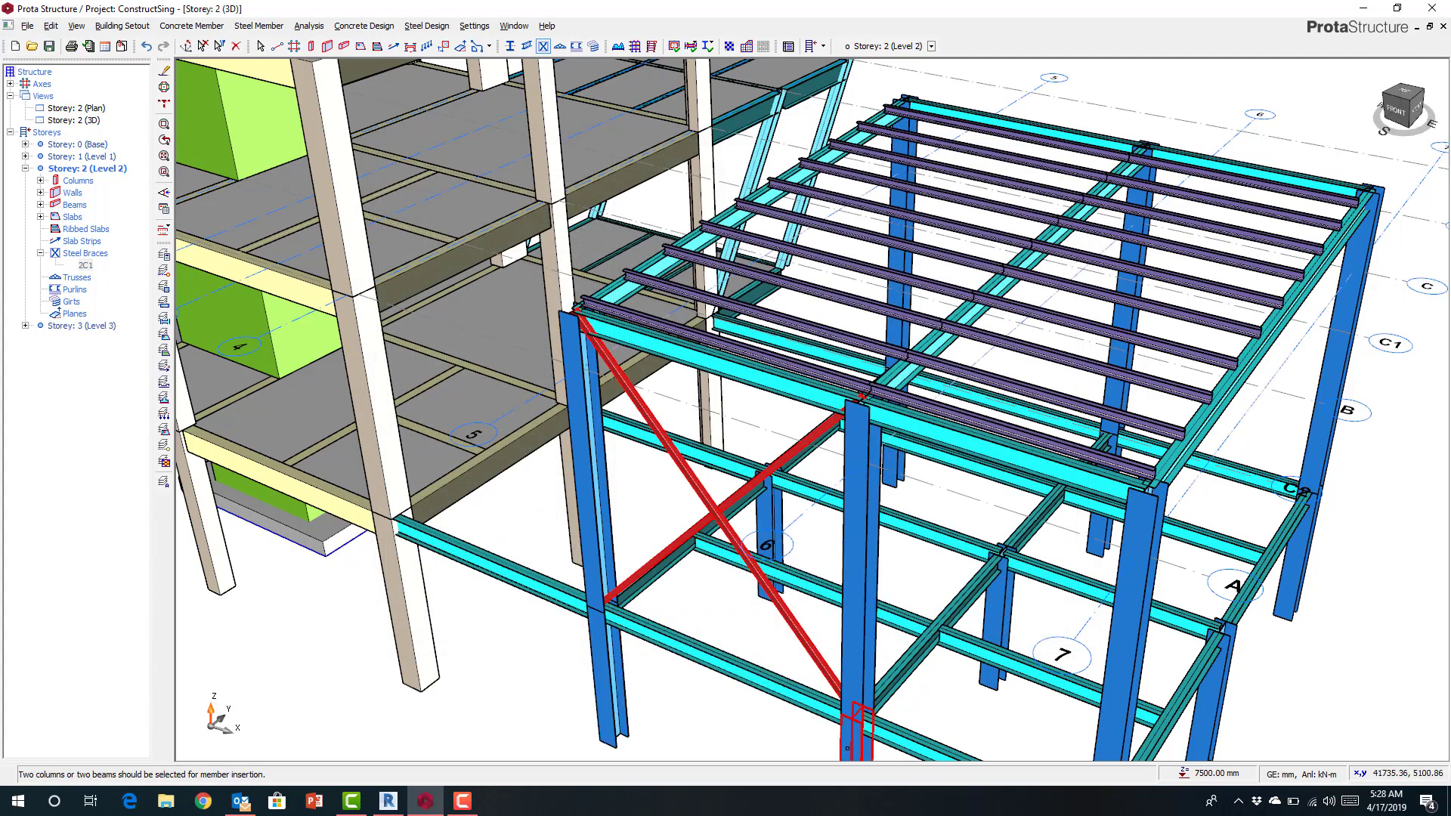
{"action": "left_click", "coordinate": [956, 623]}
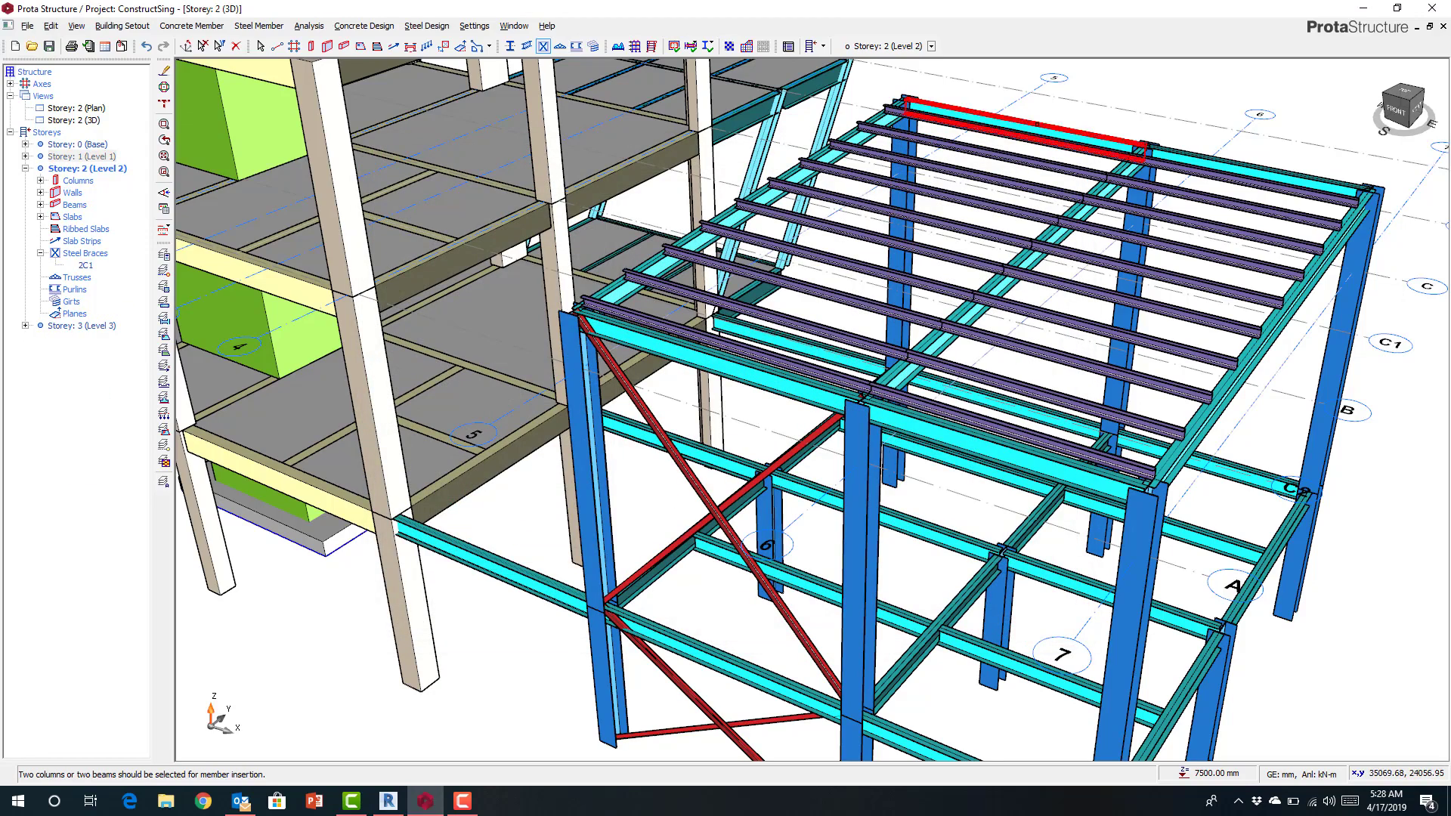
- Add UKA90X90X8 X braces to the roof bay nearest the concrete building and to both storeys of the matching rear bay
{"action": "left_click", "coordinate": [1029, 128]}
{"action": "left_click", "coordinate": [979, 628]}
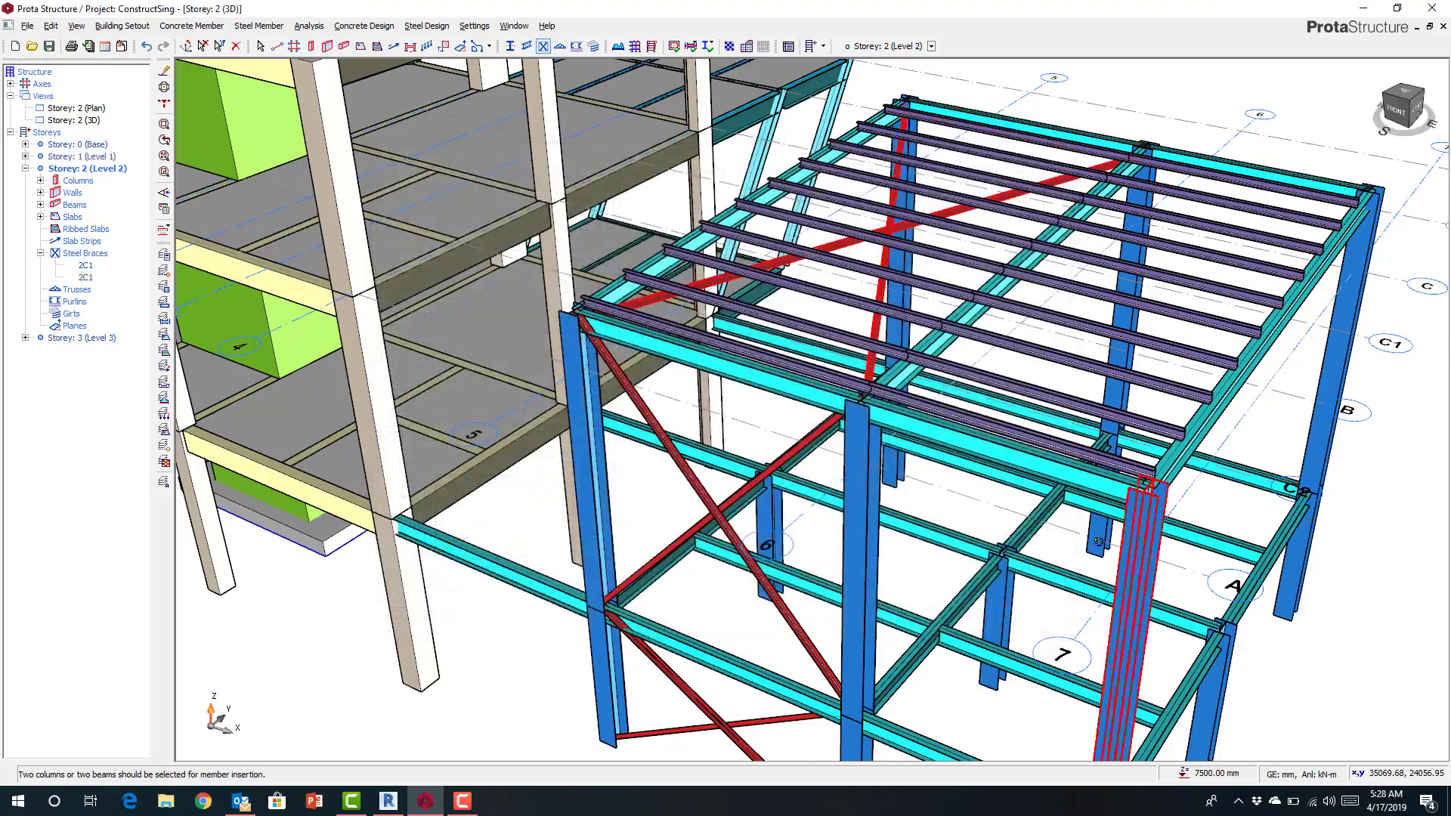
{"action": "mouse_move", "coordinate": [982, 633]}
{"action": "middle_mouse_down"}
{"action": "mouse_move", "coordinate": [966, 549]}
{"action": "mouse_move", "coordinate": [1073, 628]}
{"action": "middle_mouse_up"}
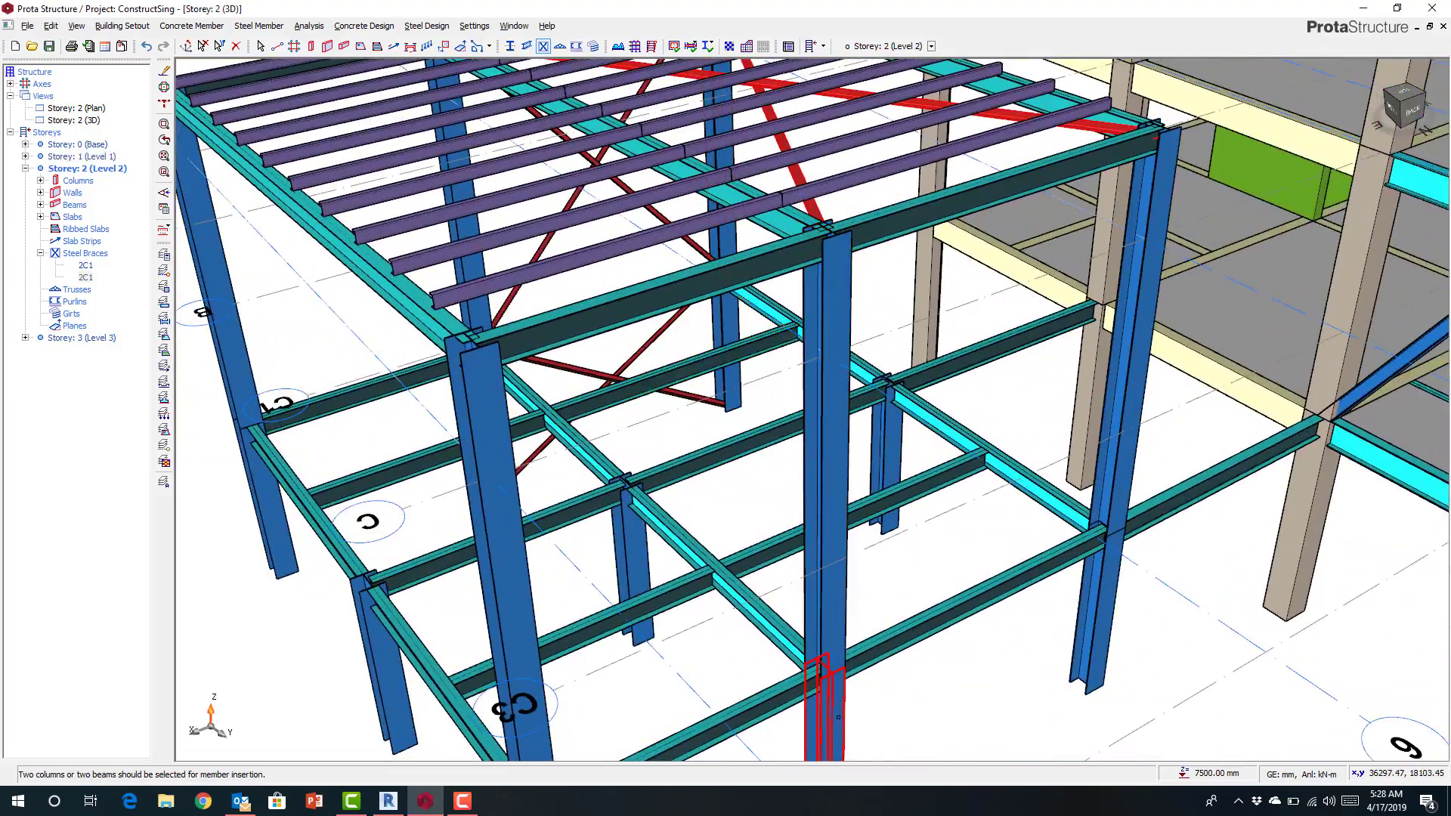
{"action": "left_click", "coordinate": [1073, 628]}
{"action": "left_click", "coordinate": [828, 535]}
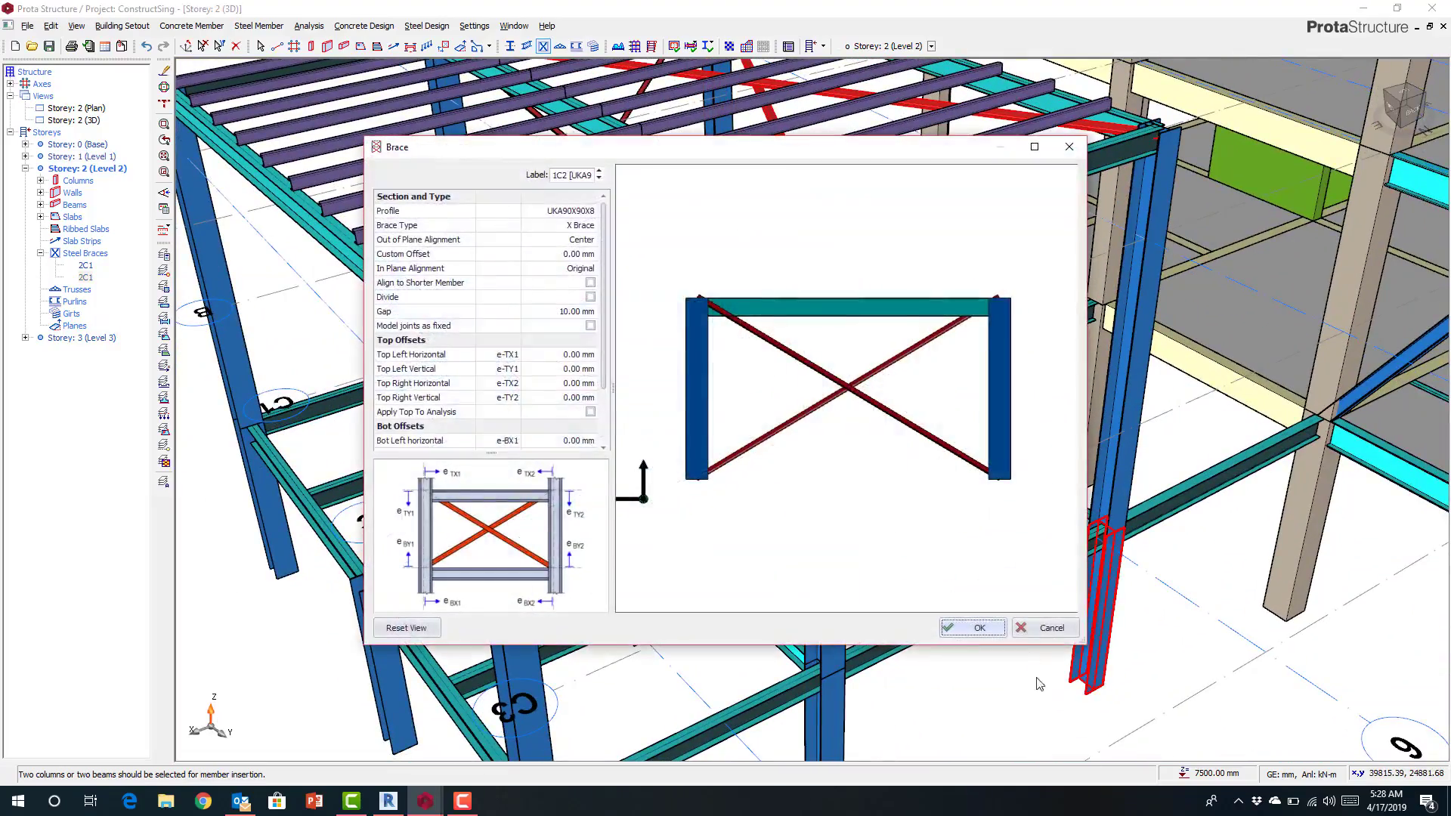
{"action": "left_click", "coordinate": [981, 626]}
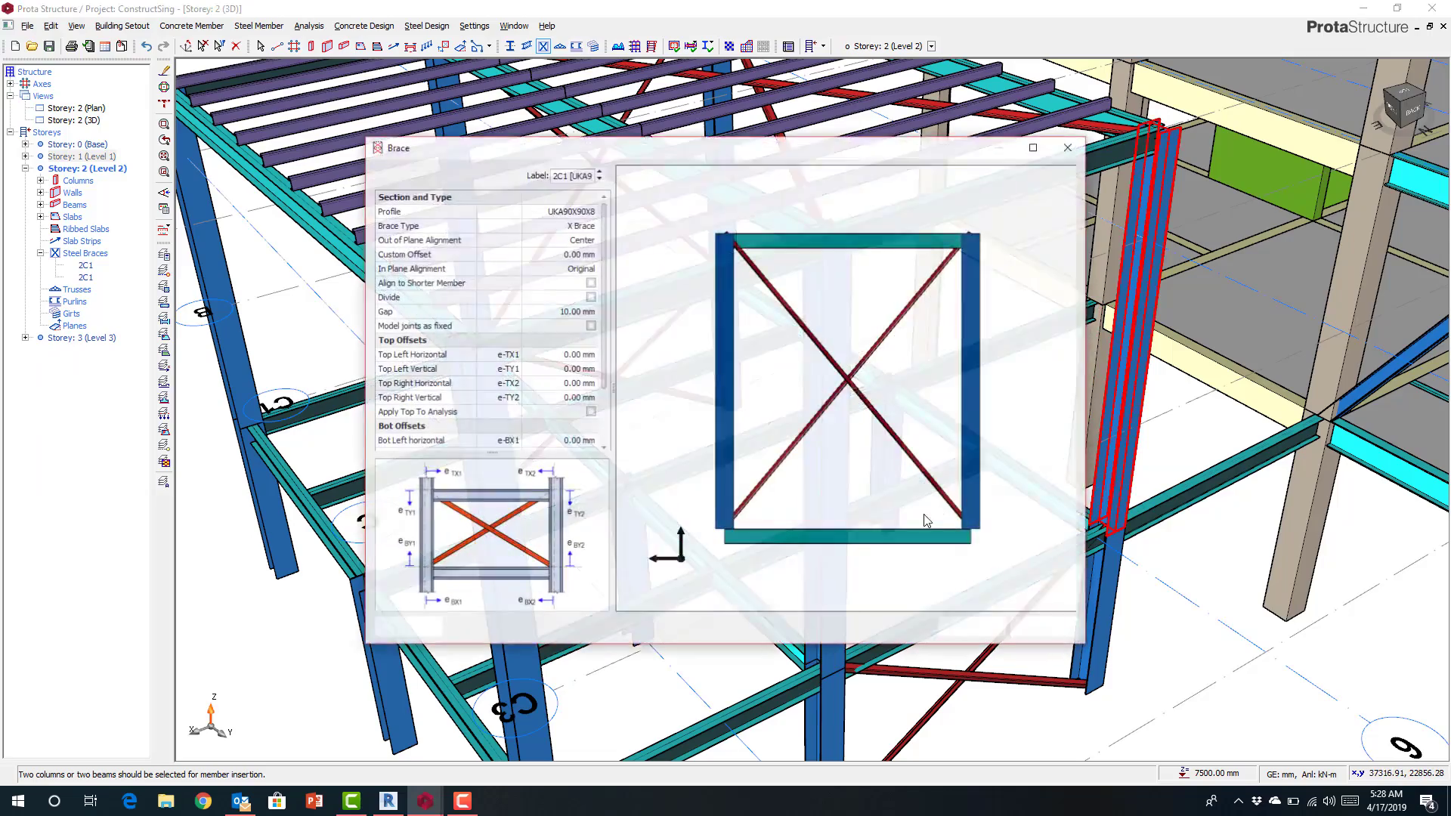
{"action": "left_click", "coordinate": [963, 628]}
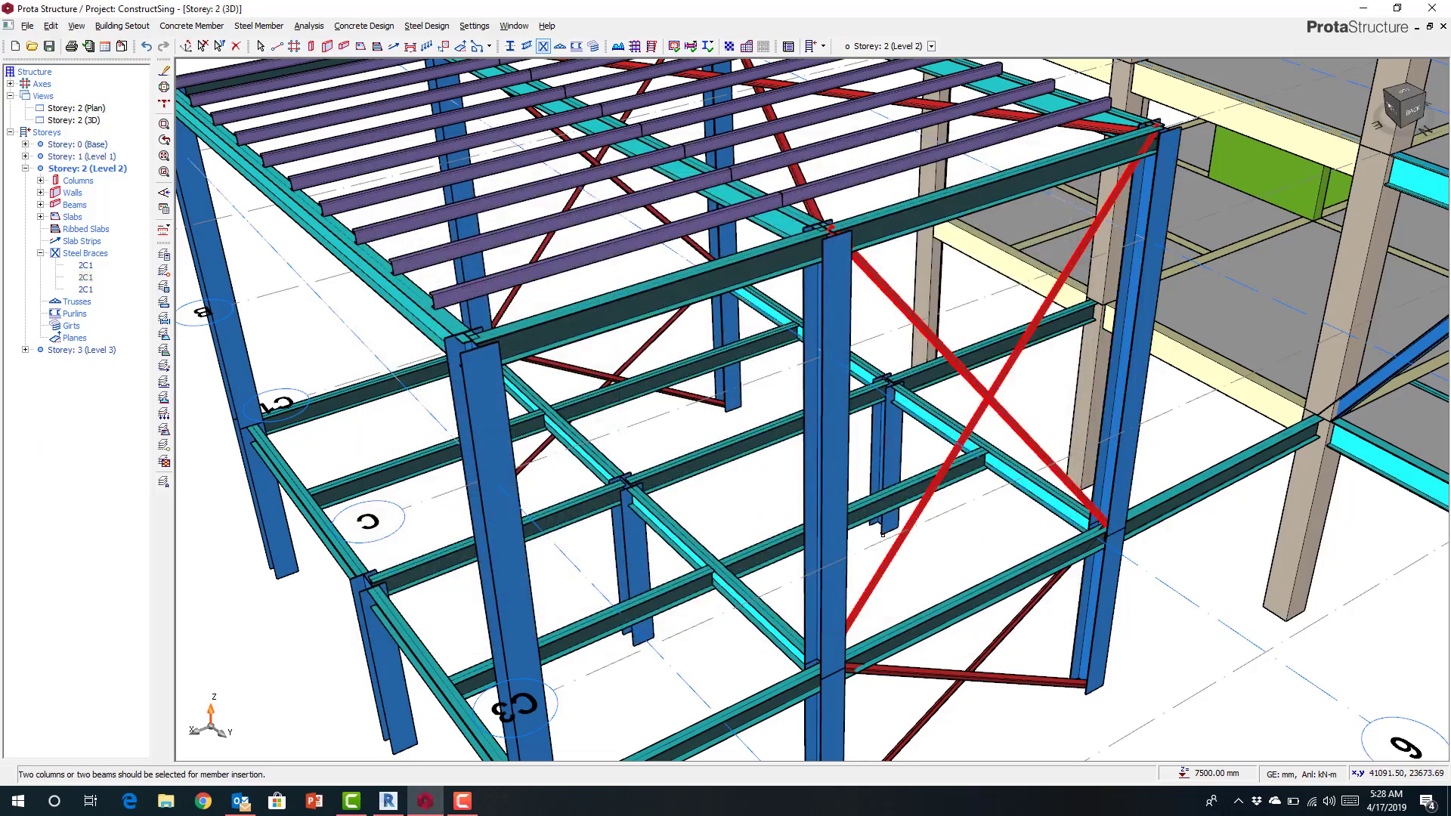
- Save the ProtaStructure project with the added purlins and braces
{"action": "scroll", "coordinate": [882, 535], "scroll_direction": "down", "scroll_amount": 5}
{"action": "middle_click_drag", "start_coordinate": [818, 580], "coordinate": [1016, 505]}
{"action": "middle_click_drag", "start_coordinate": [914, 554], "coordinate": [1075, 510]}
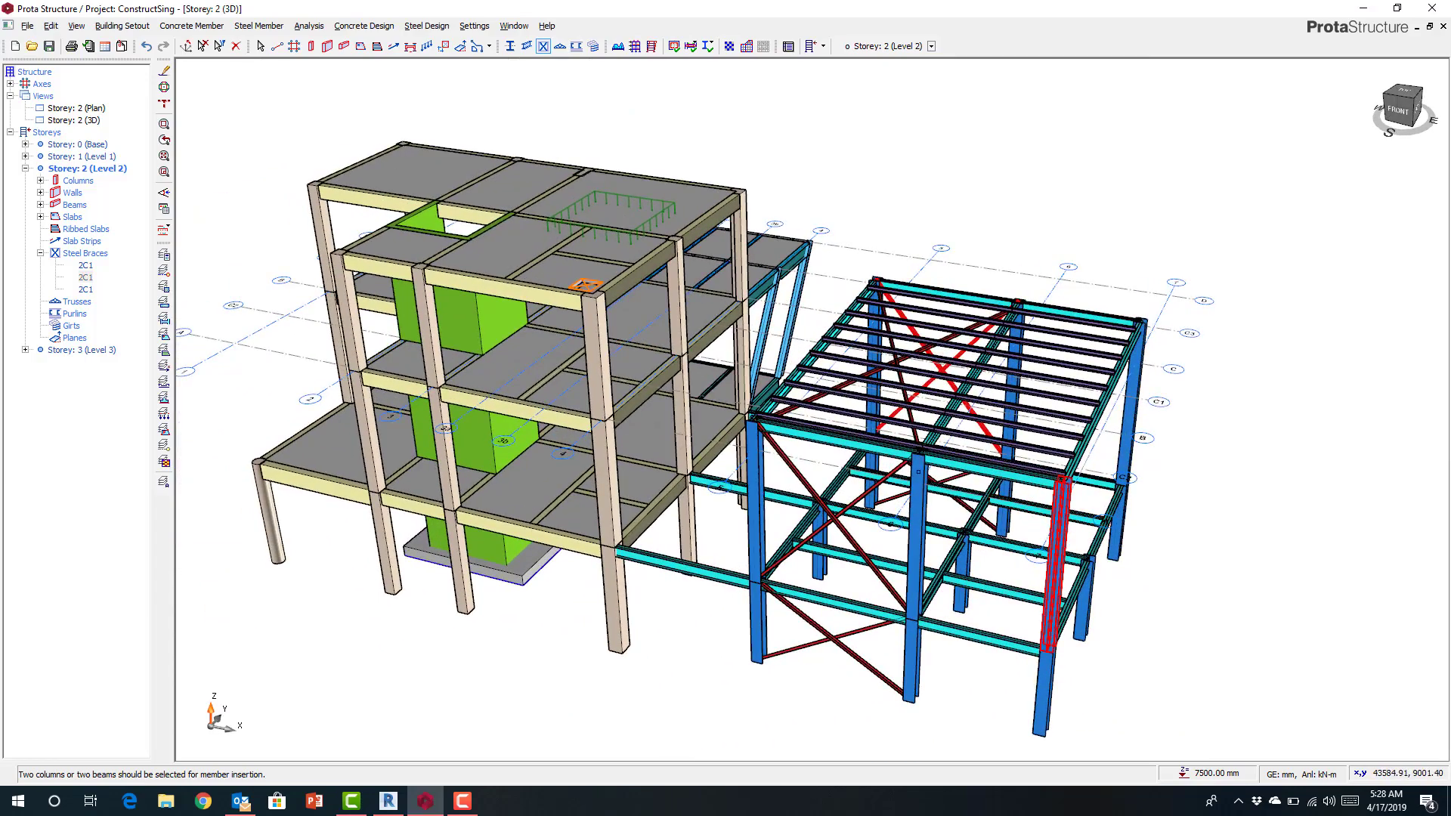
{"action": "left_click", "coordinate": [48, 46]}
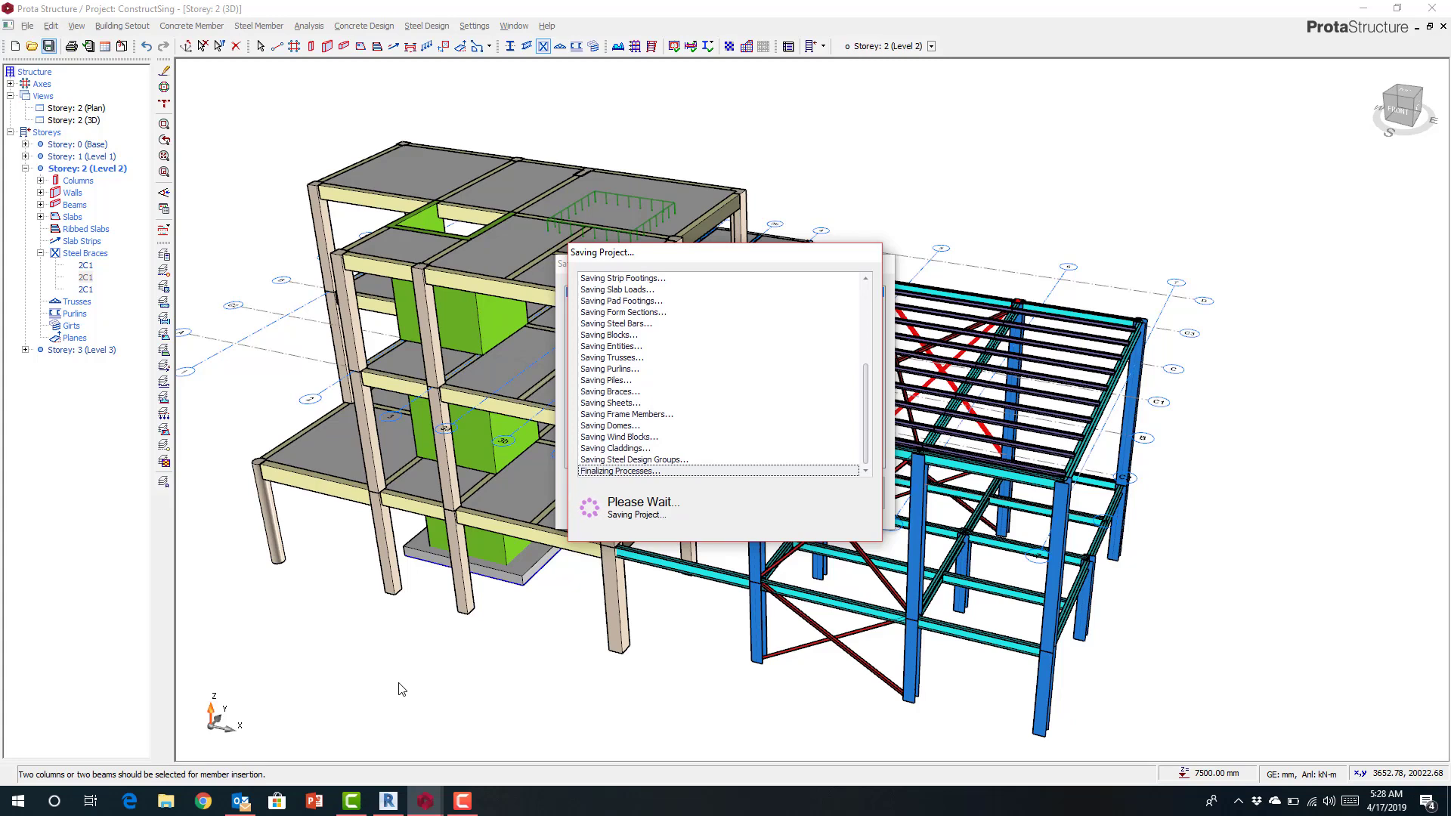
- Switch to Revit and choose ConstructSing.Prota as the project for an import from ProtaStructure
{"action": "left_click", "coordinate": [389, 798]}
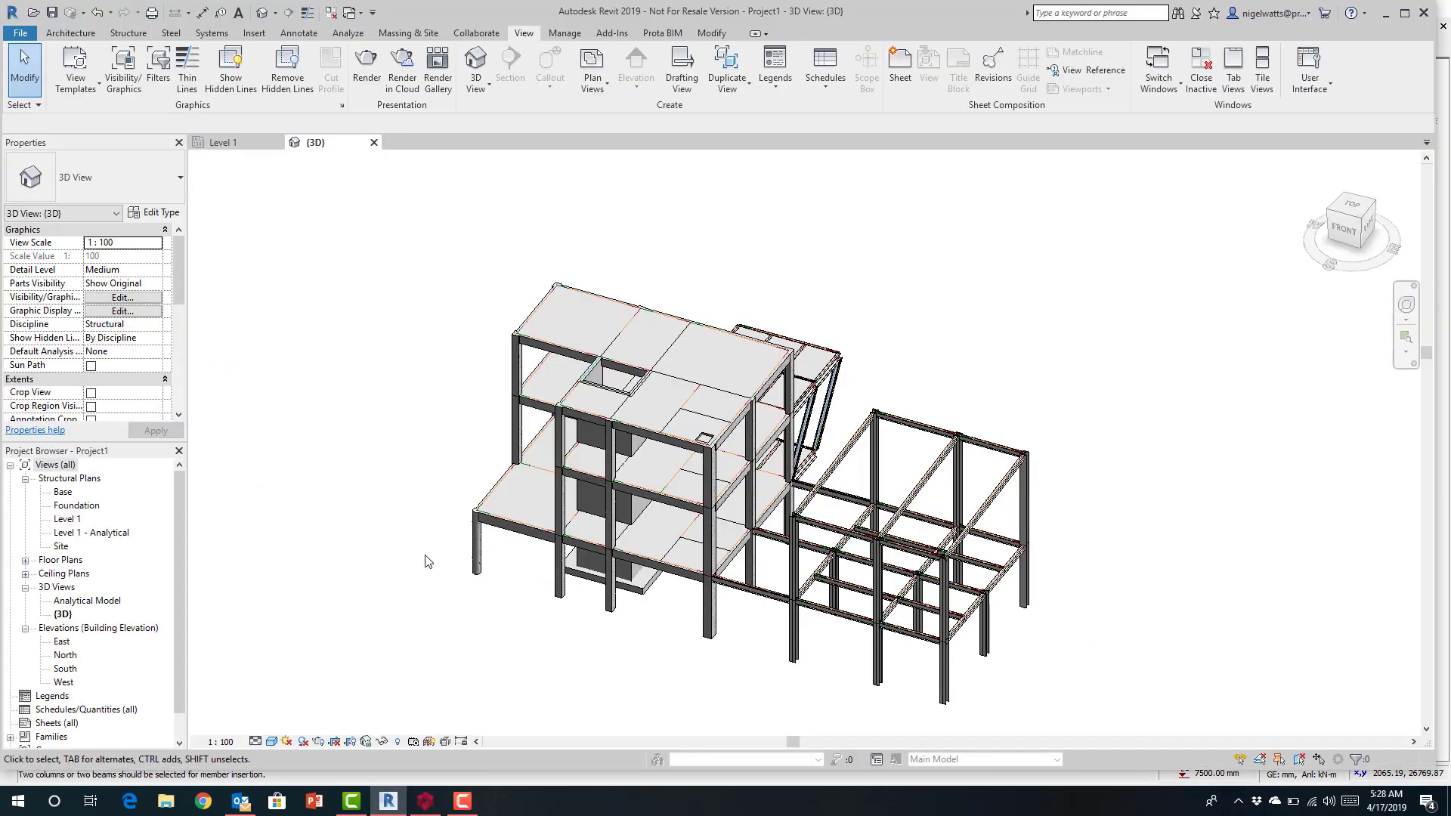
{"action": "left_click", "coordinate": [658, 34]}
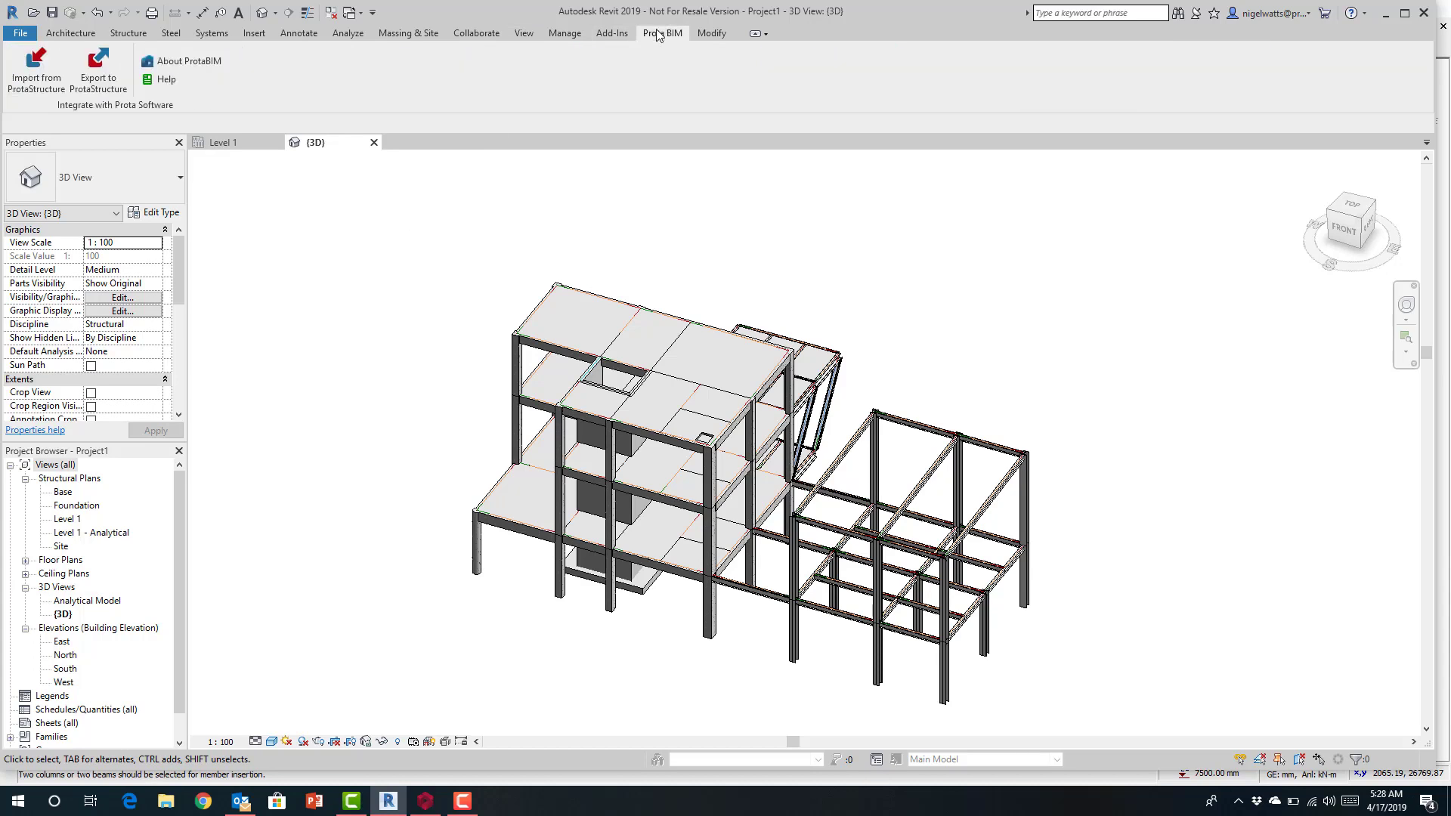
{"action": "left_click", "coordinate": [48, 77]}
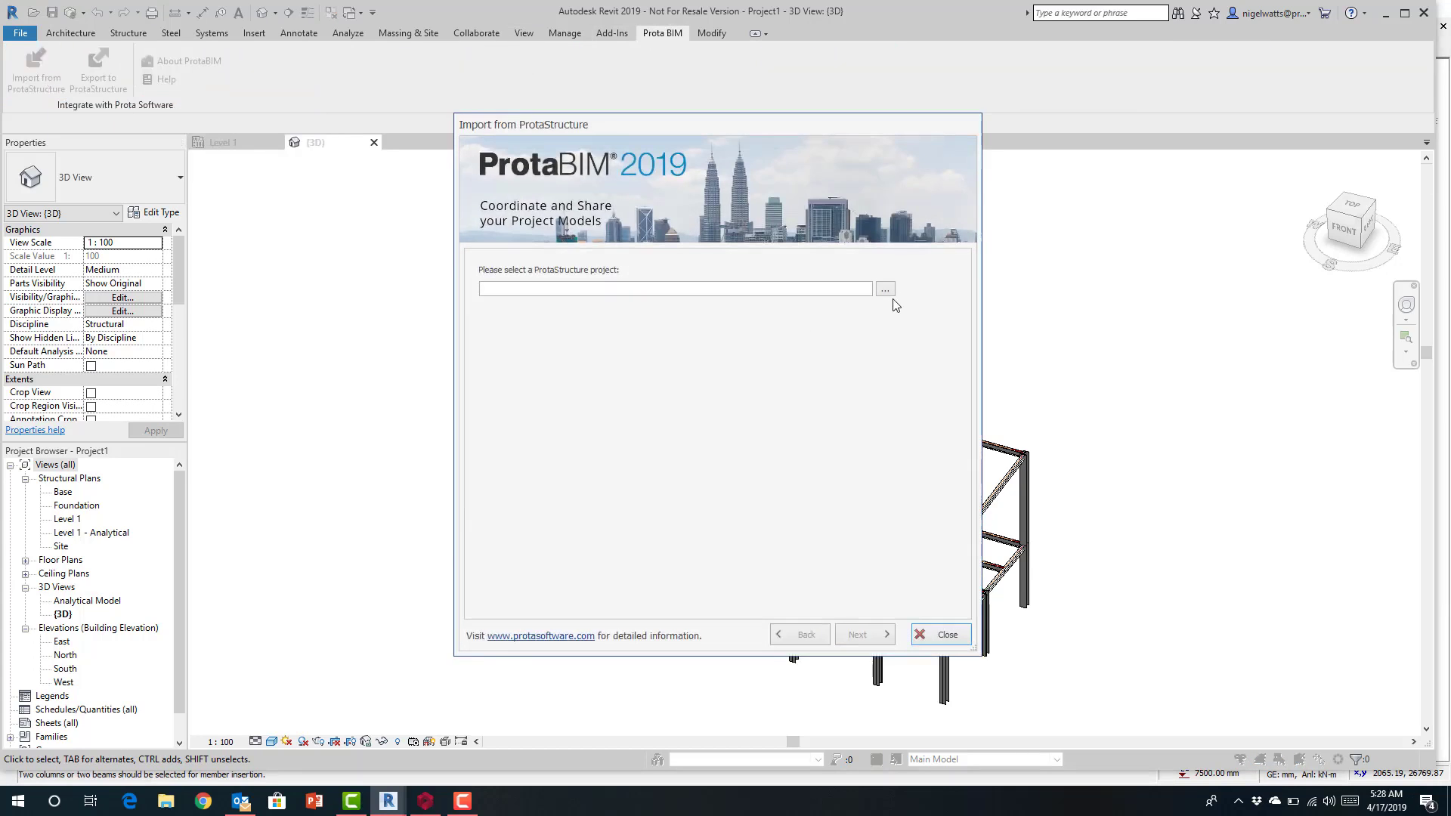
{"action": "left_click", "coordinate": [889, 291]}
{"action": "left_click", "coordinate": [731, 328]}
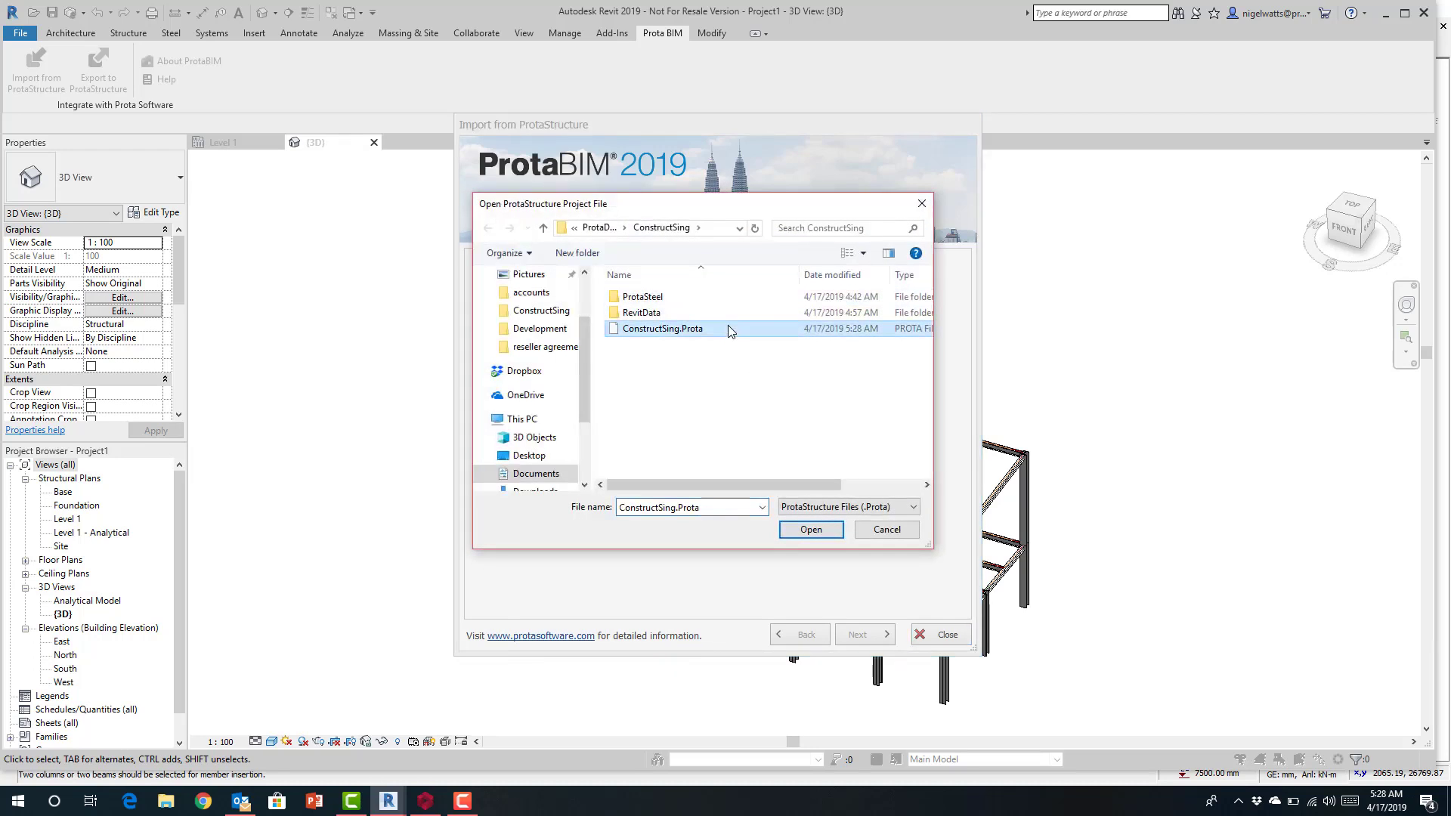
{"action": "left_click", "coordinate": [795, 529]}
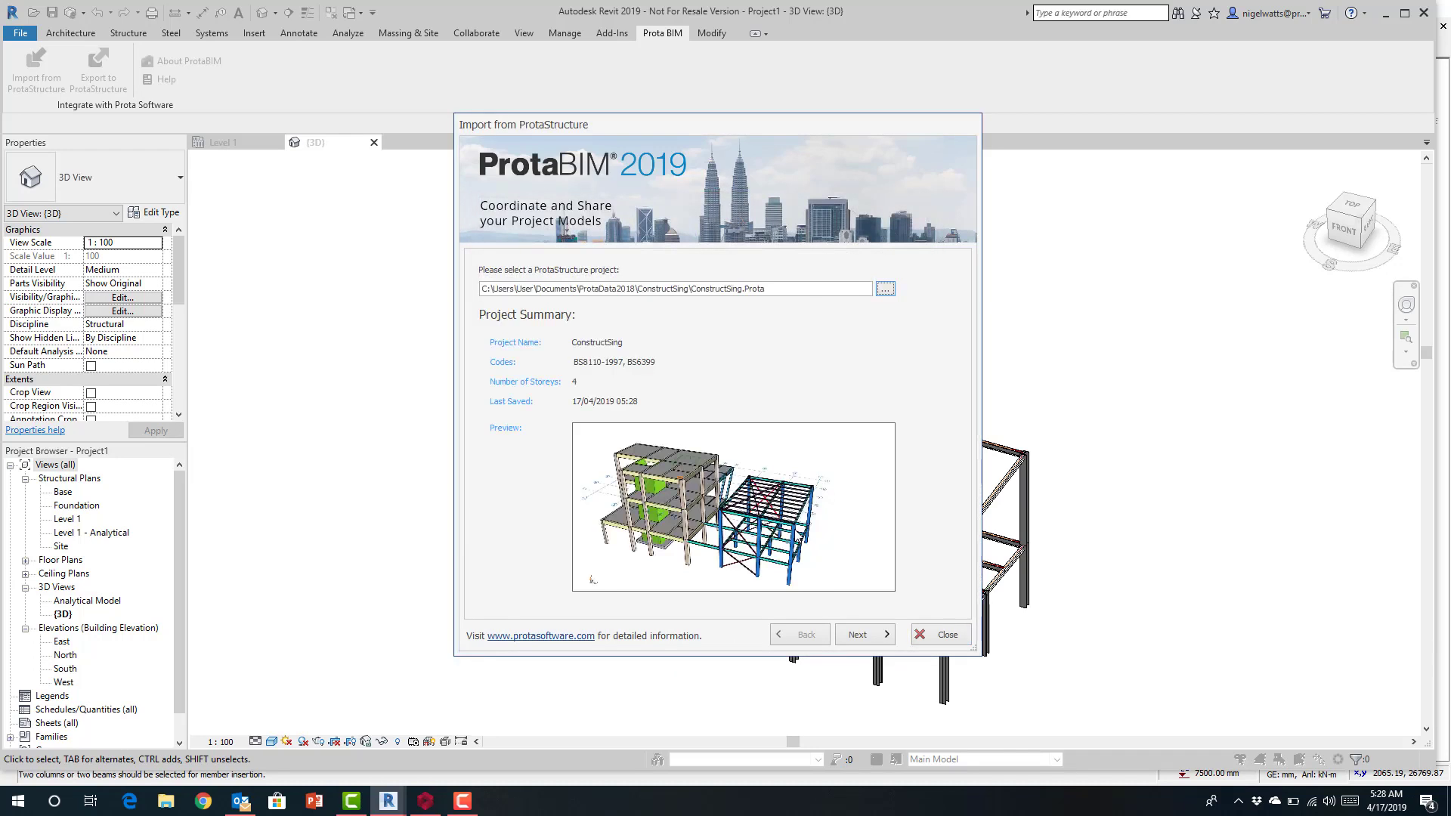
{"action": "left_click", "coordinate": [860, 634]}
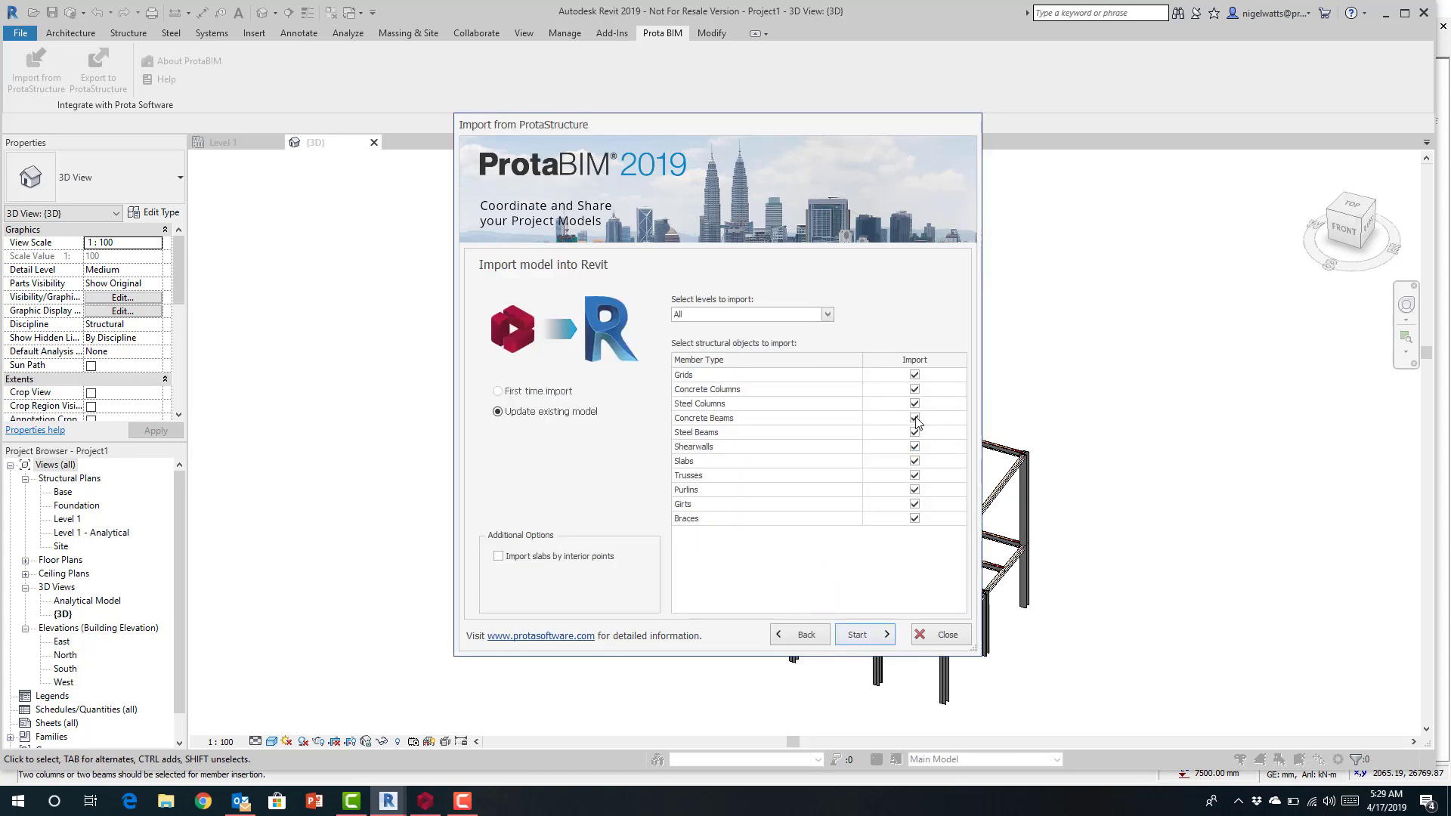
- Update the existing model by importing only purlins, girts and braces for all levels, leaving out every other member type
{"action": "left_click", "coordinate": [914, 374]}
{"action": "left_click", "coordinate": [914, 389]}
{"action": "left_click", "coordinate": [914, 403]}
{"action": "left_click", "coordinate": [914, 418]}
{"action": "left_click", "coordinate": [915, 432]}
{"action": "left_click", "coordinate": [914, 446]}
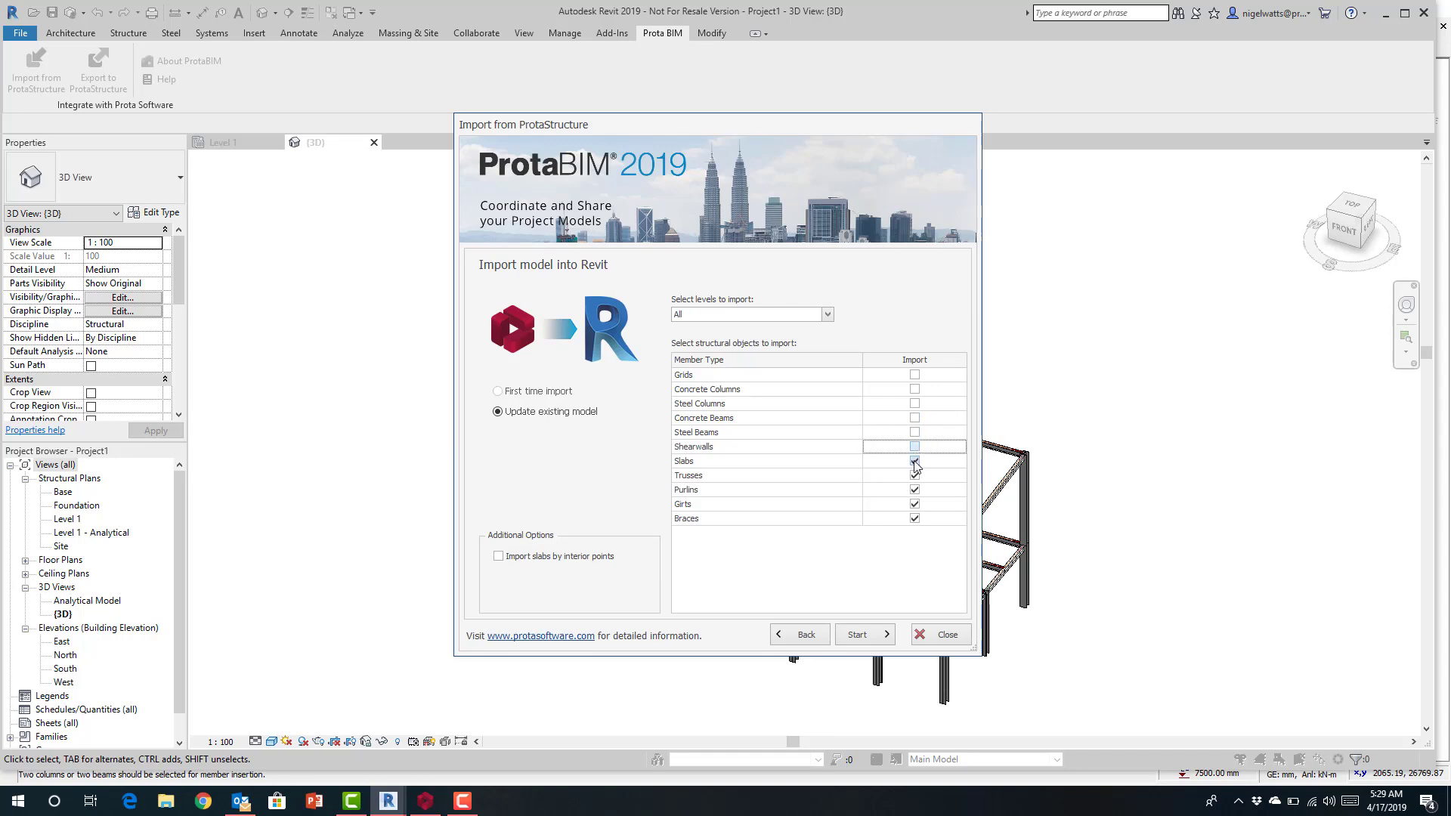
{"action": "left_click", "coordinate": [914, 461]}
{"action": "left_click", "coordinate": [915, 476]}
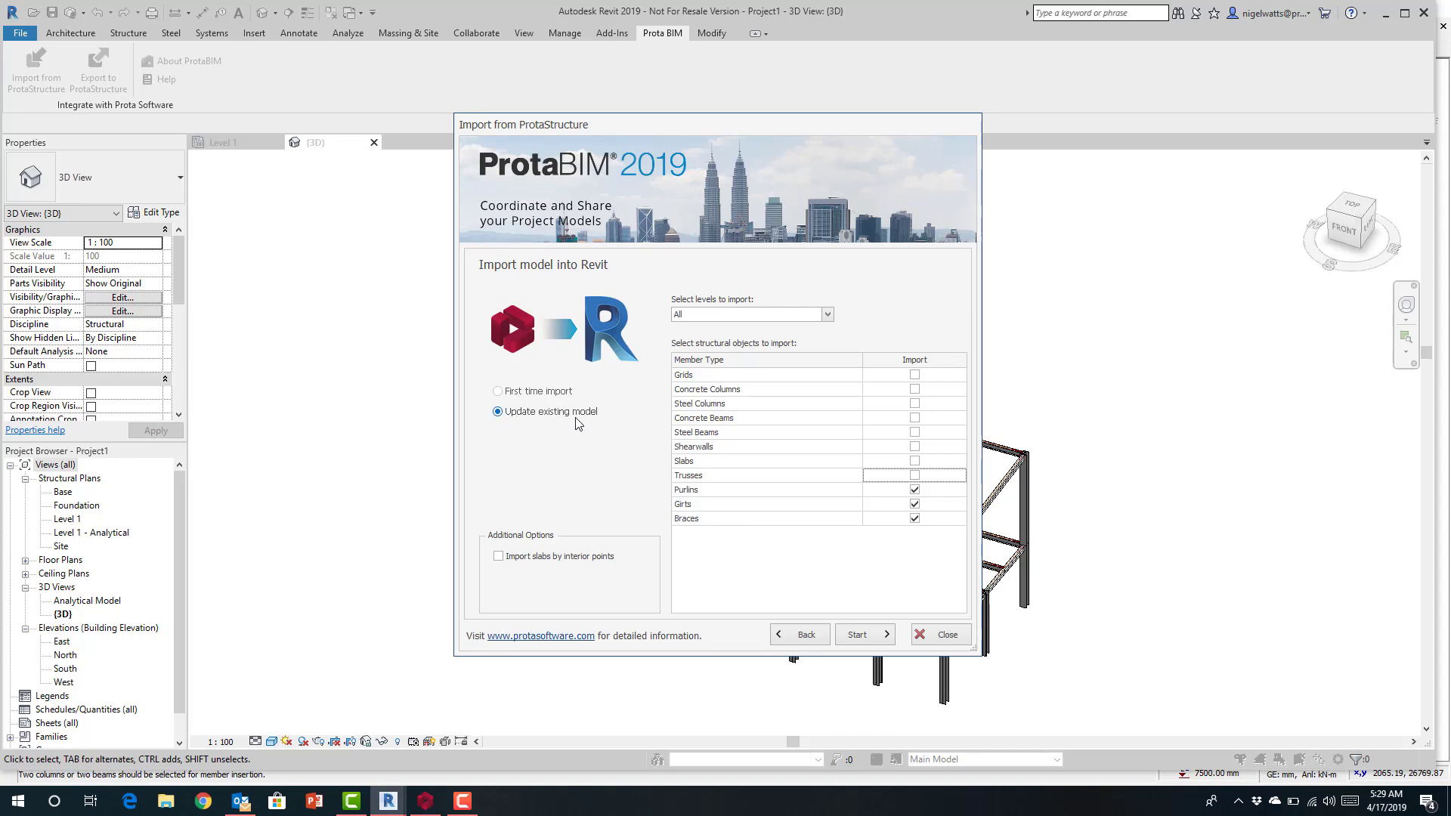
{"action": "left_click", "coordinate": [857, 635]}
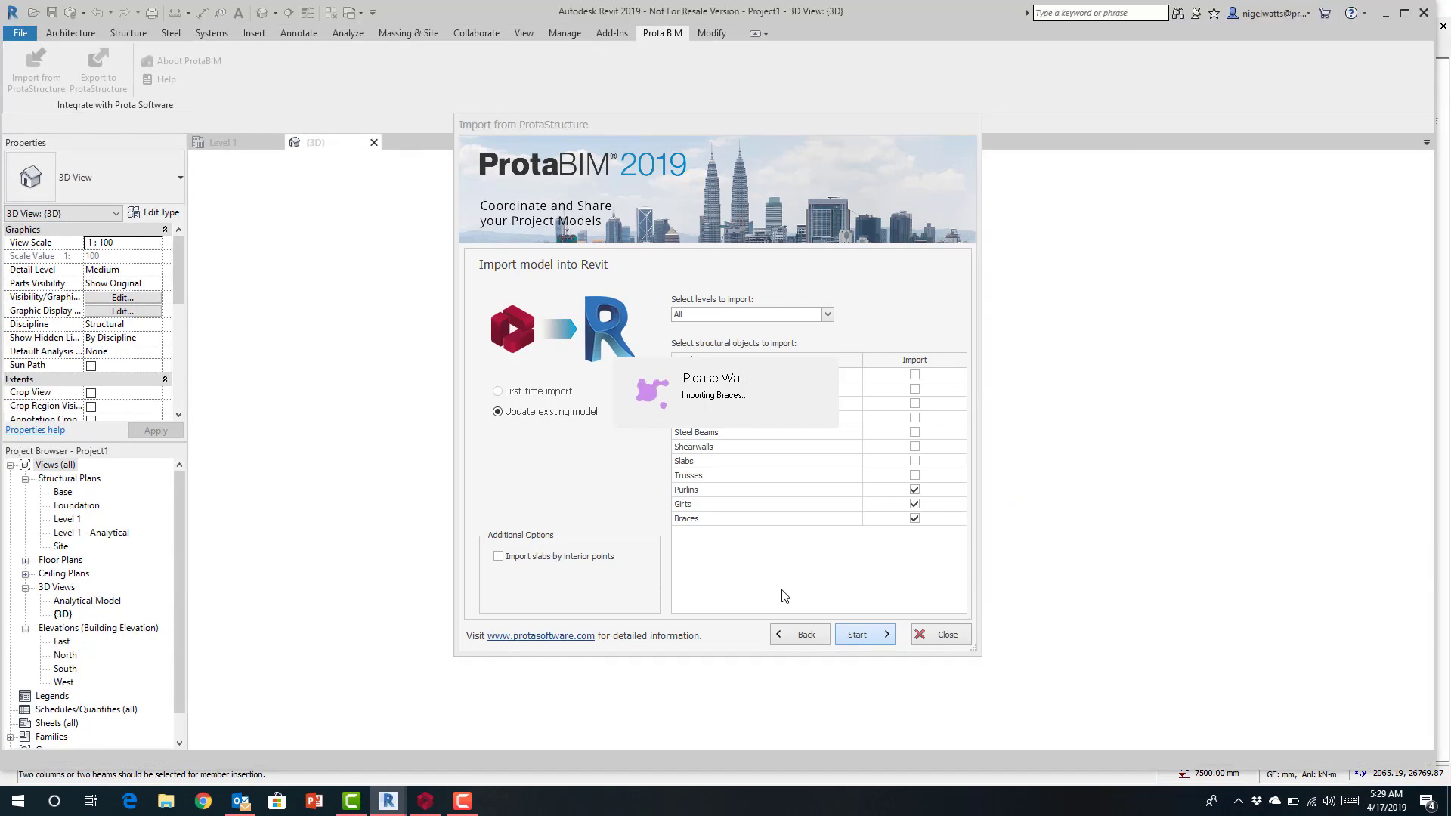
{"action": "left_click", "coordinate": [942, 635]}
- Examine the purlins and braces on the steel frame in 3D, and select its upper front corner column nearest the concrete building
{"action": "scroll", "coordinate": [752, 429], "scroll_direction": "up", "scroll_amount": 4}
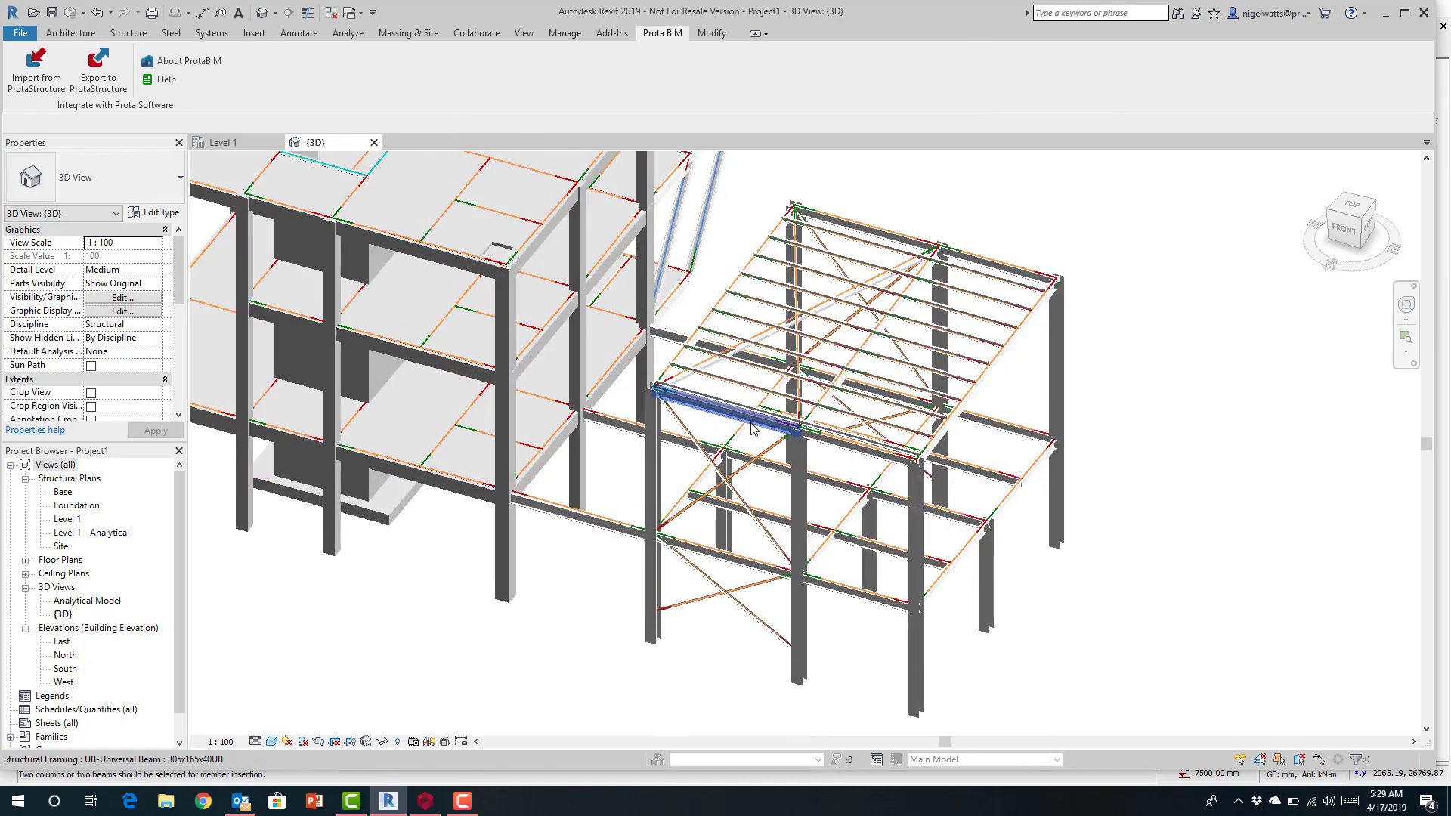
{"action": "scroll", "coordinate": [752, 429], "scroll_direction": "up", "scroll_amount": 3}
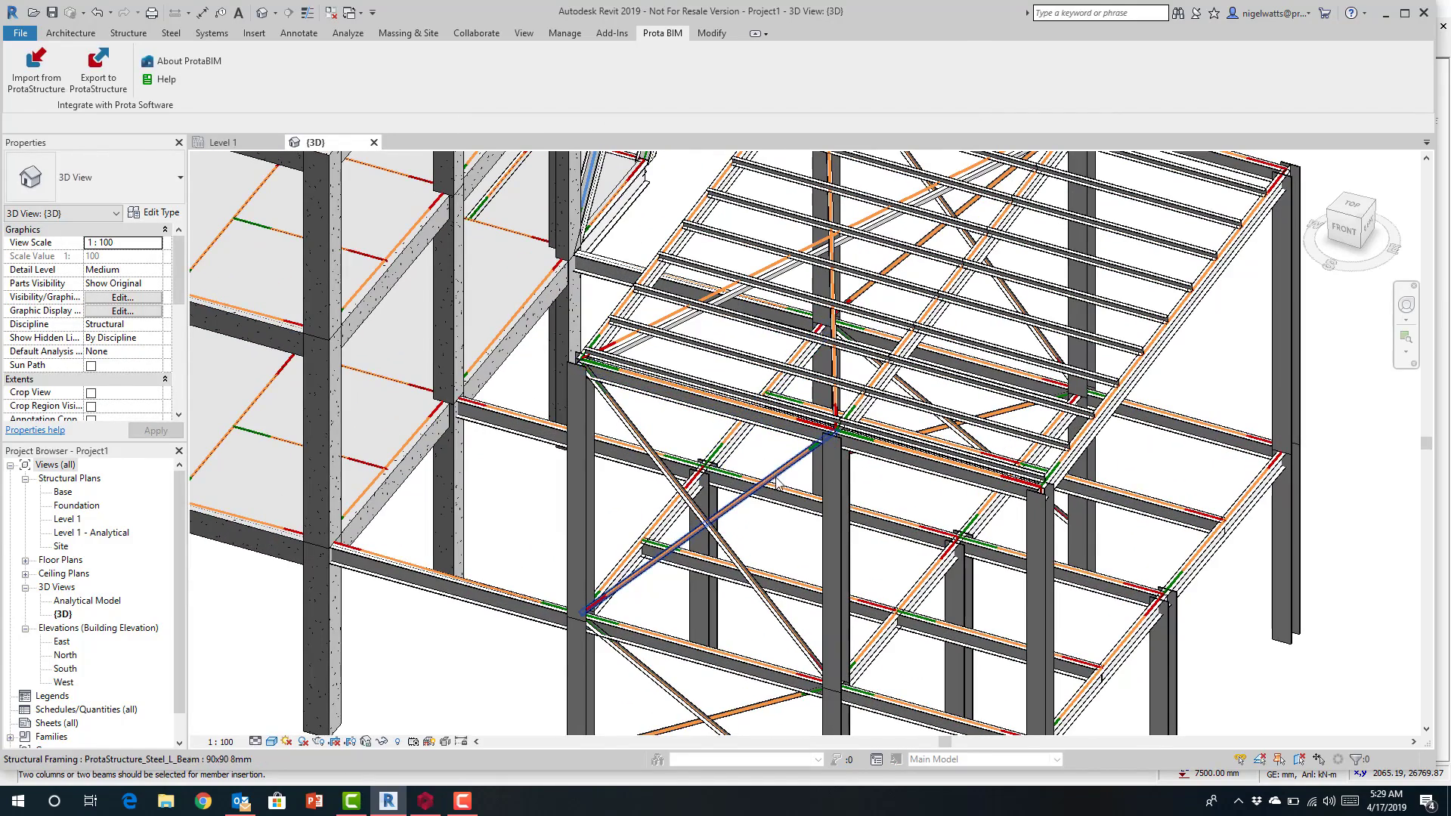
{"action": "left_click_drag", "start_coordinate": [1353, 223], "coordinate": [1313, 211]}
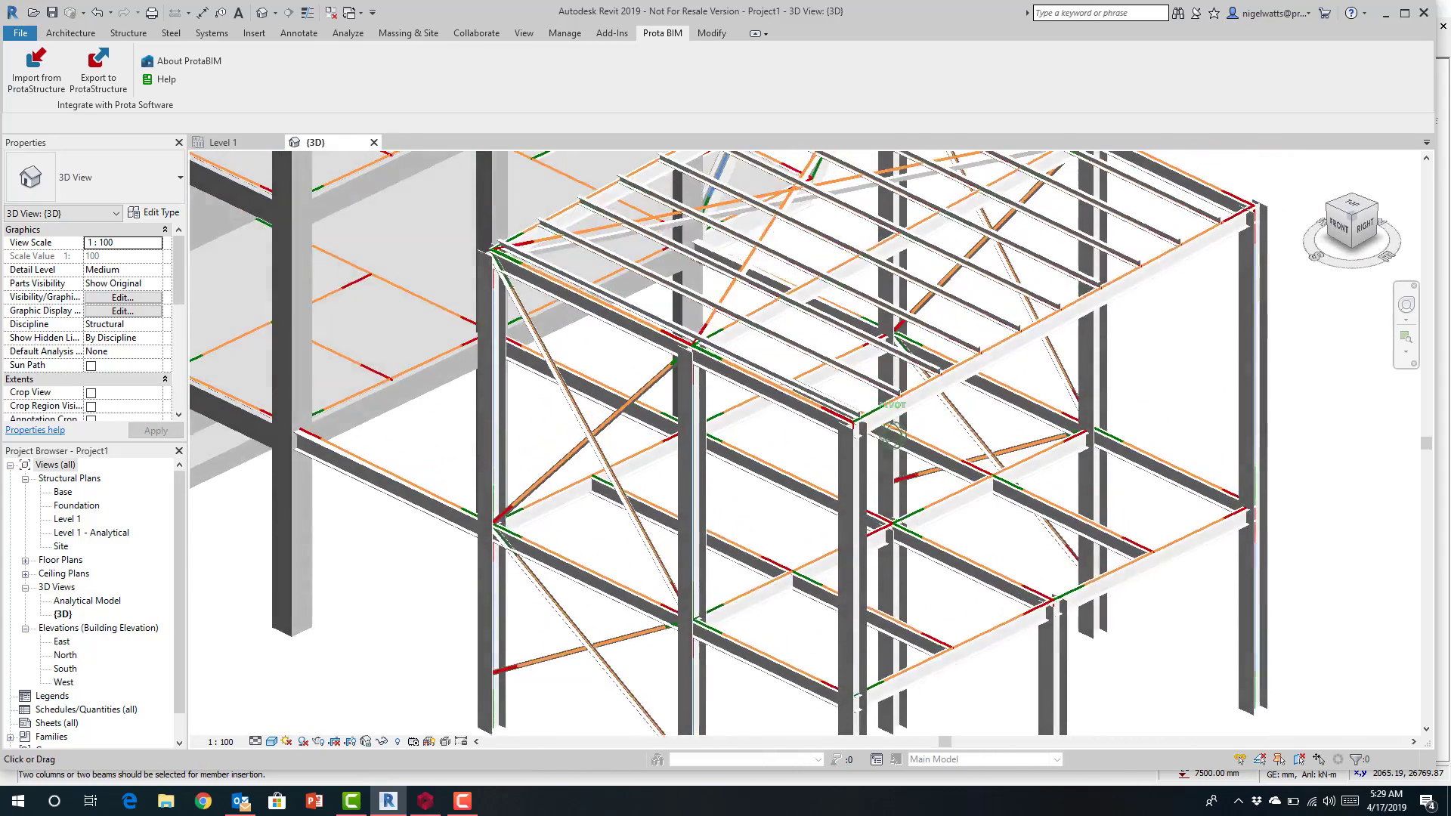
{"action": "scroll", "coordinate": [740, 435], "scroll_direction": "down", "scroll_amount": 5}
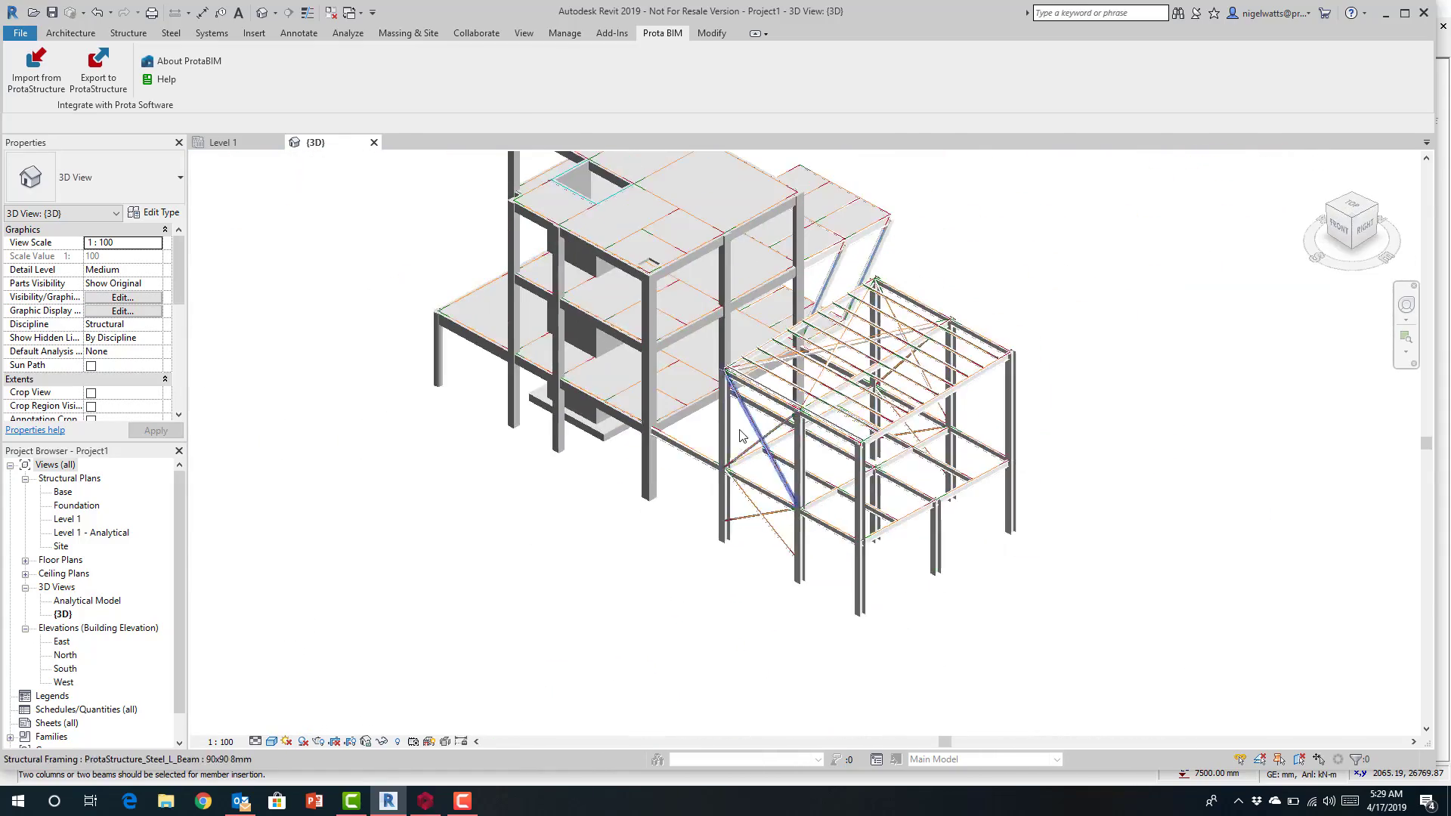
{"action": "middle_click_drag", "start_coordinate": [740, 436], "coordinate": [735, 553]}
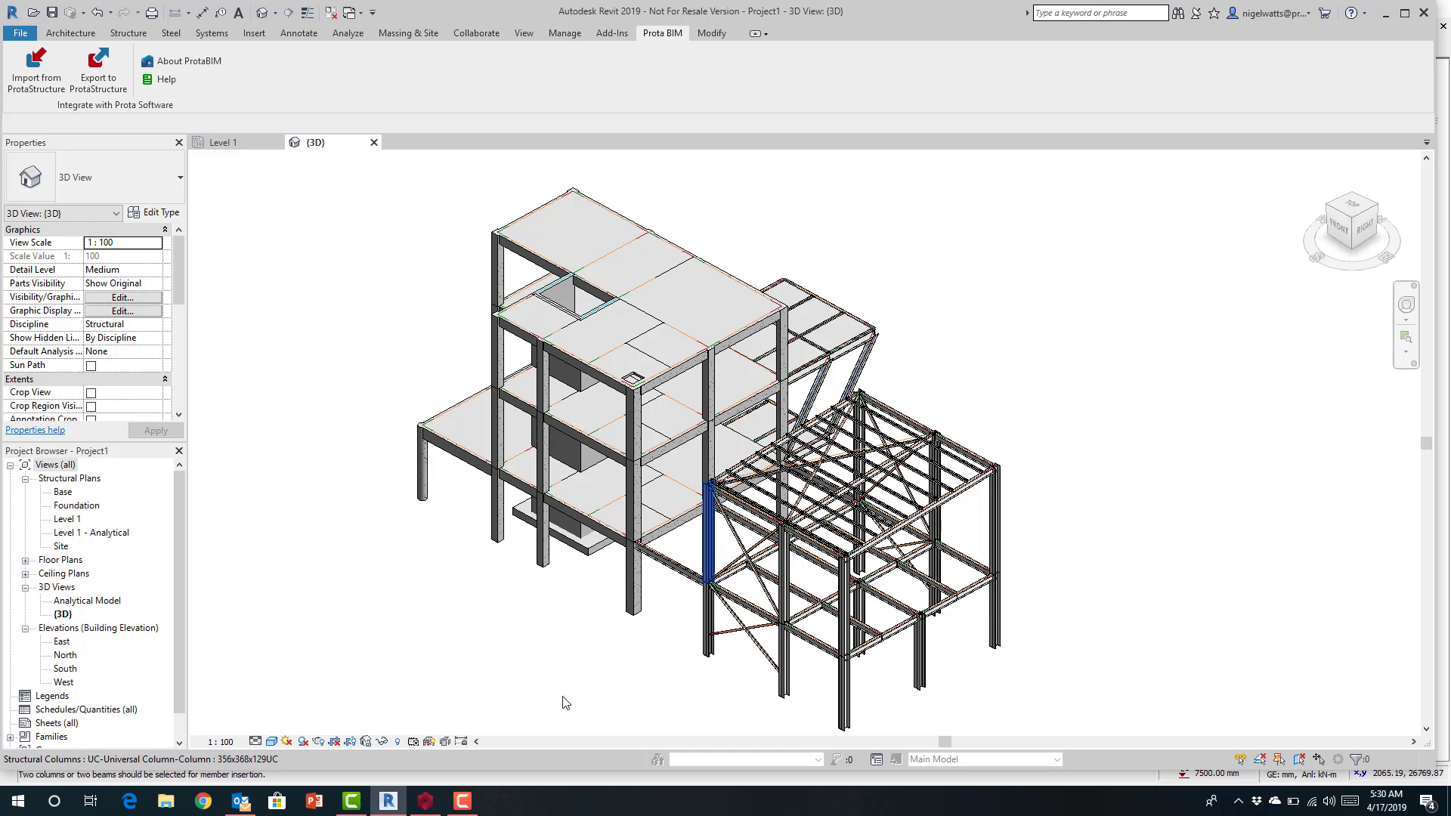
{"action": "left_click", "coordinate": [706, 543]}
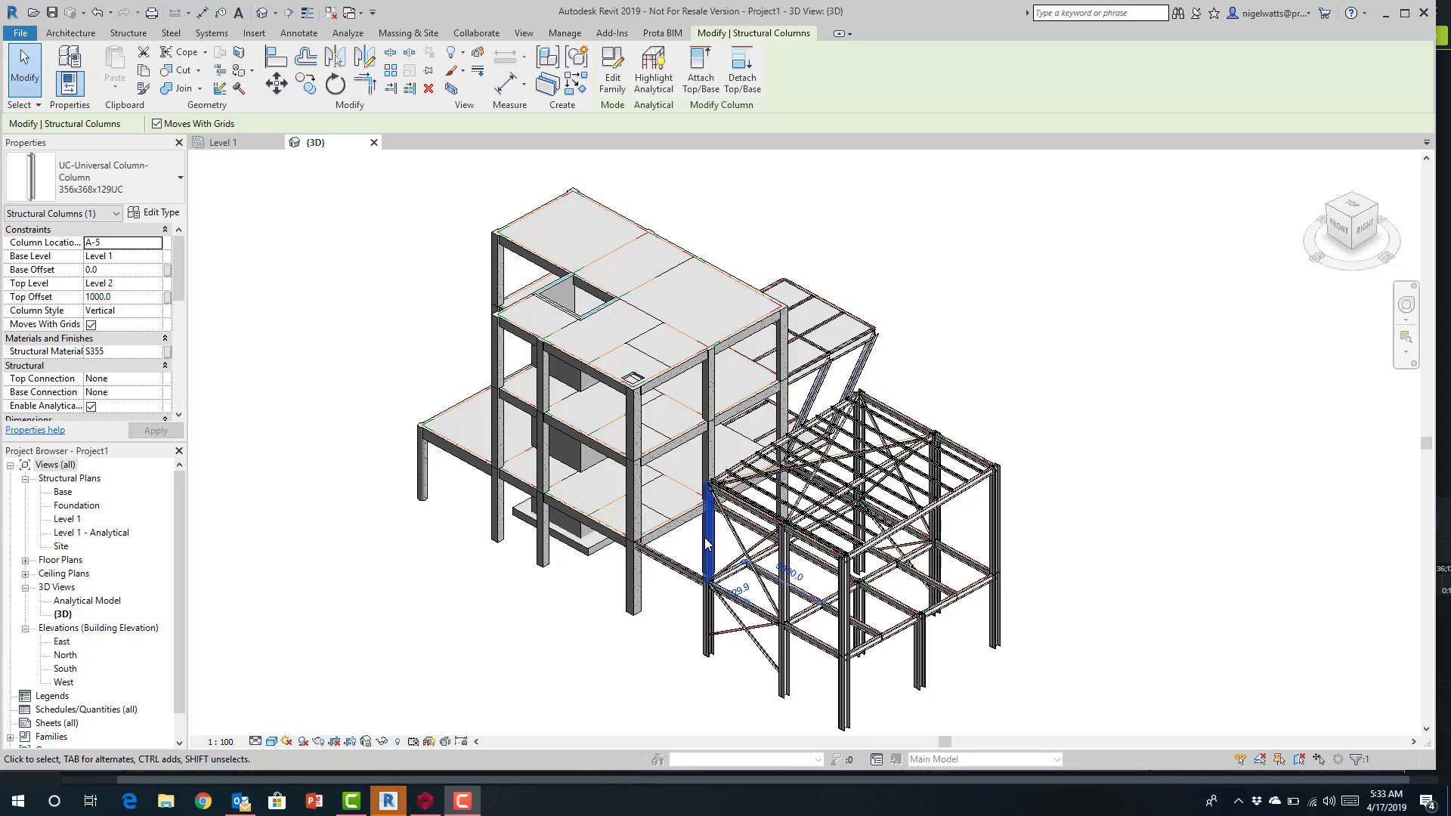